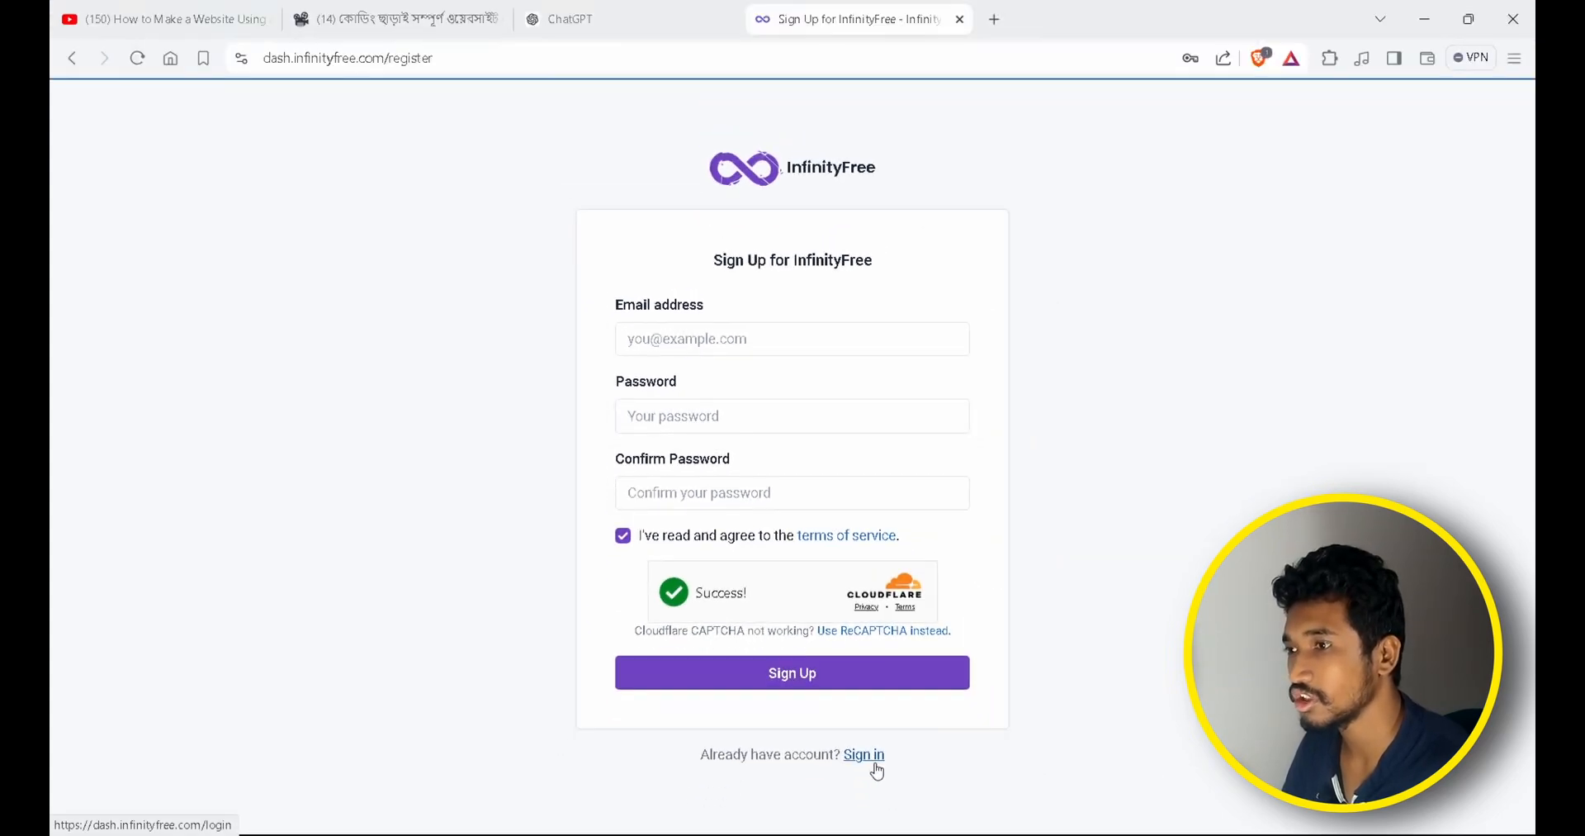
# Sign in to the existing InfinityFree account and start a new hosting account on the free $0 plan.
pyautogui.click(876, 768)
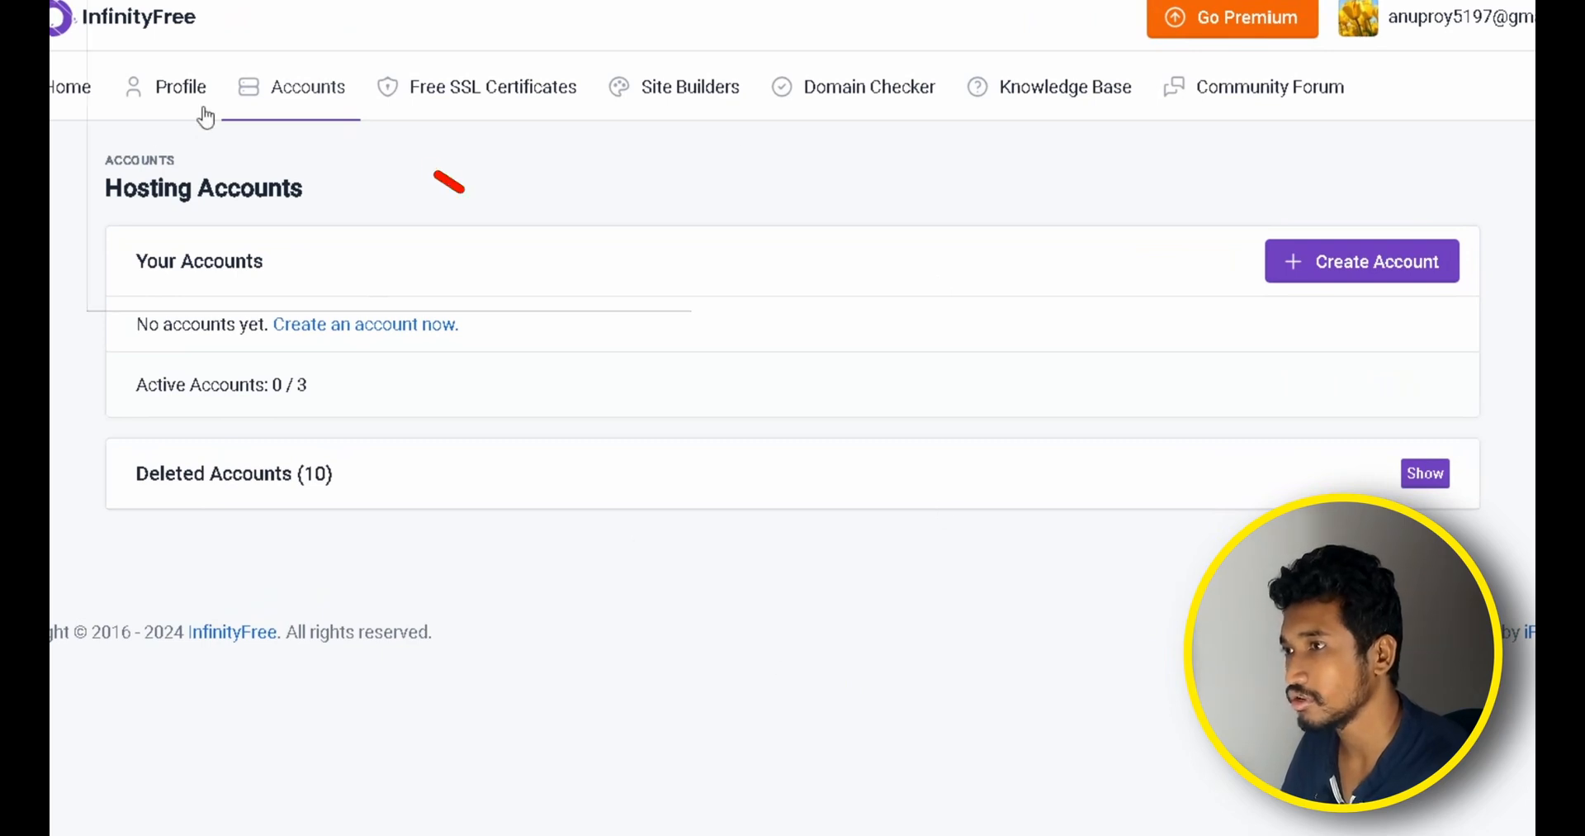
pyautogui.click(1388, 280)
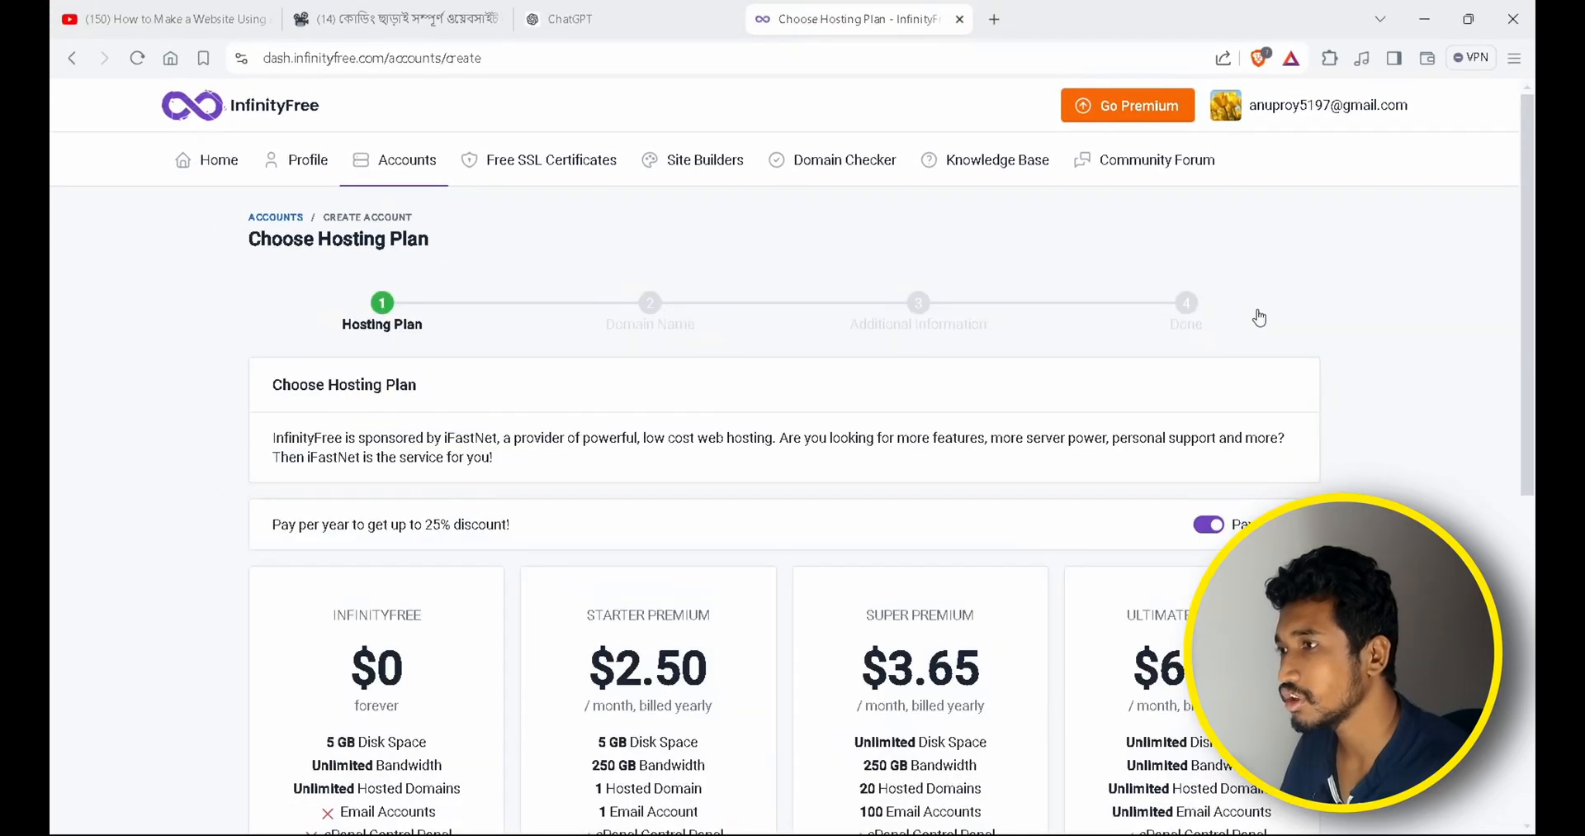
pyautogui.scroll(-4, 548, 397)
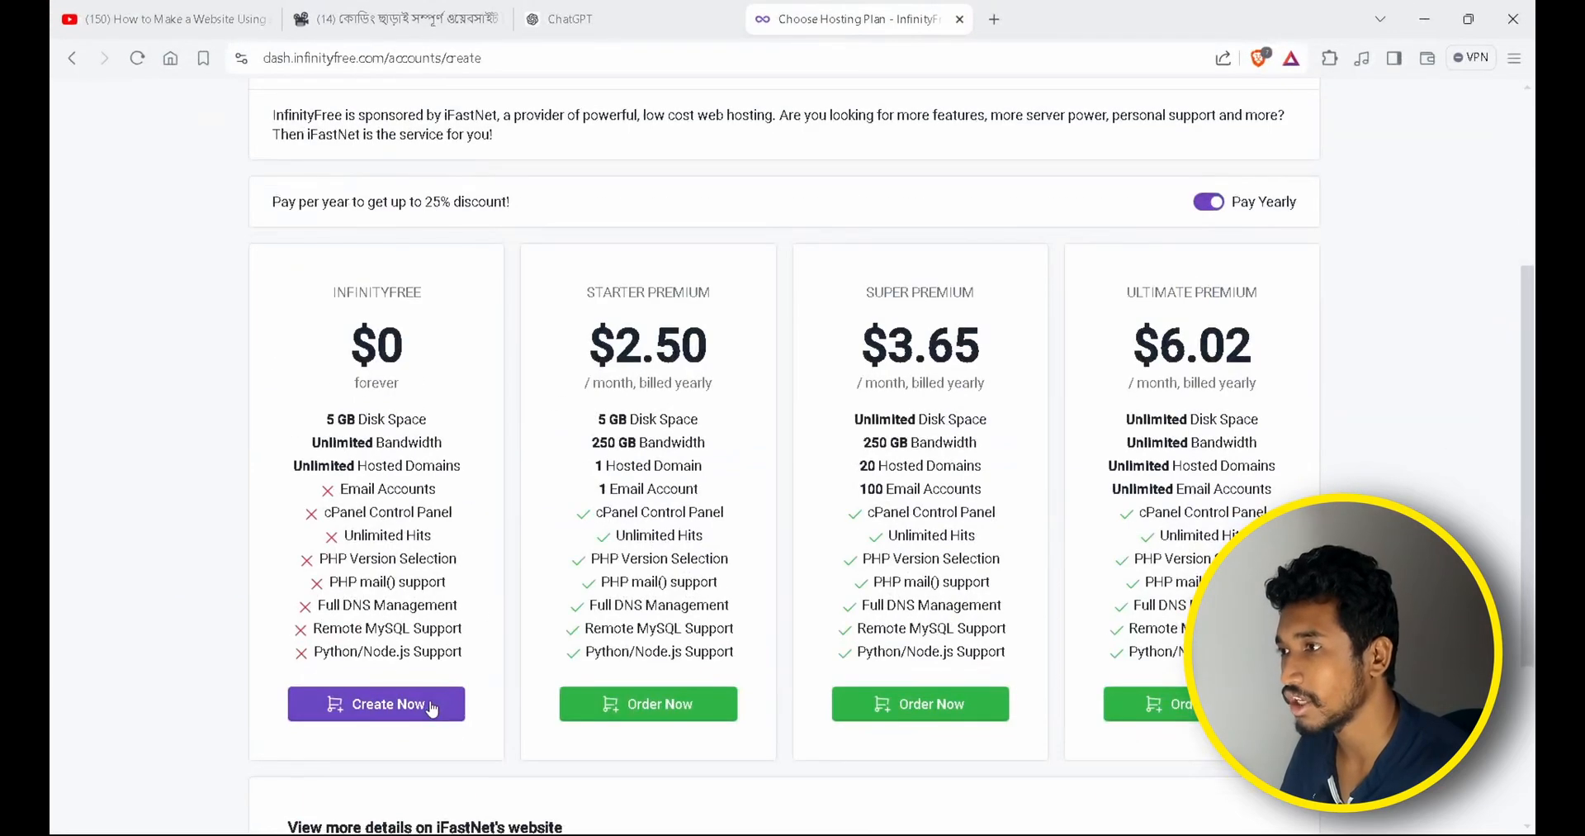
pyautogui.scroll(4, 429, 697)
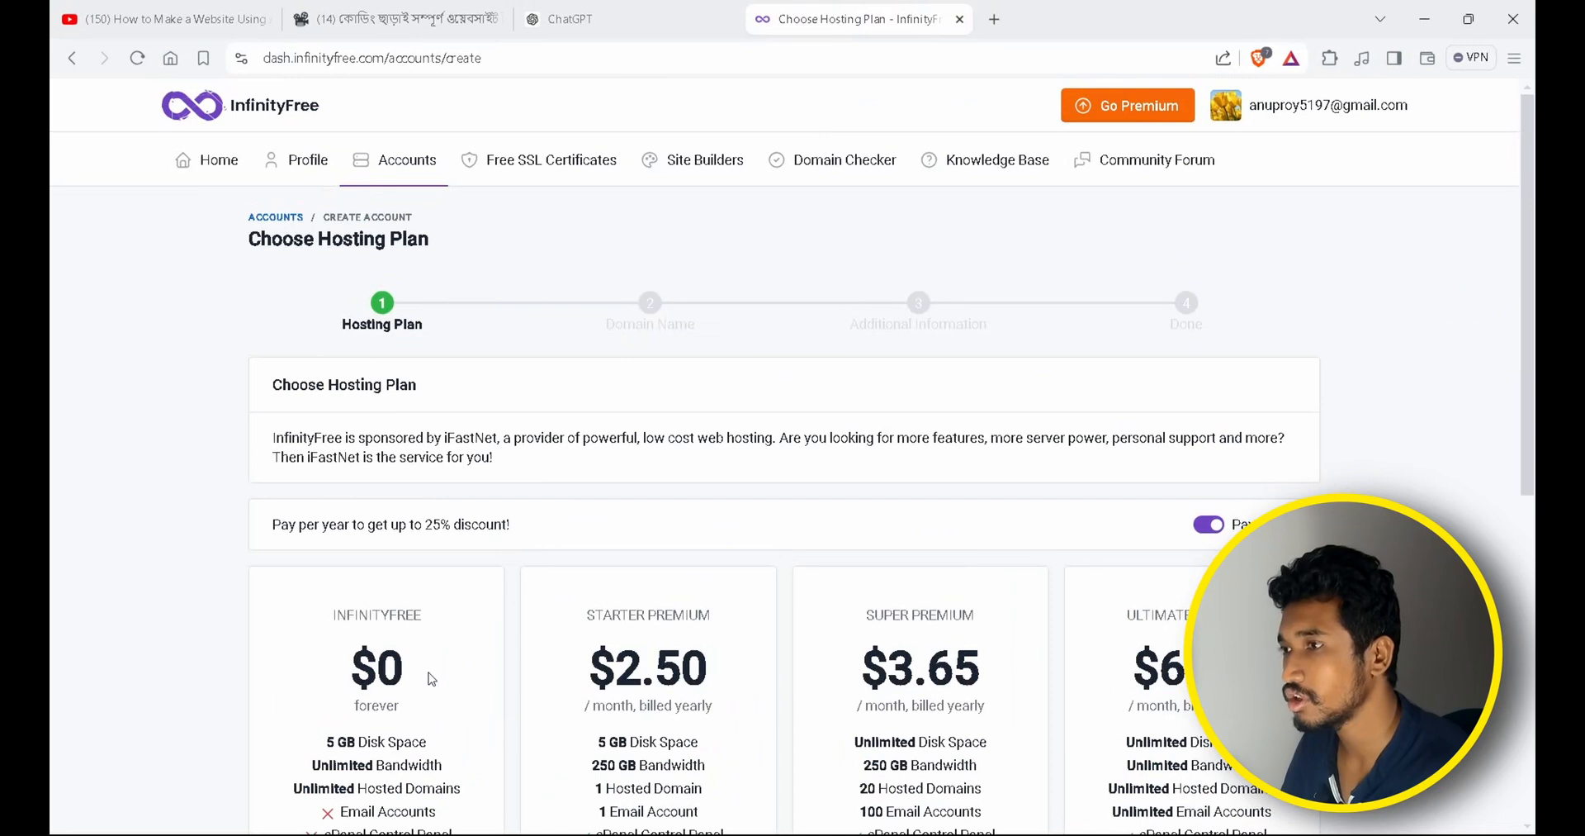
pyautogui.scroll(-7, 429, 679)
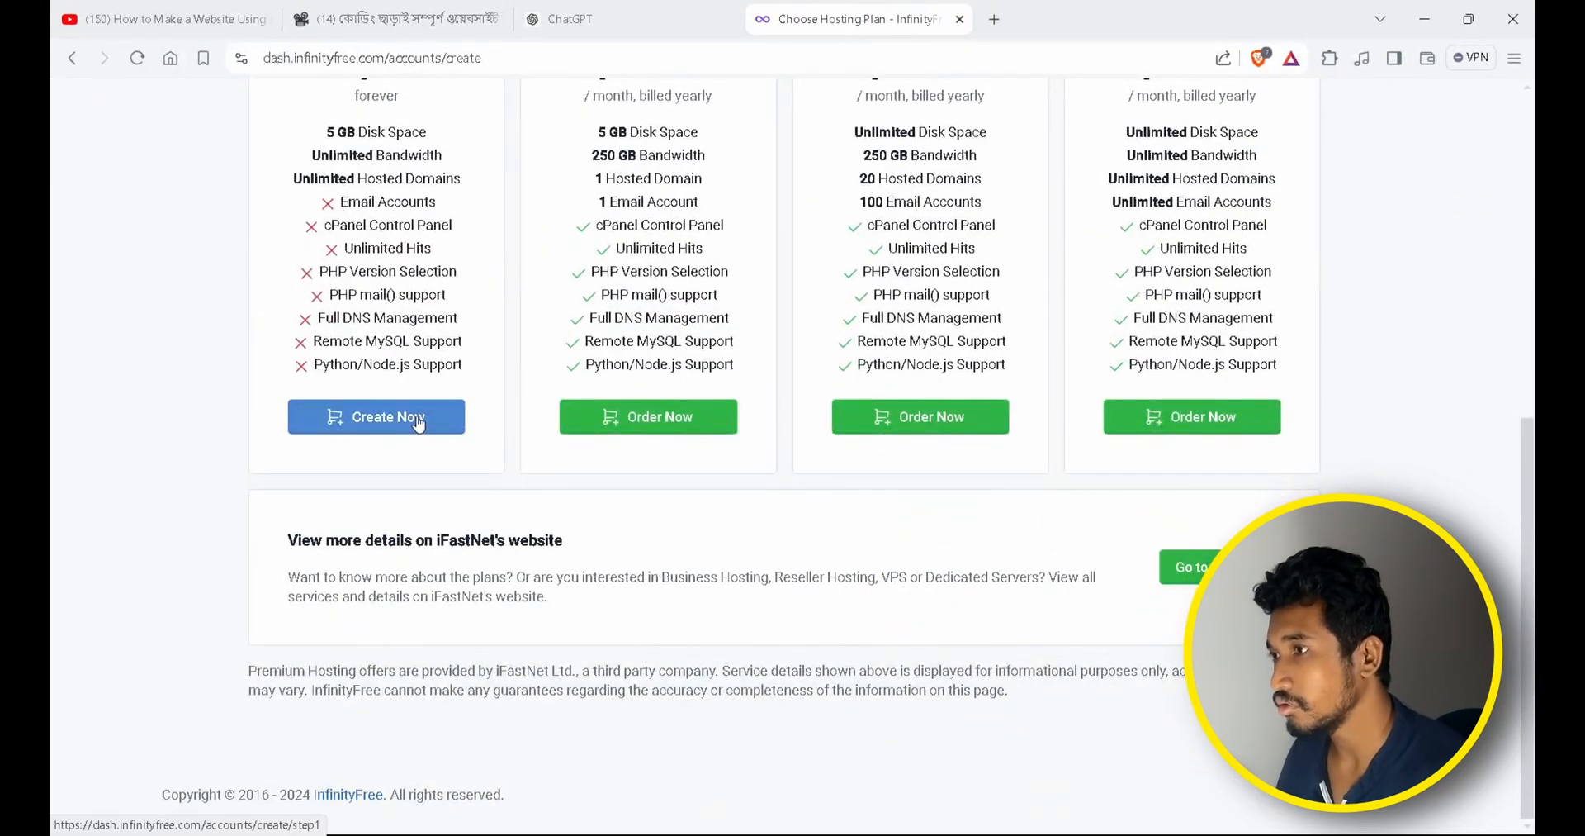
pyautogui.click(418, 418)
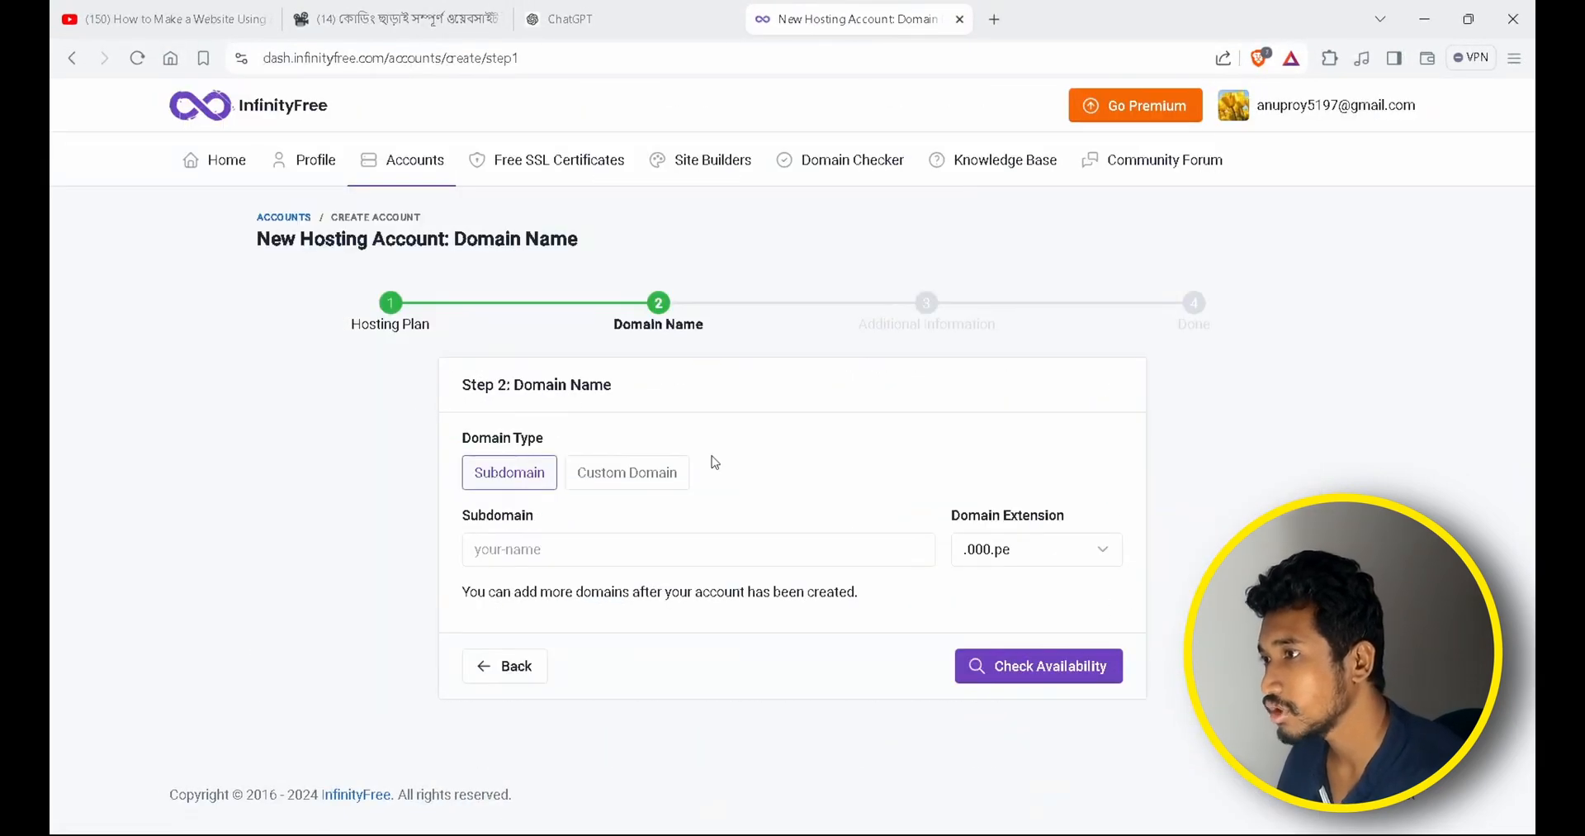
# Set the subdomain to travellersguide with the .free.nf extension and check the domain's availability.
pyautogui.click(720, 556)
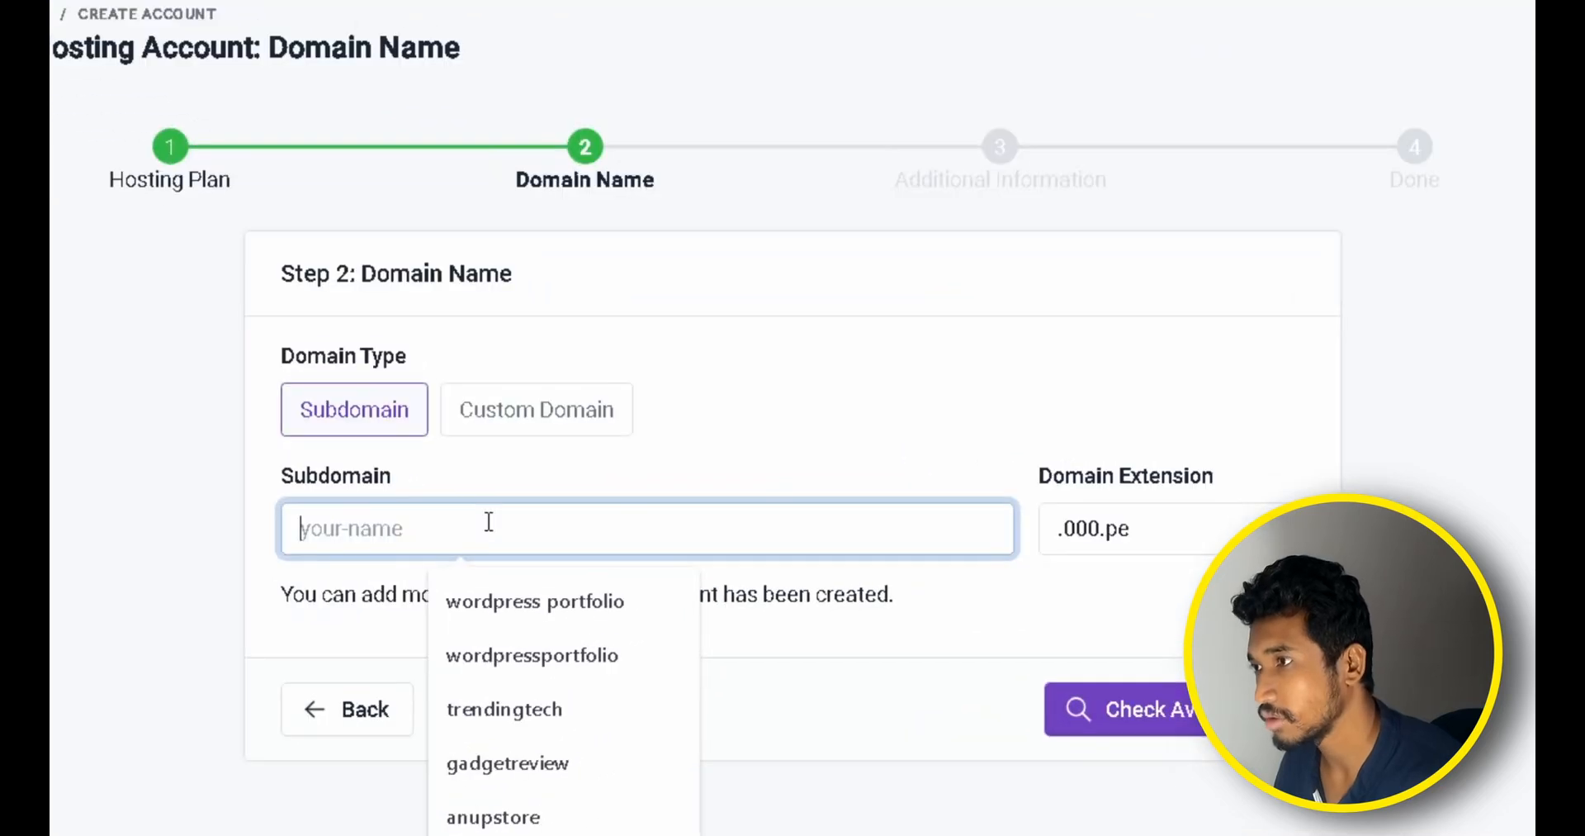
pyautogui.write('travellersguide')
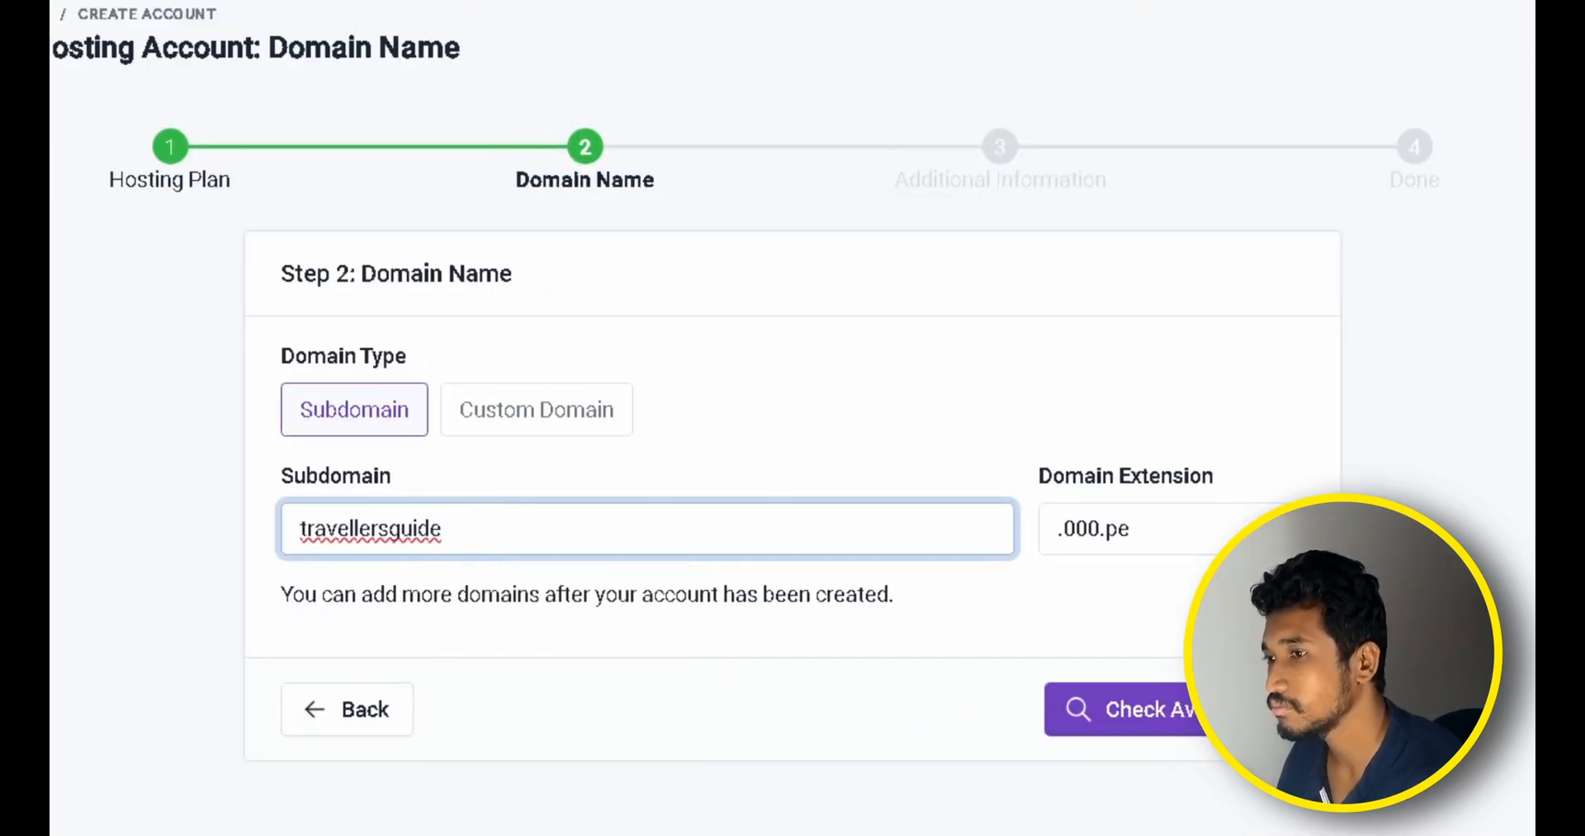
pyautogui.click(1231, 531)
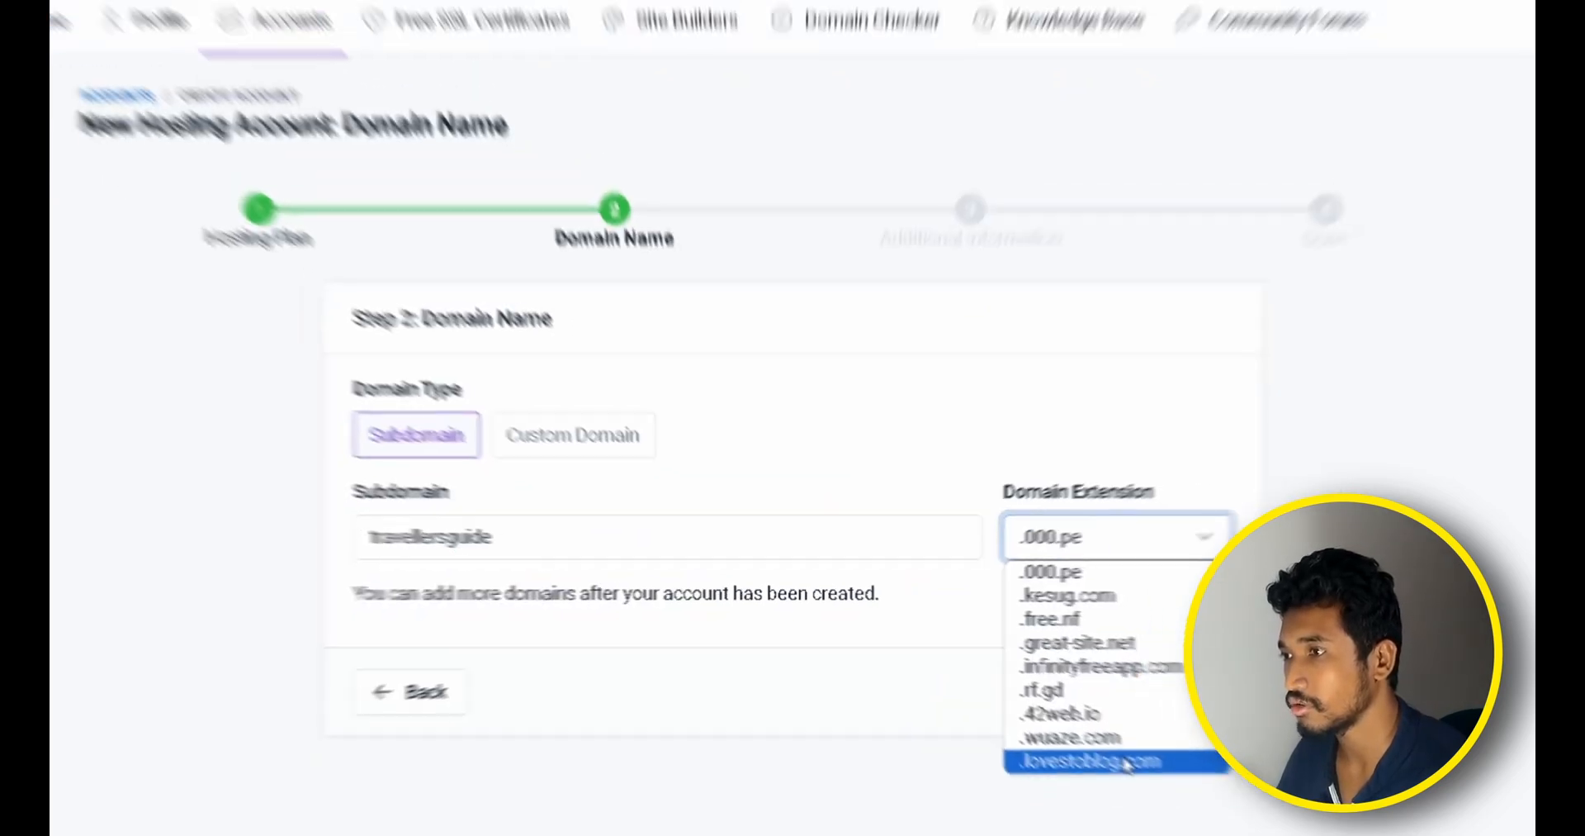
pyautogui.click(1050, 618)
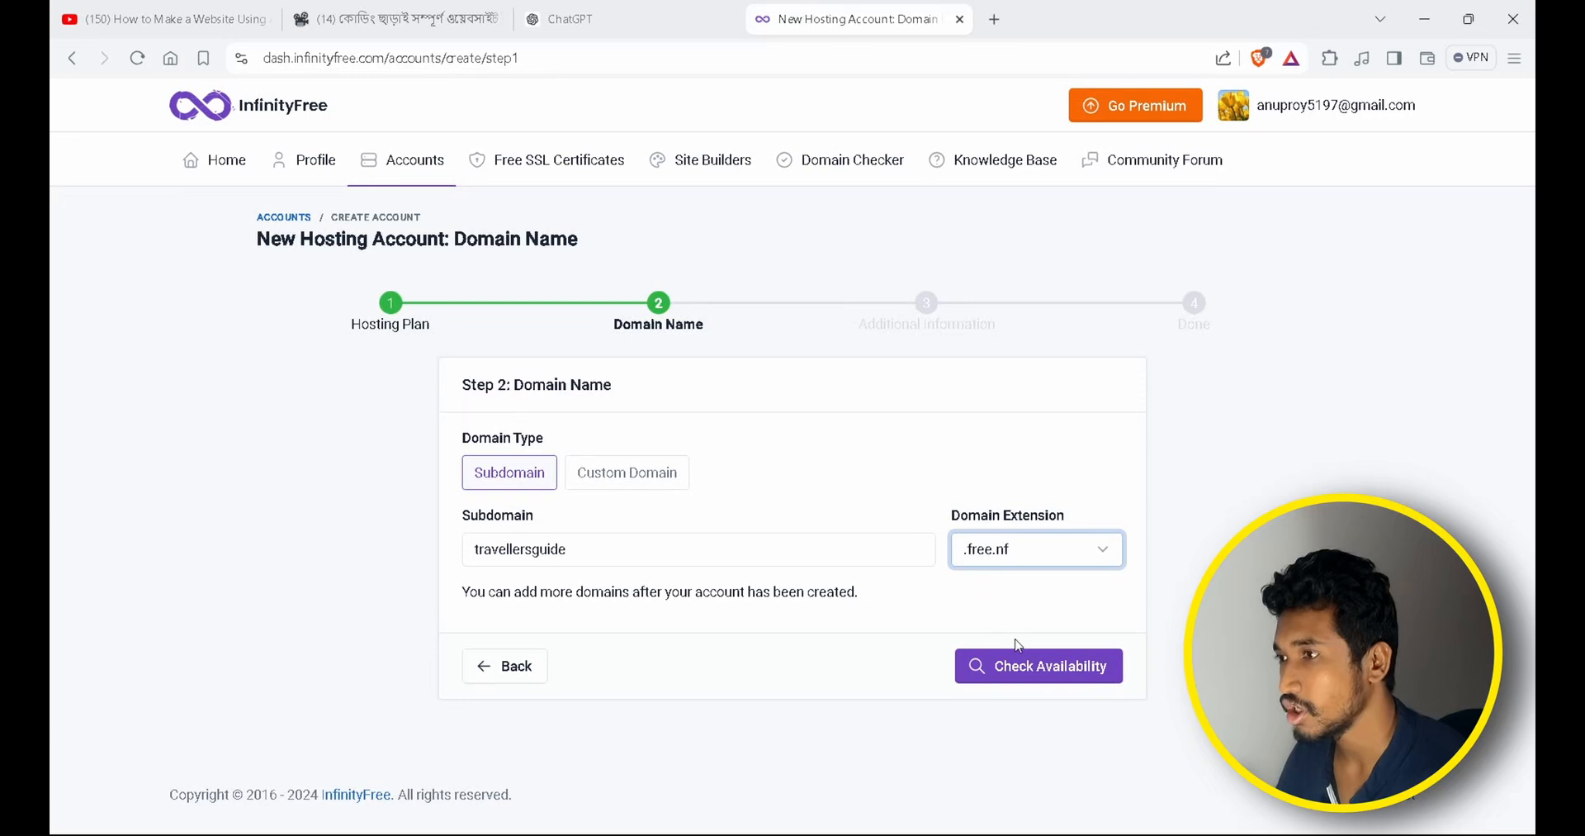
pyautogui.click(1019, 664)
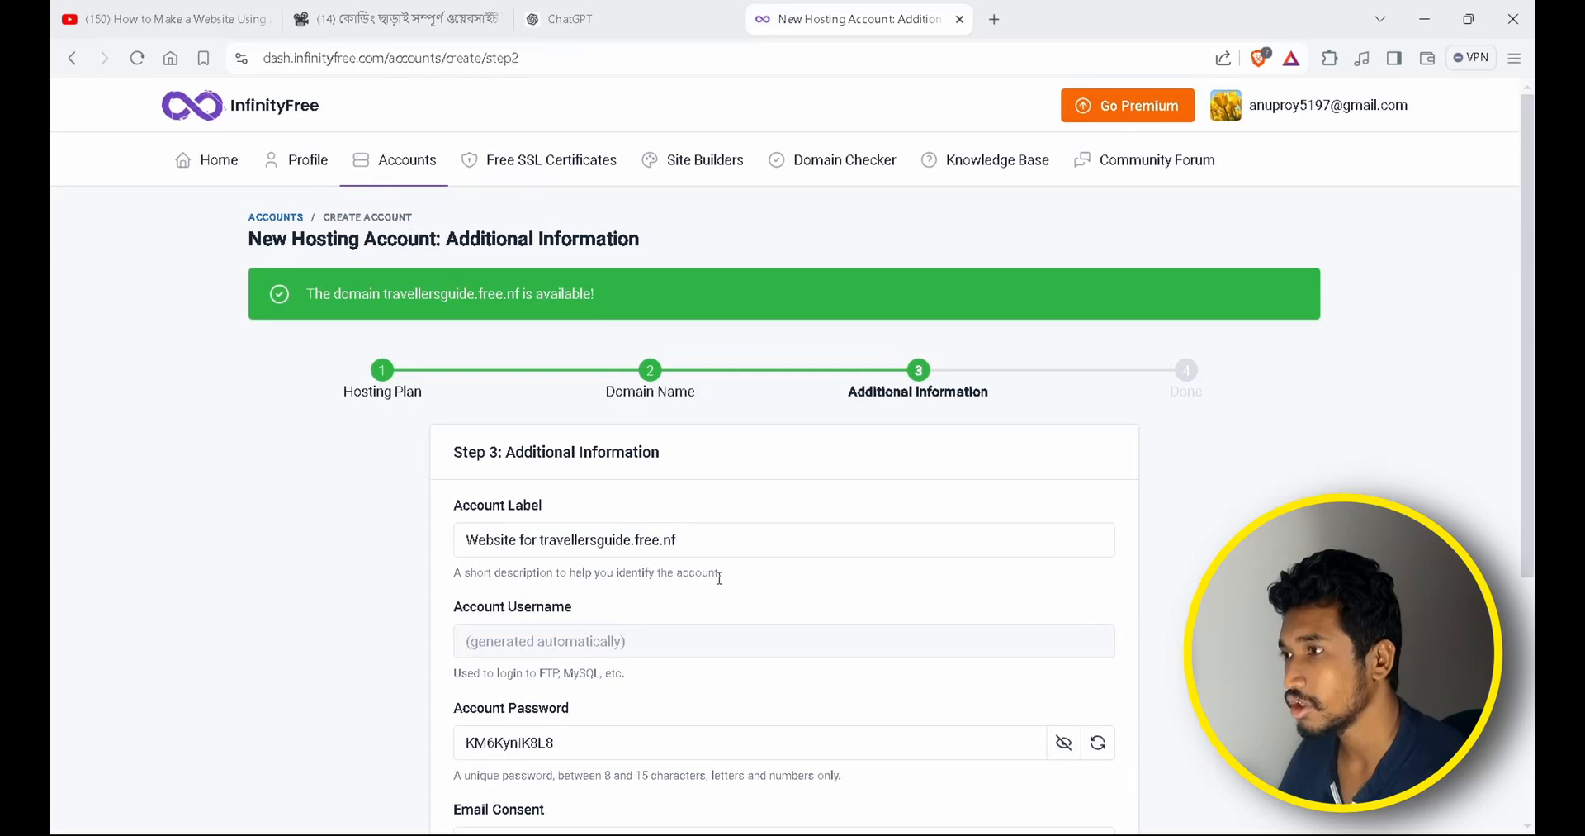
# Replace the generated account password of the new hosting account with a custom password.
pyautogui.scroll(-2, 719, 578)
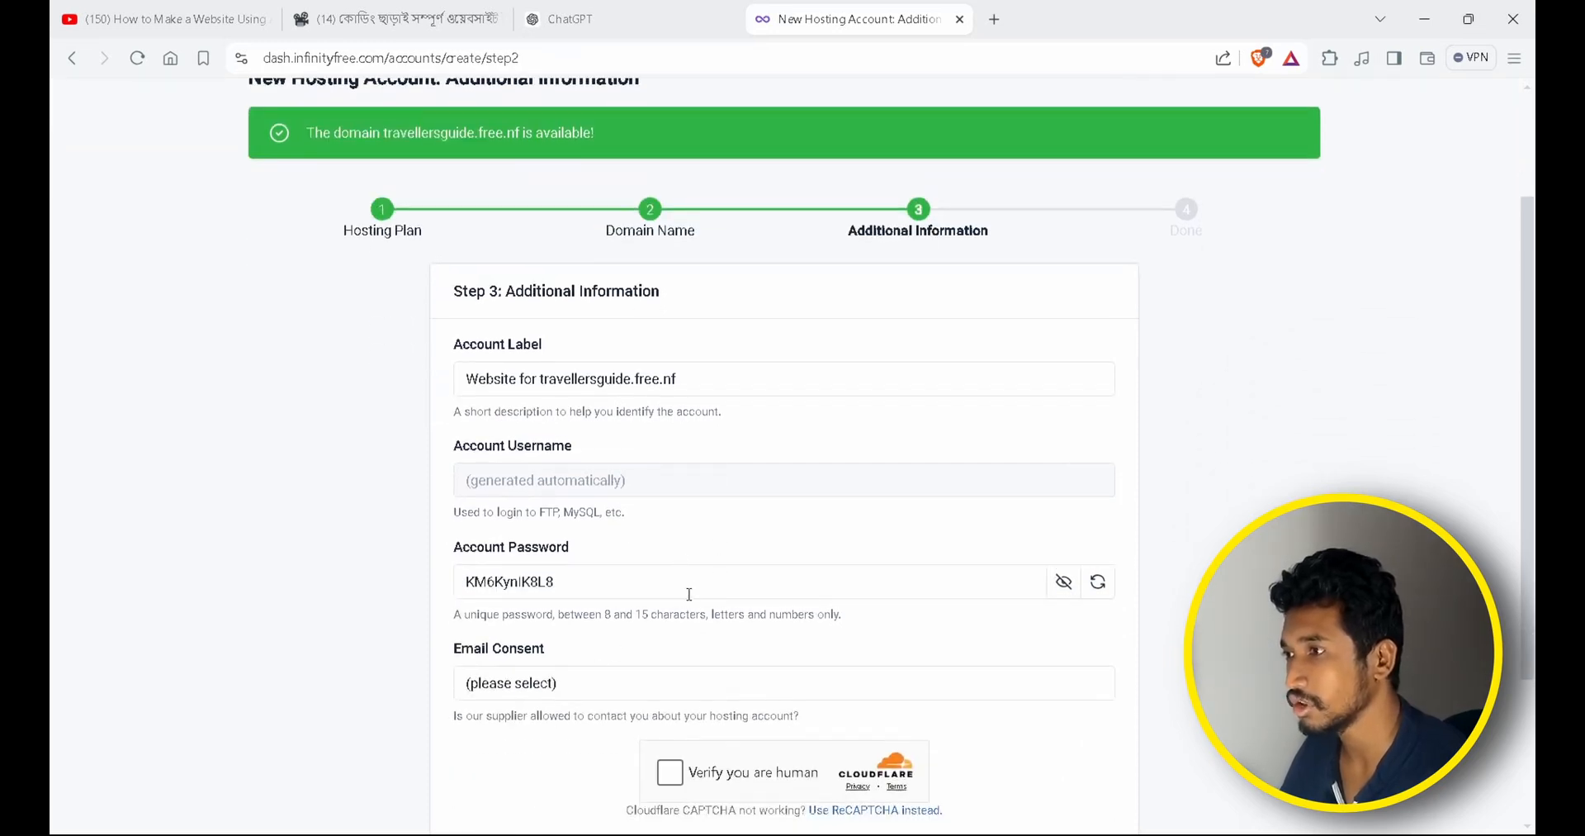
pyautogui.moveTo(689, 593); pyautogui.dragTo(462, 571)
pyautogui.press('BackSpace')
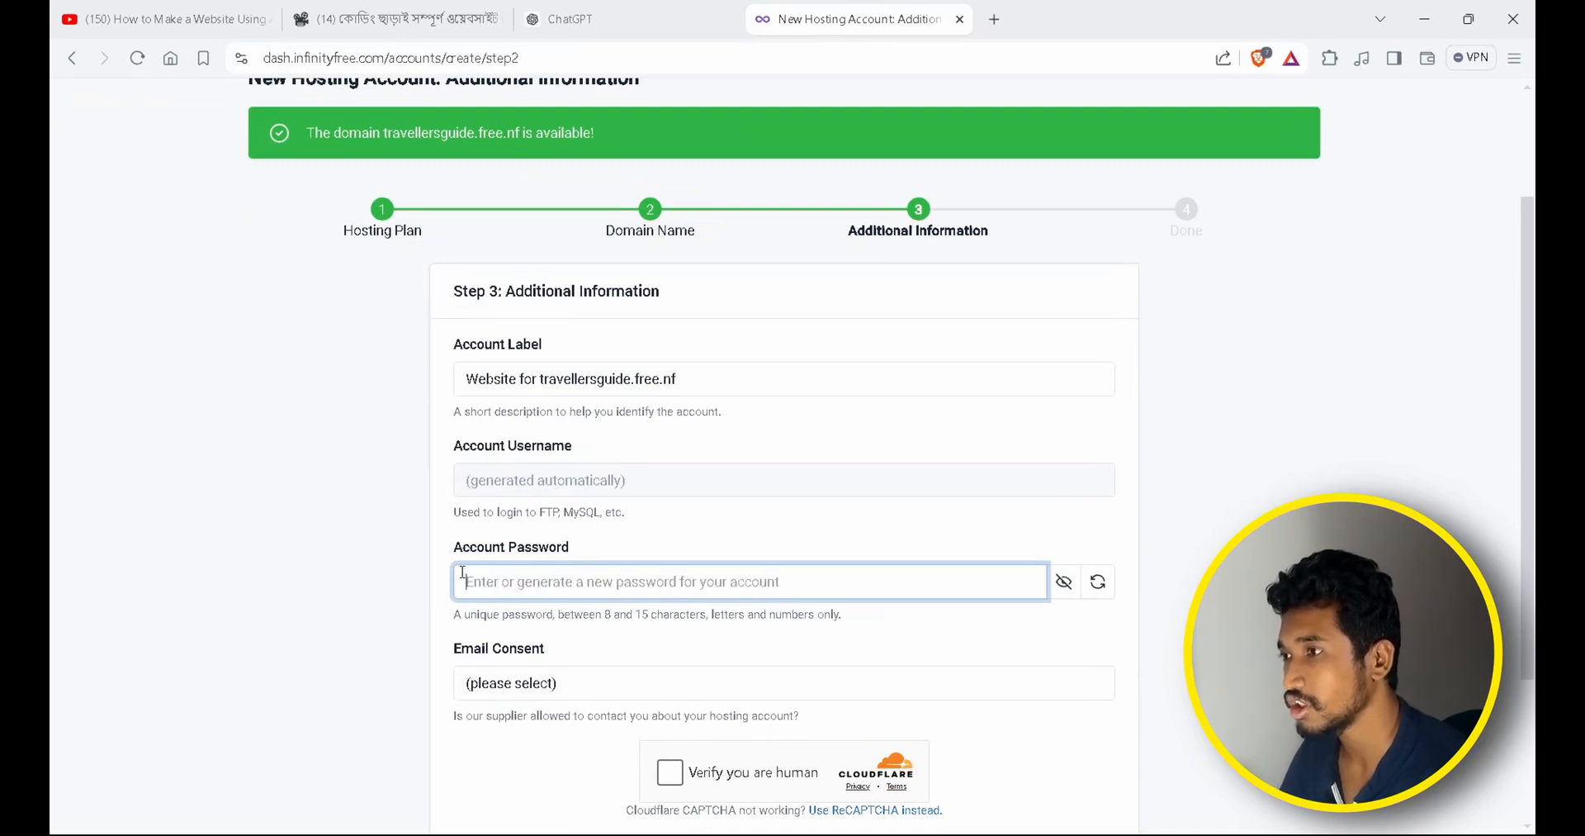
# Set the email consent to I Approve and complete the human verification to create the hosting account.
pyautogui.click(621, 691)
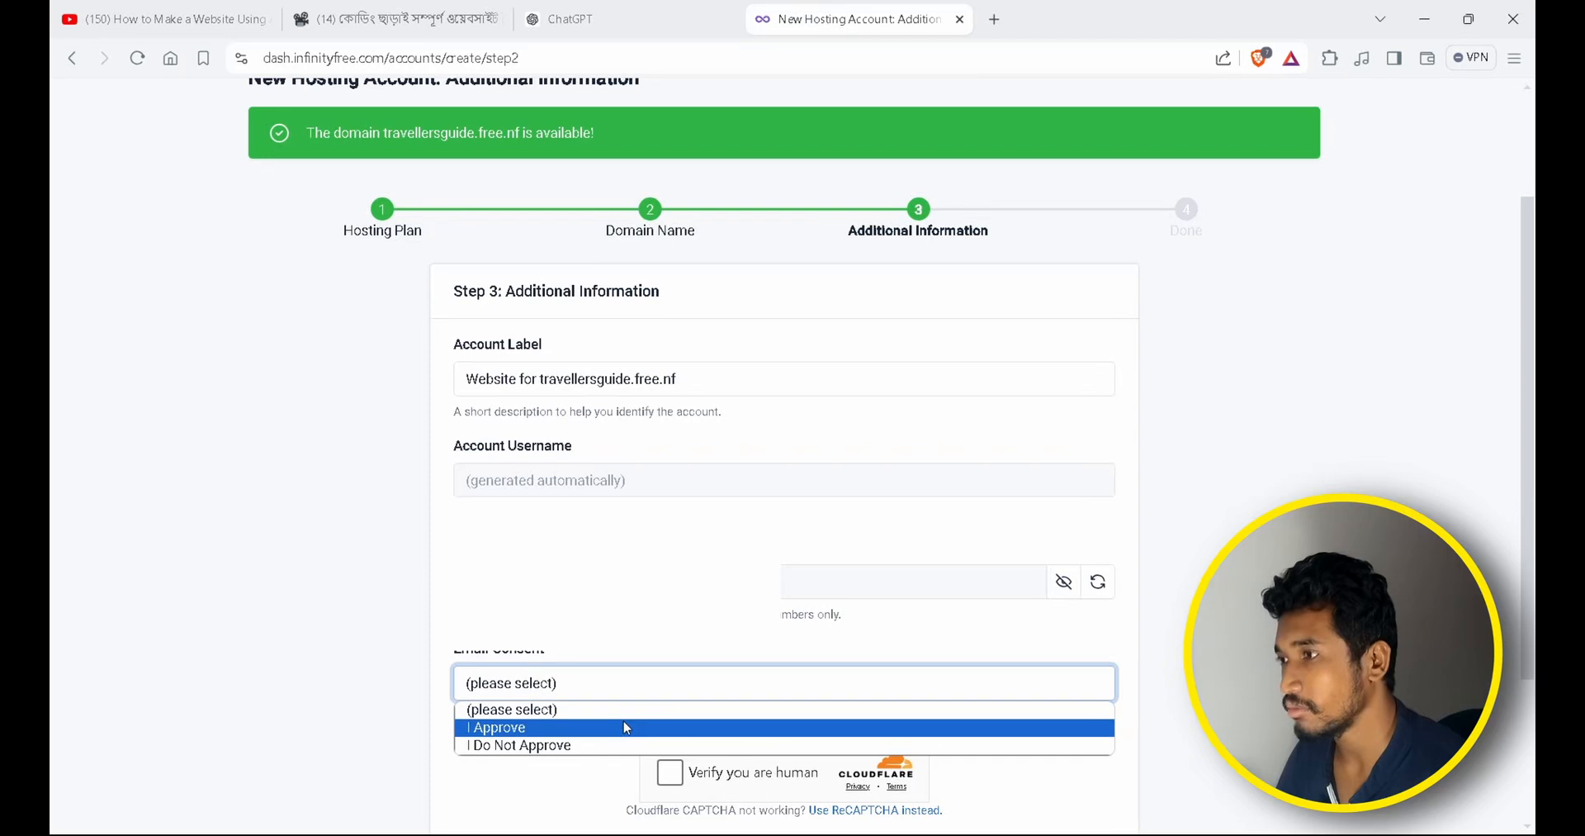
pyautogui.click(625, 727)
pyautogui.scroll(-2, 625, 728)
pyautogui.click(668, 619)
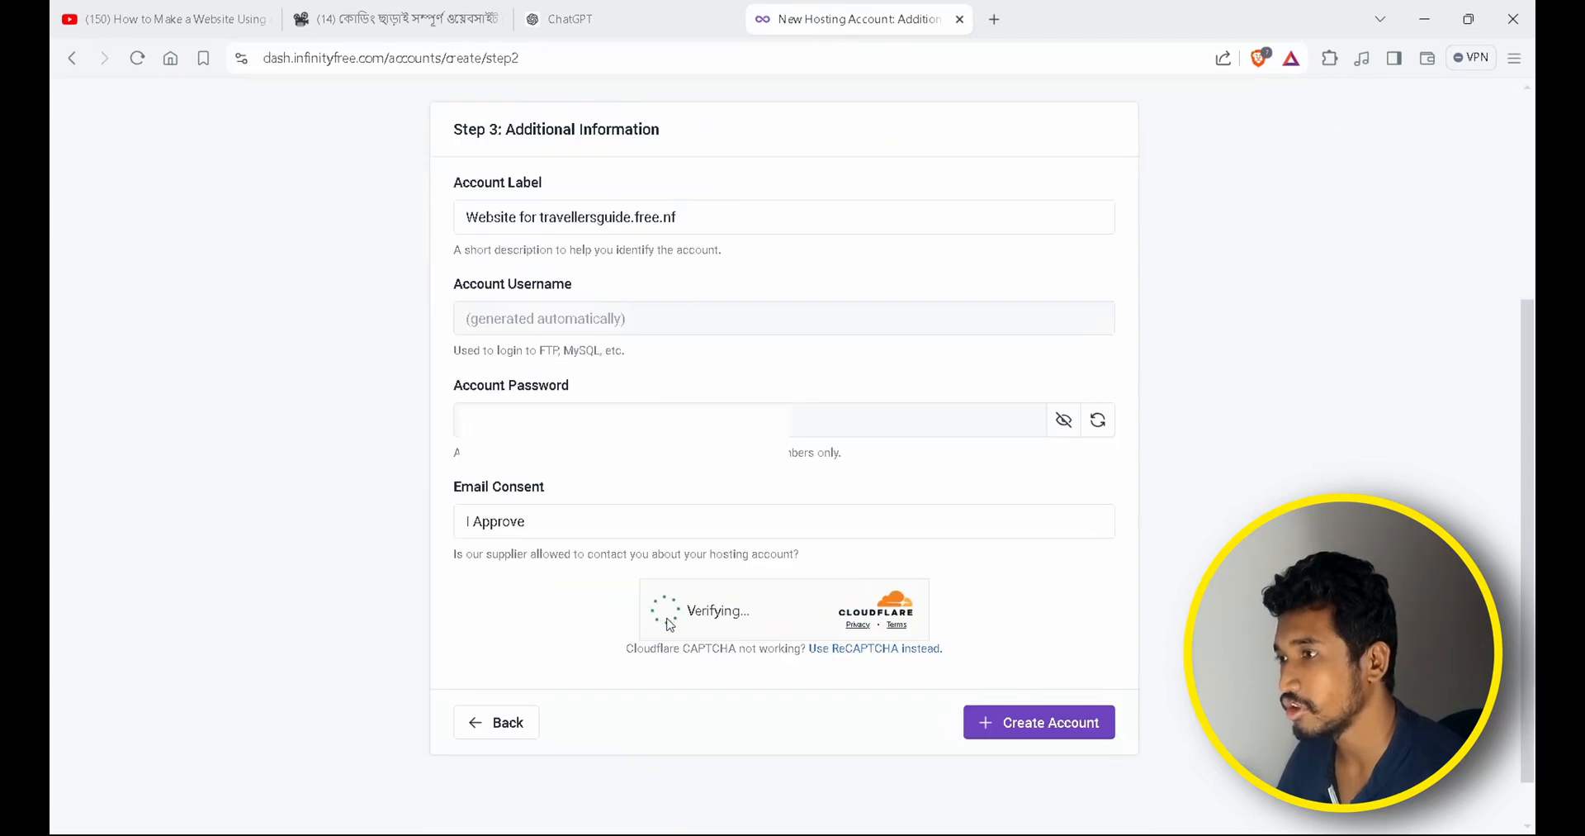
pyautogui.click(995, 724)
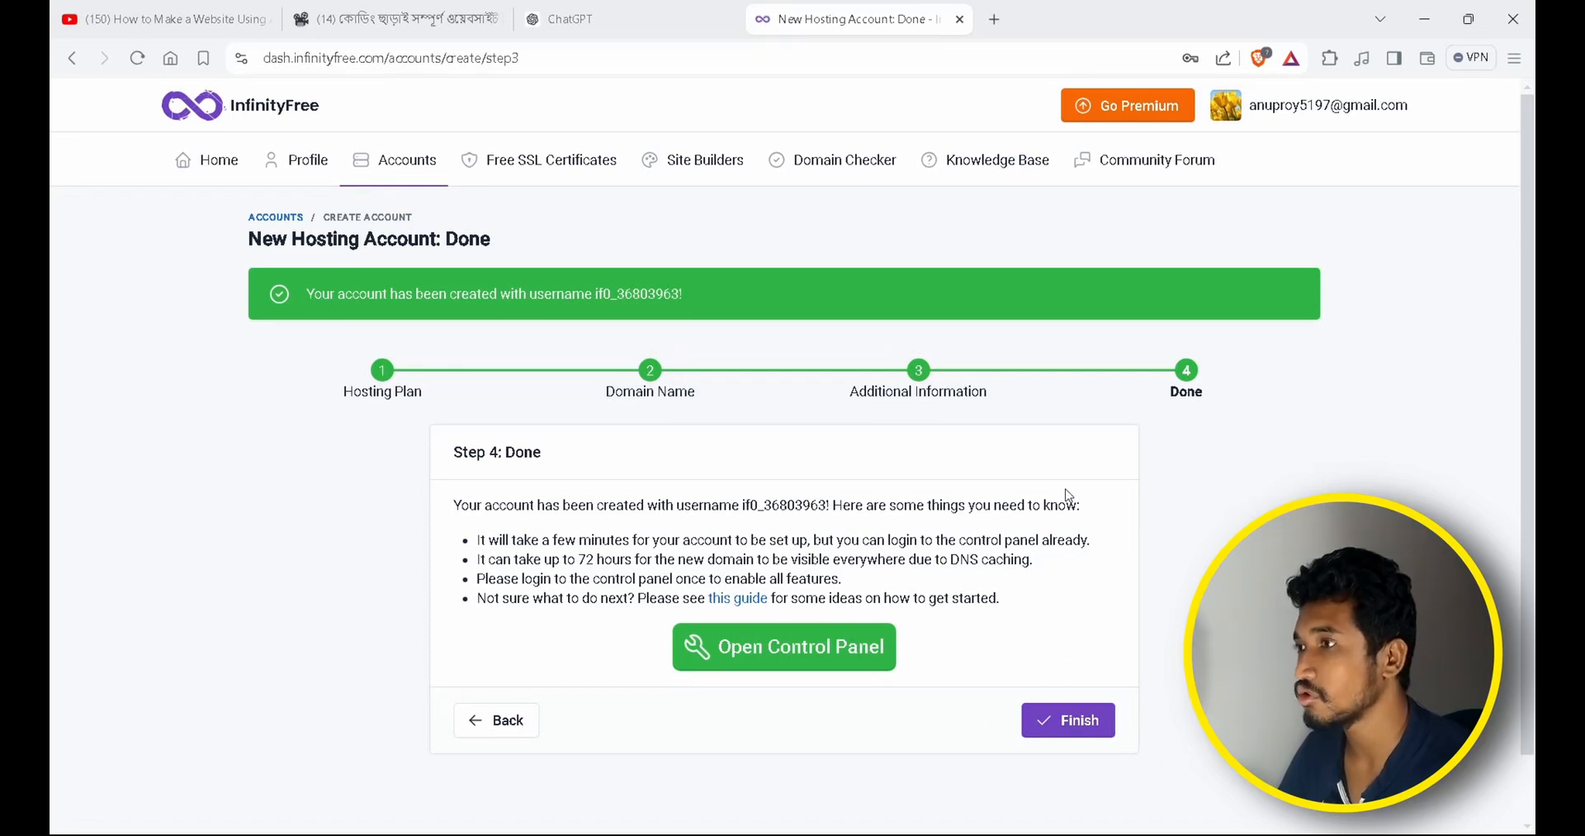
# Open the new hosting account's control panel and approve receiving service emails.
pyautogui.click(1057, 720)
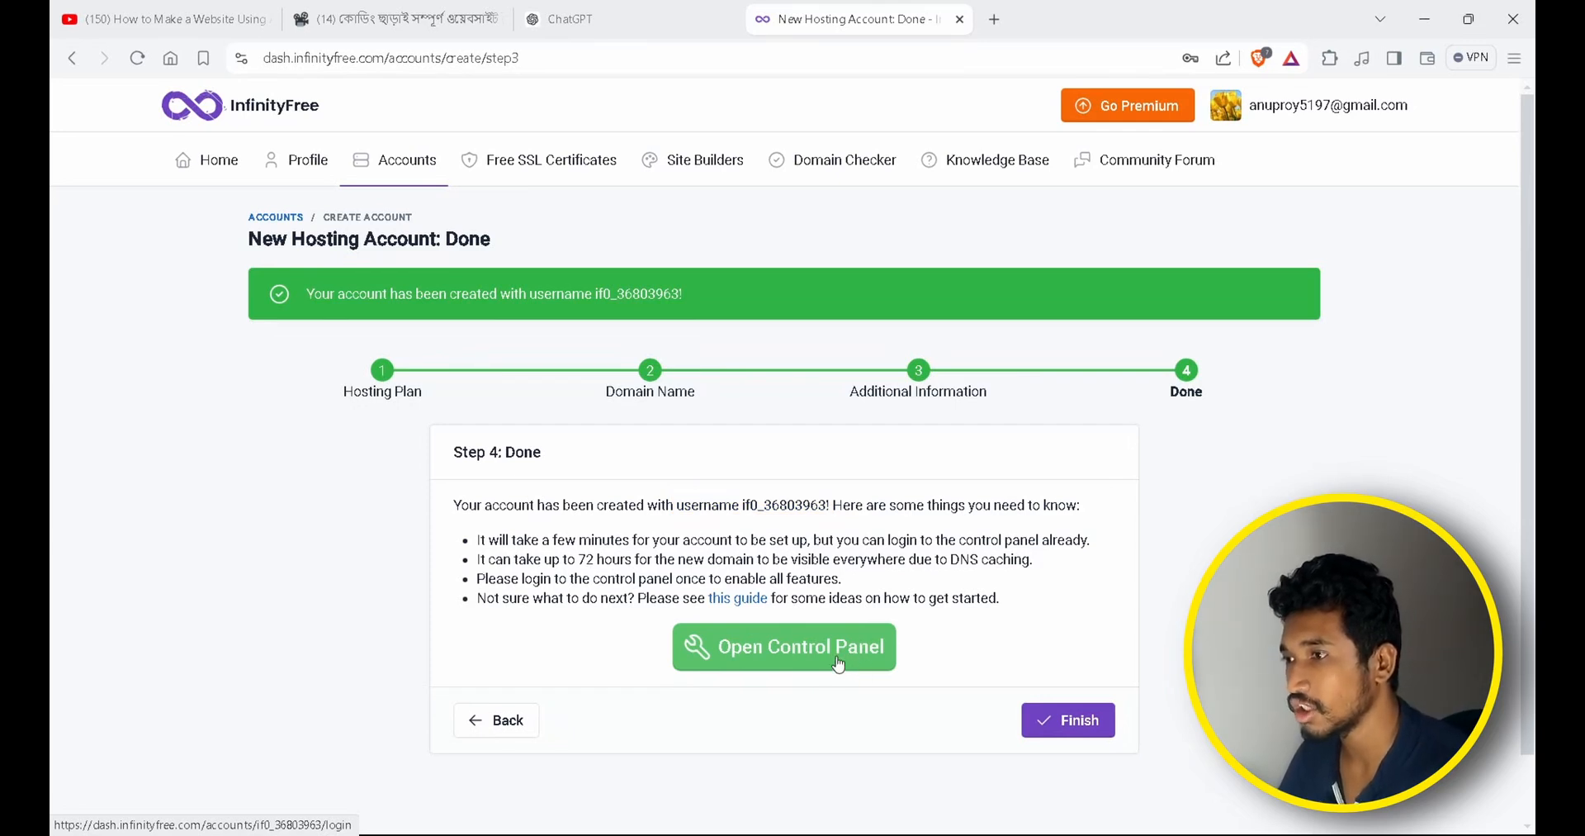
pyautogui.click(809, 646)
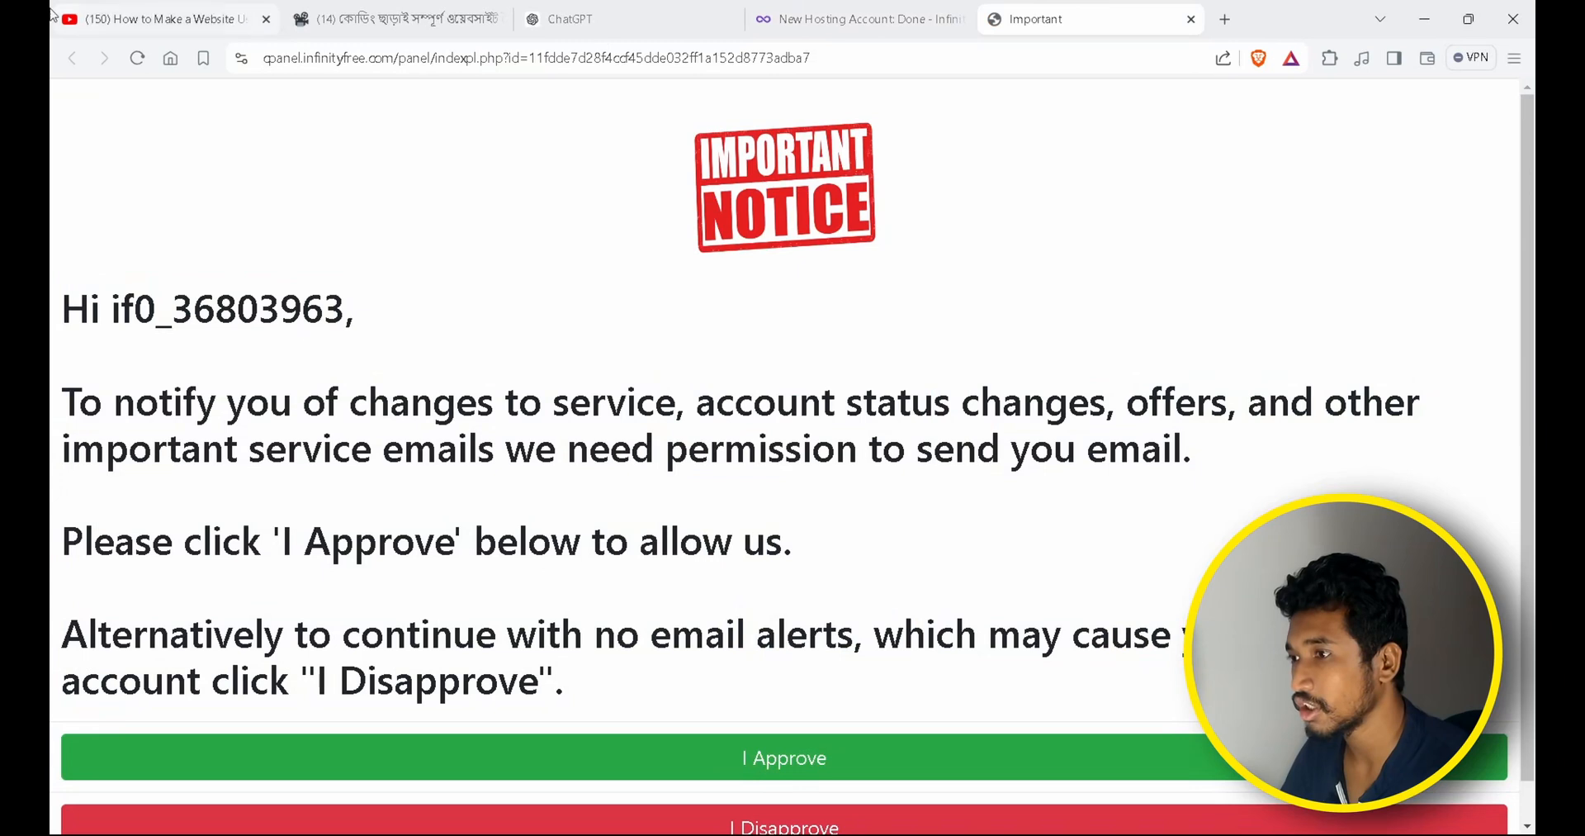
pyautogui.scroll(-1, 951, 718)
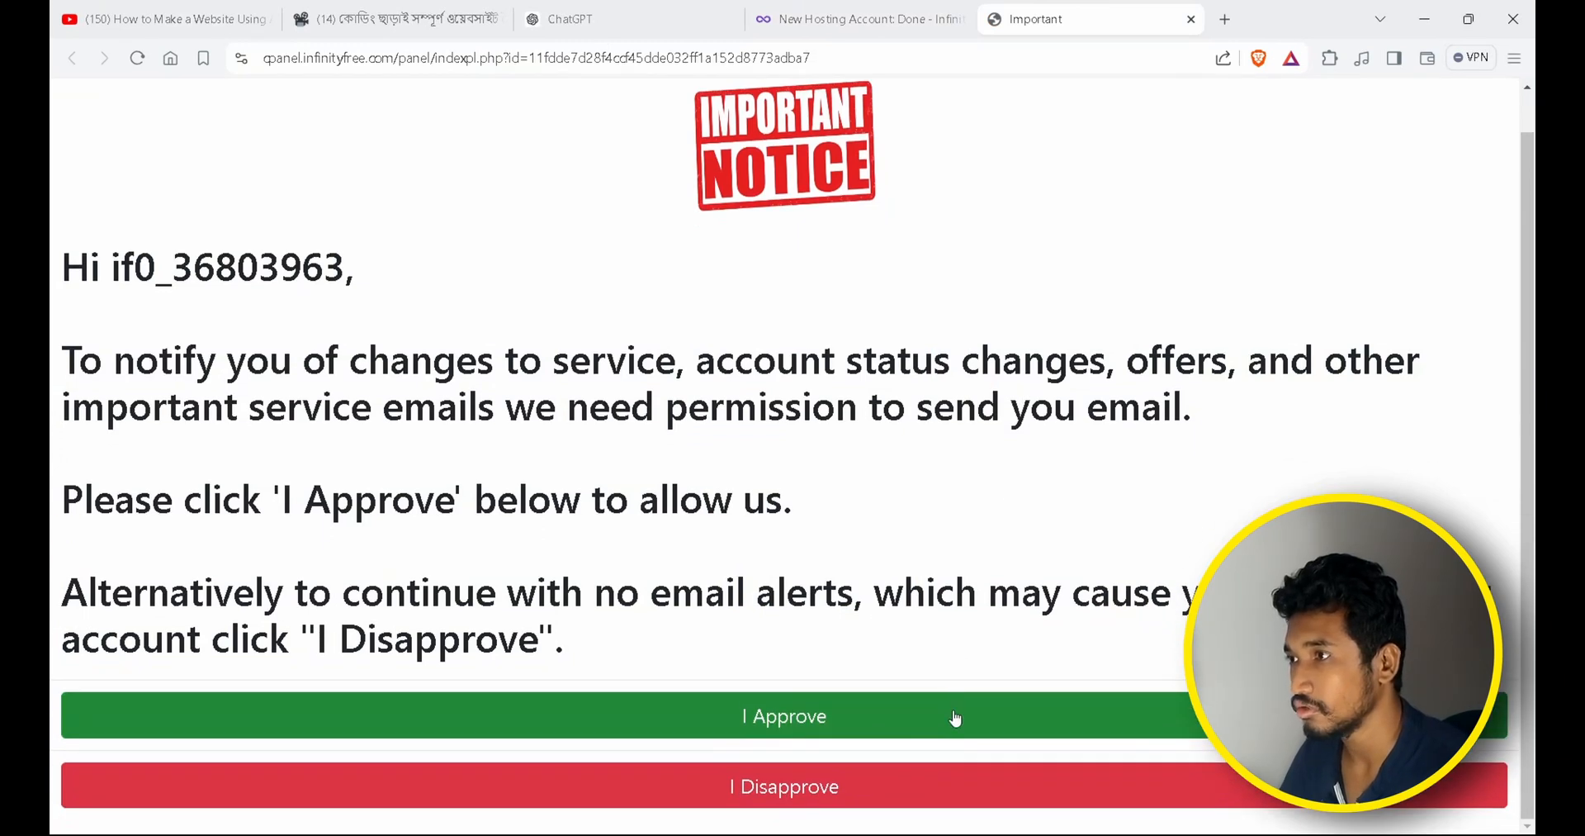
pyautogui.click(955, 717)
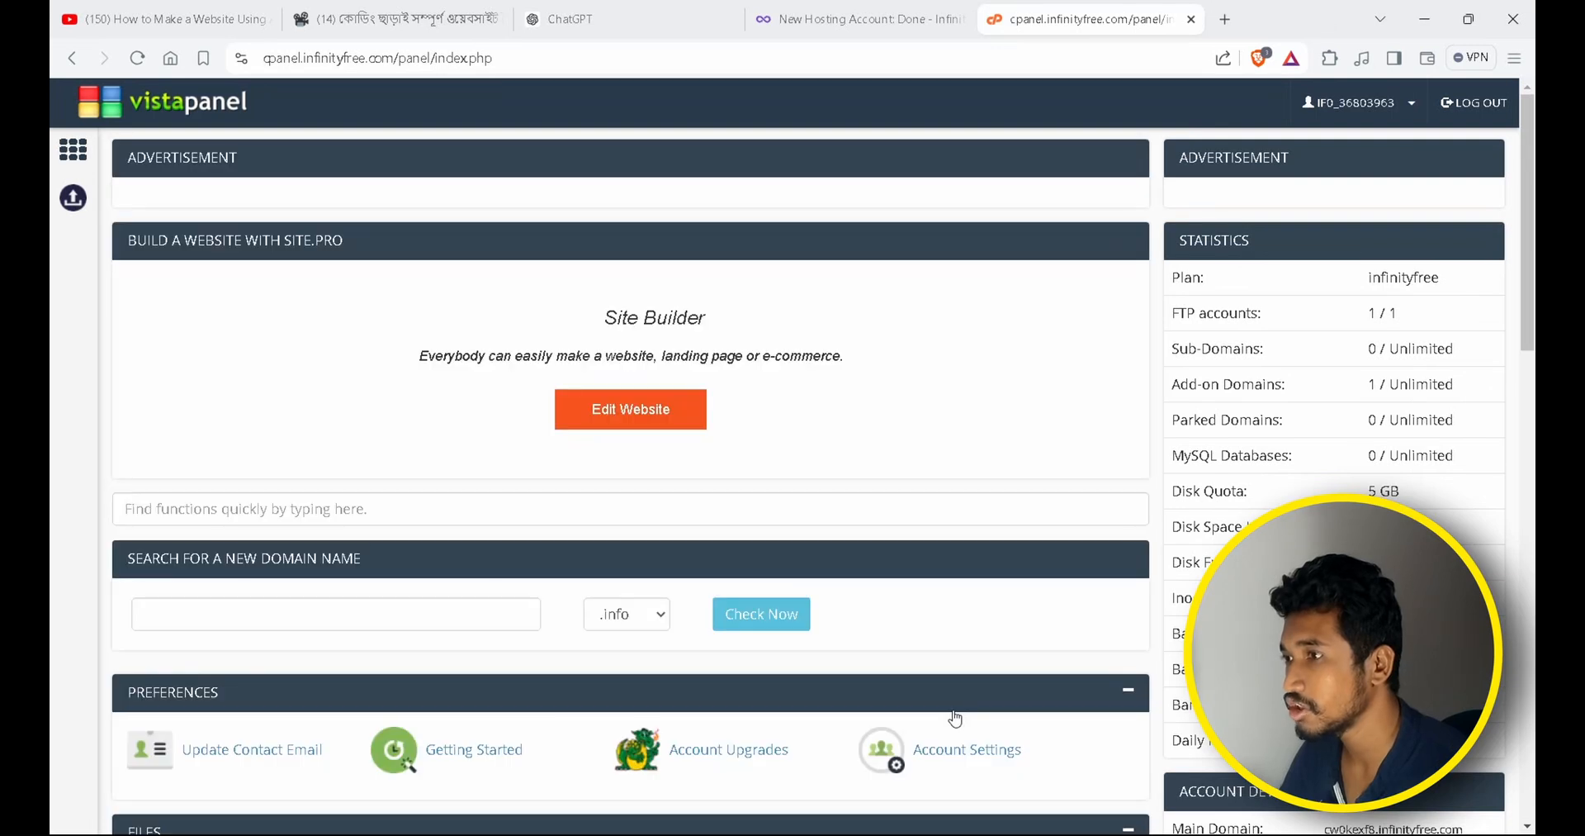
# Open the Softaculous Apps Installer from the control panel's software section and start the WordPress installation setup.
pyautogui.scroll(-10, 955, 718)
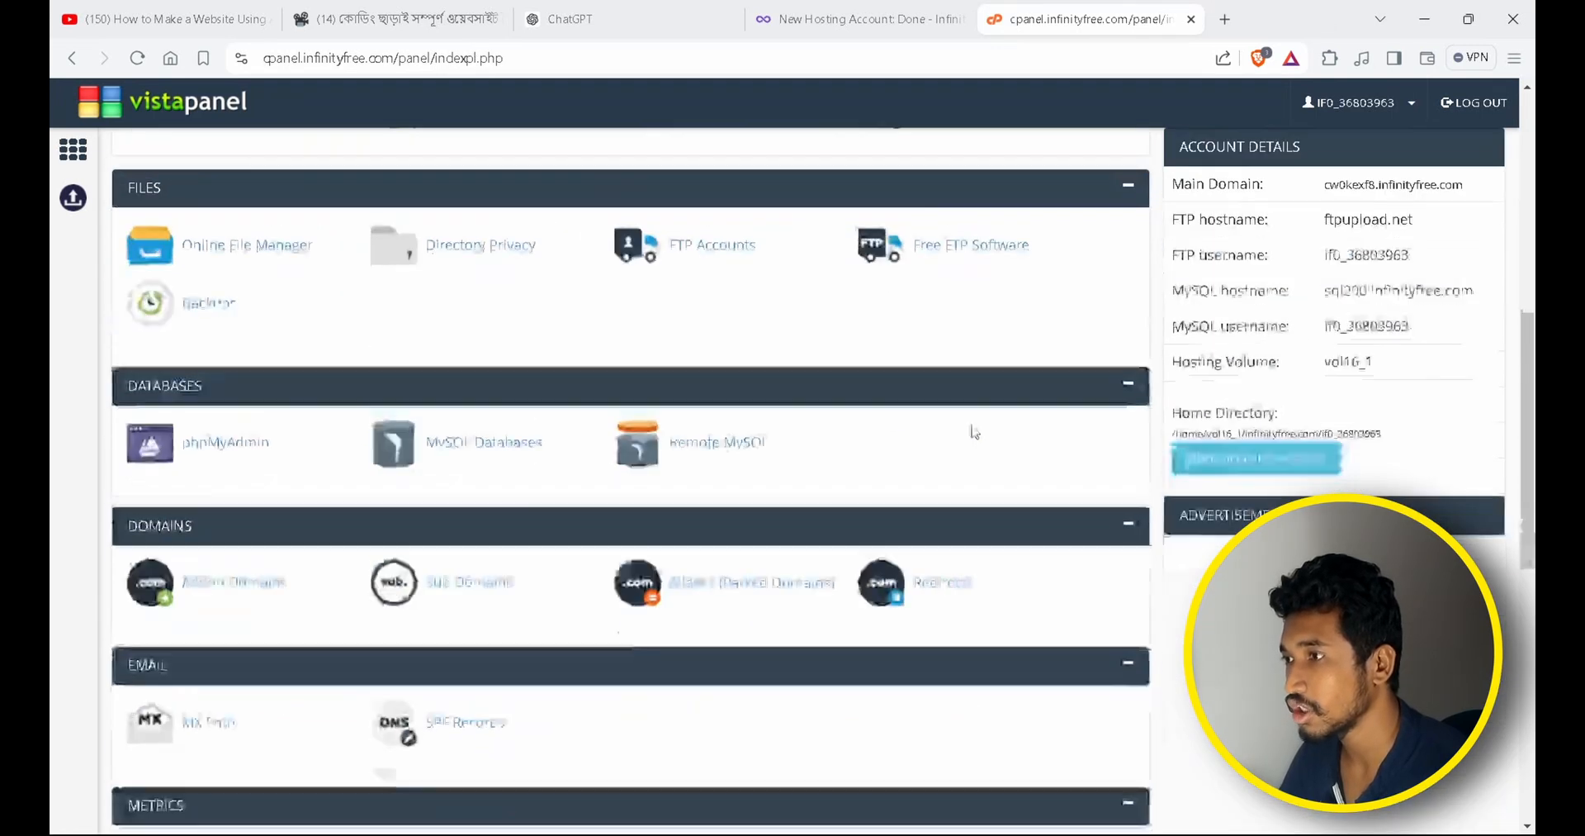
pyautogui.scroll(-6, 973, 424)
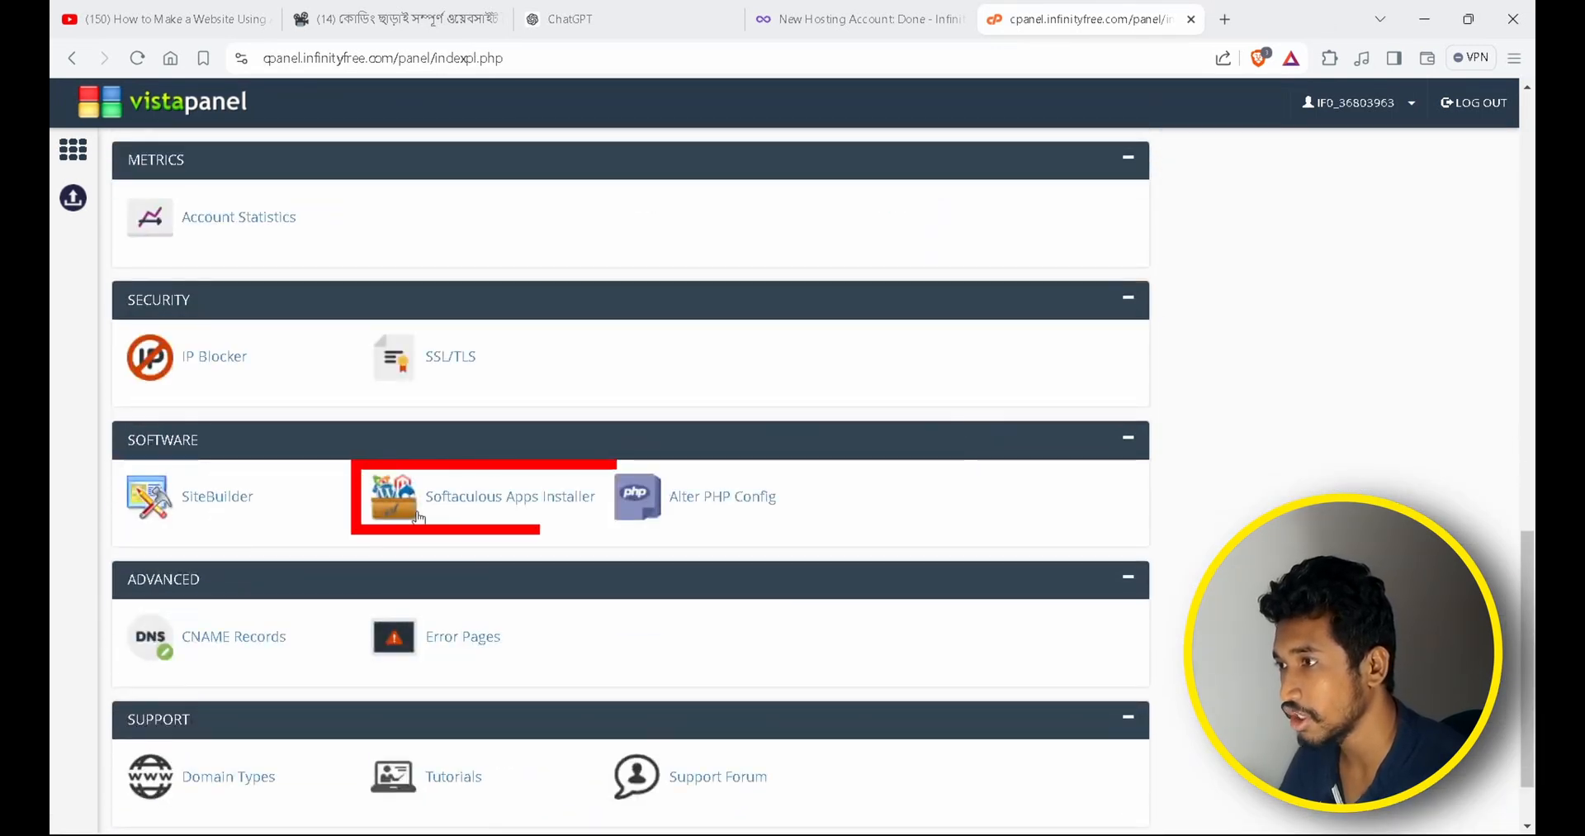
pyautogui.click(497, 502)
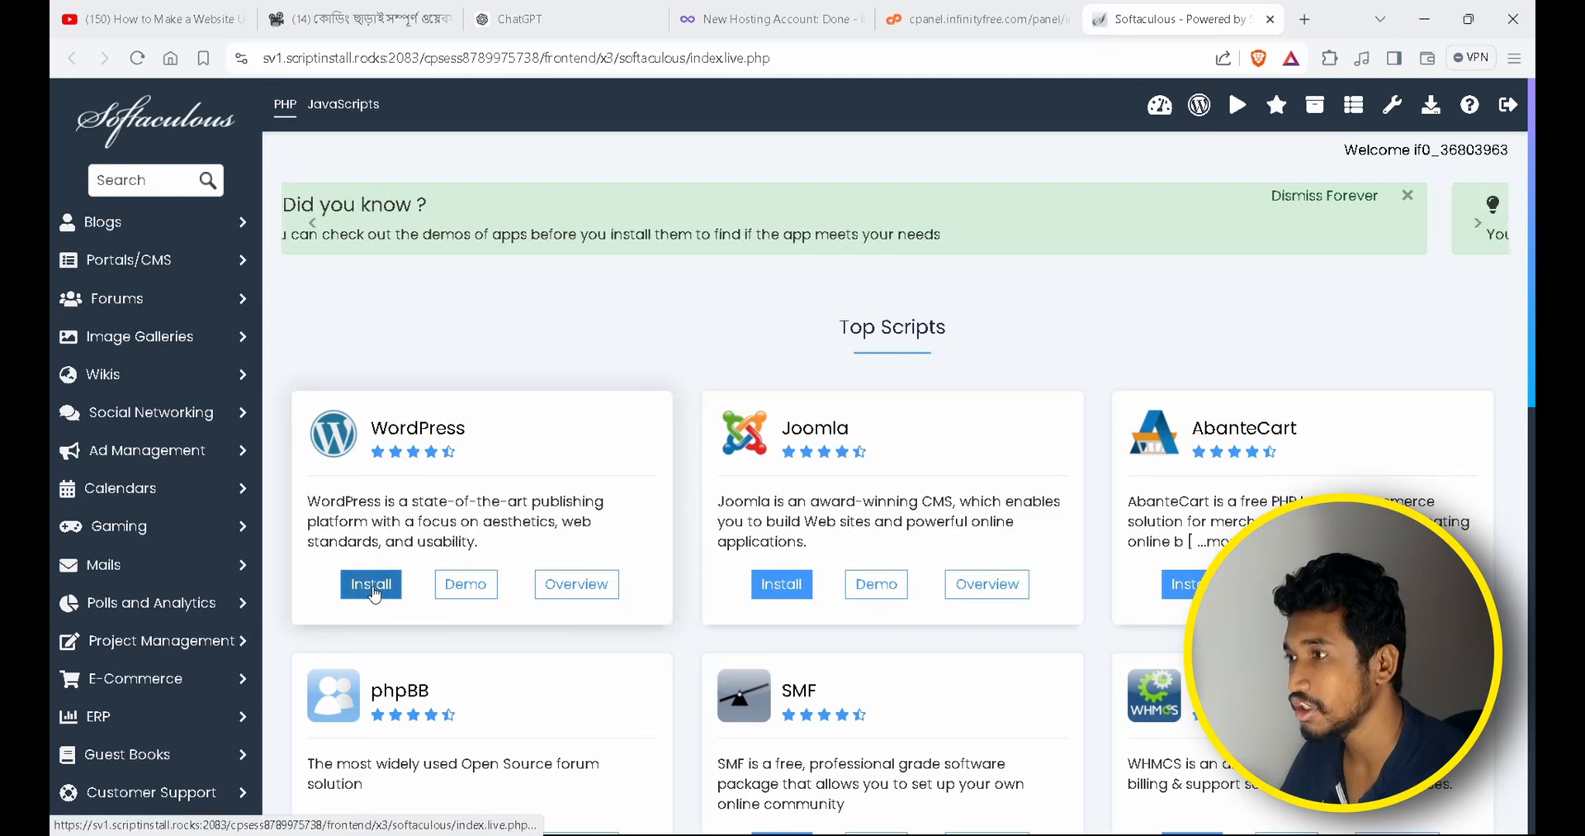
pyautogui.click(371, 586)
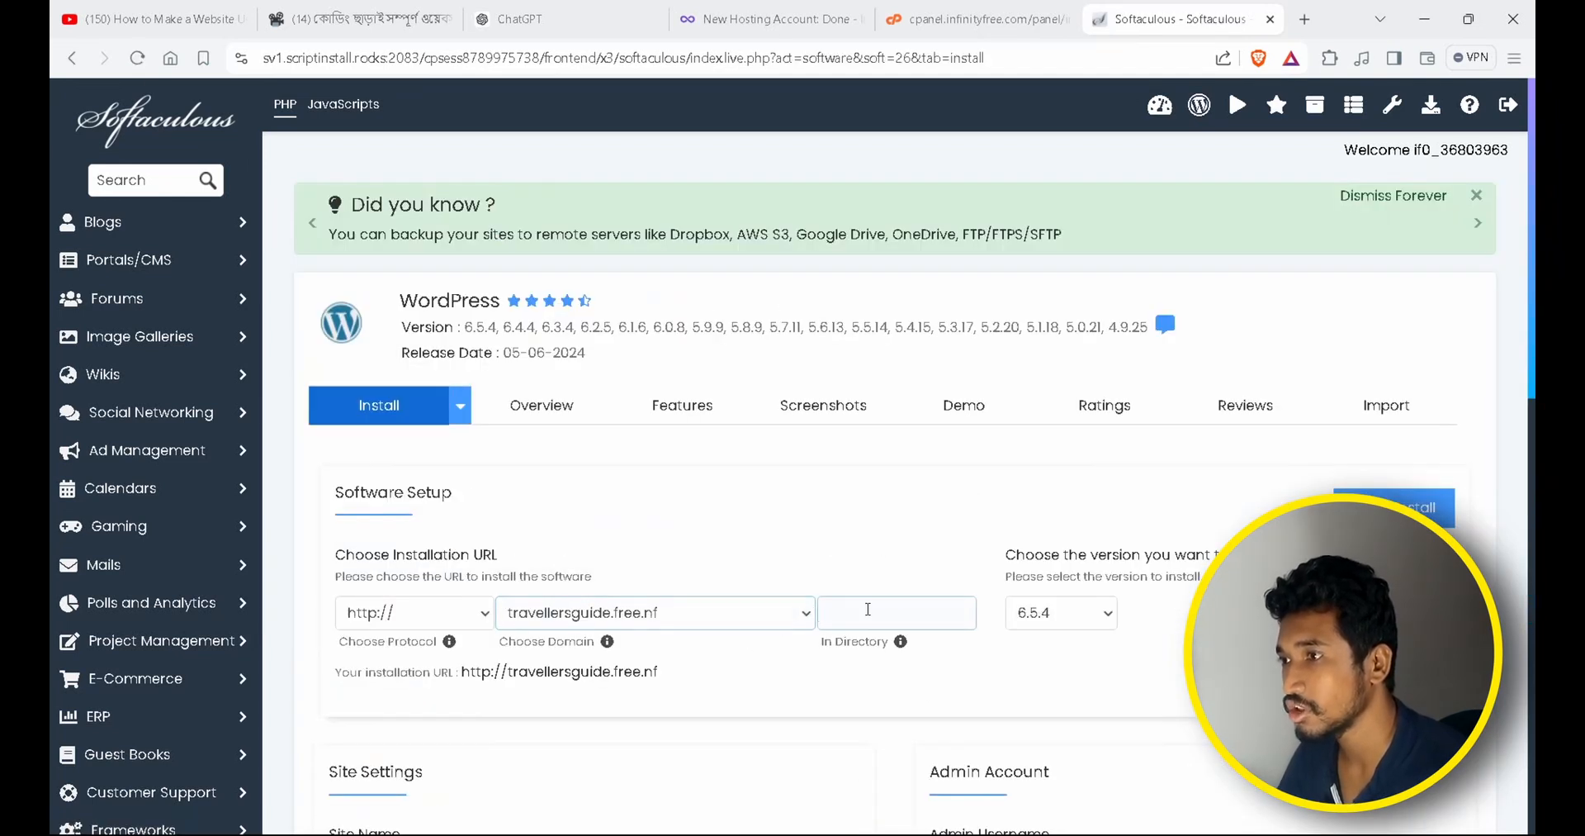
# Set the WordPress admin username to Admin and replace the generated admin password with a custom one.
pyautogui.scroll(-1, 709, 548)
pyautogui.scroll(-3, 708, 548)
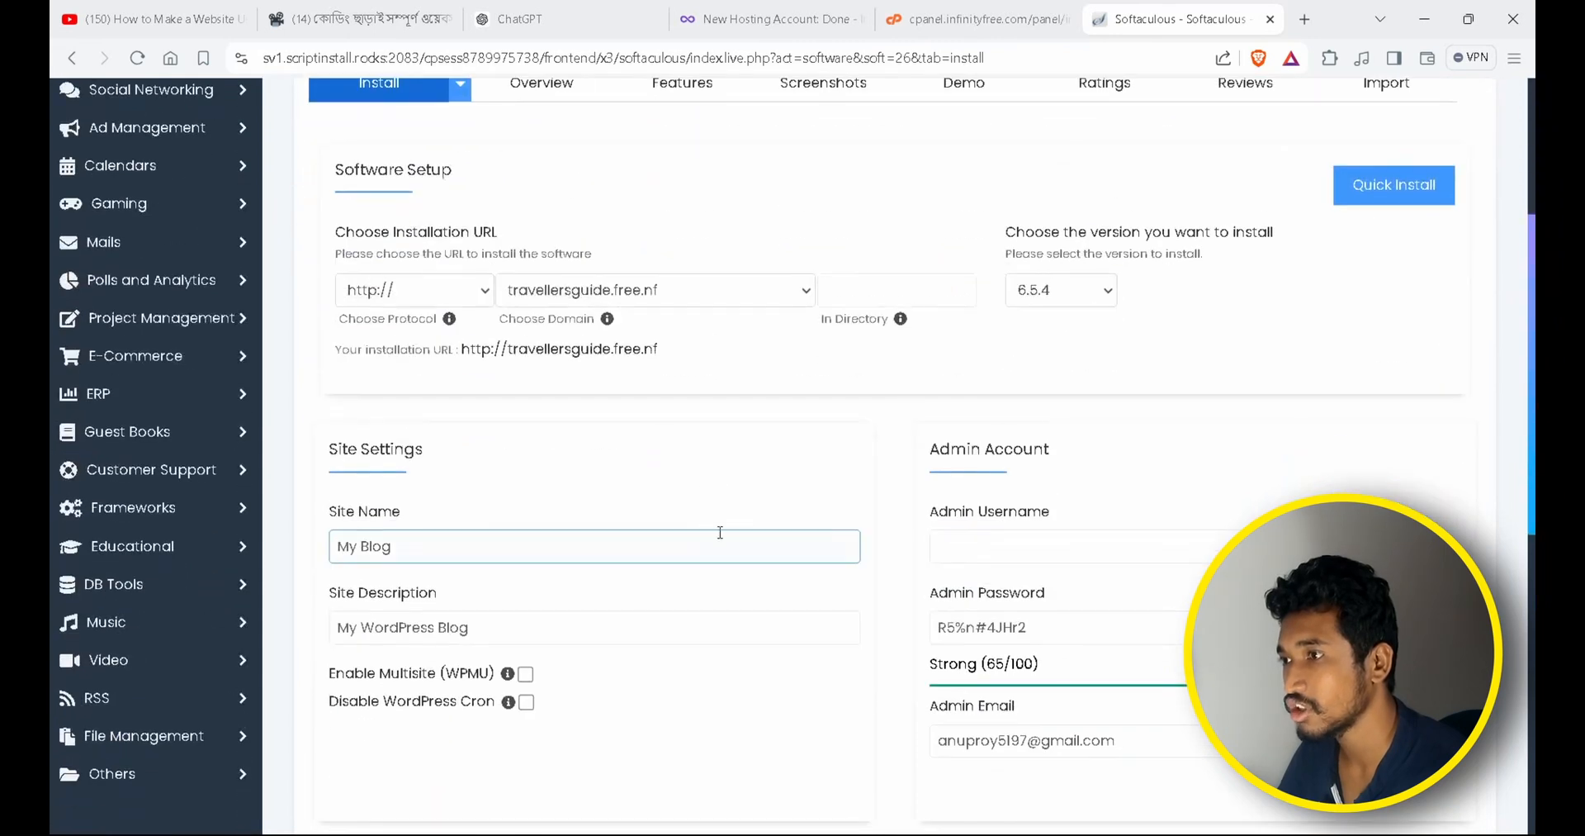
pyautogui.click(1067, 554)
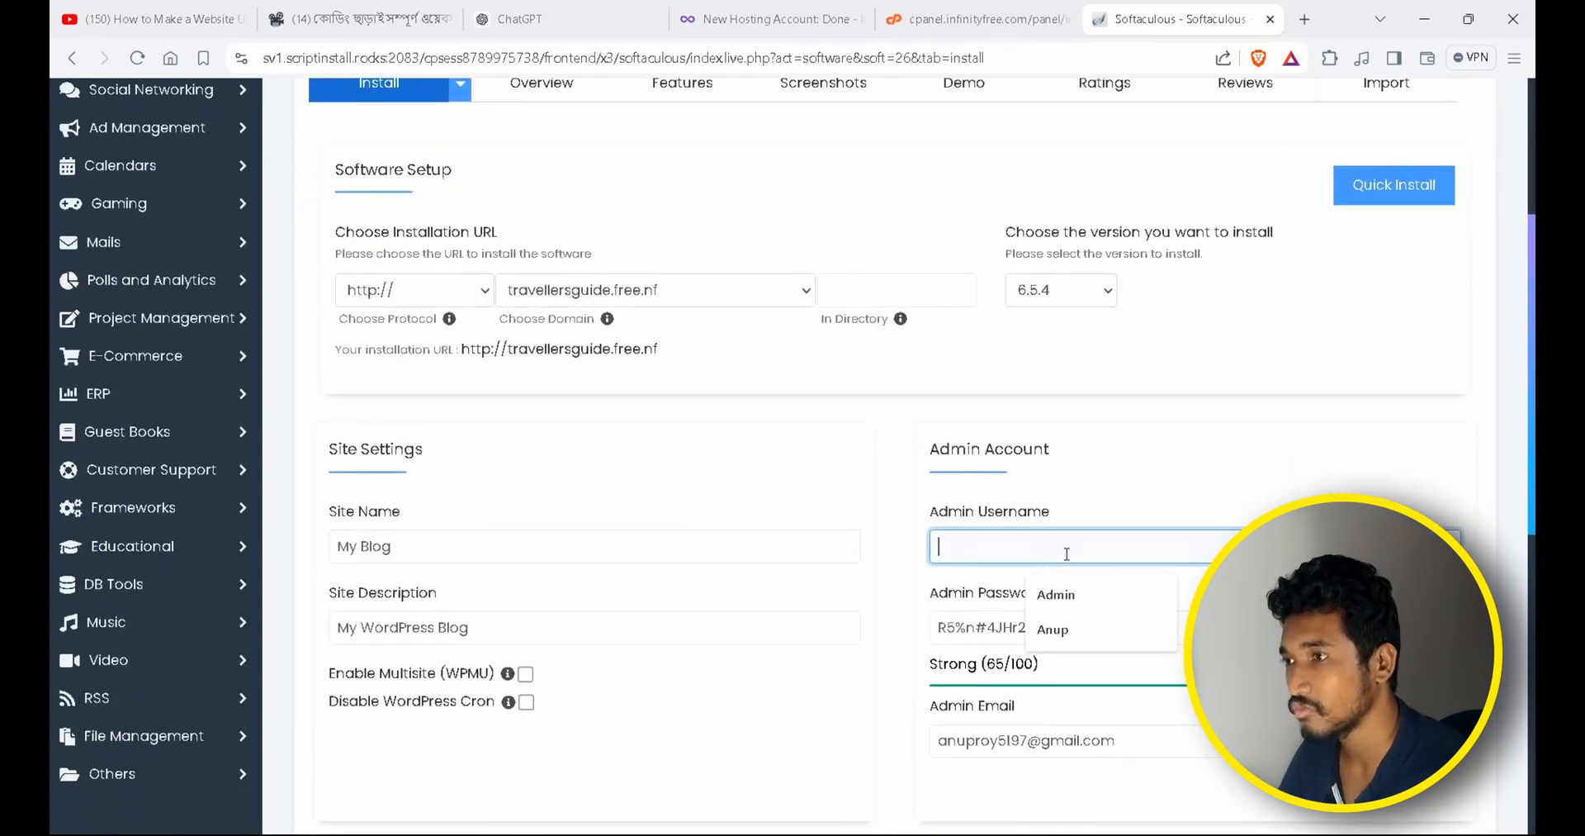
pyautogui.click(1058, 595)
pyautogui.moveTo(1031, 627); pyautogui.dragTo(936, 624)
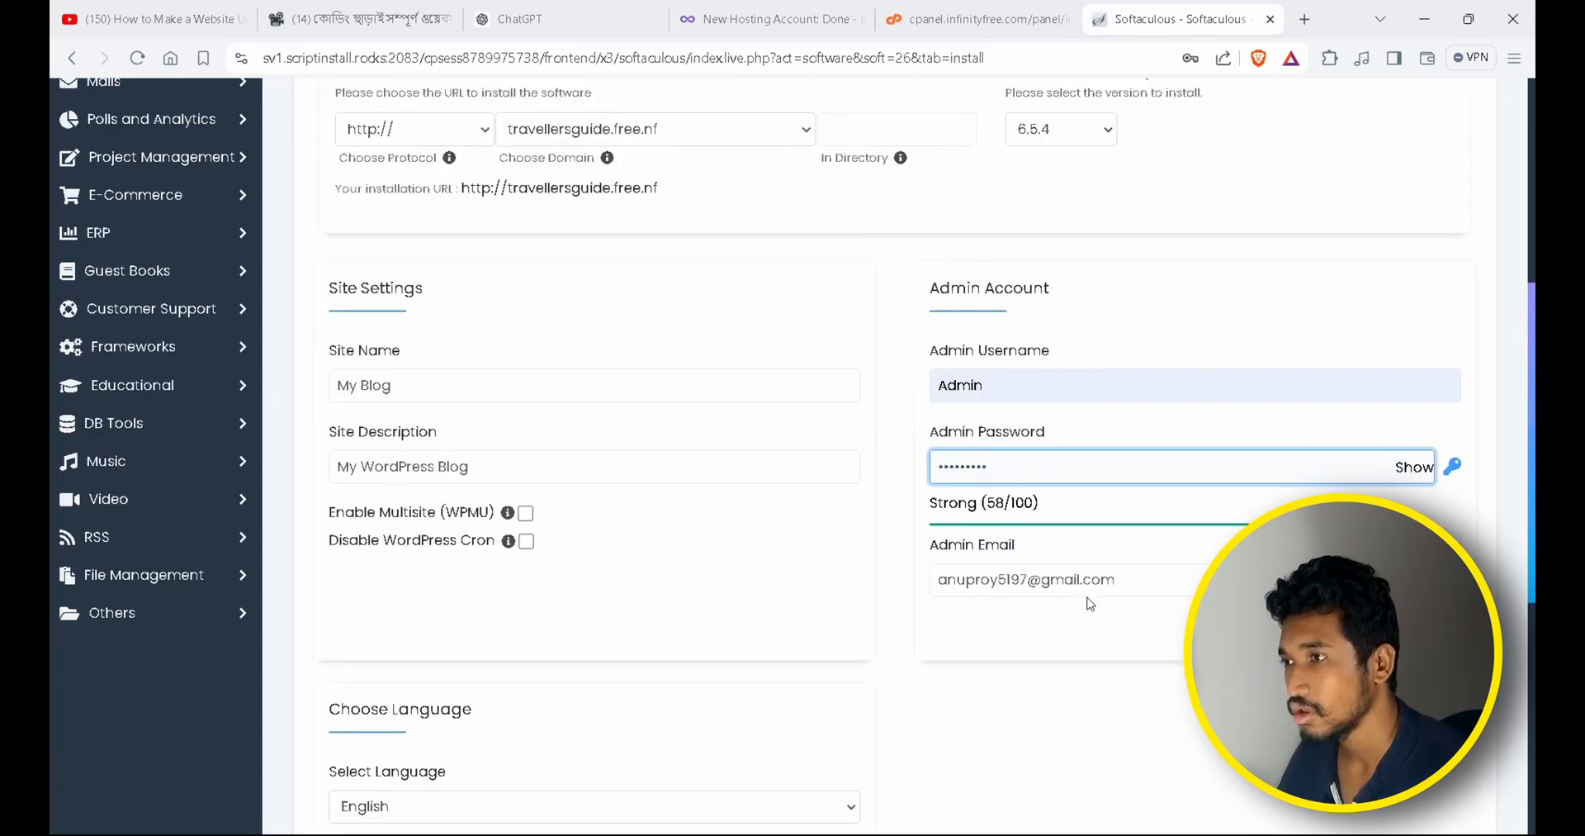
# Switch to the quick installation form and install WordPress 6.5.4 on travellersguide.free.nf.
pyautogui.scroll(6, 1090, 602)
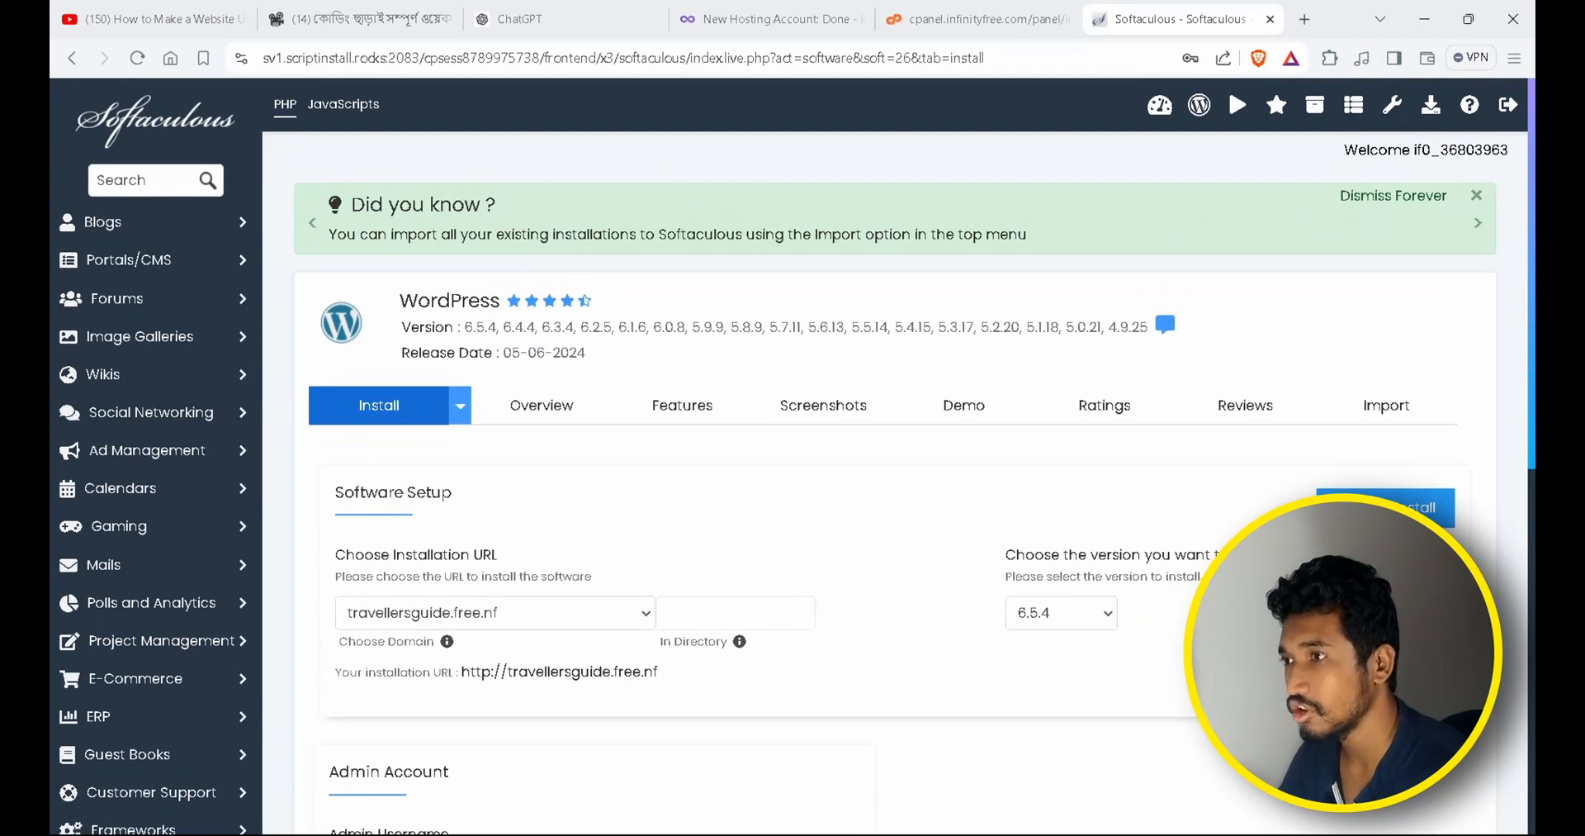
pyautogui.scroll(-8, 1227, 83)
pyautogui.click(894, 660)
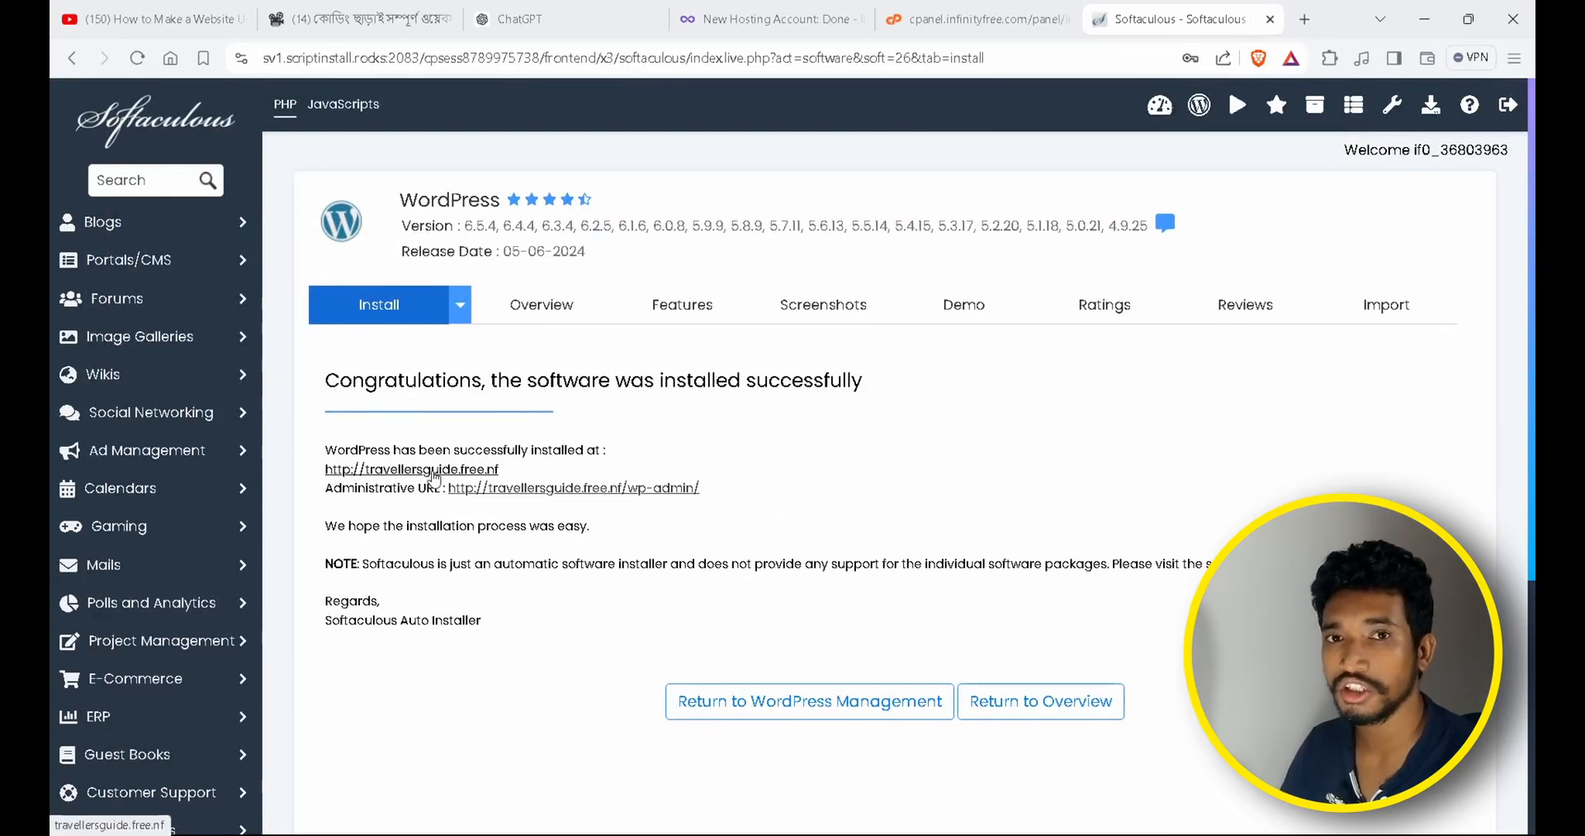
# Open the installed site at travellersguide.free.nf, look through its homepage and return to the installation summary.
pyautogui.keyDown('ctrl'); pyautogui.click(433, 475); pyautogui.keyUp('ctrl')
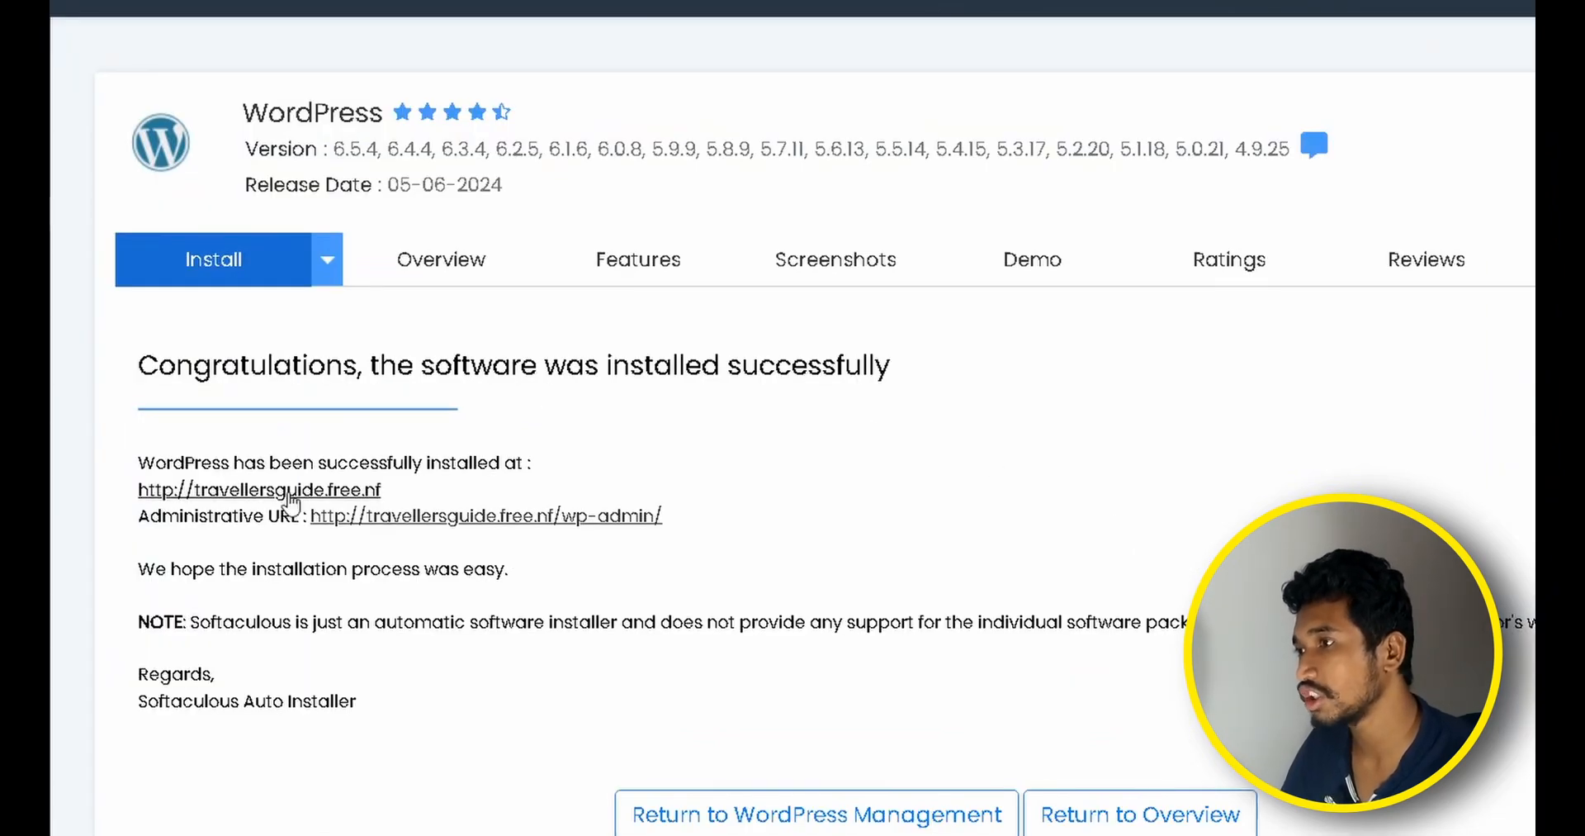
pyautogui.click(289, 496)
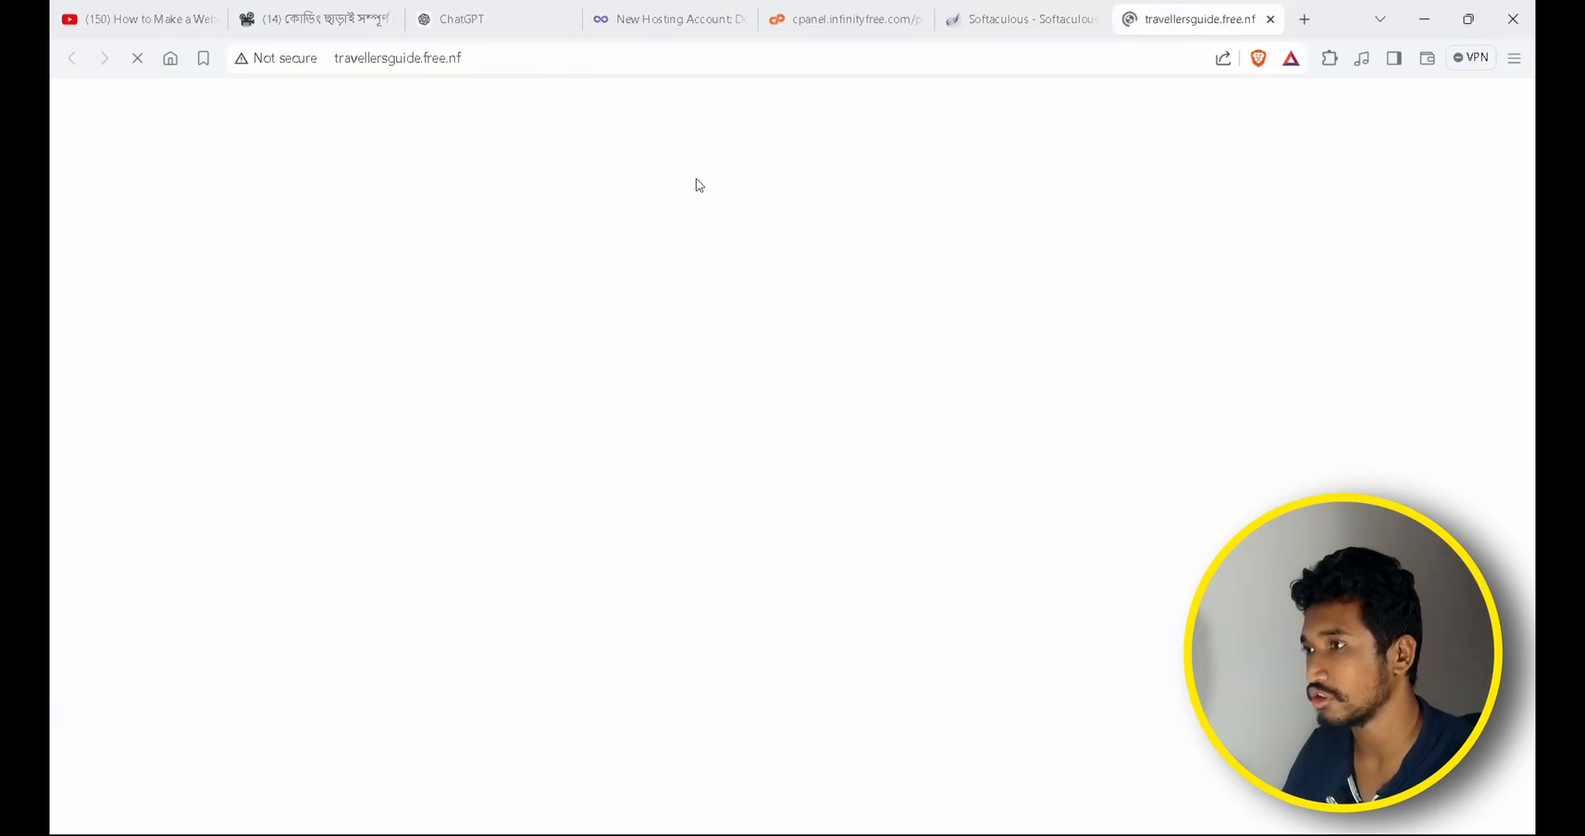
pyautogui.scroll(-2, 561, 312)
pyautogui.scroll(-15, 561, 311)
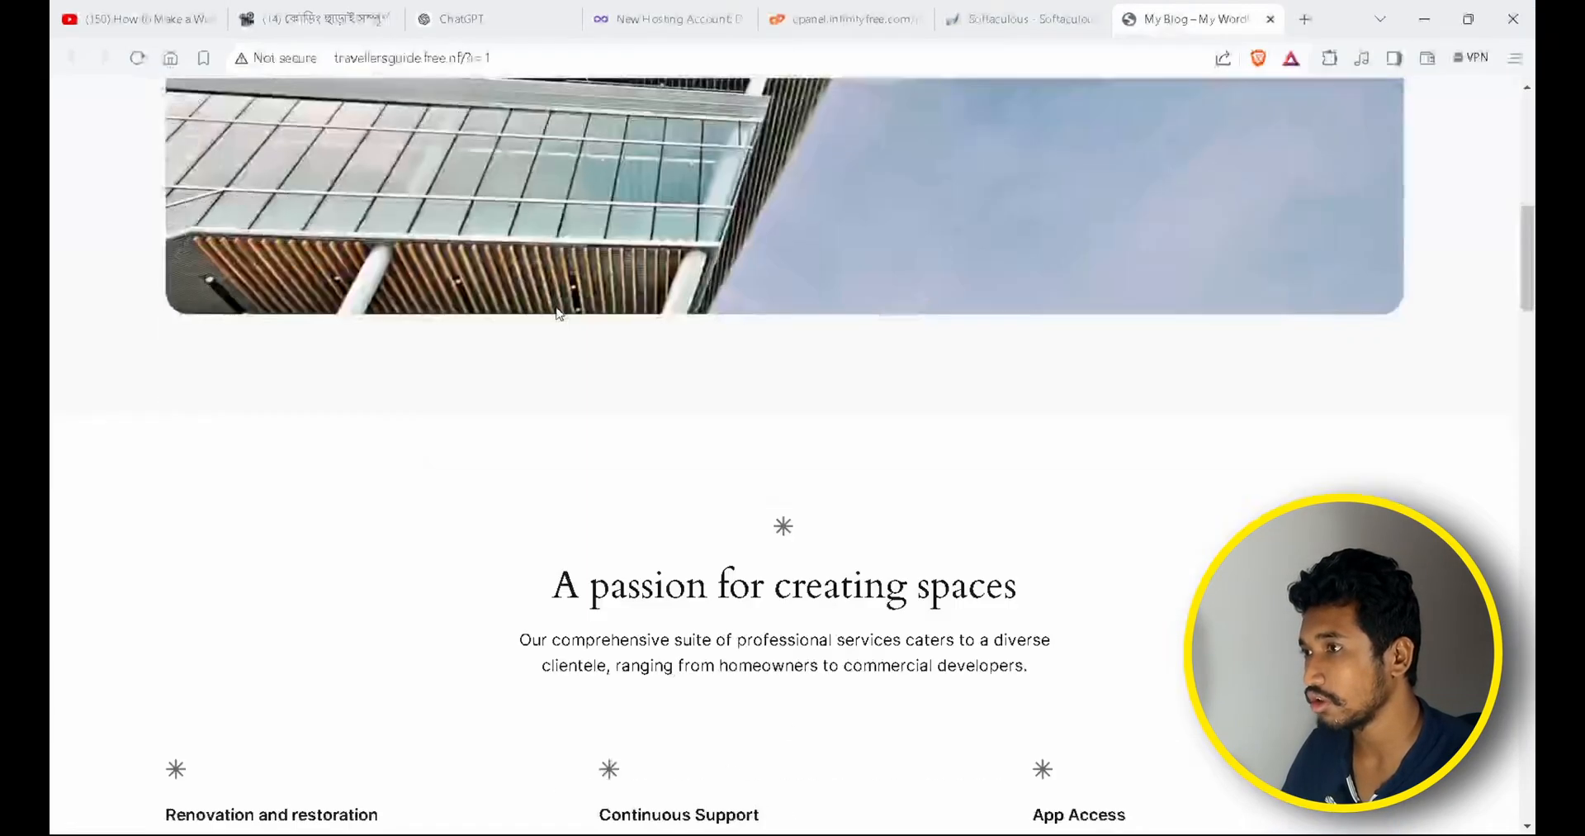
pyautogui.scroll(-10, 557, 313)
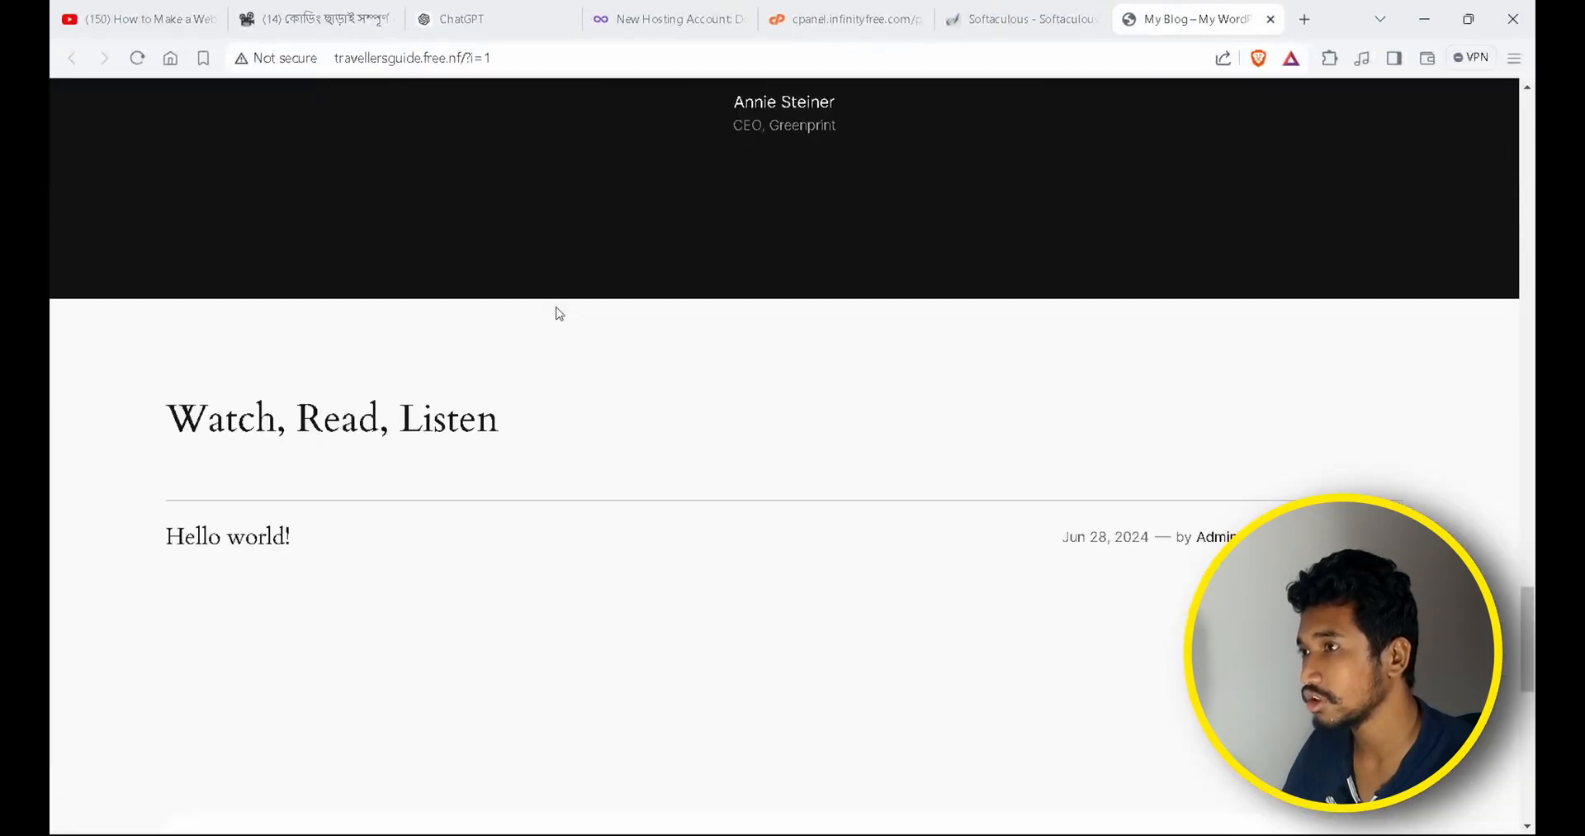
pyautogui.scroll(20, 554, 314)
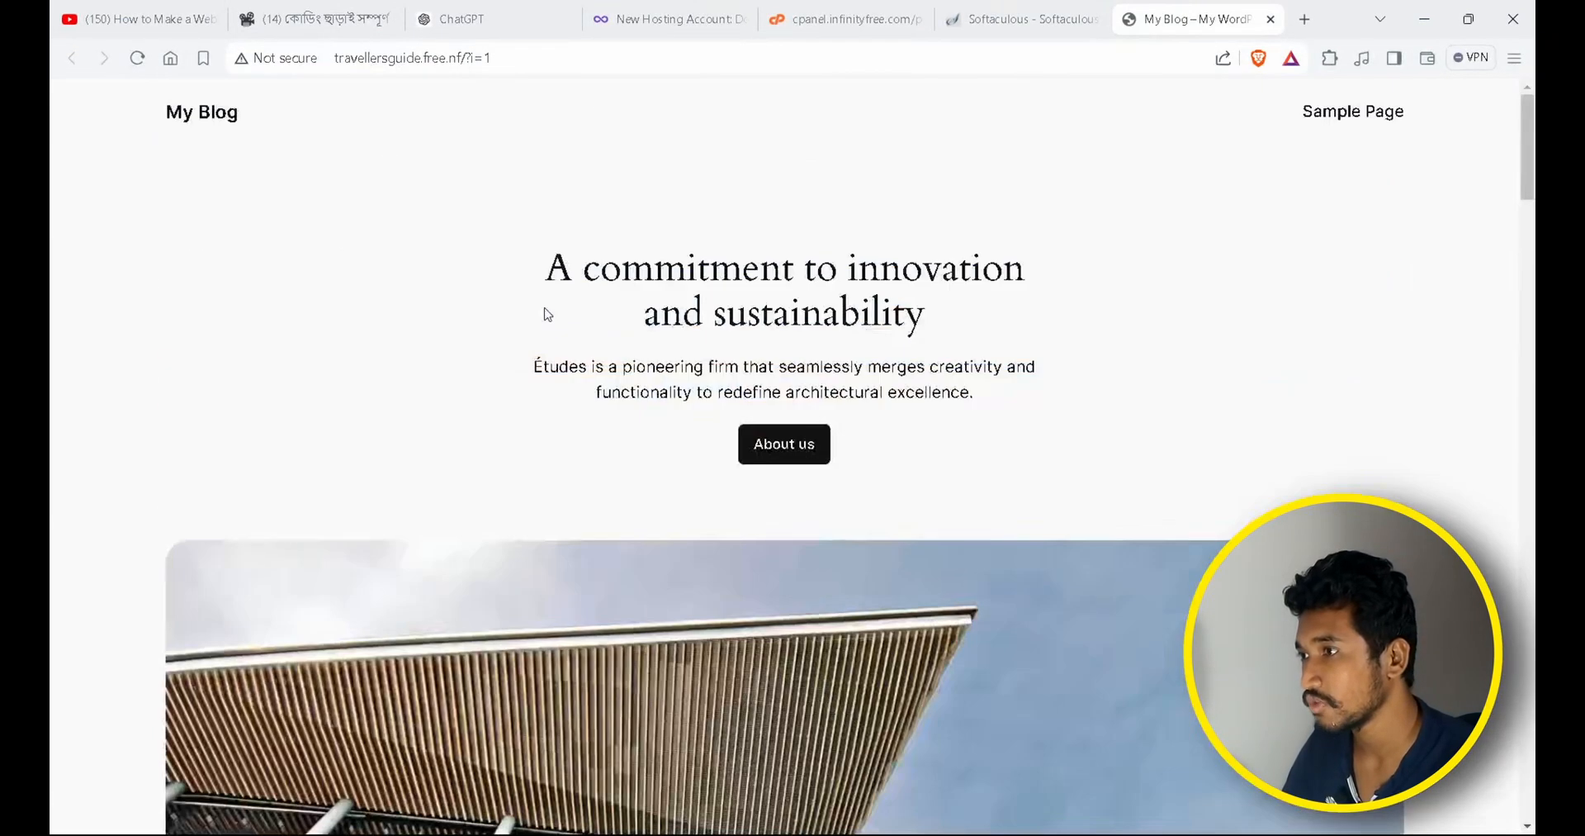
pyautogui.click(962, 23)
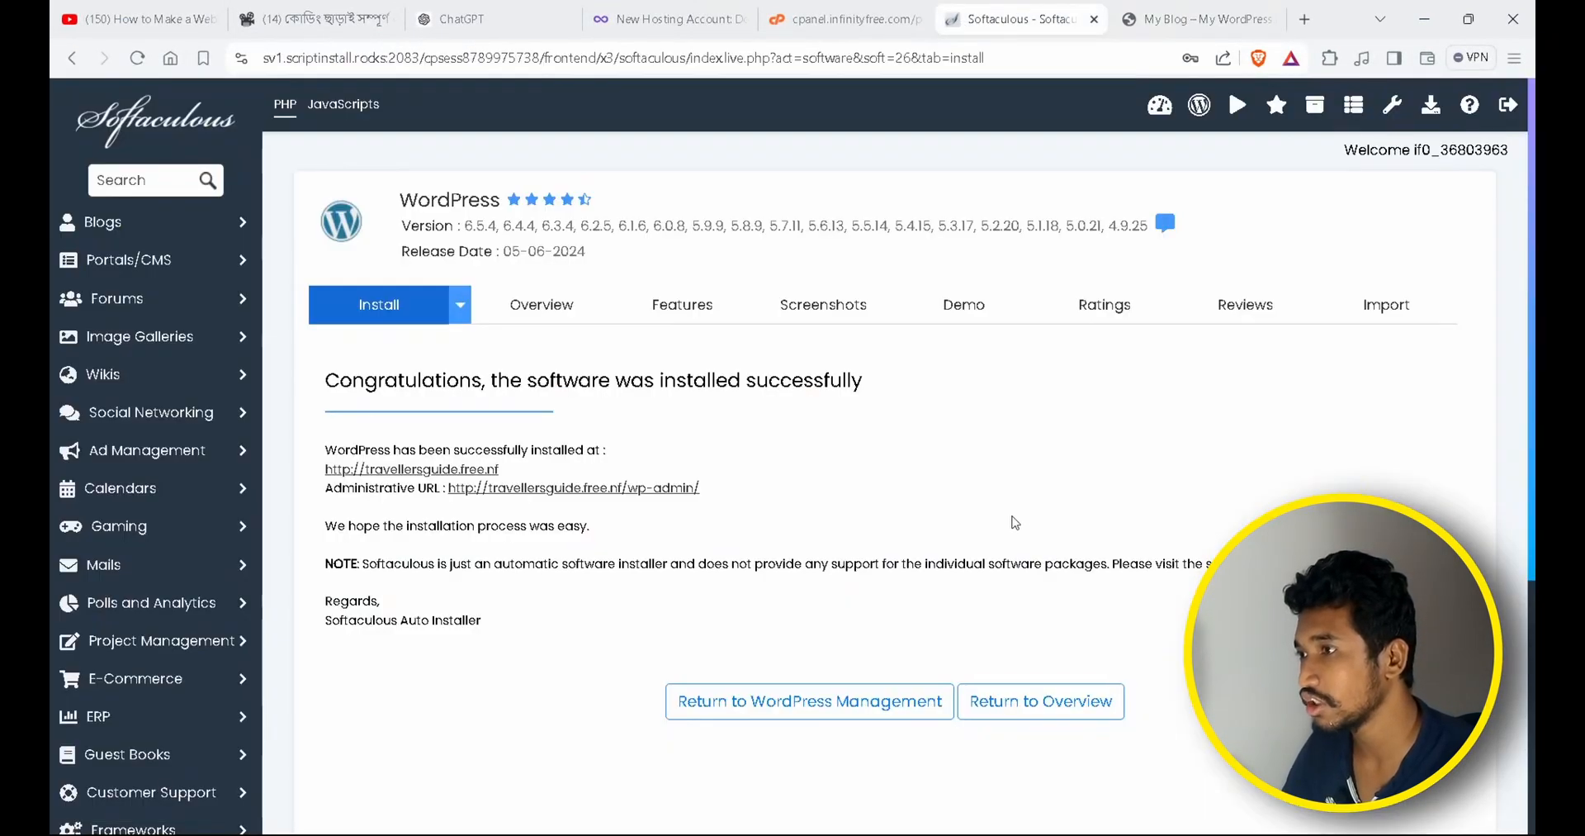
# Open the new site's WordPress admin dashboard, look it over and update WordPress to version 6.5.5.
pyautogui.click(615, 489)
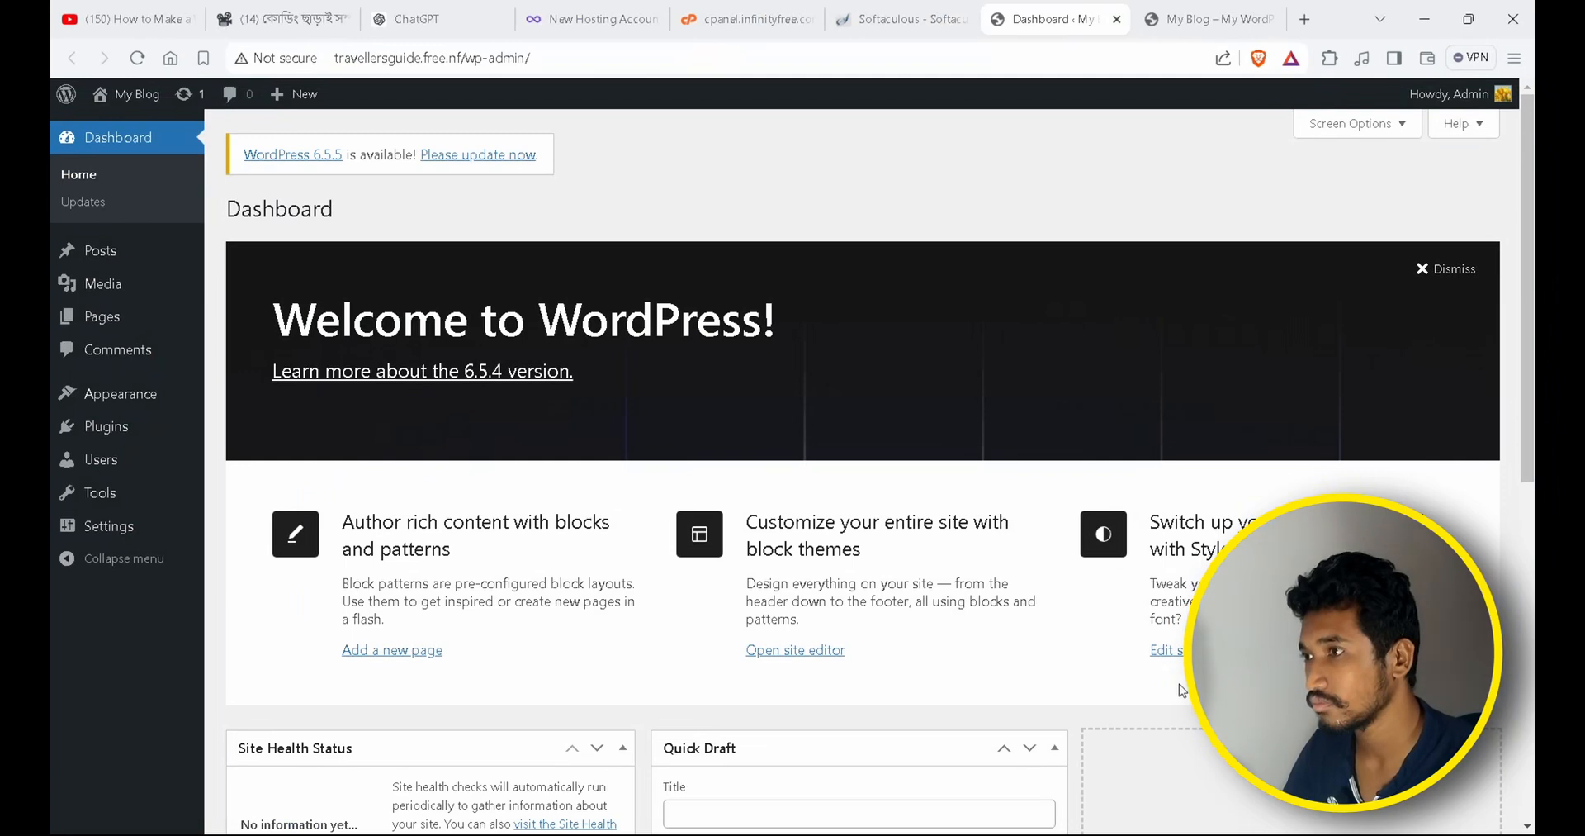
pyautogui.scroll(-6, 1179, 690)
pyautogui.scroll(8, 1179, 689)
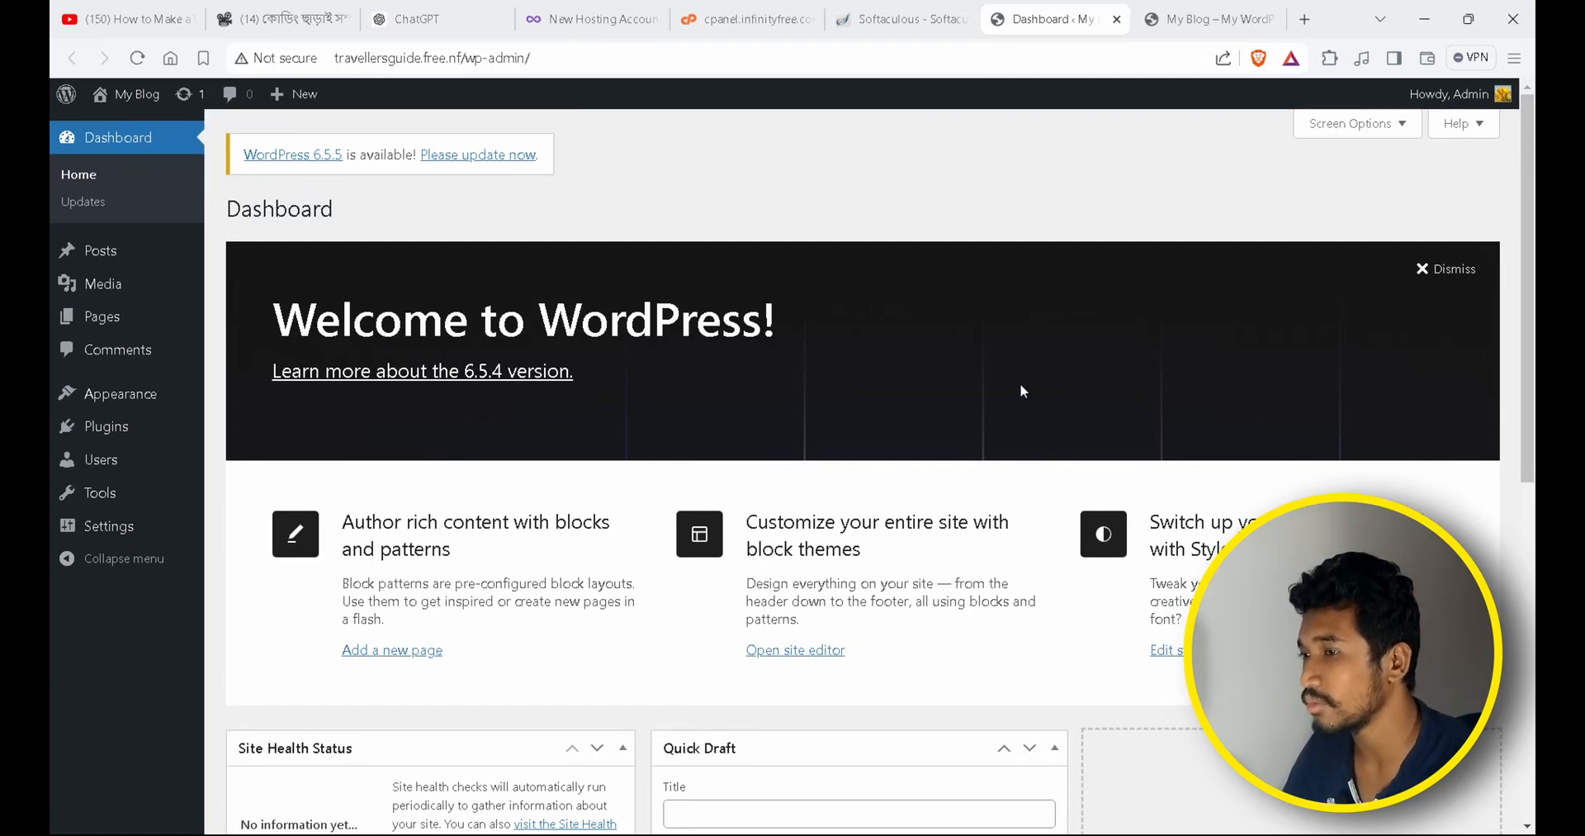
pyautogui.scroll(-2, 1021, 387)
pyautogui.scroll(2, 1021, 387)
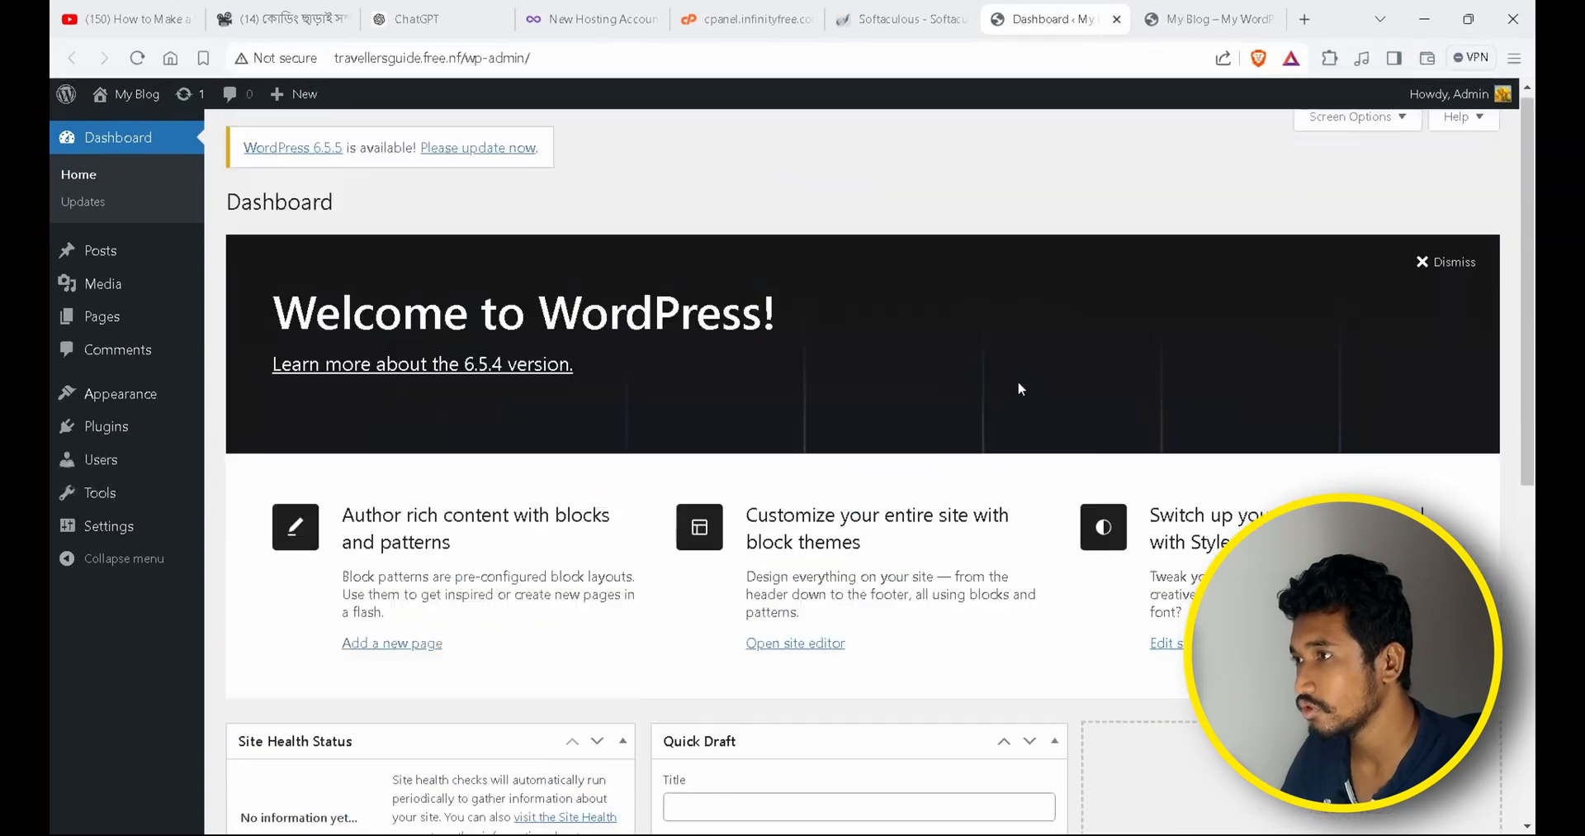
pyautogui.click(479, 154)
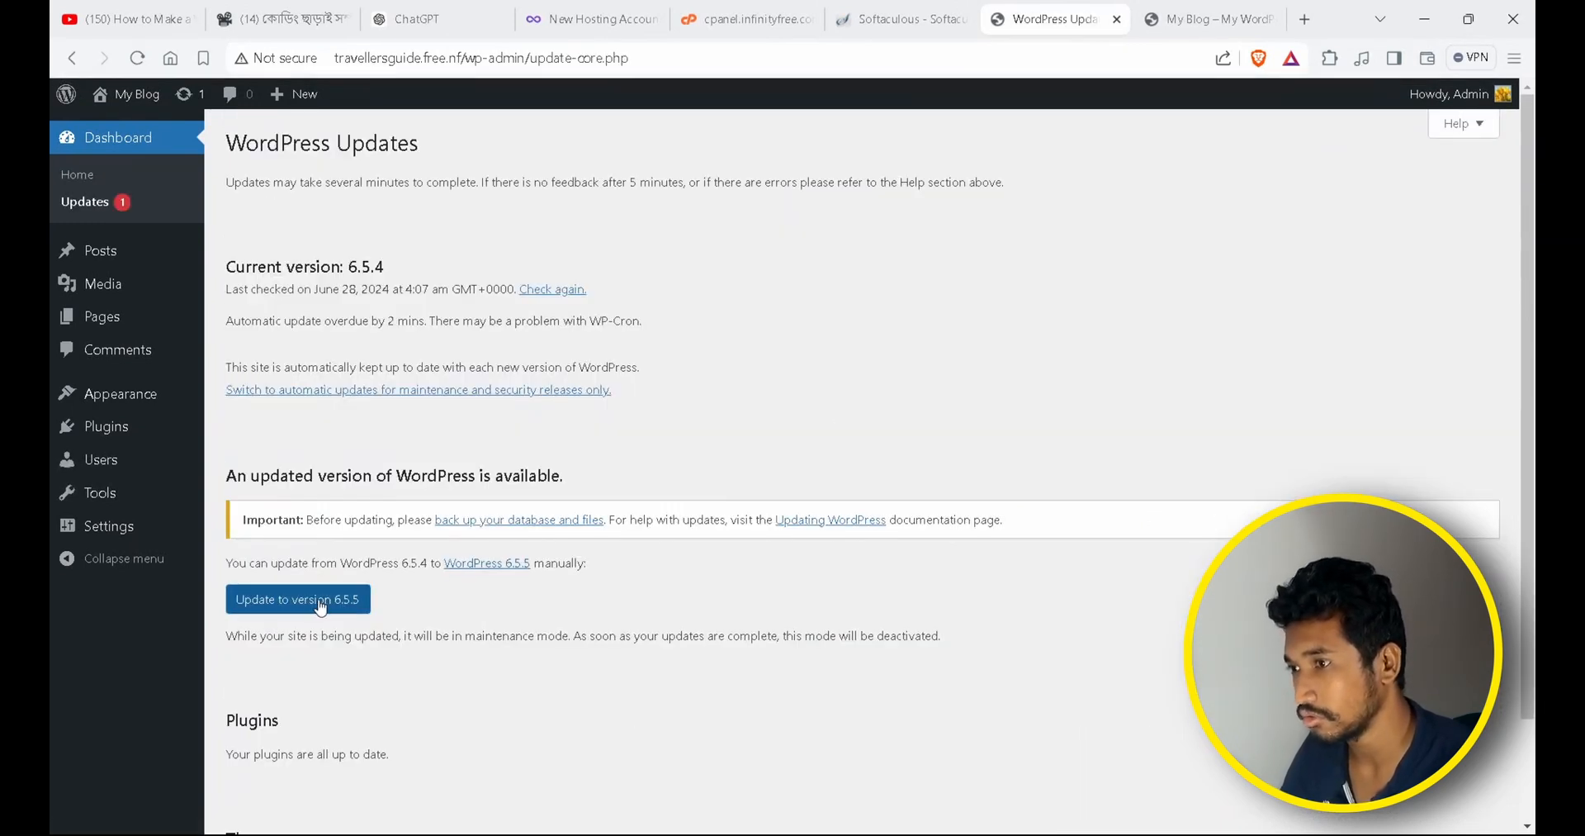
pyautogui.click(321, 608)
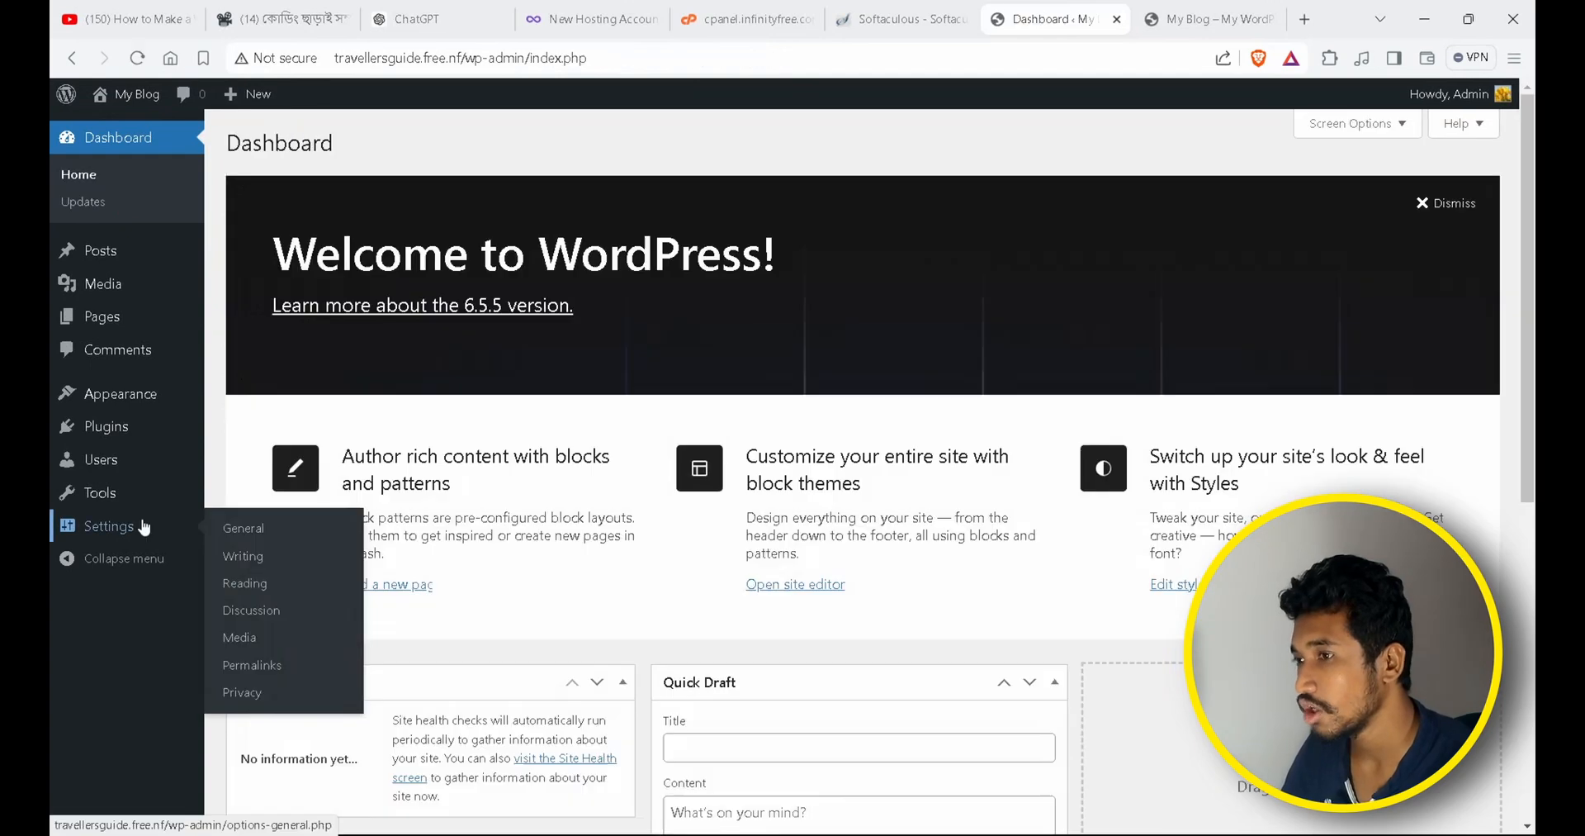
# Open the site's general settings and set the site title to "Travellers Guide".
pyautogui.click(145, 523)
pyautogui.moveTo(531, 203); pyautogui.dragTo(436, 206)
pyautogui.press('BackSpace')
pyautogui.write('Travel')
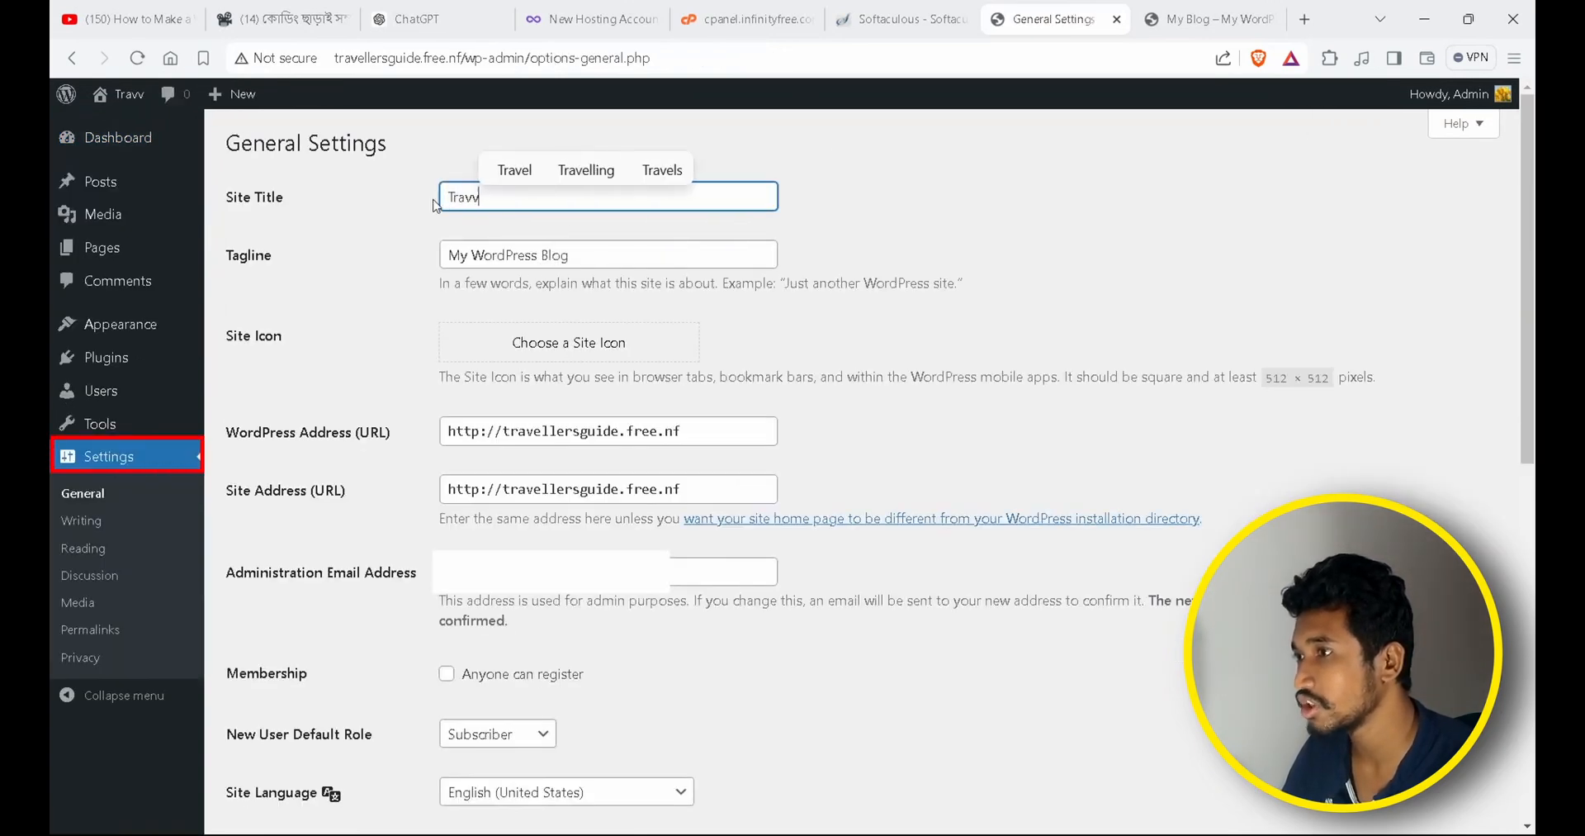
pyautogui.press('BackSpace')
pyautogui.press('BackSpace')
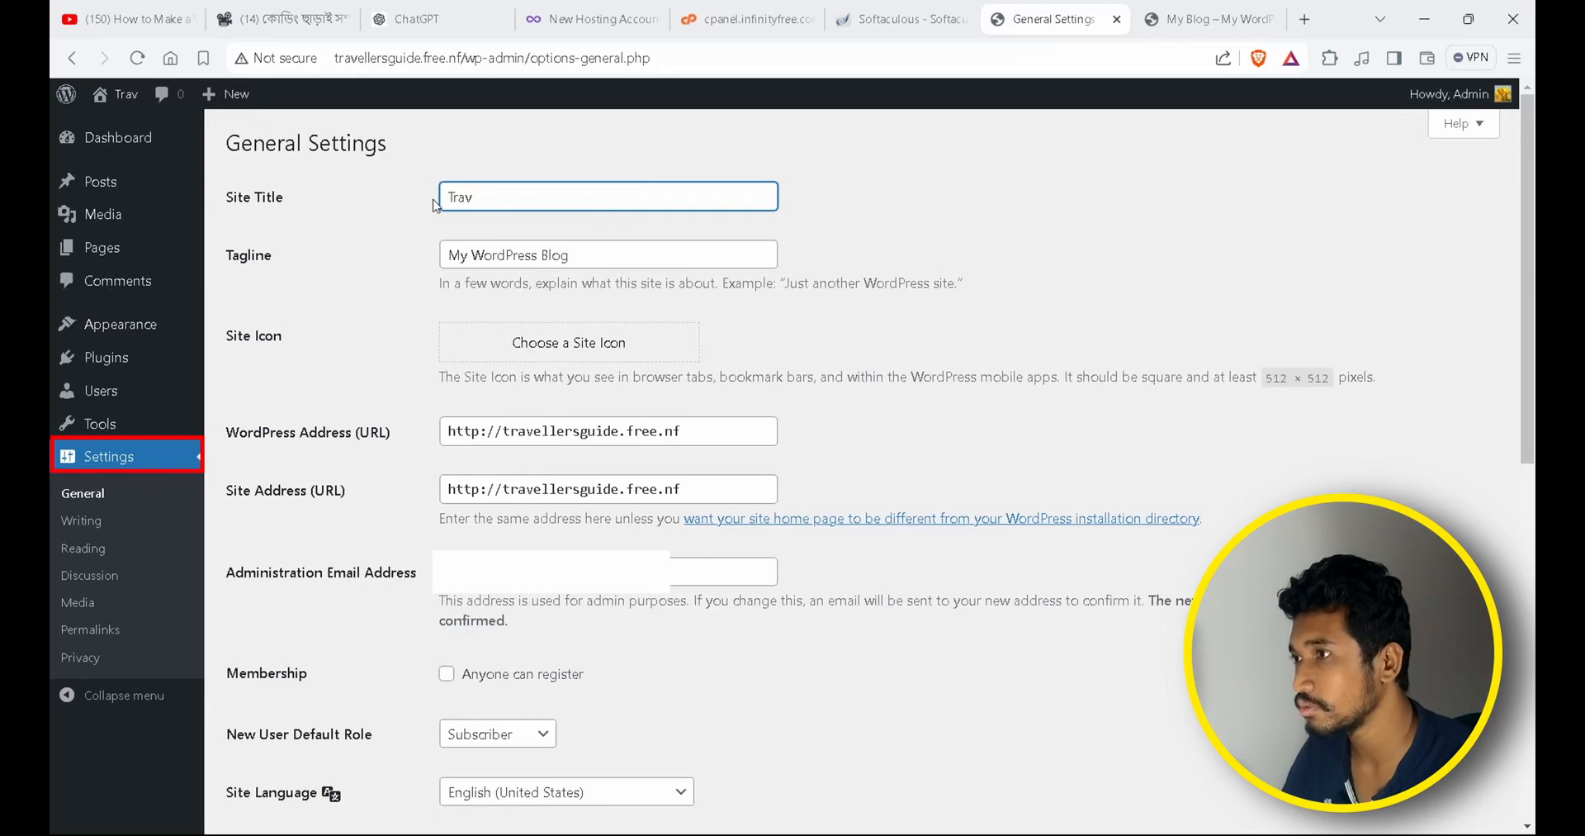
pyautogui.write('ellers')
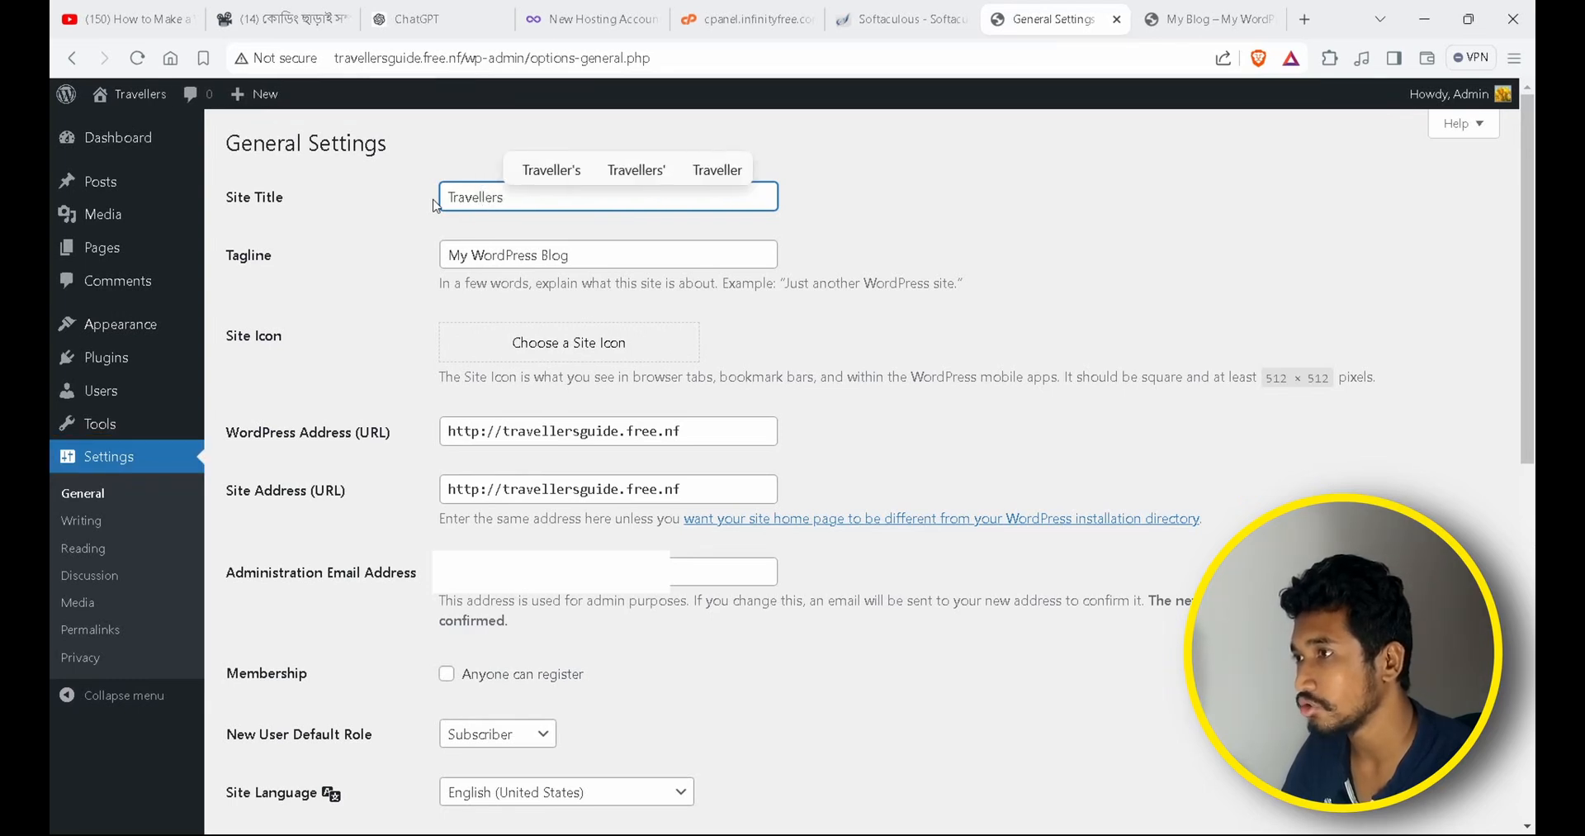
pyautogui.write(' Guide')
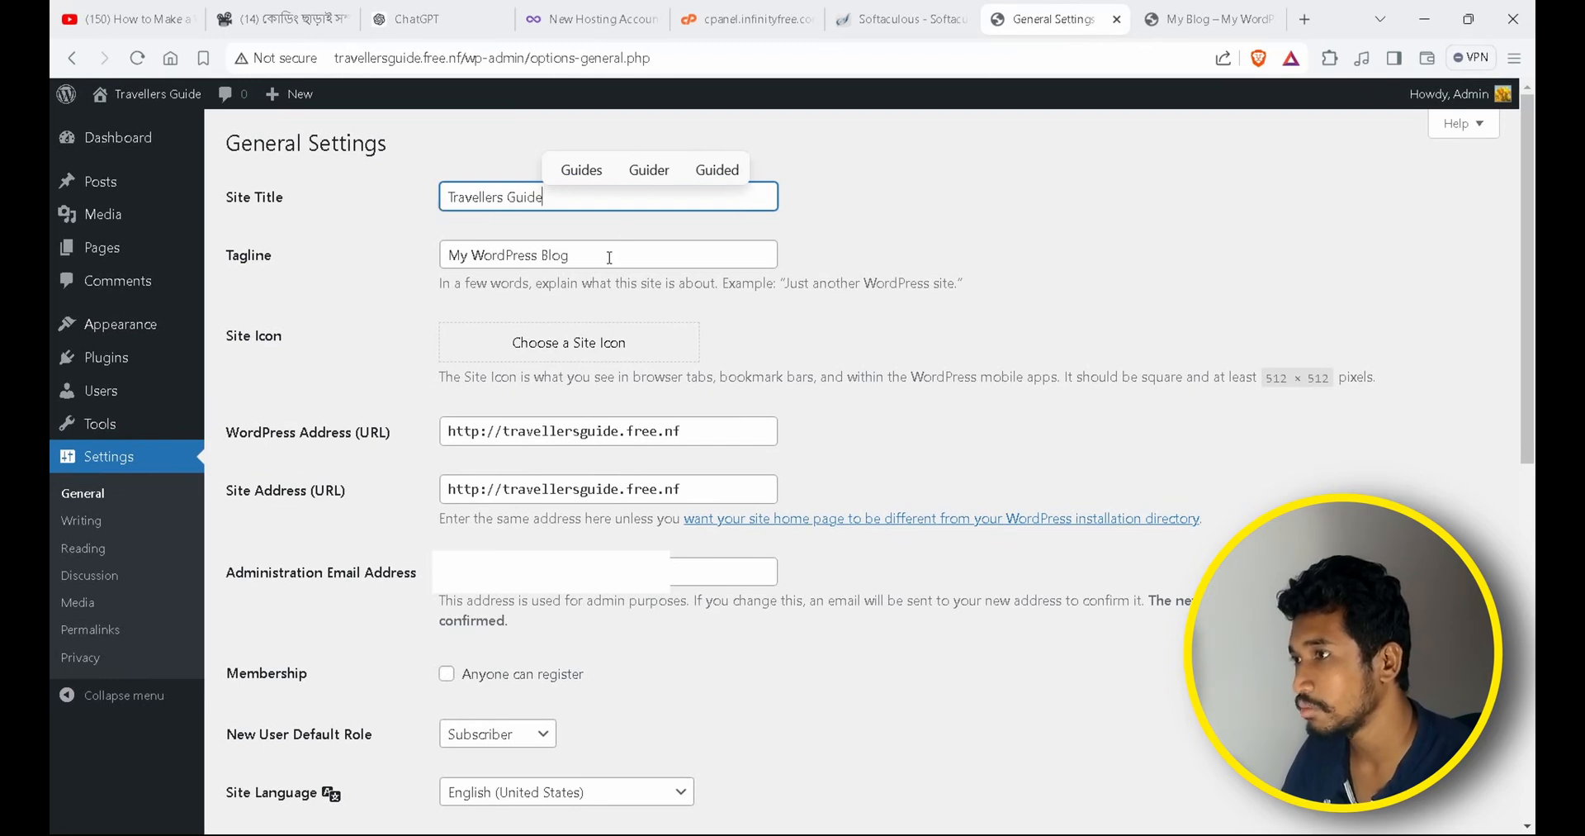
# Replace the site's tagline with "Explore the world".
pyautogui.moveTo(610, 257); pyautogui.dragTo(449, 256)
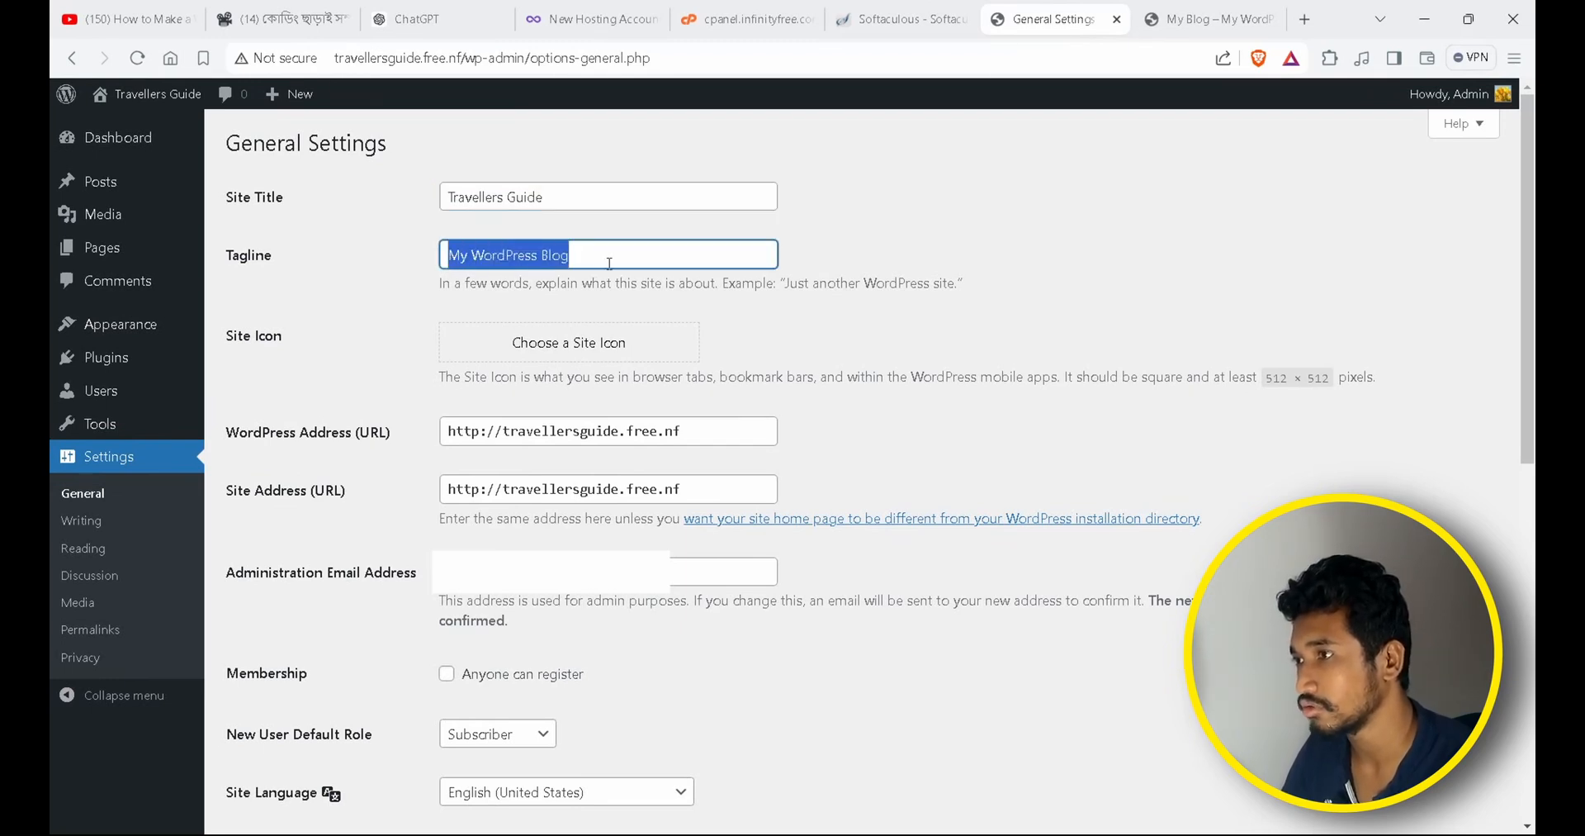
pyautogui.press('BackSpace')
pyautogui.write('Ex')
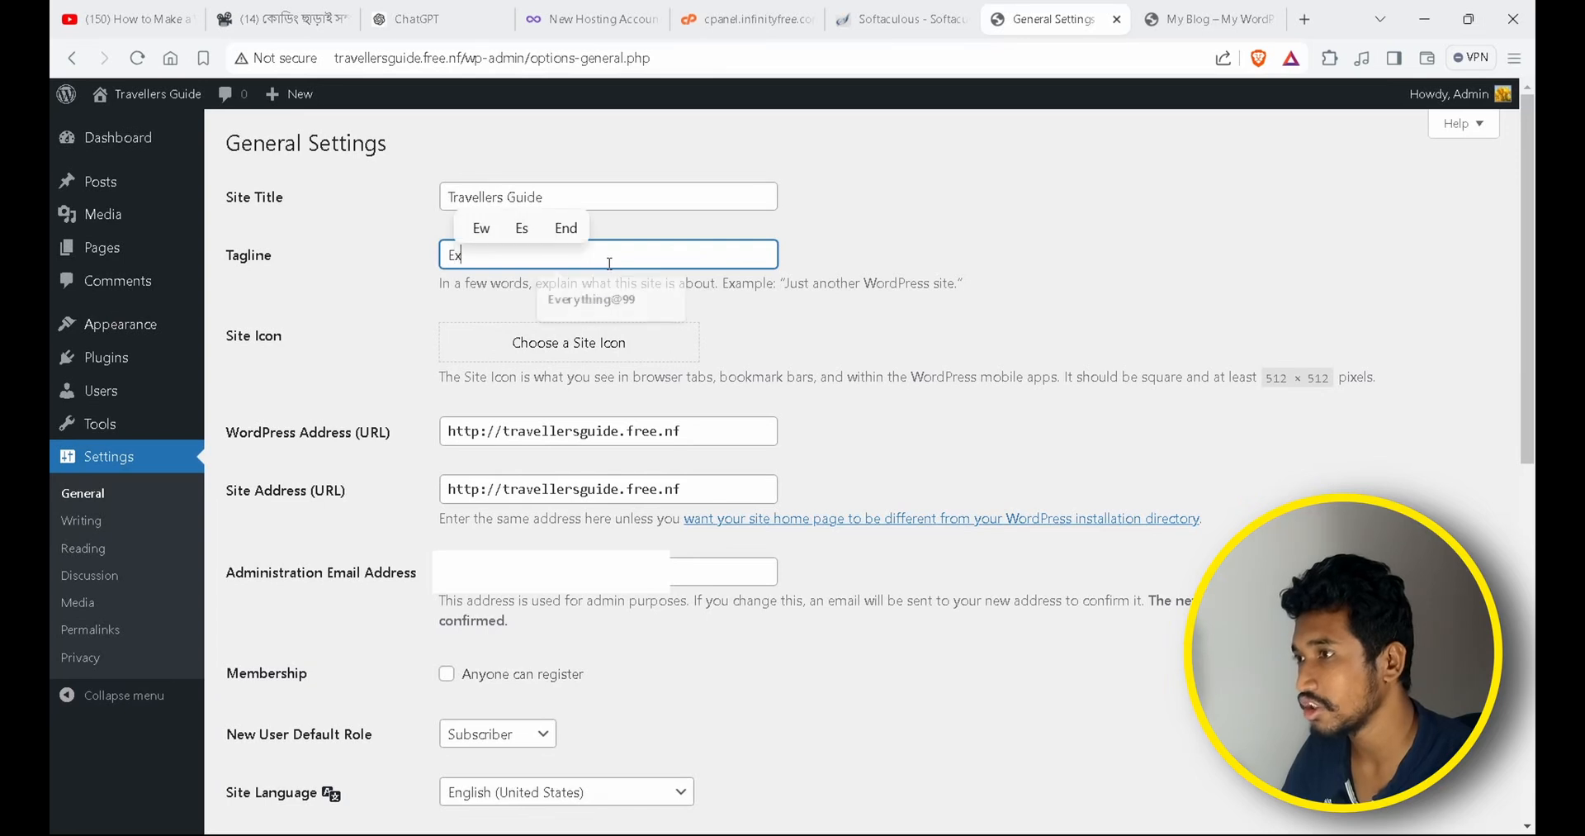
pyautogui.write('plore the wor')
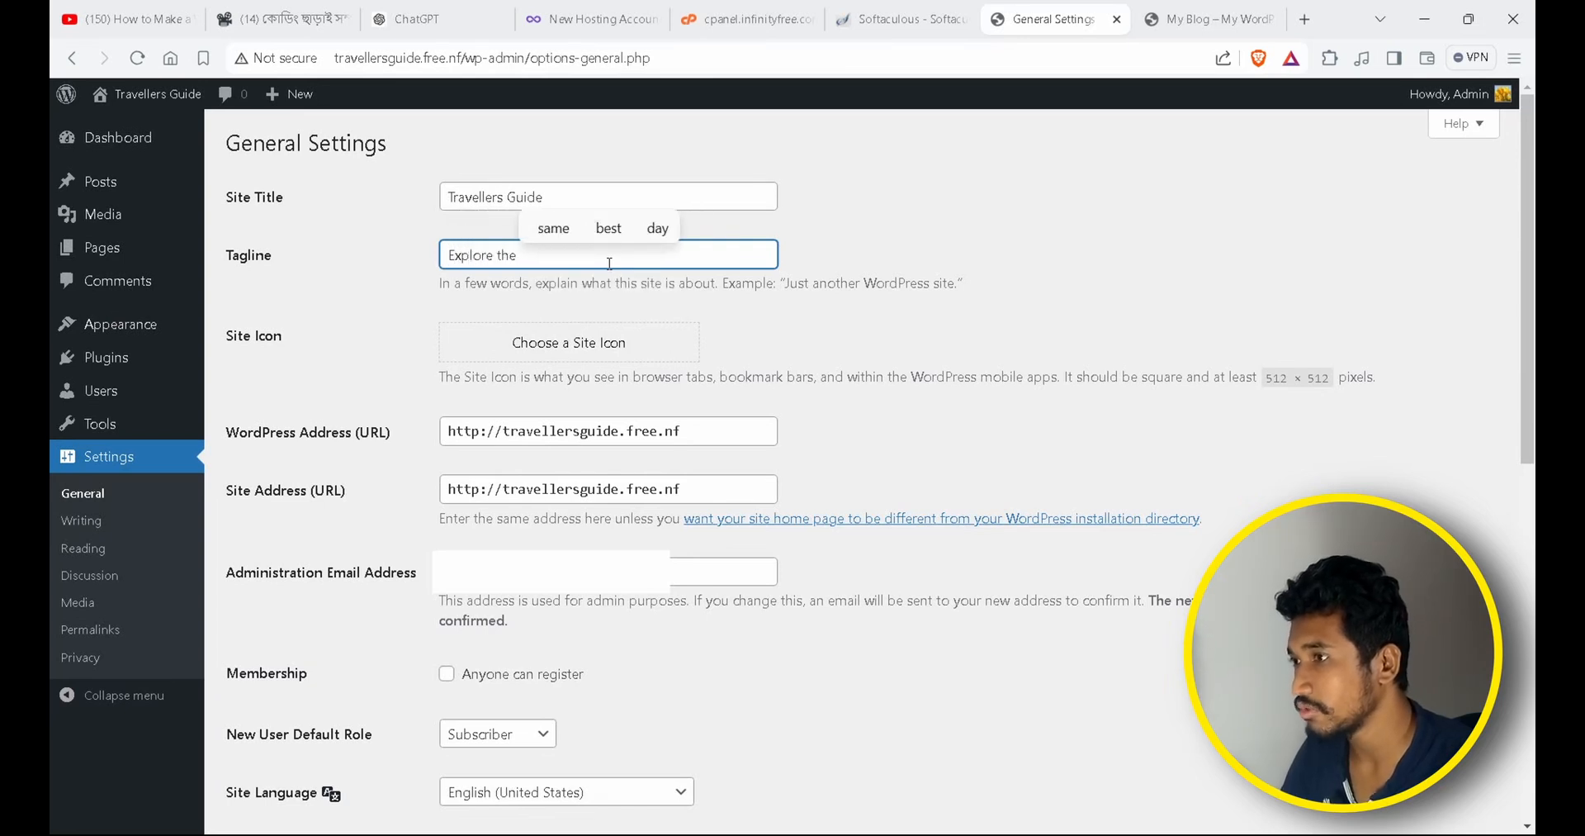
pyautogui.write('d')
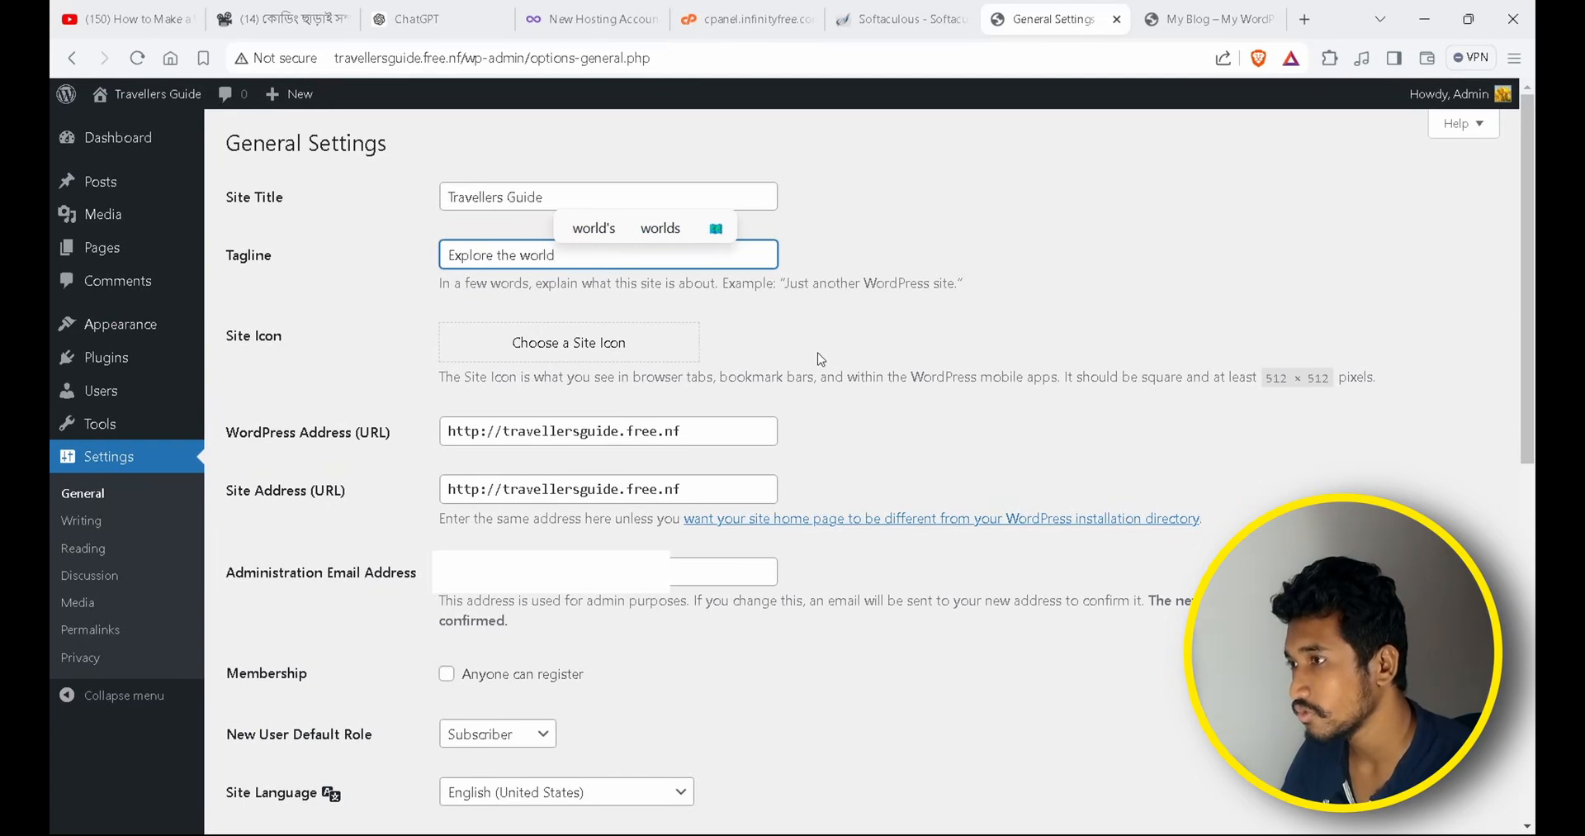
# Allow anyone to register on the site and choose Subscriber as the new user default role.
pyautogui.click(661, 477)
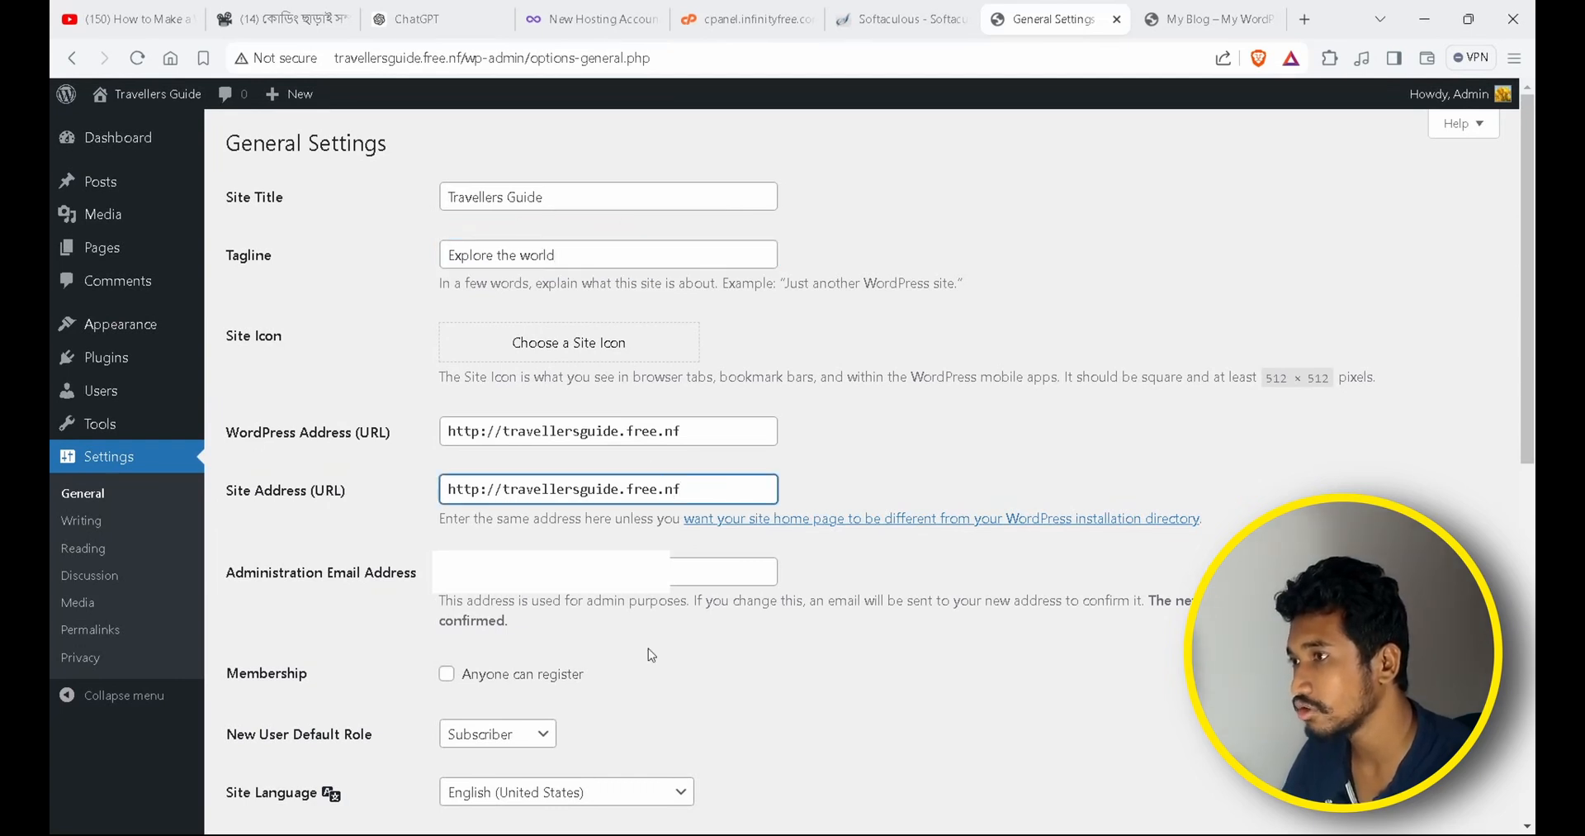
pyautogui.click(447, 674)
pyautogui.scroll(-4, 450, 687)
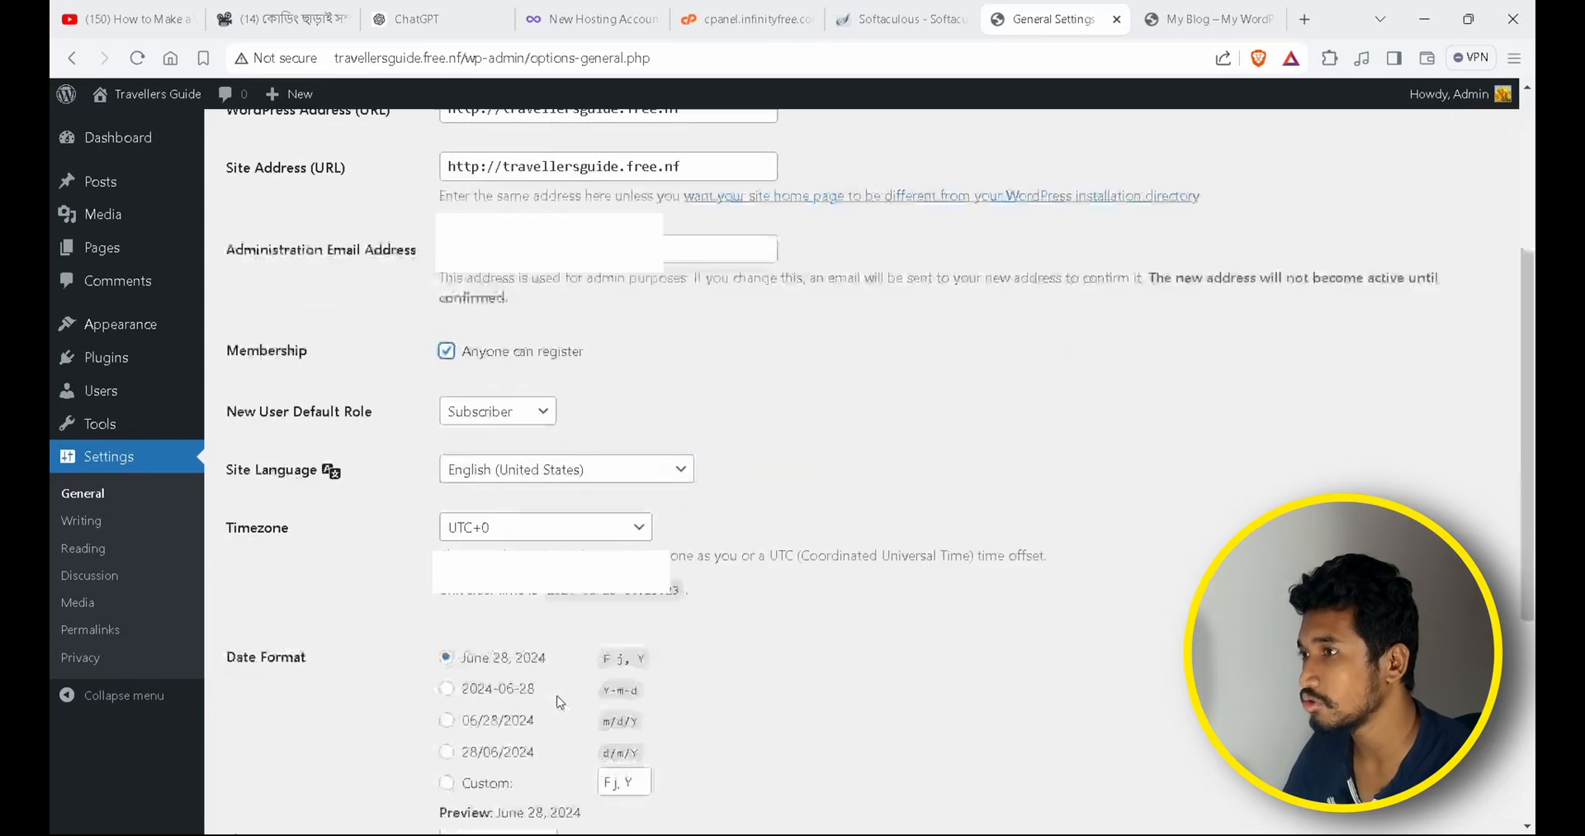
pyautogui.click(520, 410)
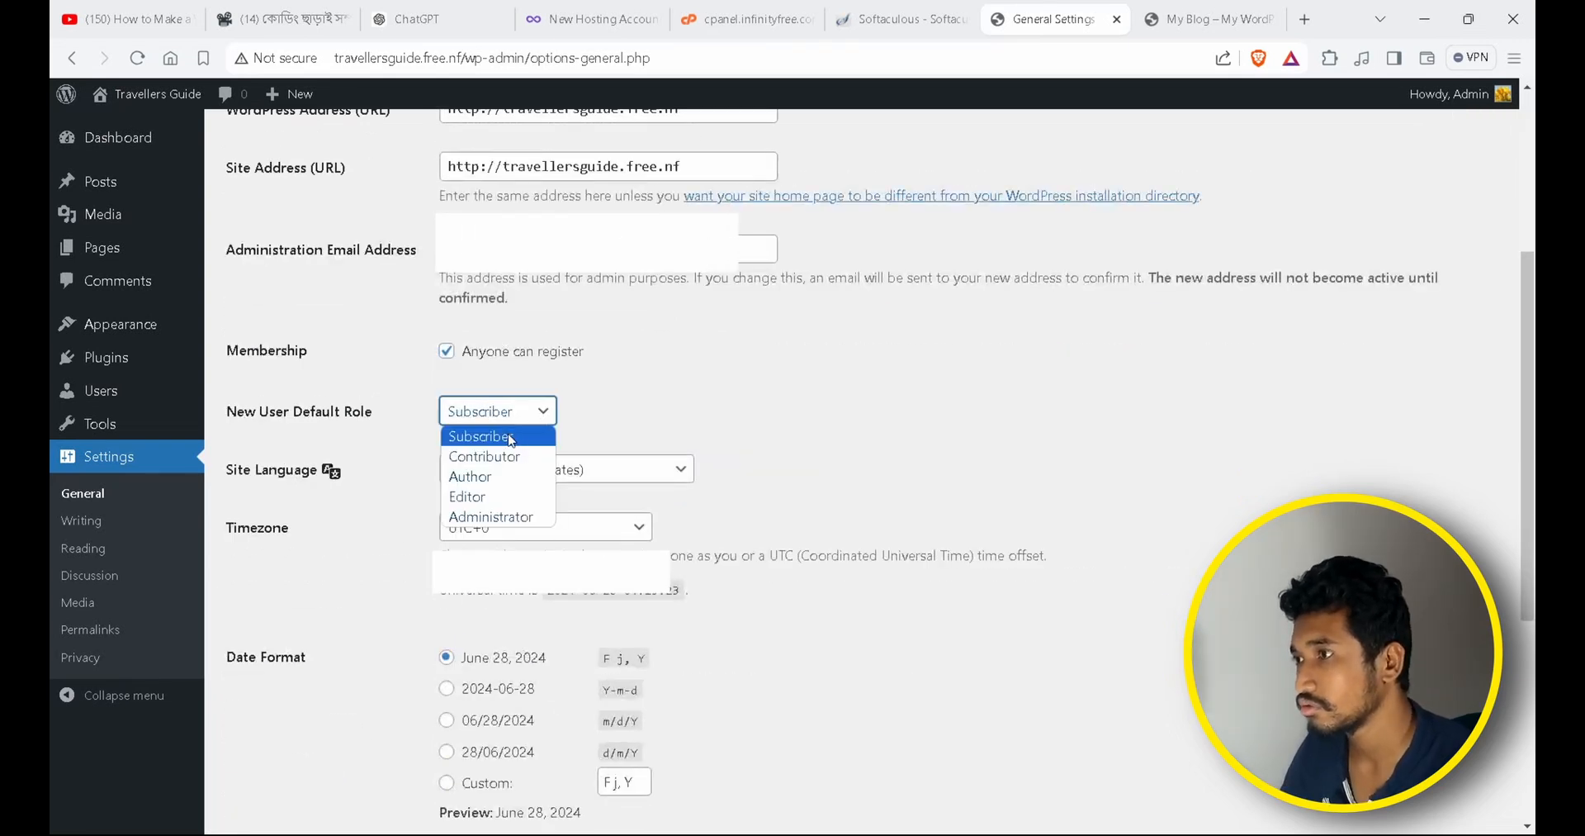
pyautogui.click(511, 440)
pyautogui.scroll(-2, 340, 375)
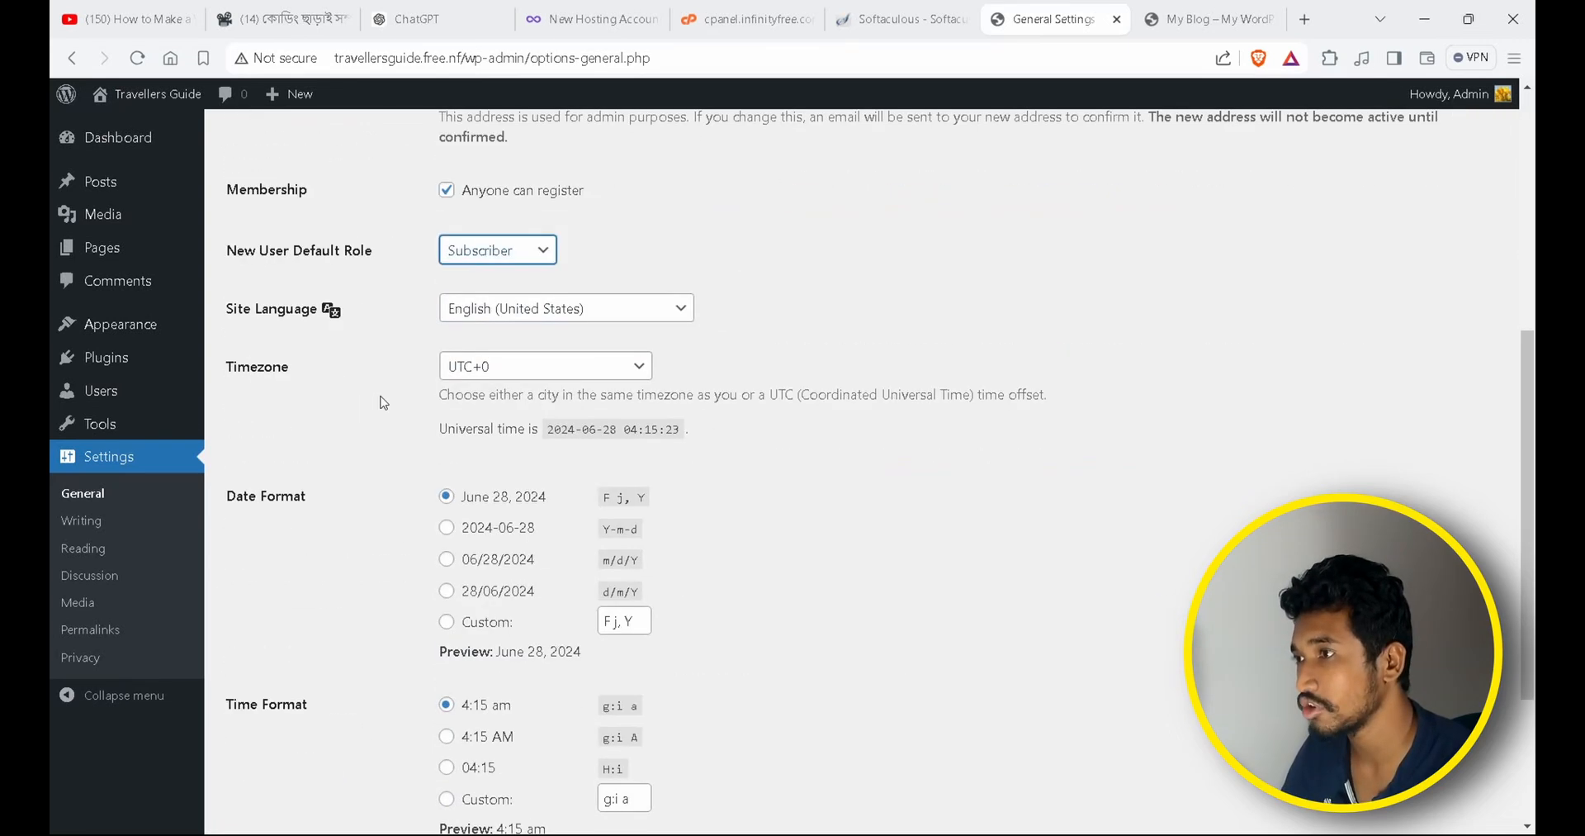
# Set the site's timezone to Kolkata.
pyautogui.click(628, 365)
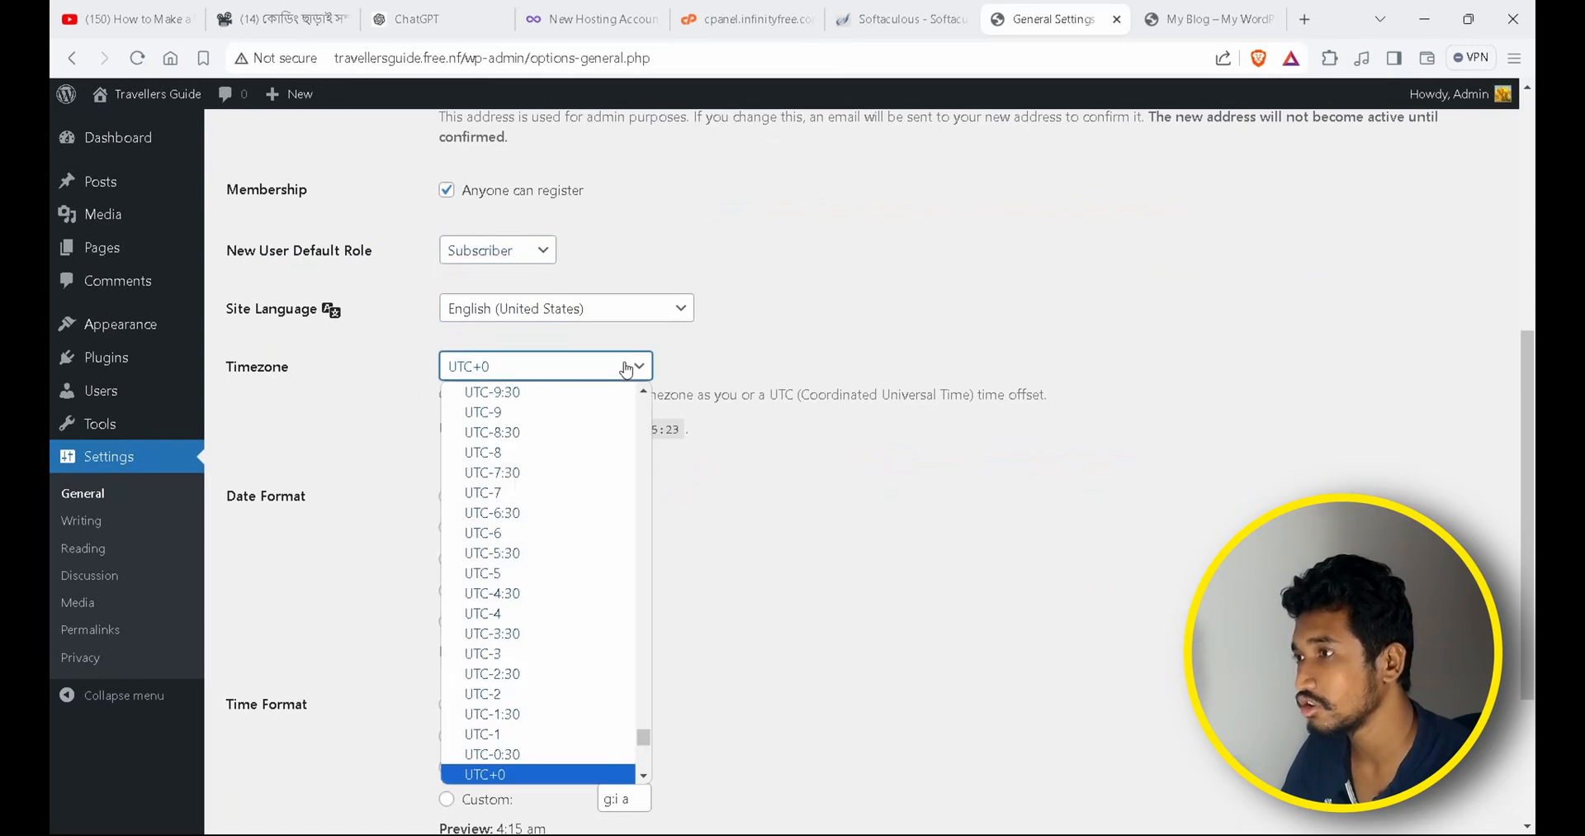
pyautogui.press('k')
pyautogui.press('k')
pyautogui.press('k')
pyautogui.press('k')
pyautogui.press('k')
pyautogui.press('k')
pyautogui.press('k')
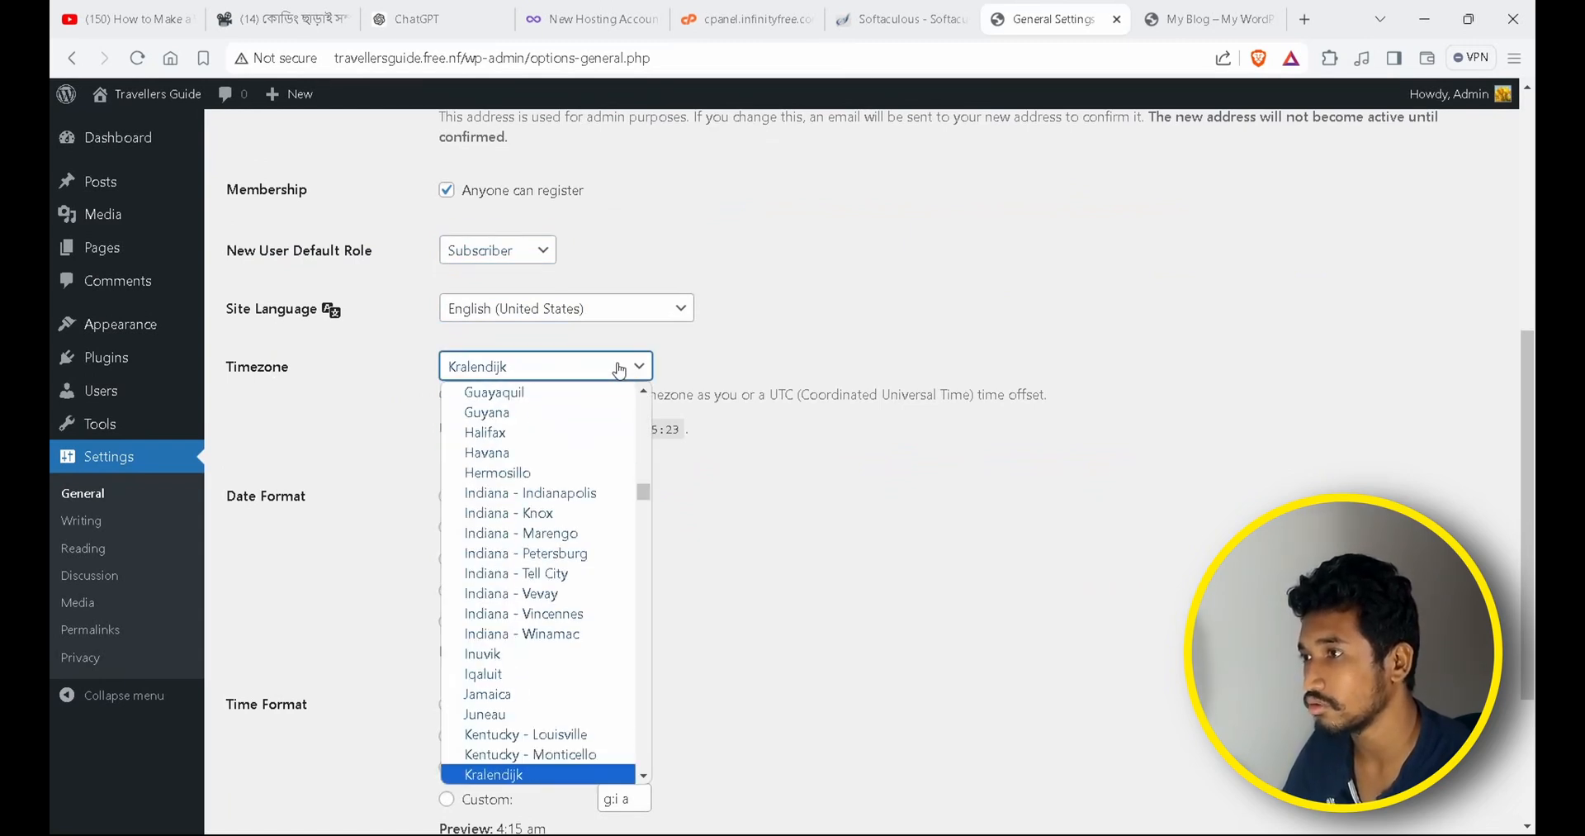
pyautogui.press('k')
pyautogui.press('k')
pyautogui.press('k')
pyautogui.press('k')
pyautogui.press('k')
pyautogui.press('k')
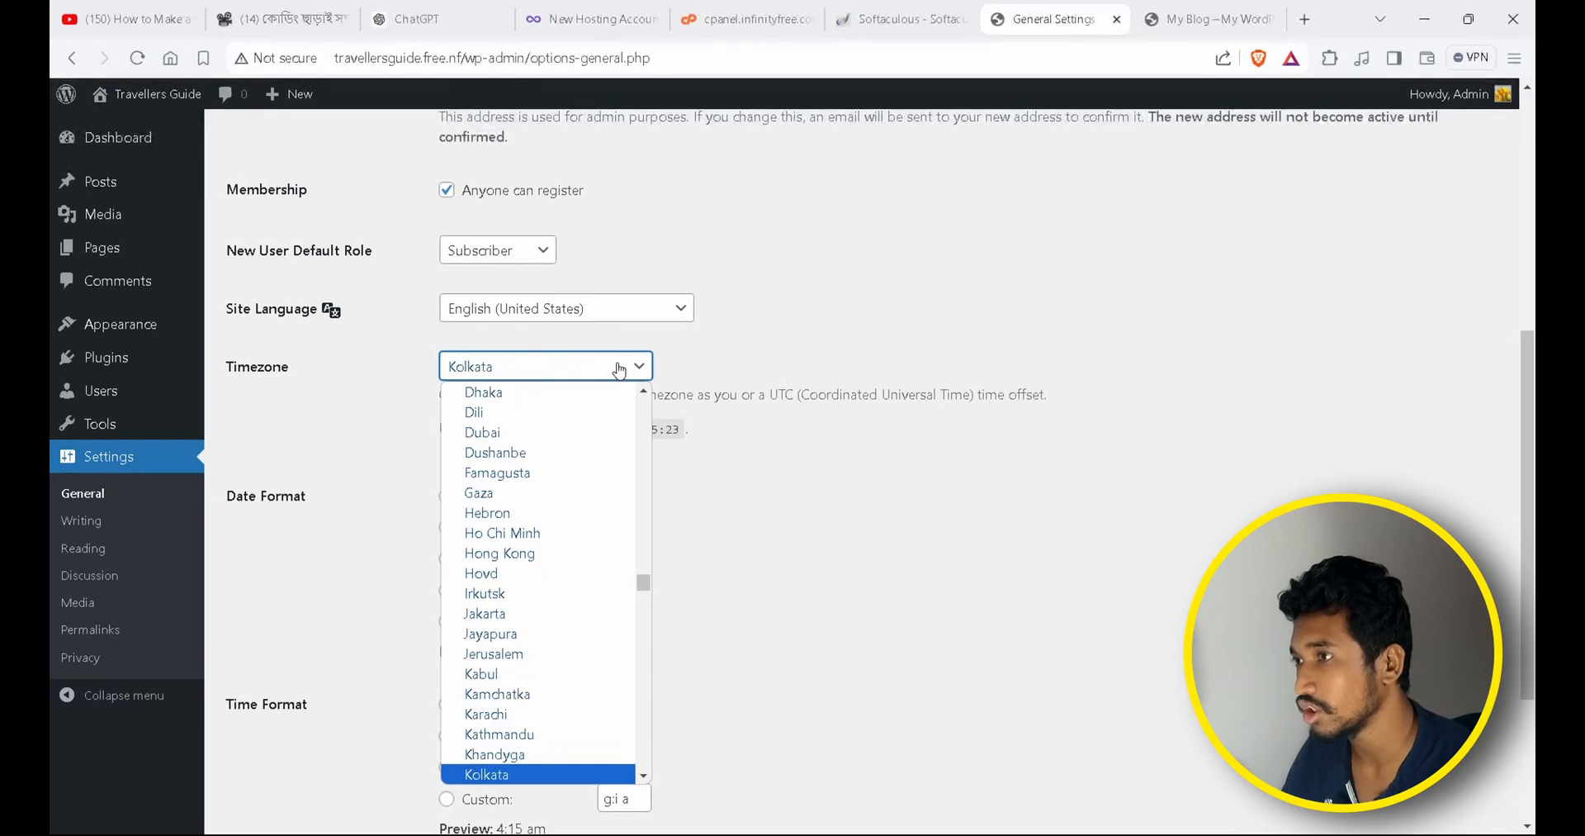
pyautogui.click(523, 749)
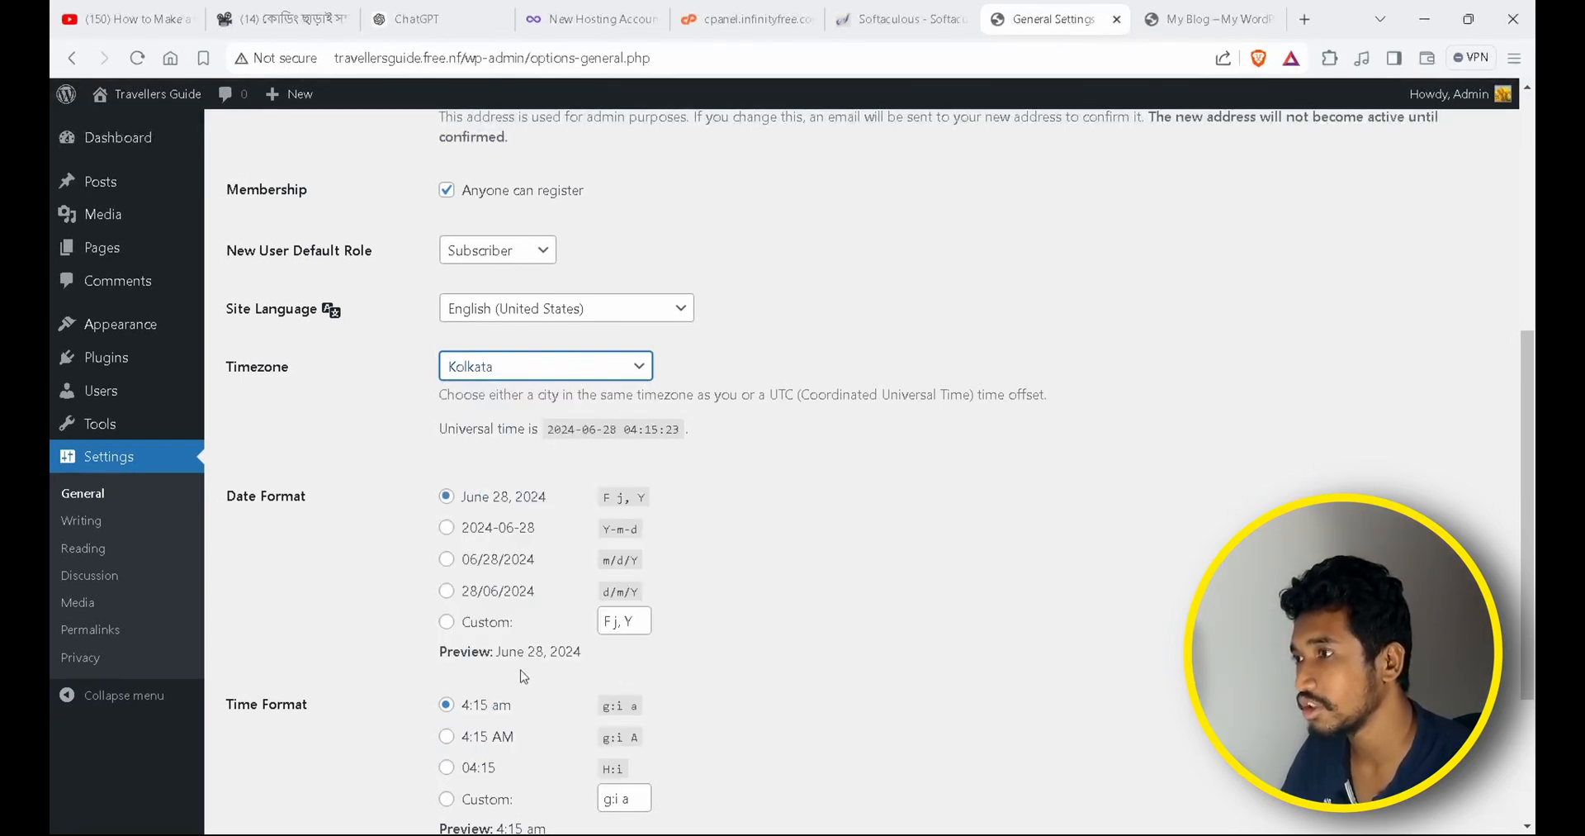
# Review the date, time and week start formats and save the general settings.
pyautogui.scroll(-2, 524, 677)
pyautogui.scroll(-1, 533, 627)
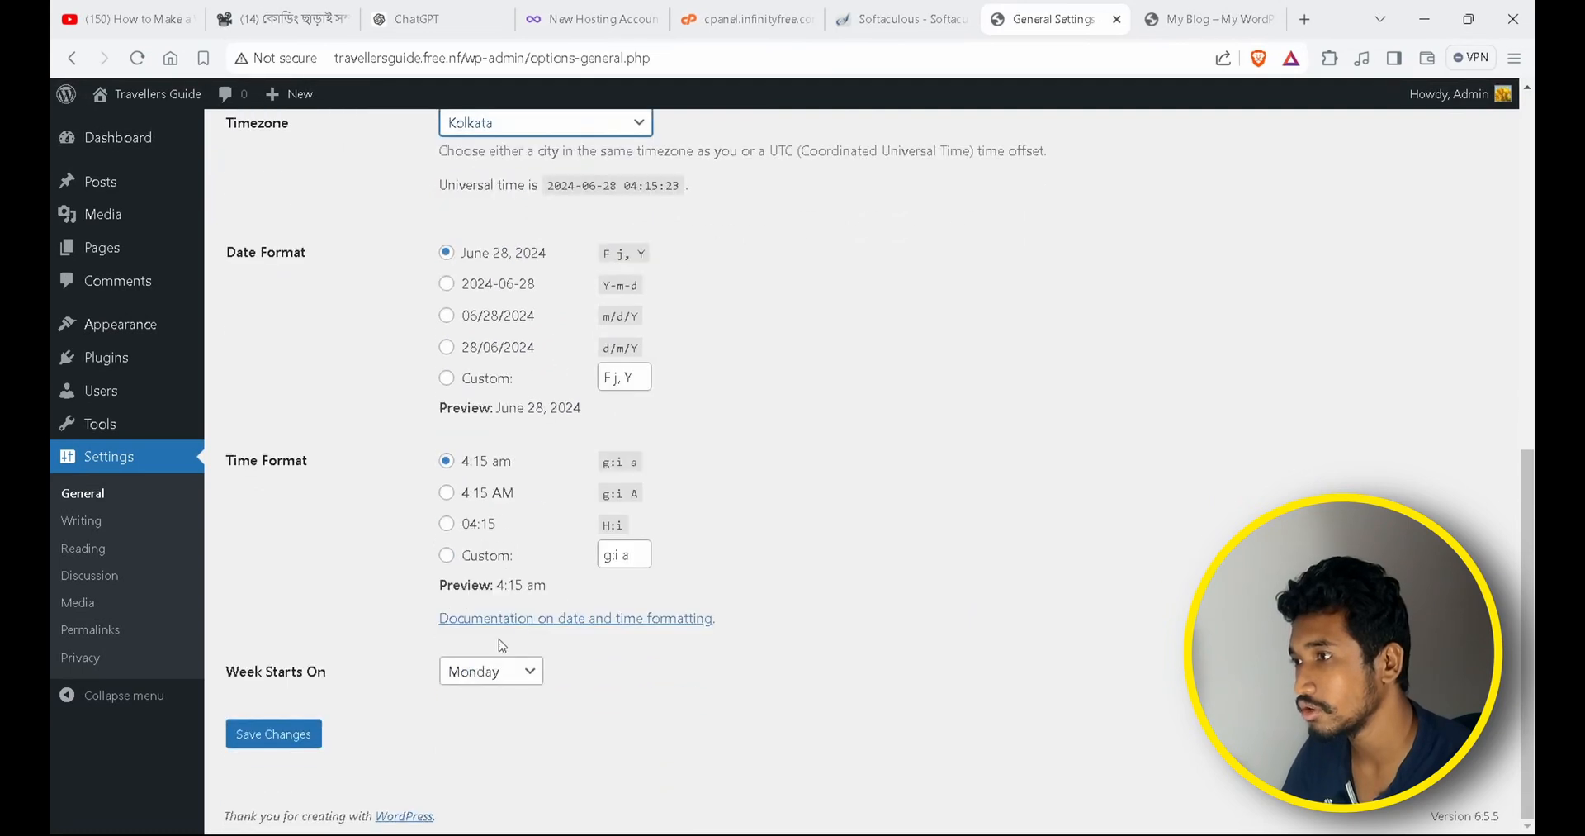
pyautogui.click(275, 736)
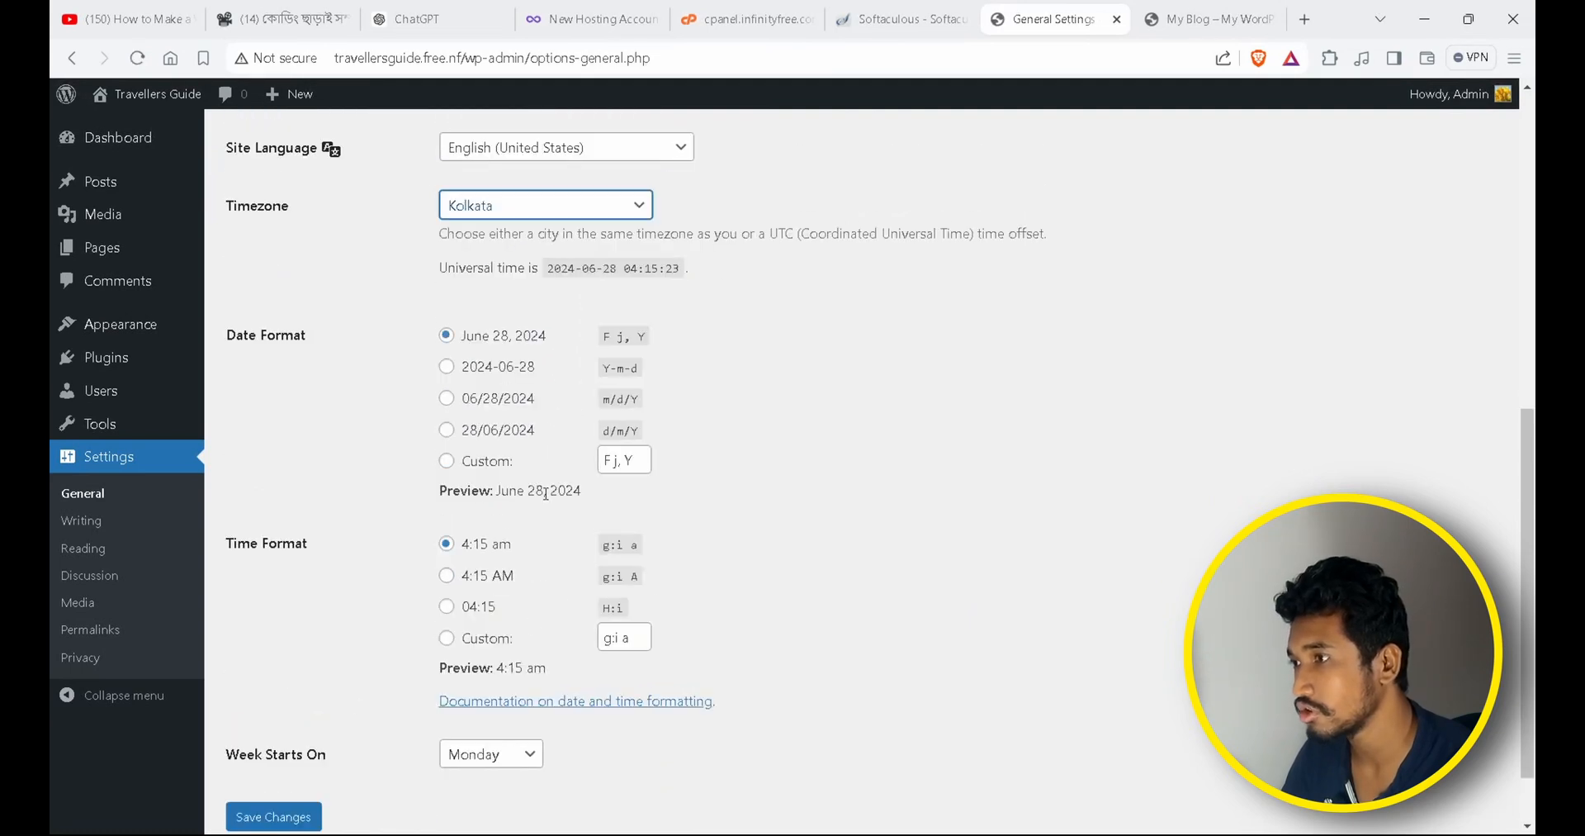
pyautogui.scroll(-1, 531, 630)
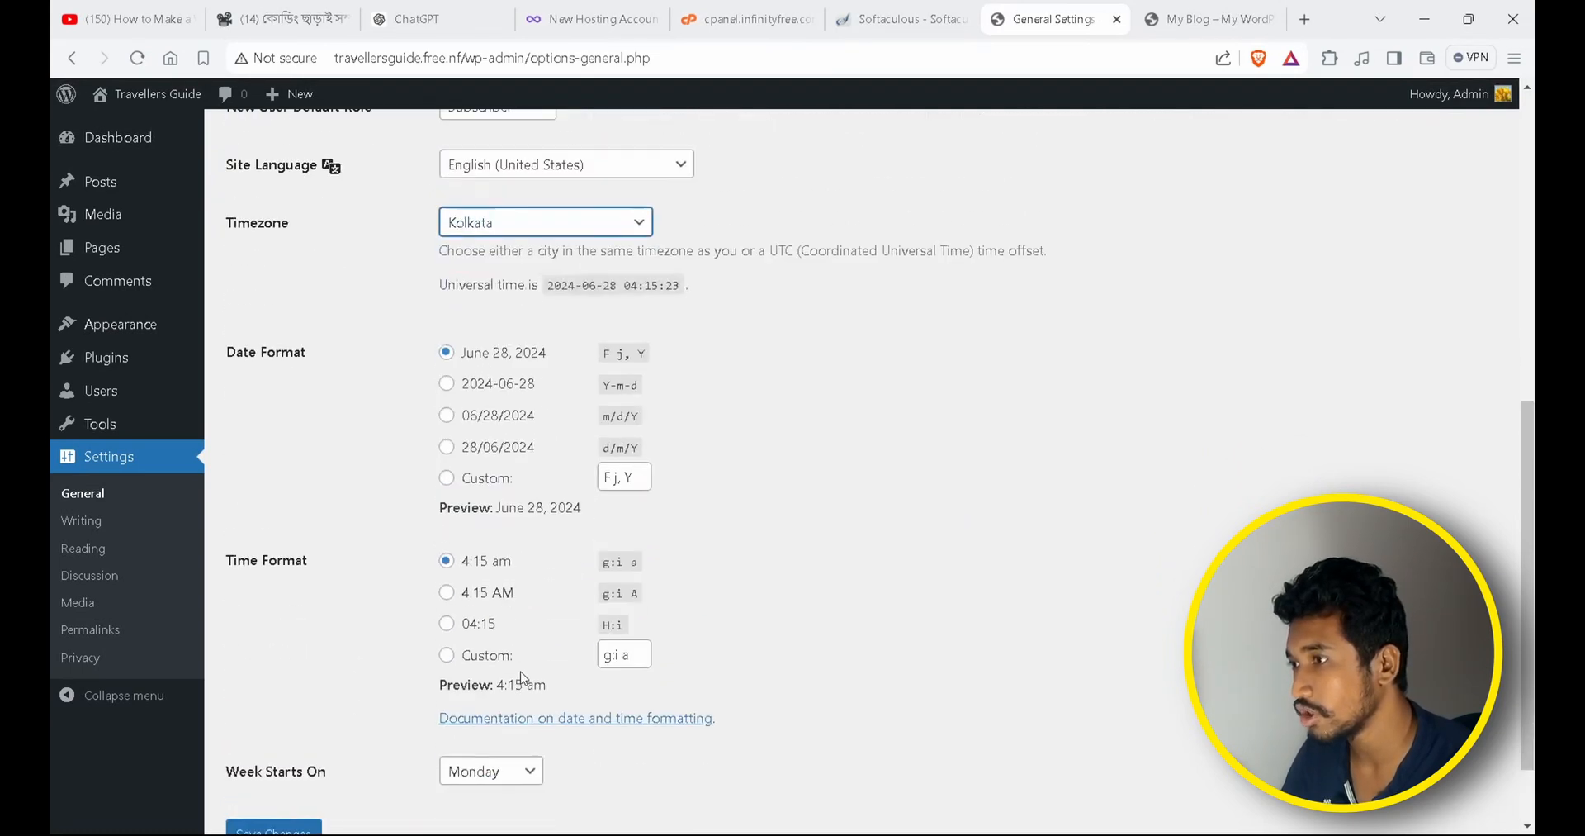
pyautogui.scroll(-1, 532, 633)
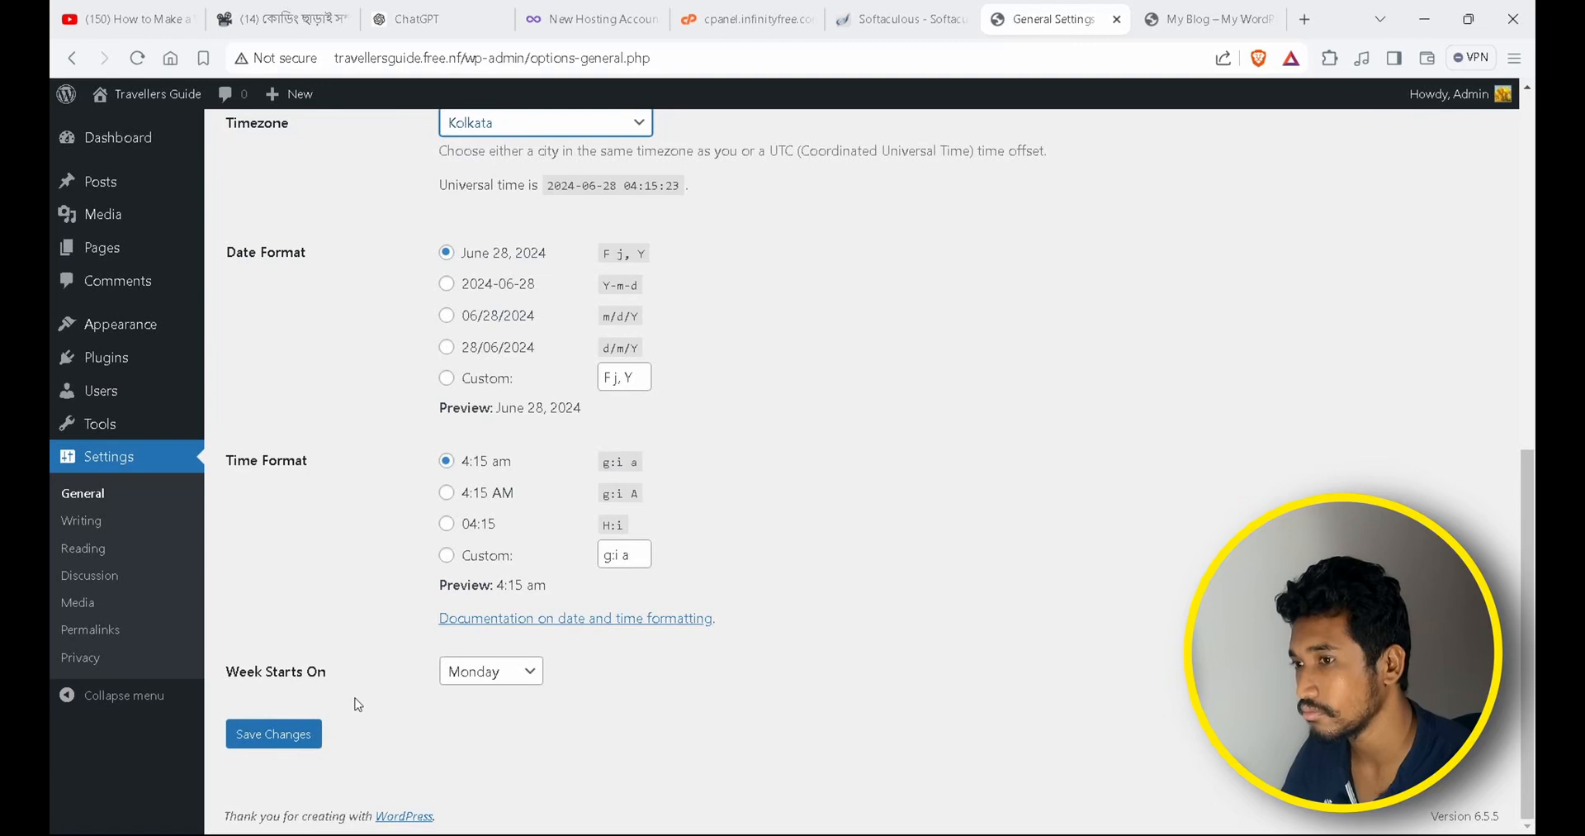
pyautogui.click(266, 748)
# Look through the Travellers Guide homepage on the live site.
pyautogui.scroll(10, 697, 586)
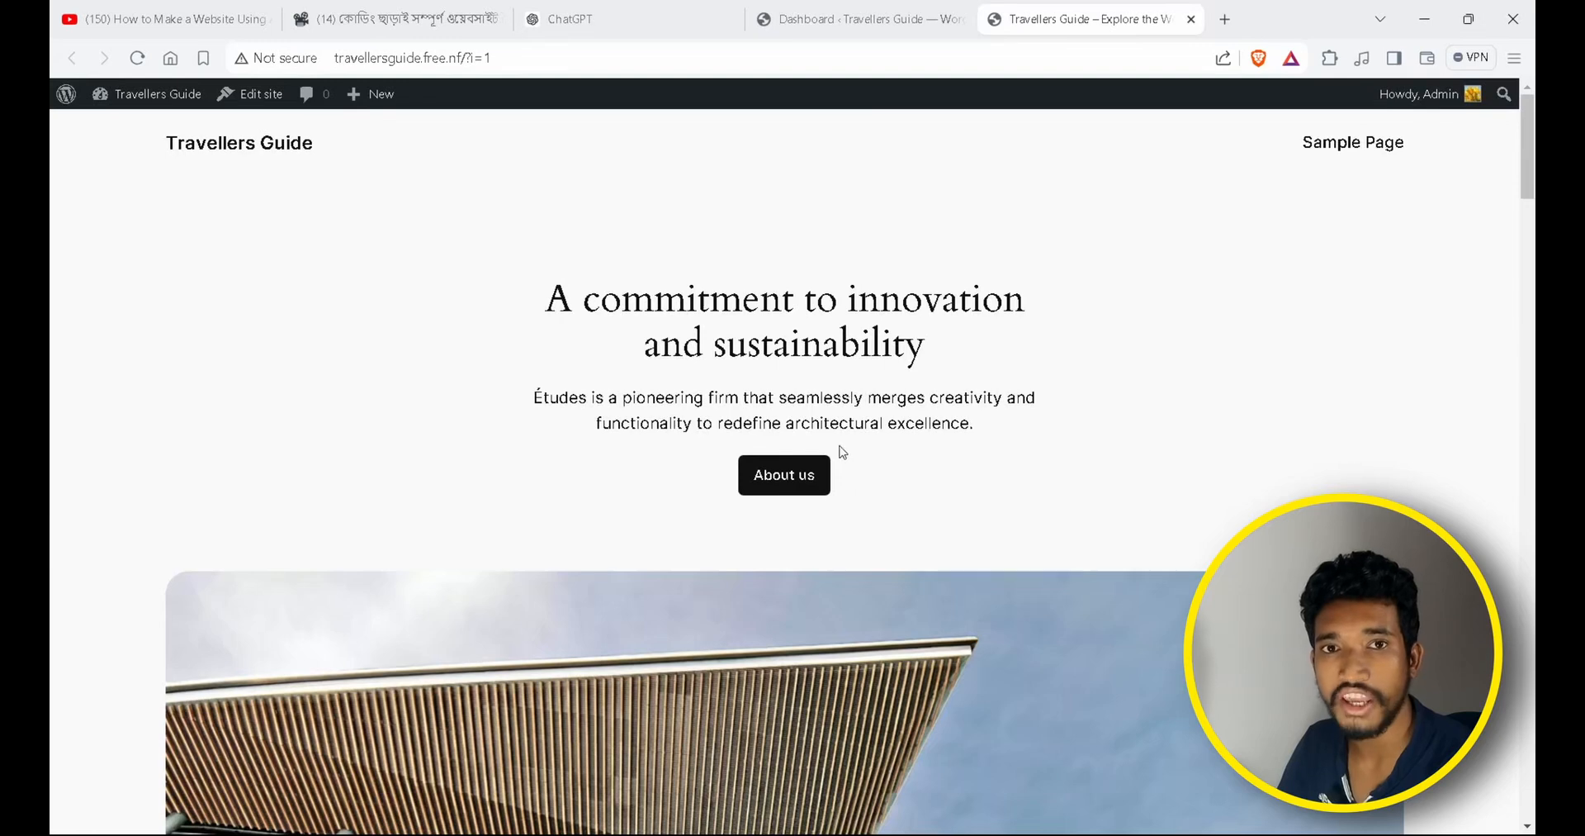
pyautogui.scroll(-8, 805, 435)
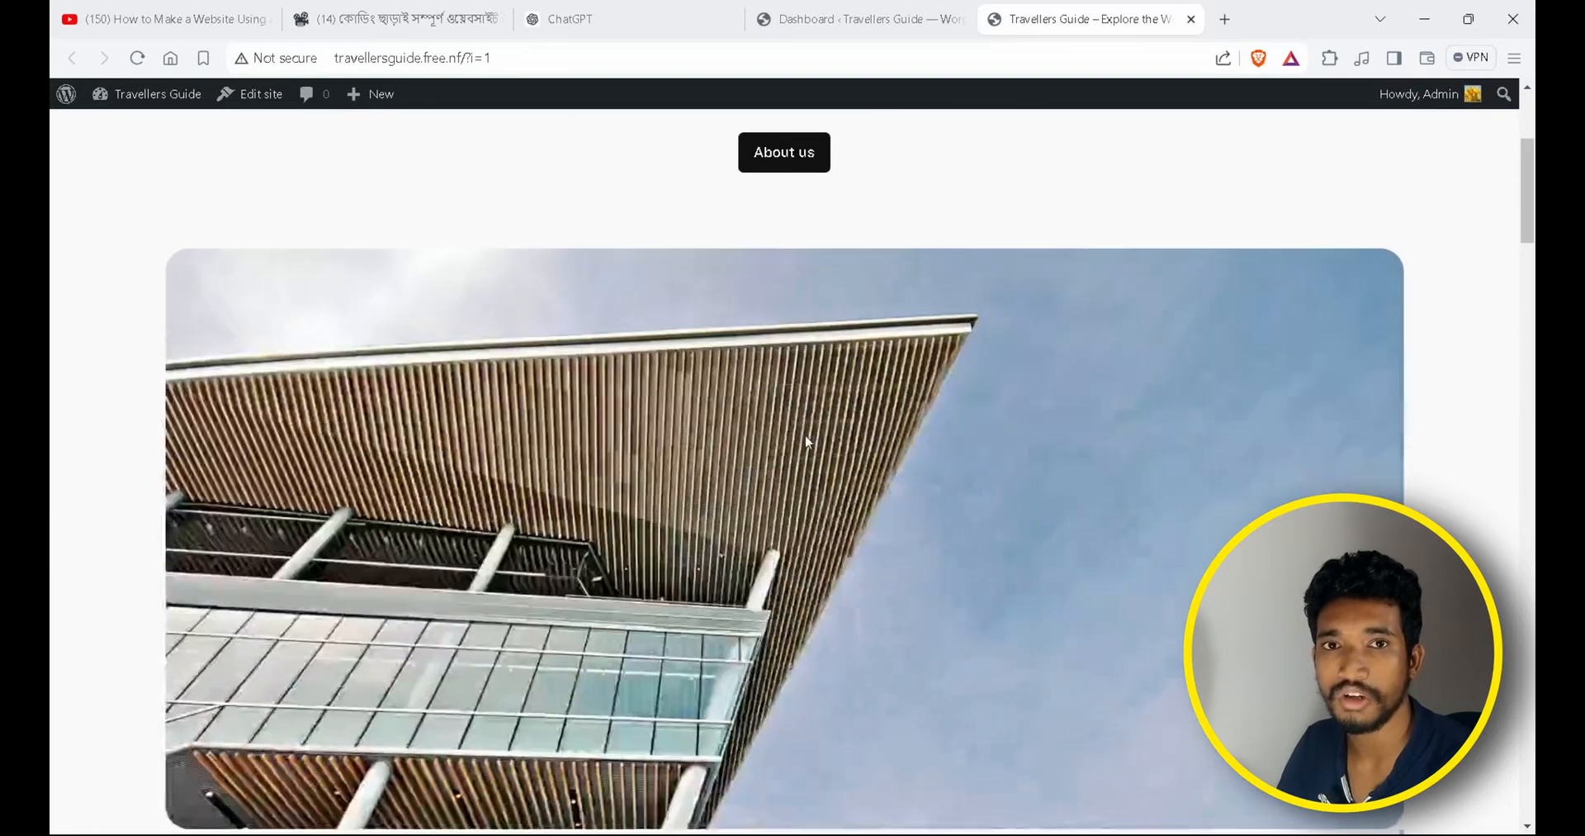
pyautogui.scroll(8, 805, 436)
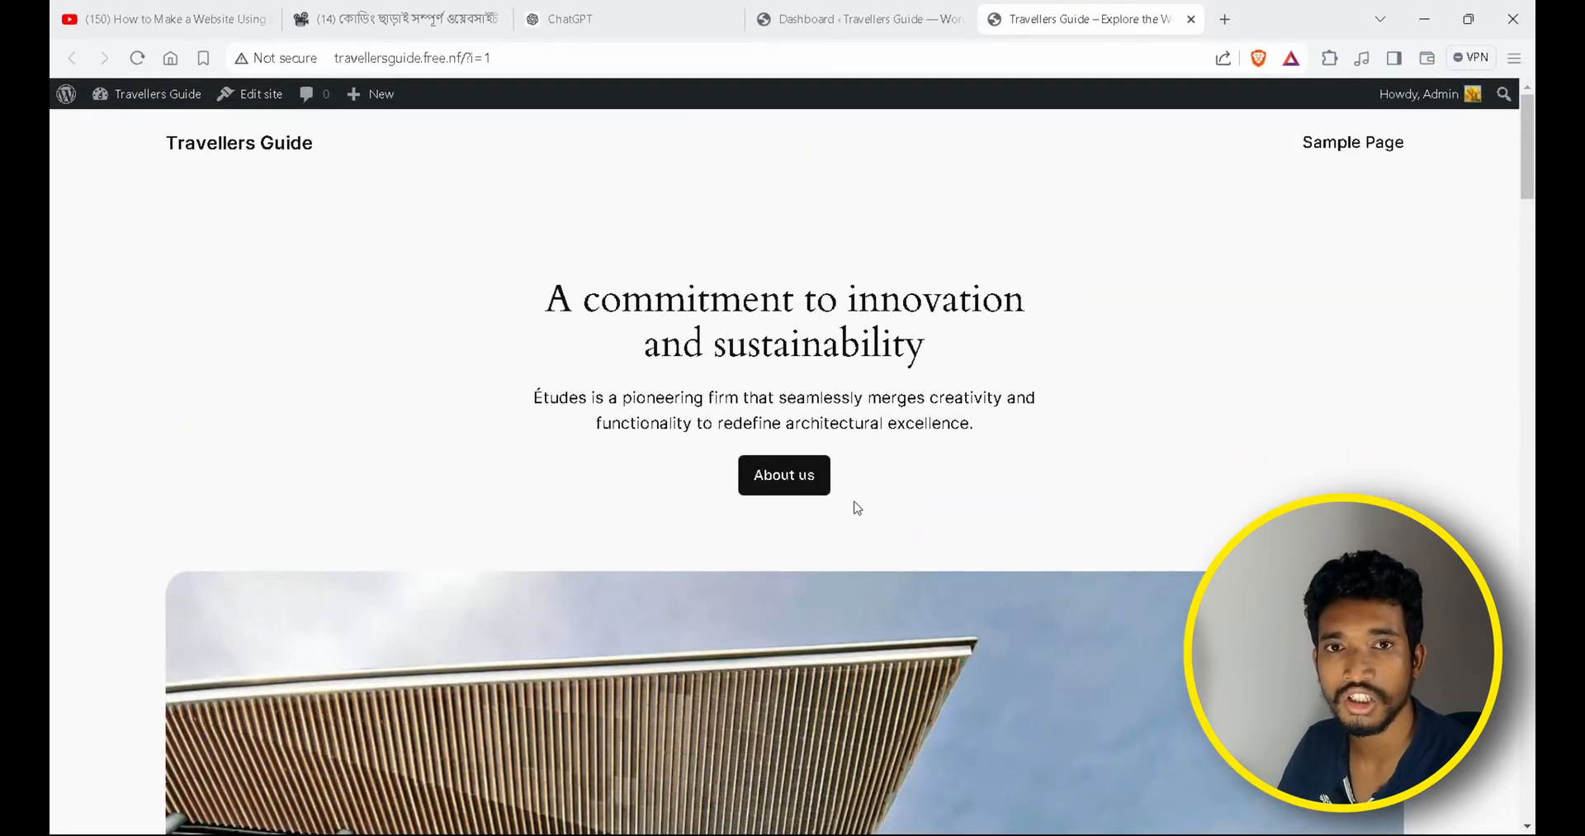
pyautogui.scroll(-4, 808, 442)
pyautogui.scroll(4, 808, 442)
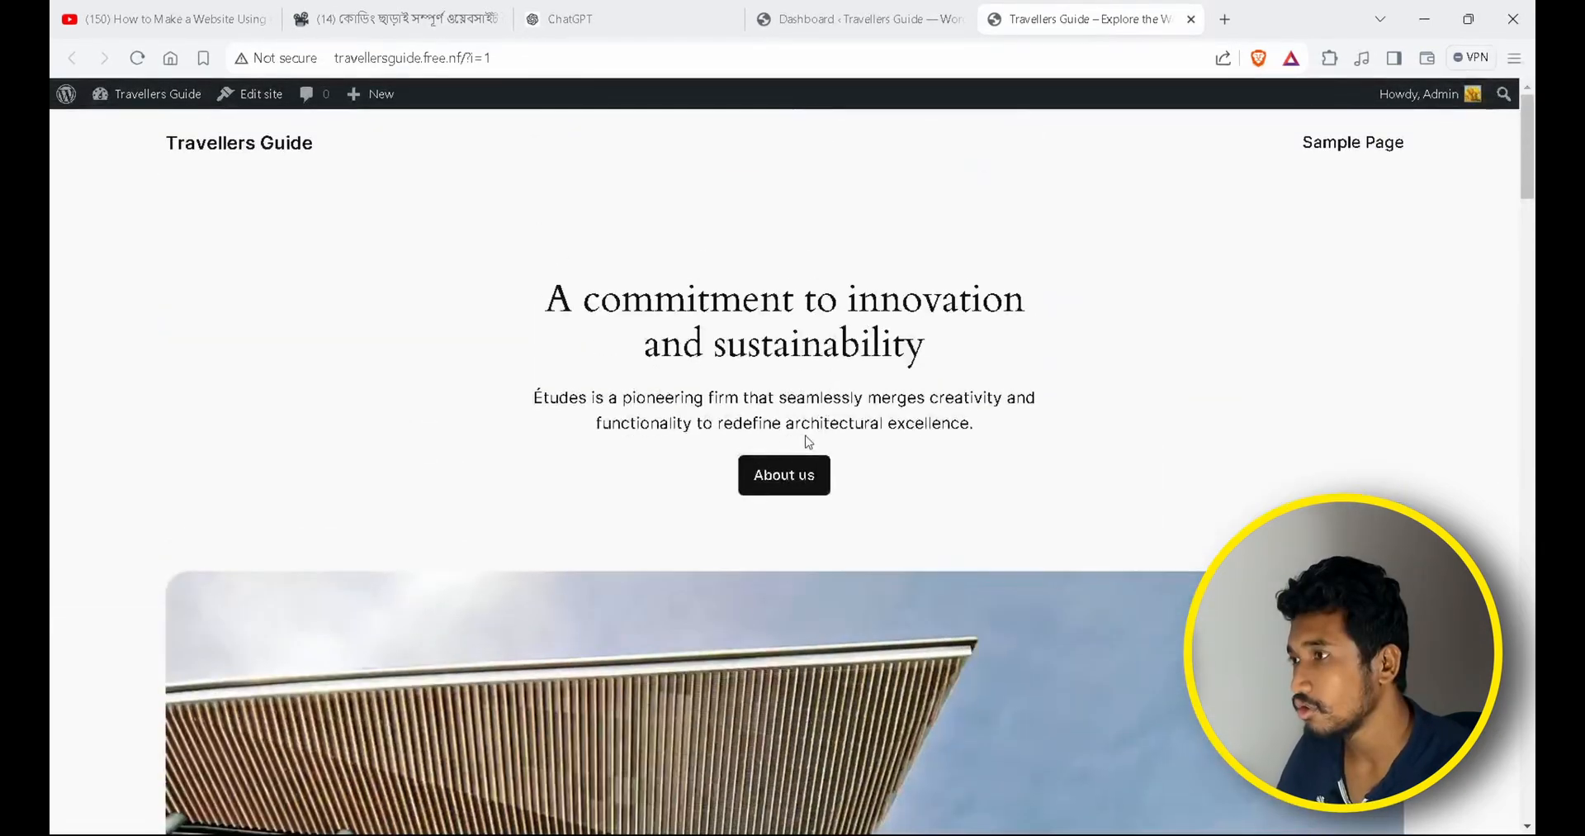
# Return to the admin dashboard, go to adding a new theme and search the theme directory for "Travelvania".
pyautogui.click(839, 18)
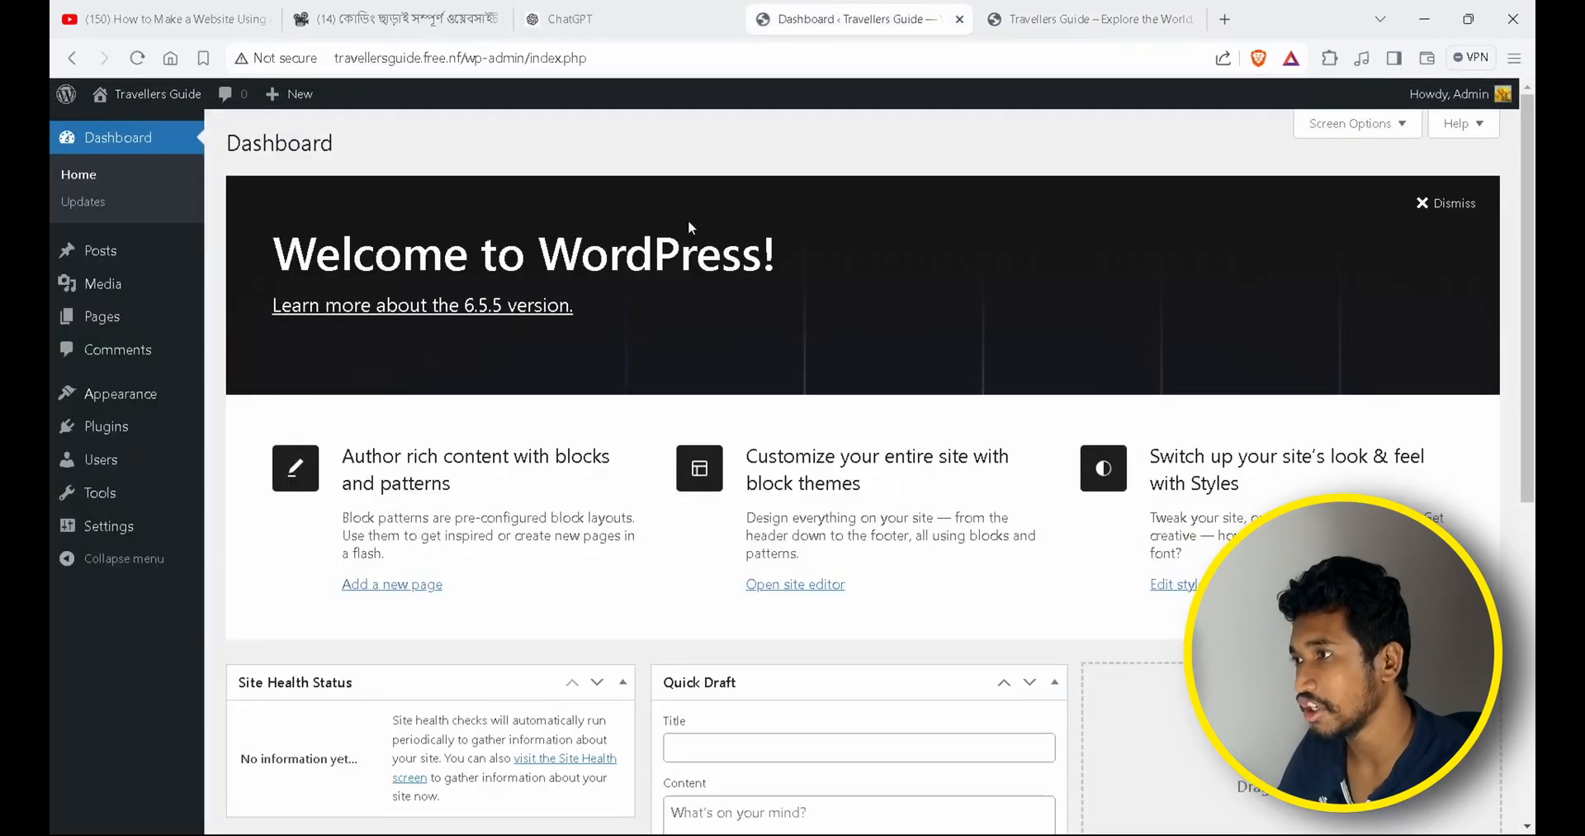
pyautogui.moveTo(134, 390)
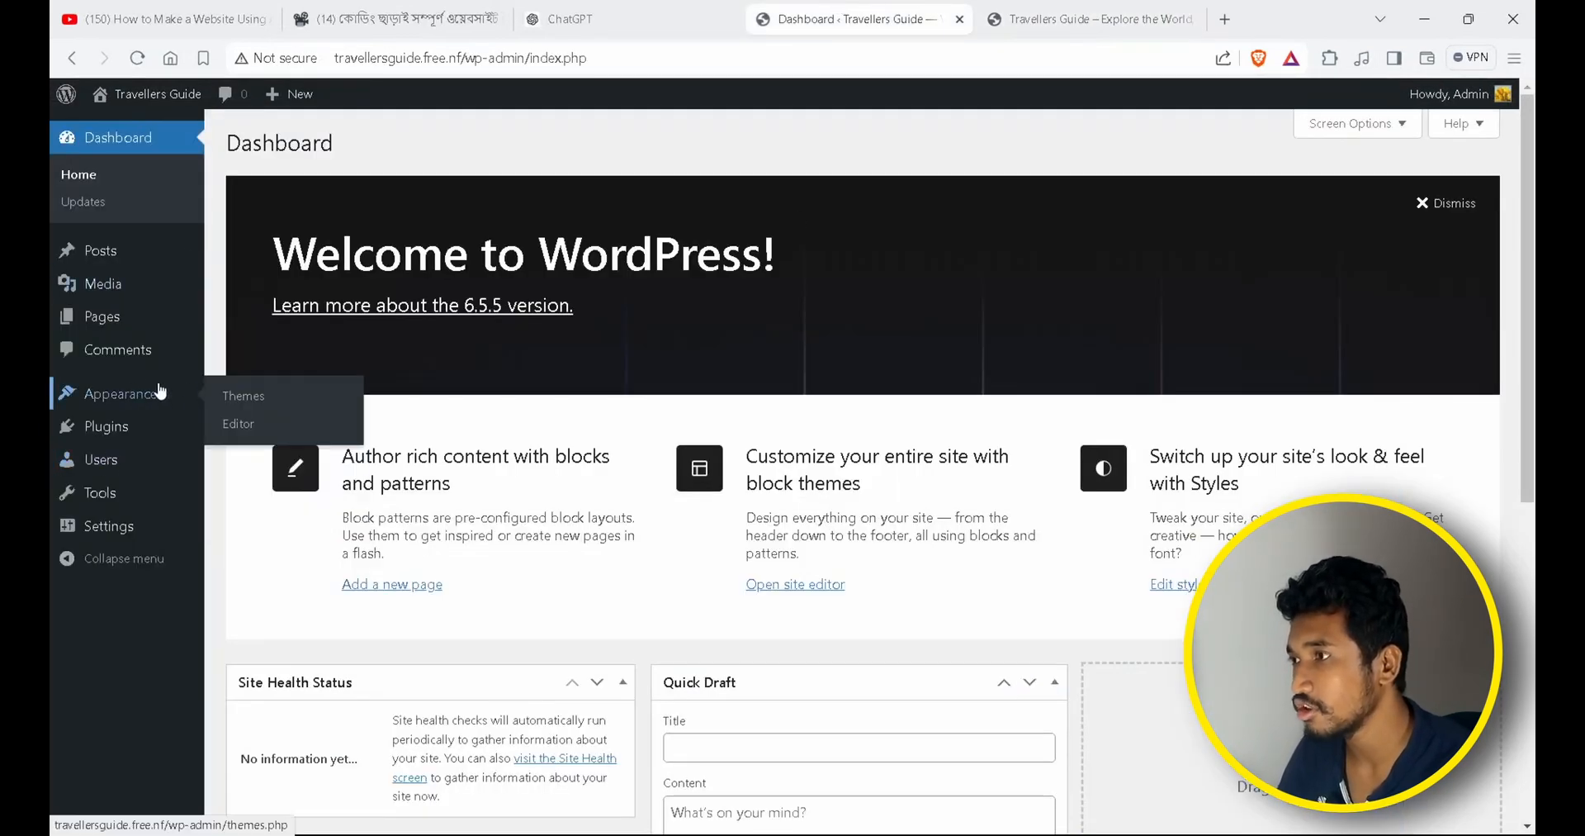
pyautogui.click(277, 410)
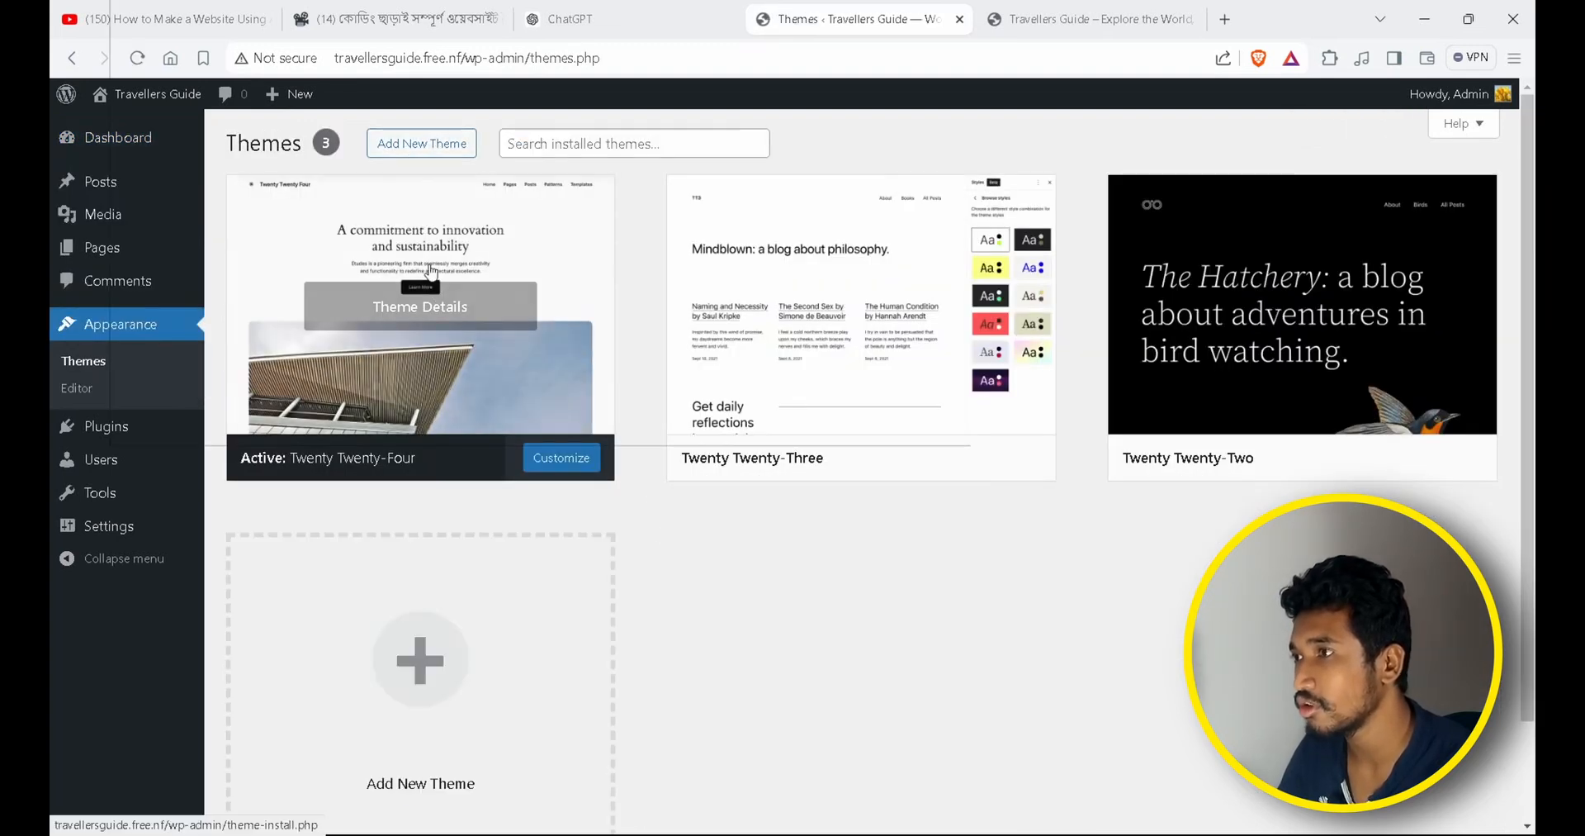
pyautogui.click(419, 157)
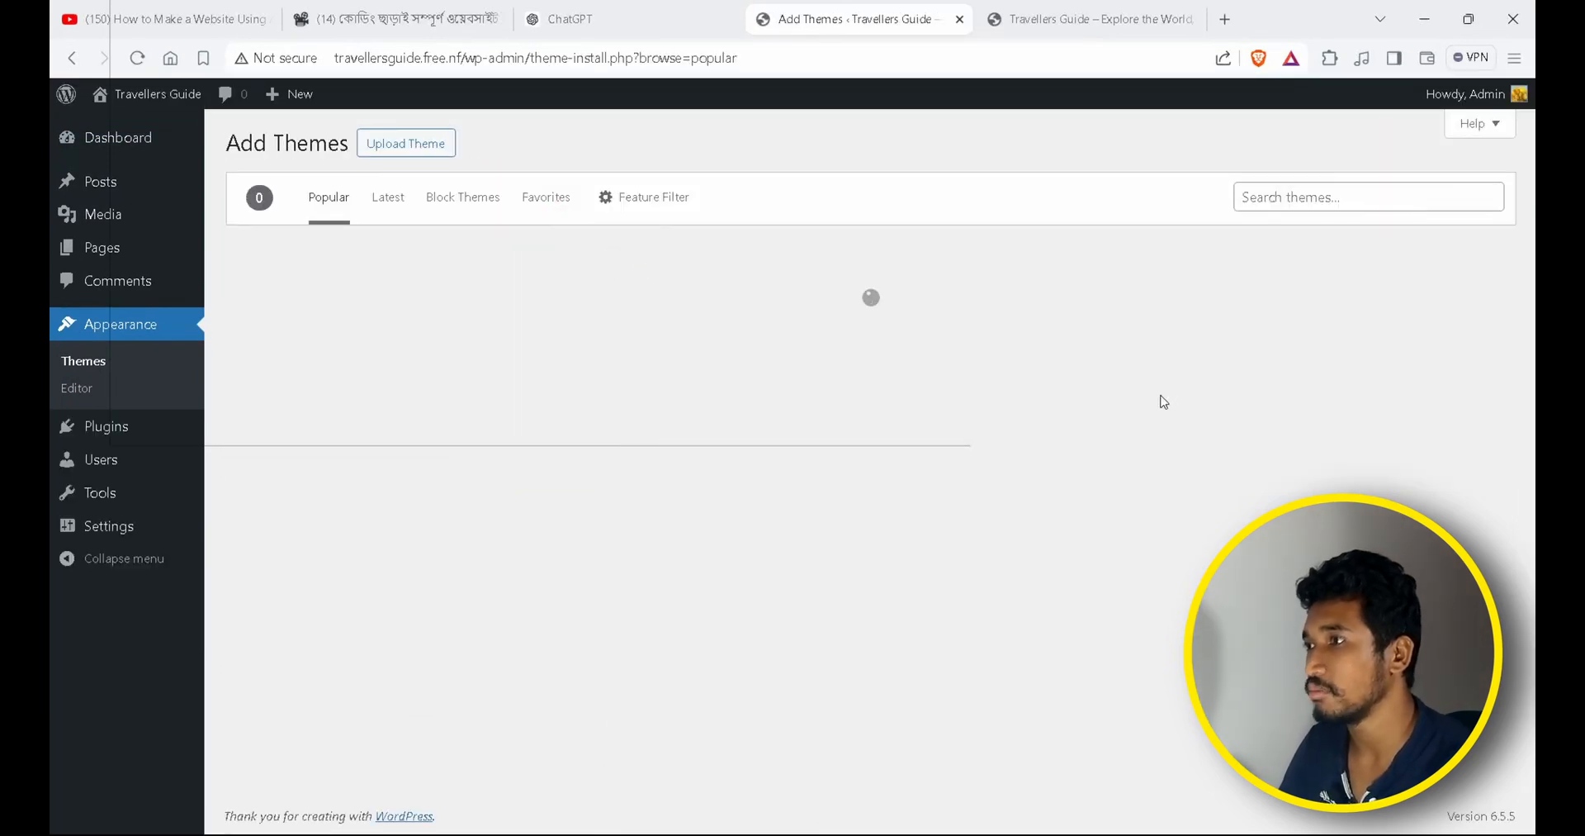
pyautogui.click(1348, 186)
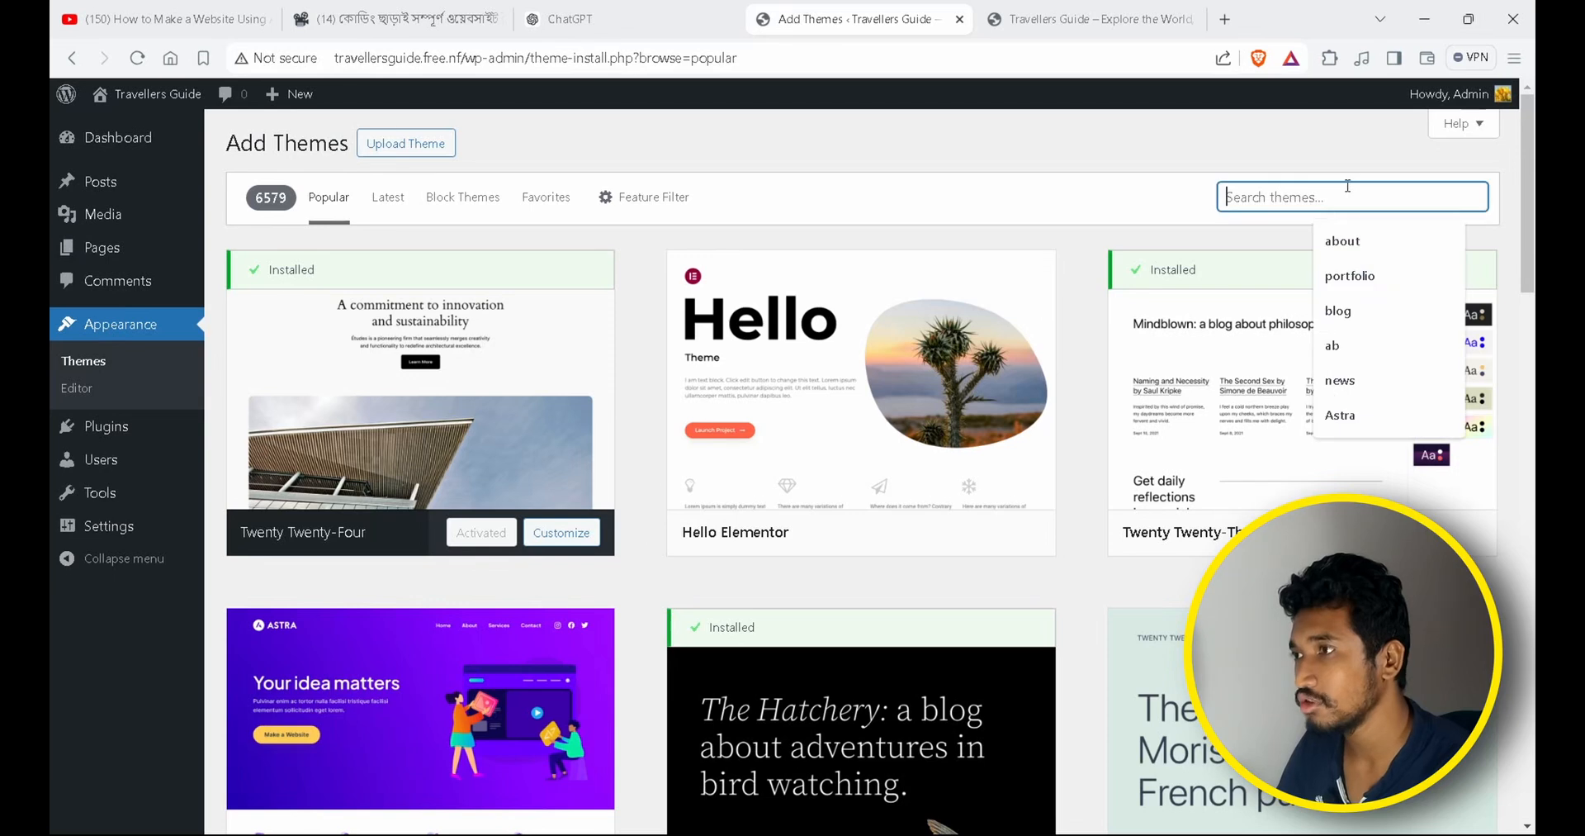
pyautogui.write('Travelvania')
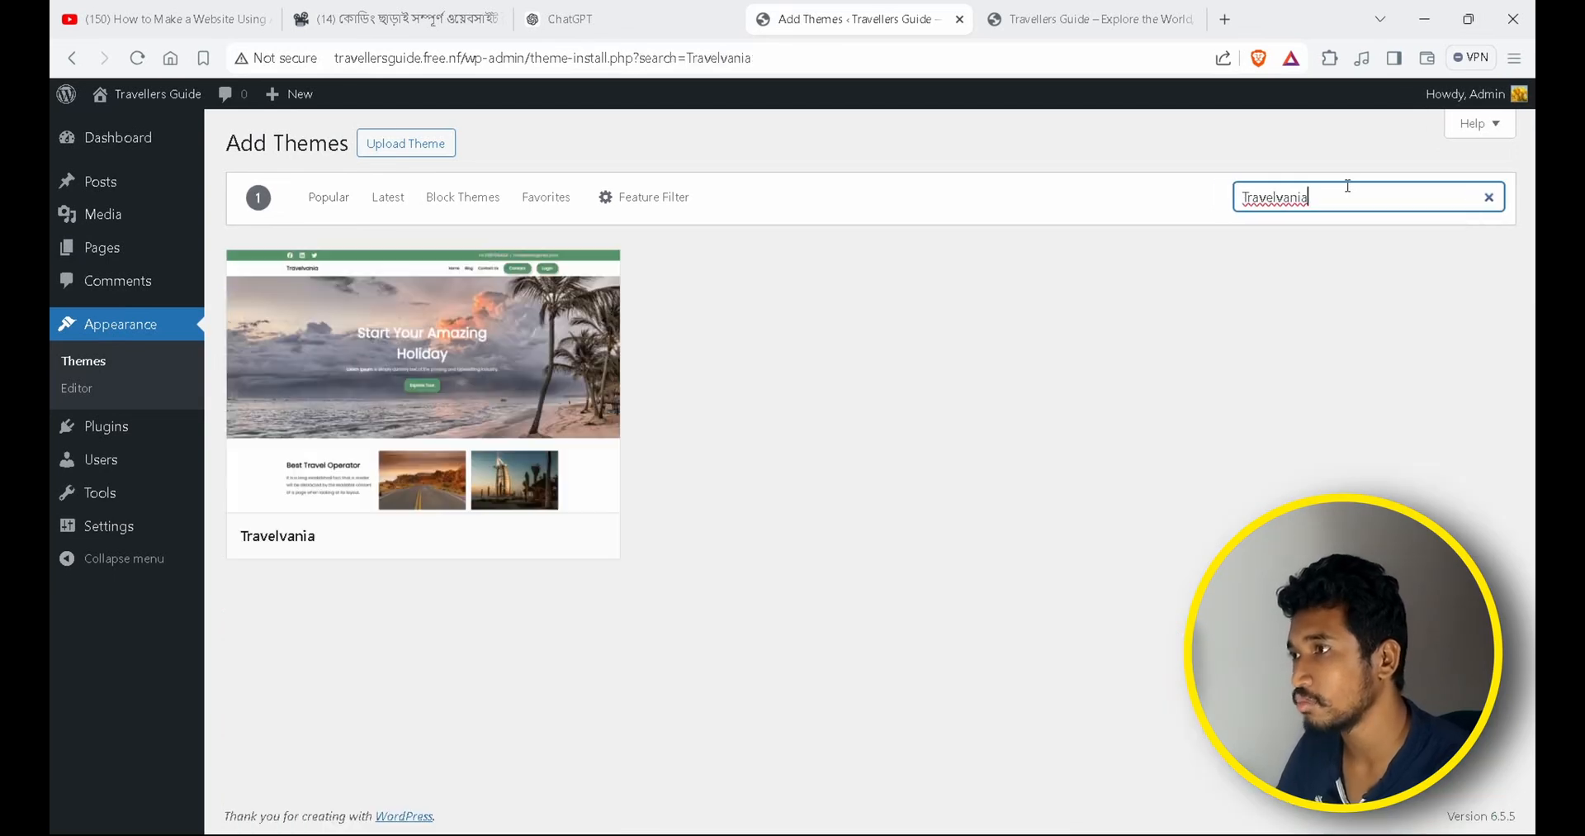
# Preview the Travelvania theme, install it and activate it for the site.
pyautogui.click(439, 364)
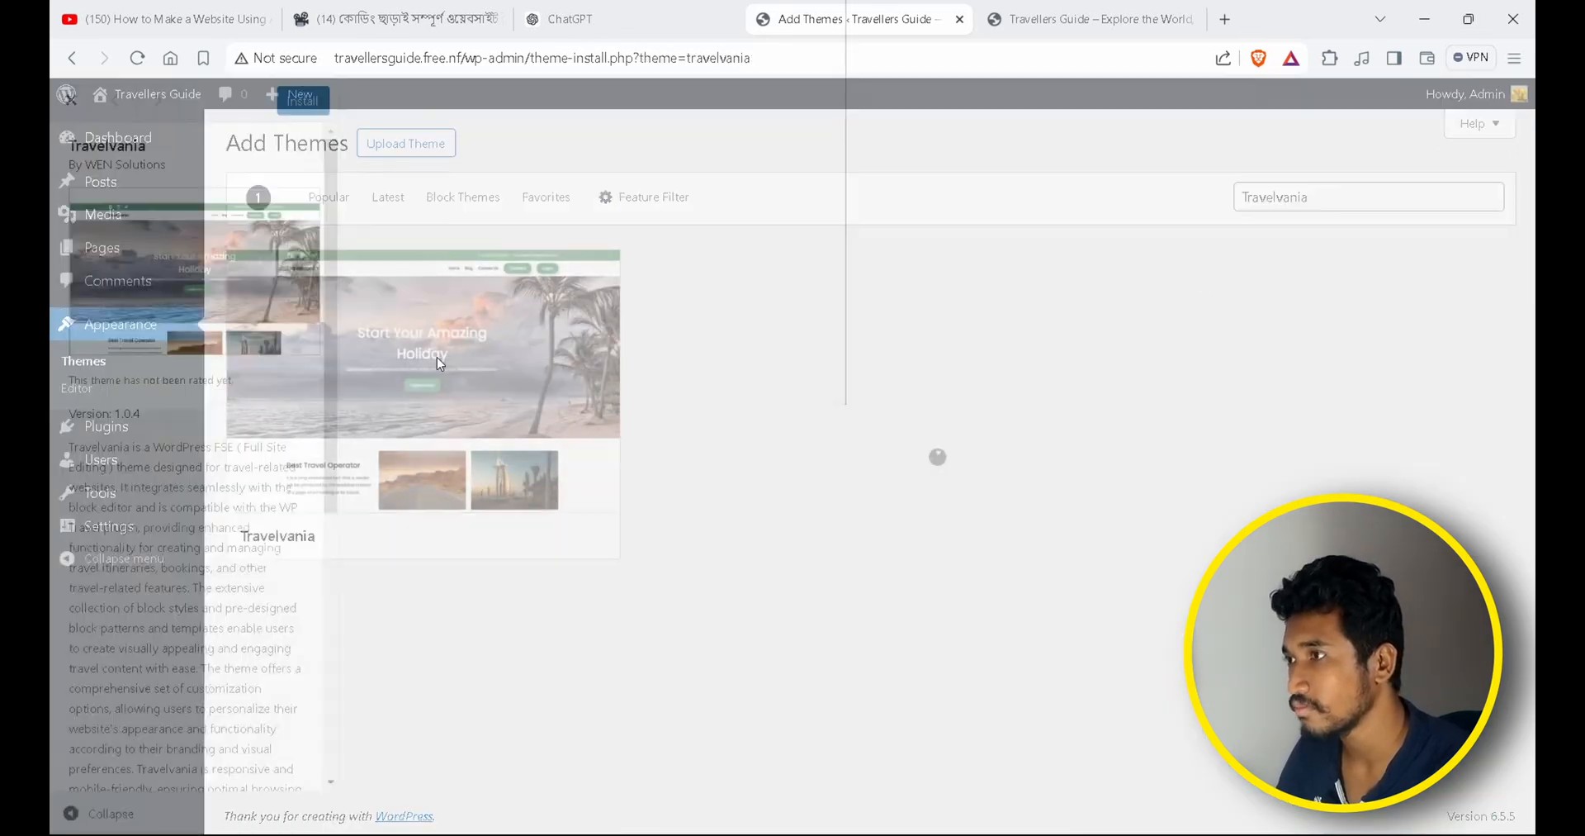
pyautogui.click(302, 100)
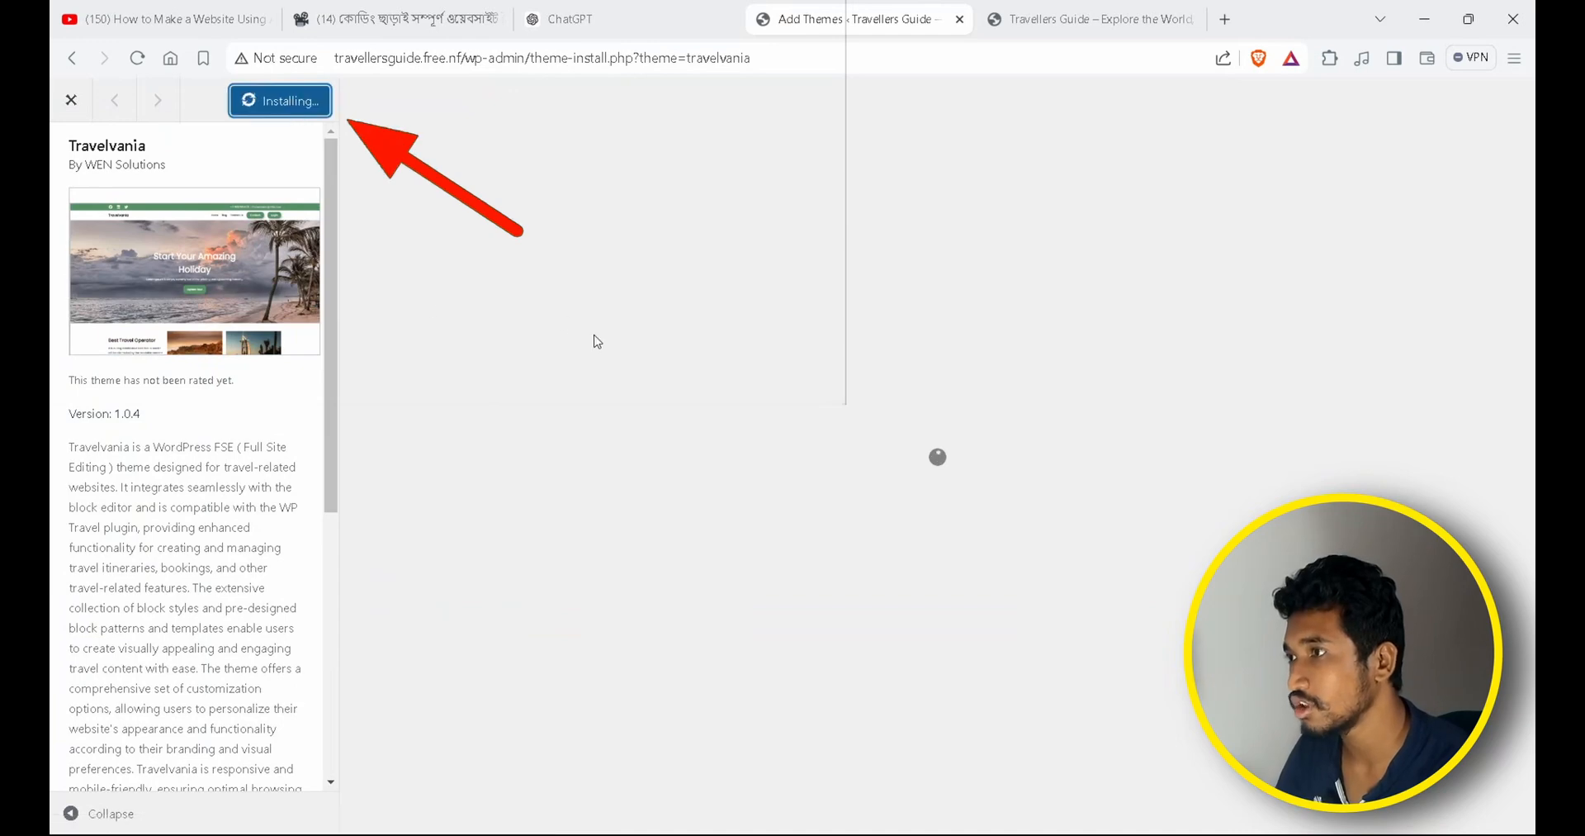
pyautogui.scroll(-10, 595, 339)
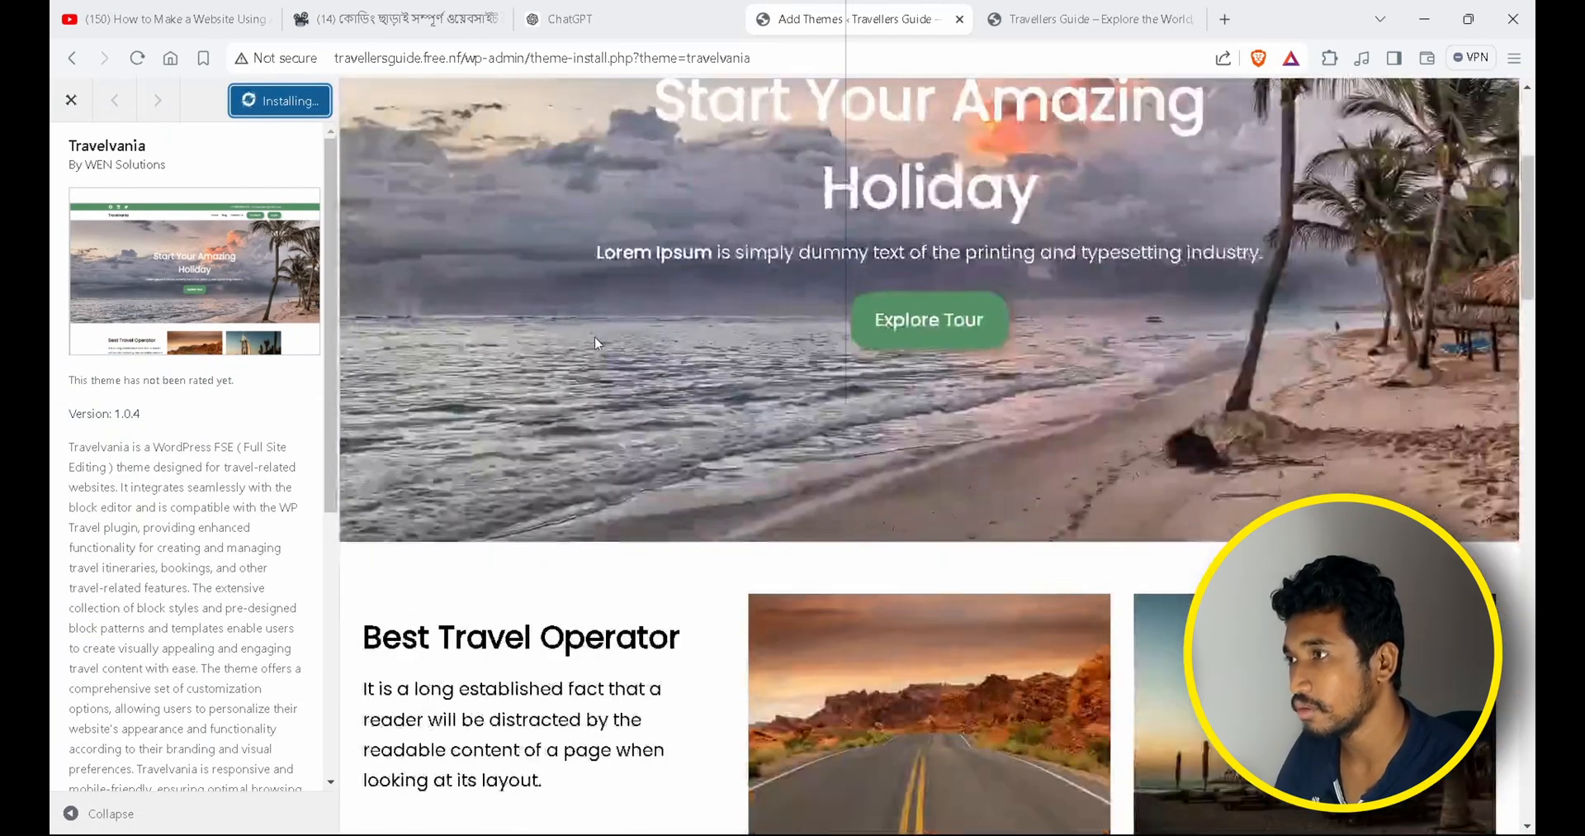
pyautogui.scroll(-15, 595, 339)
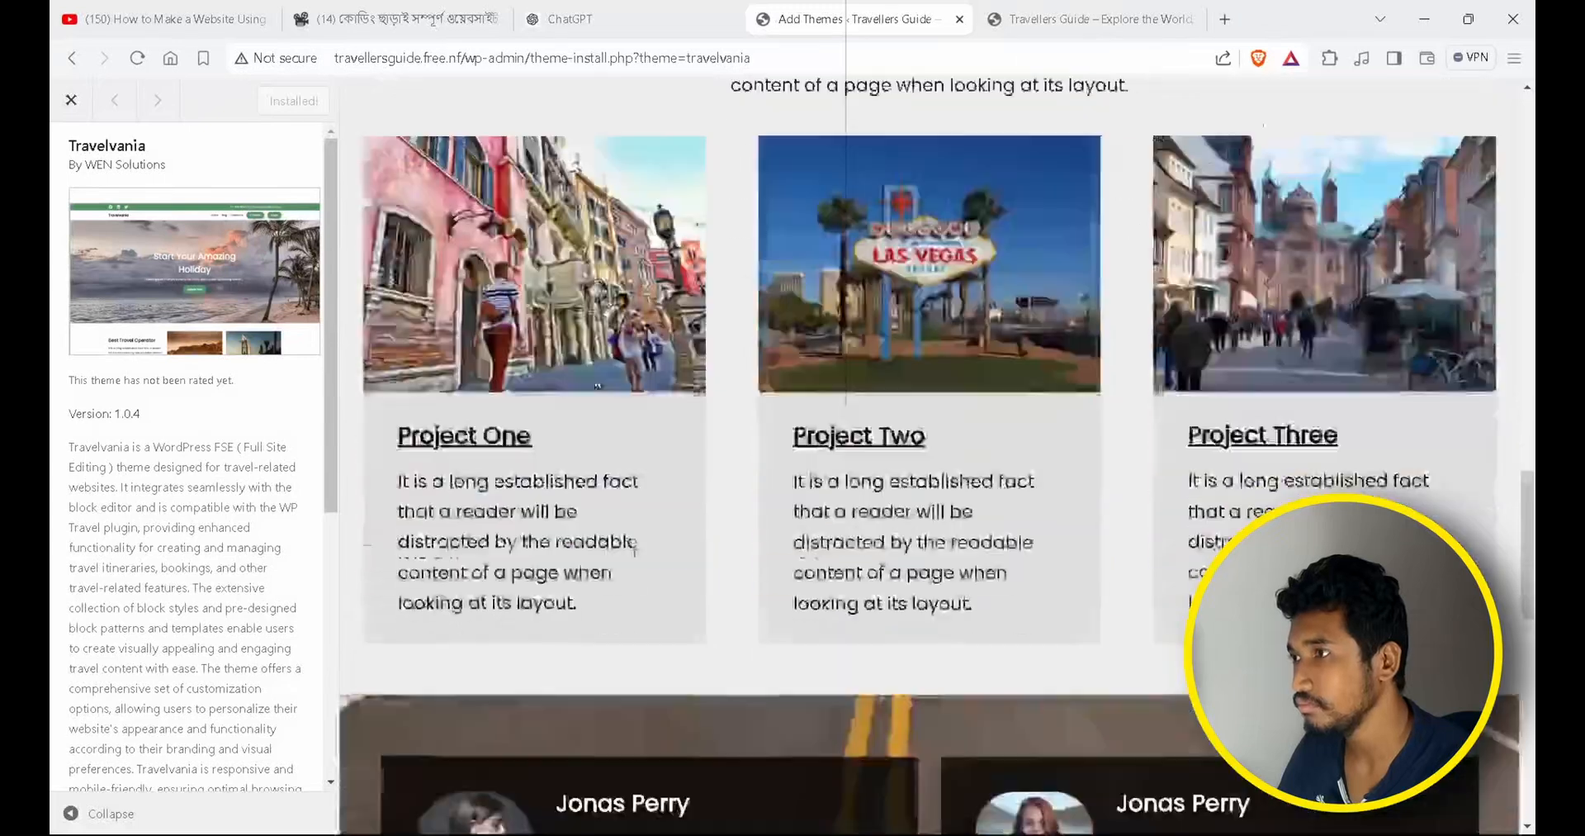
pyautogui.scroll(20, 586, 343)
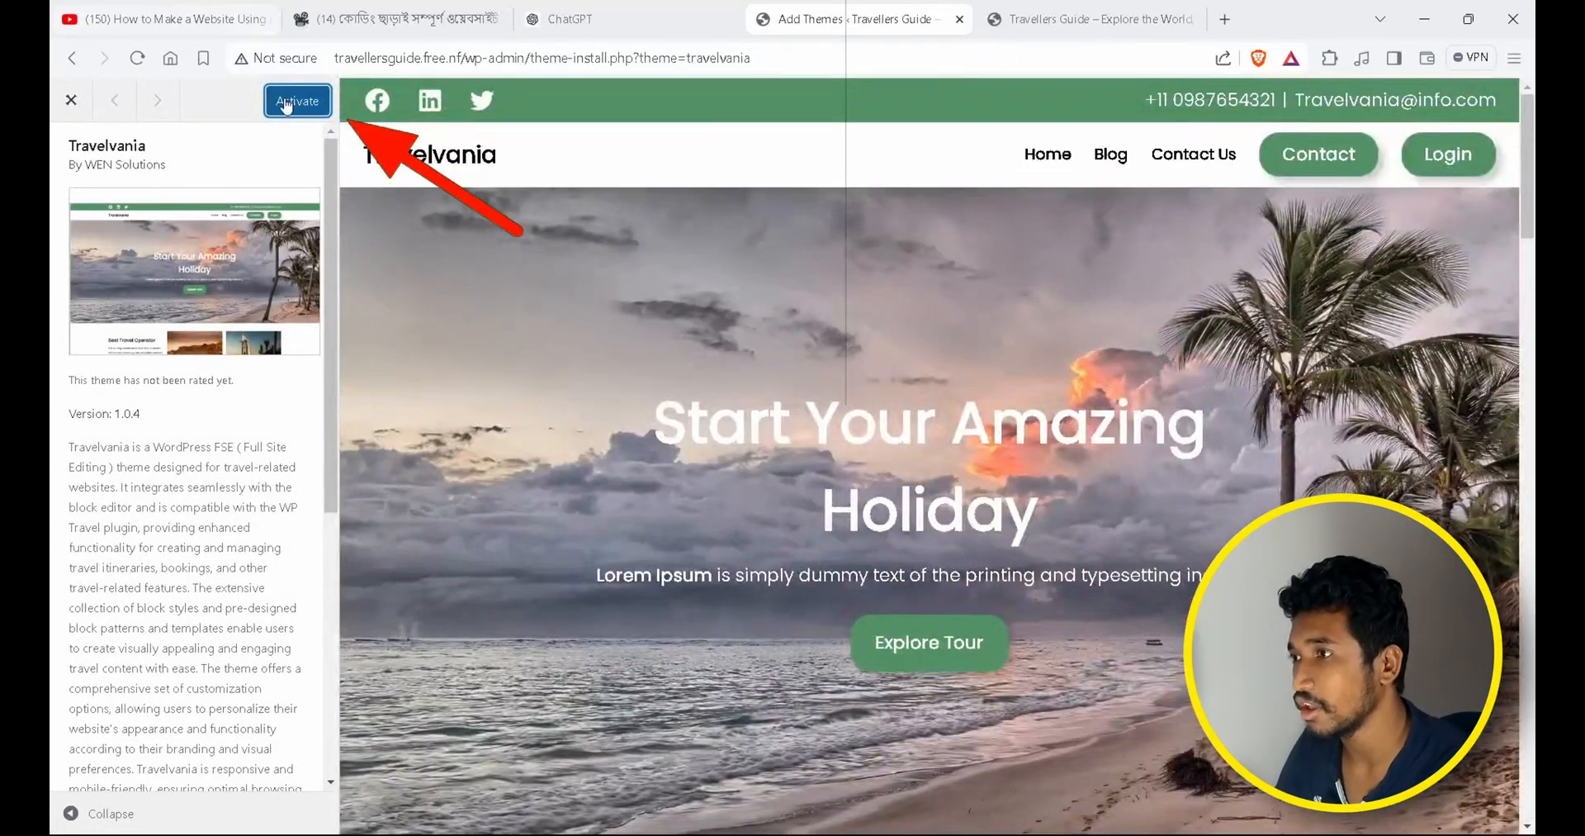
pyautogui.click(286, 103)
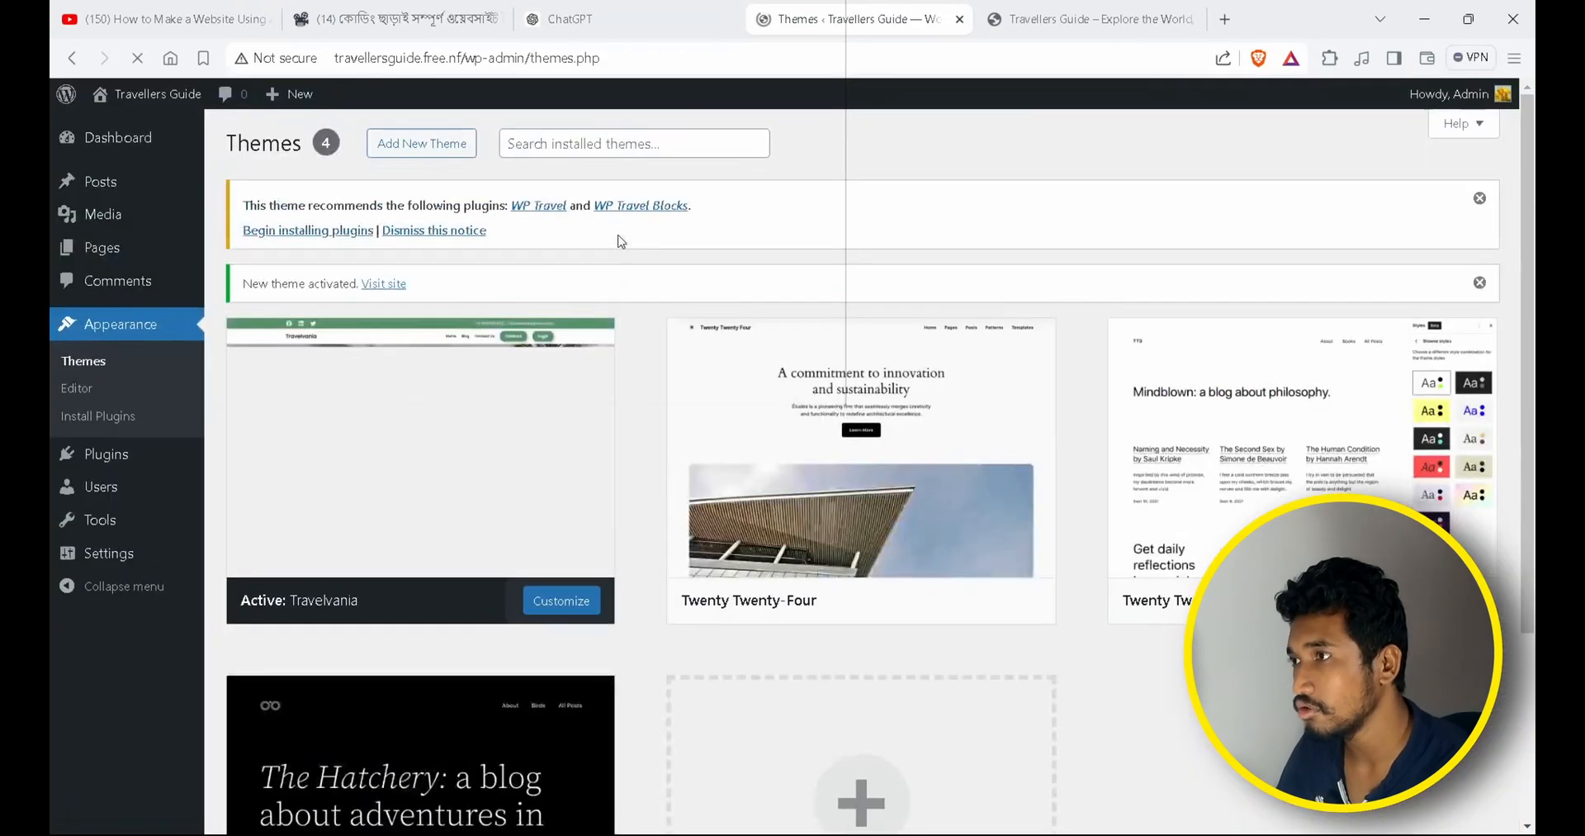
# Reload the live site and look through the homepage with the Travelvania theme from banner to footer.
pyautogui.click(1090, 19)
pyautogui.press('F5')
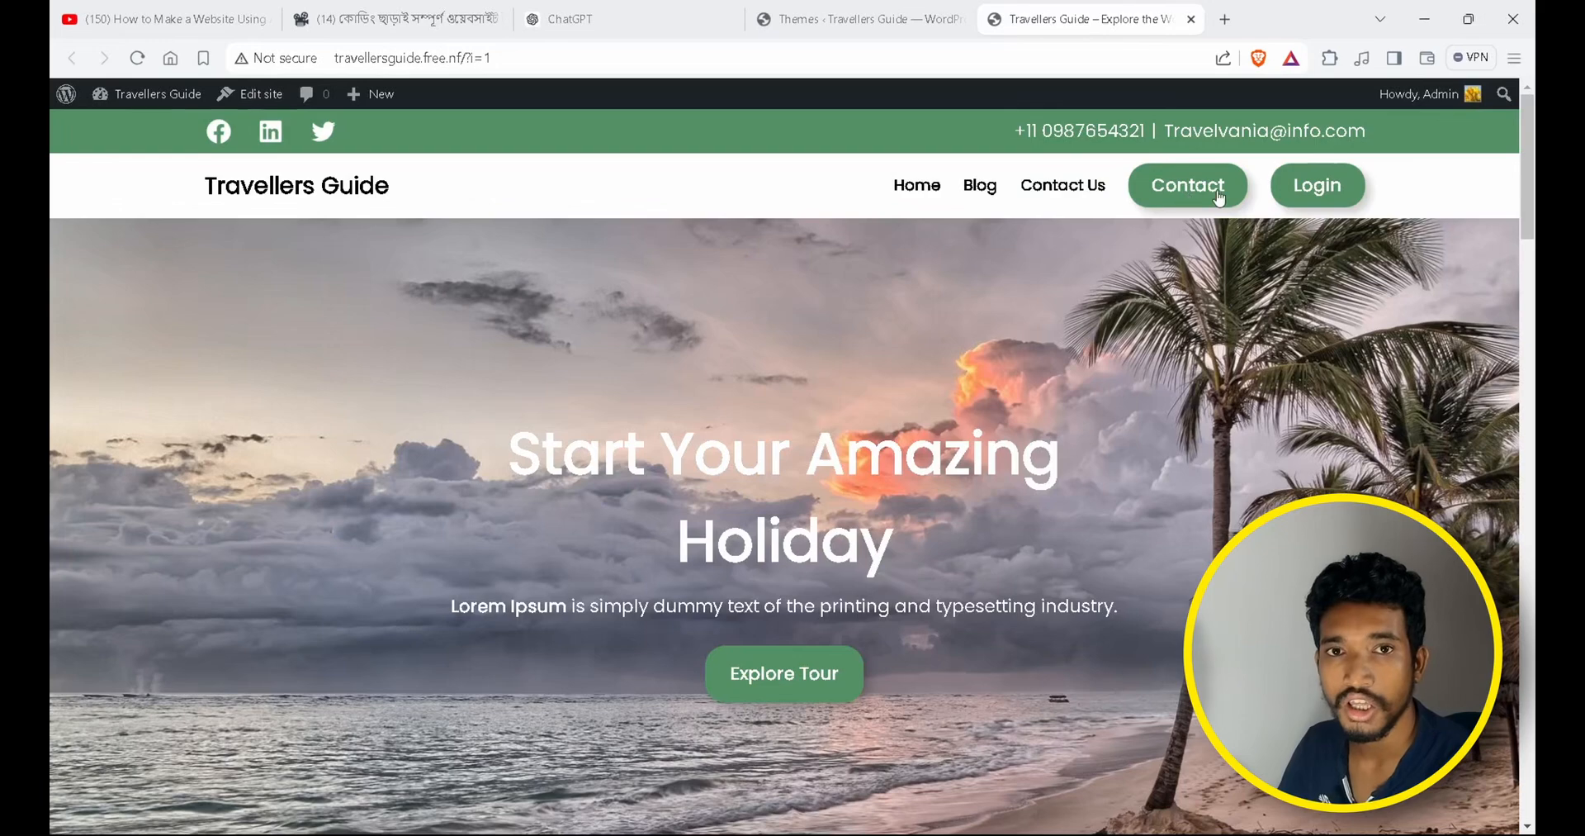
pyautogui.scroll(-15, 1169, 470)
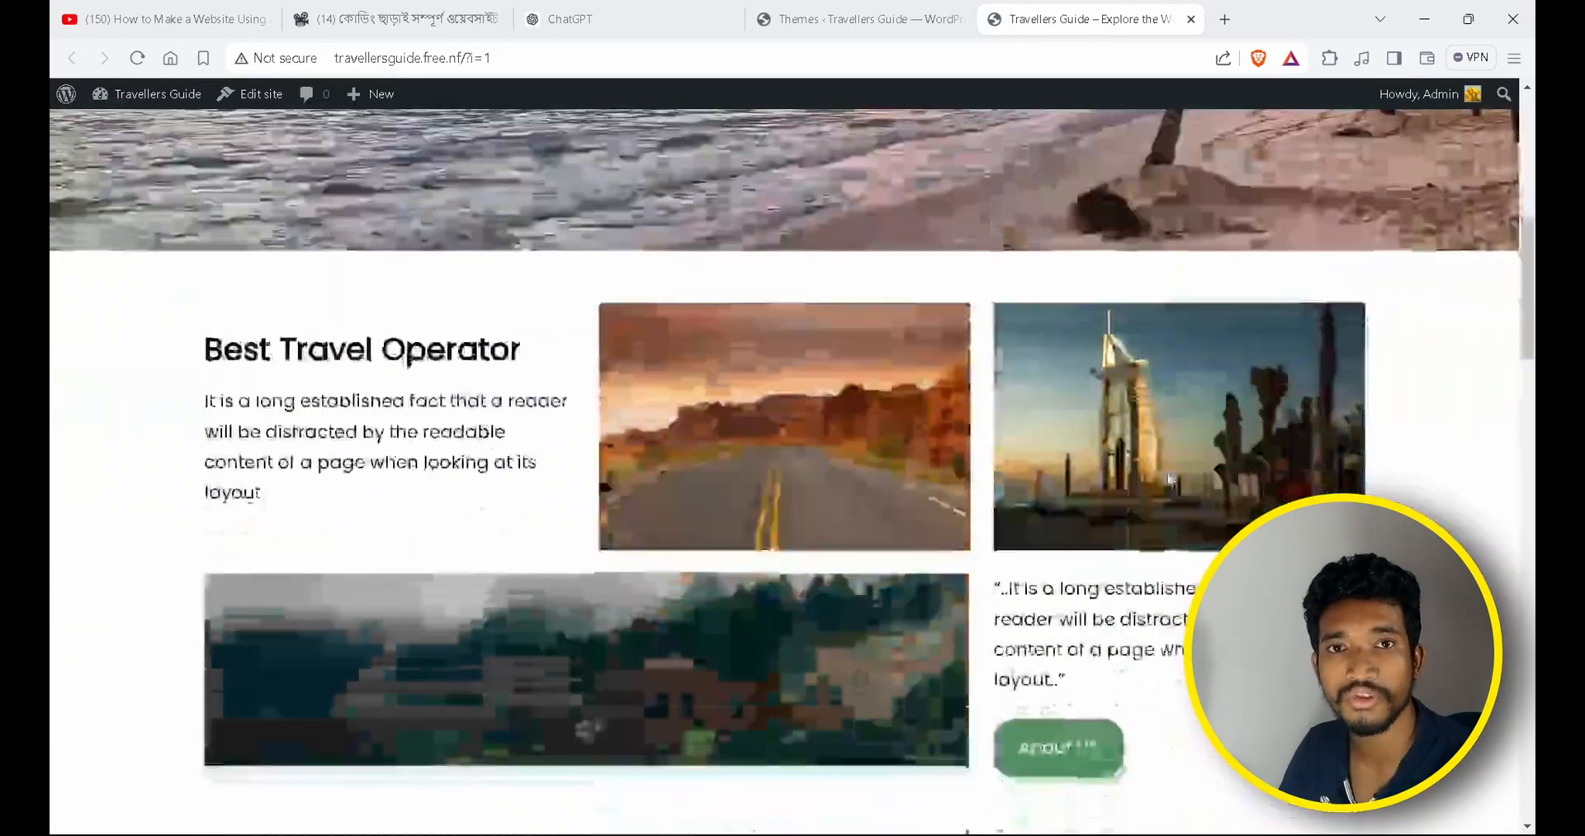
pyautogui.scroll(-8, 1170, 470)
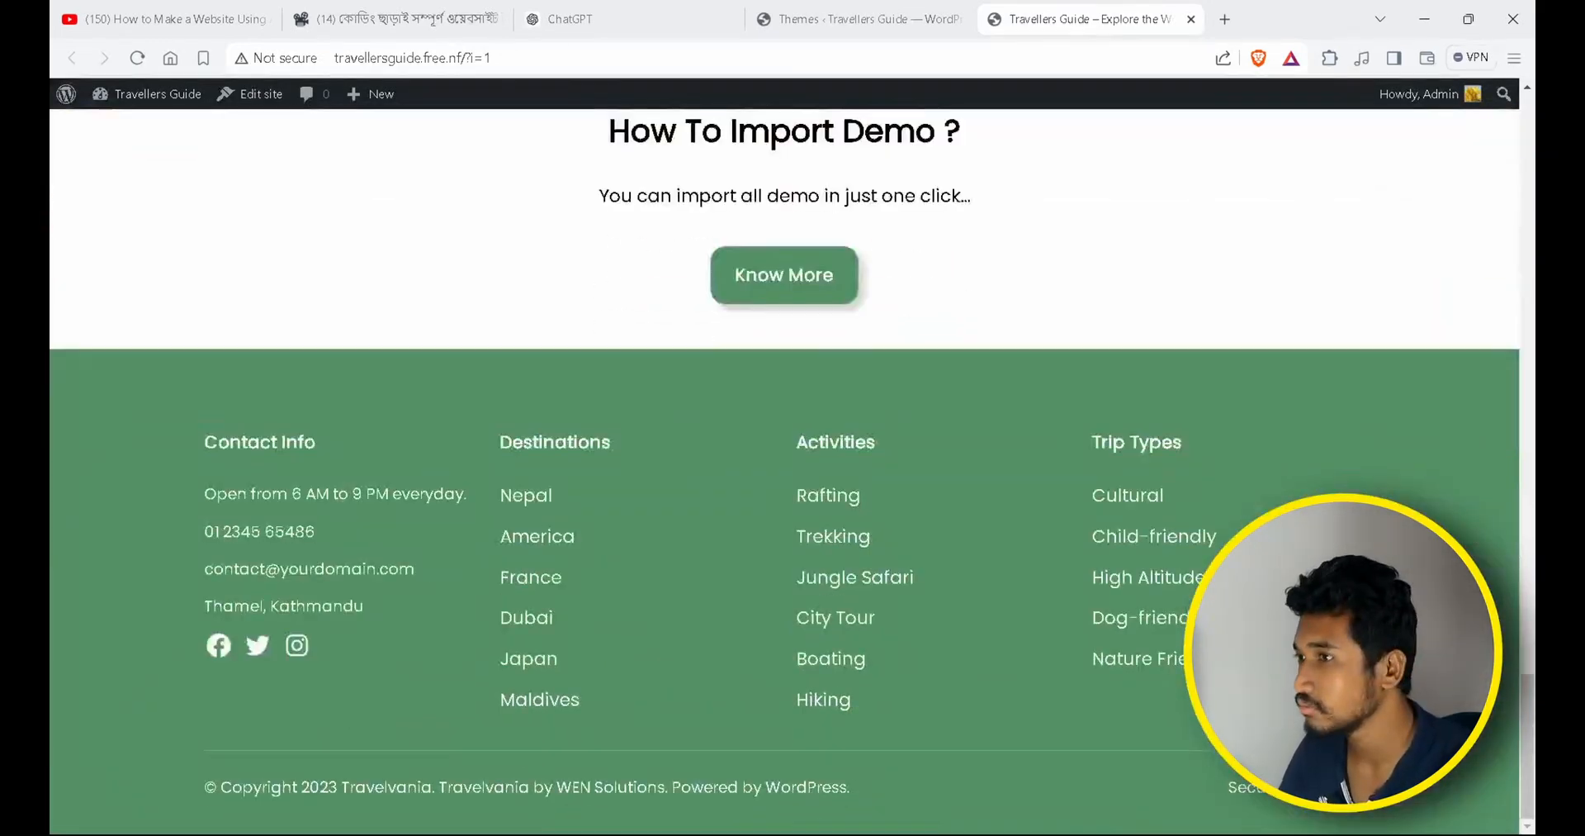
pyautogui.scroll(20, 1170, 470)
pyautogui.scroll(4, 1168, 483)
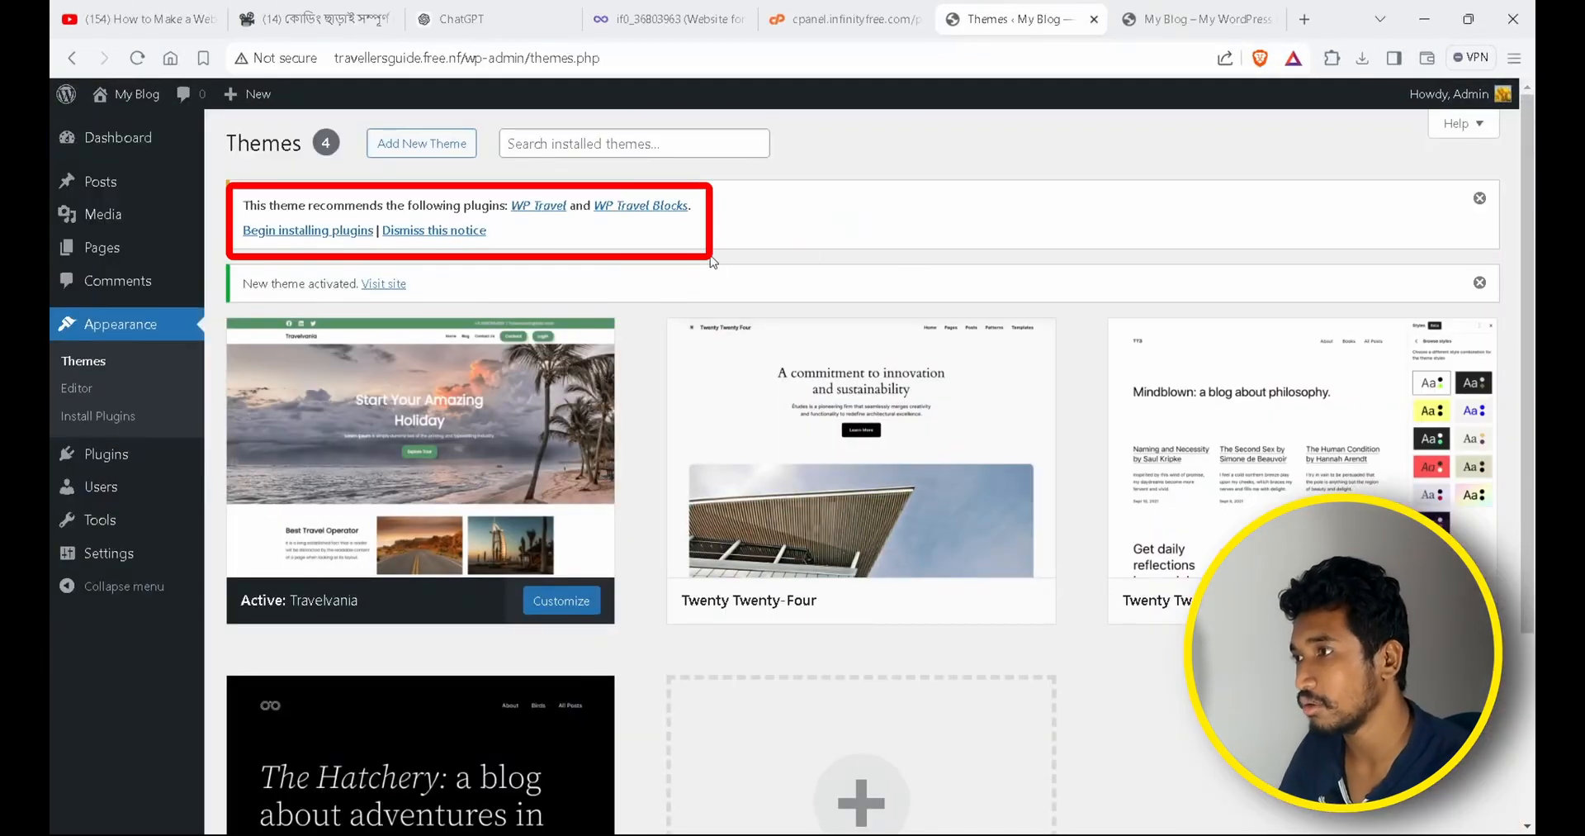
# Open the plugins recommended by the theme and install WP Travel.
pyautogui.click(288, 237)
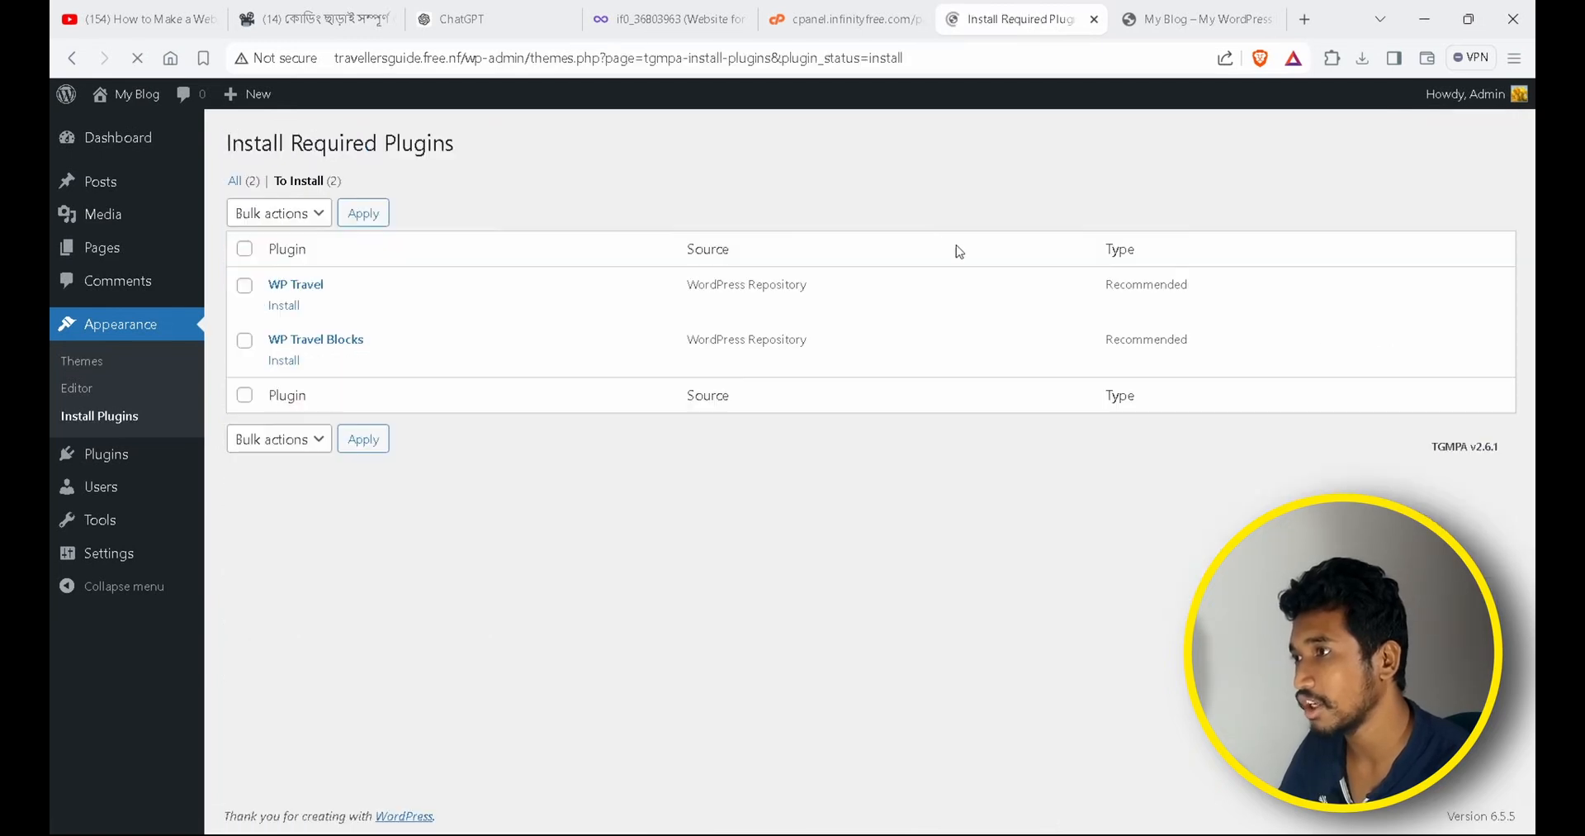
pyautogui.click(286, 305)
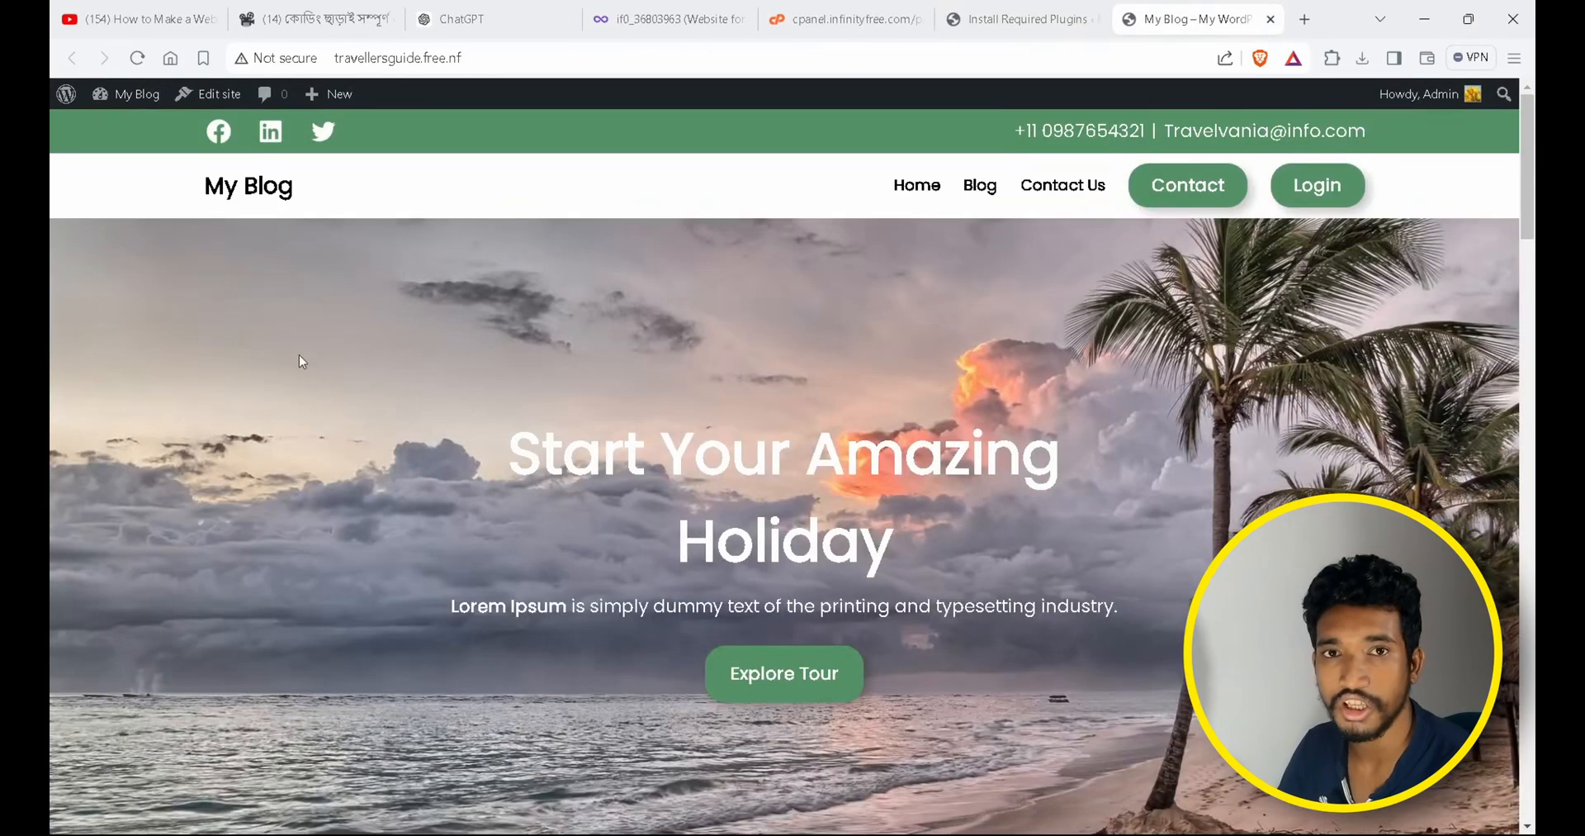
# Look through the live homepage layout down to the footer and back to the banner.
pyautogui.scroll(-7, 300, 362)
pyautogui.scroll(3, 686, 504)
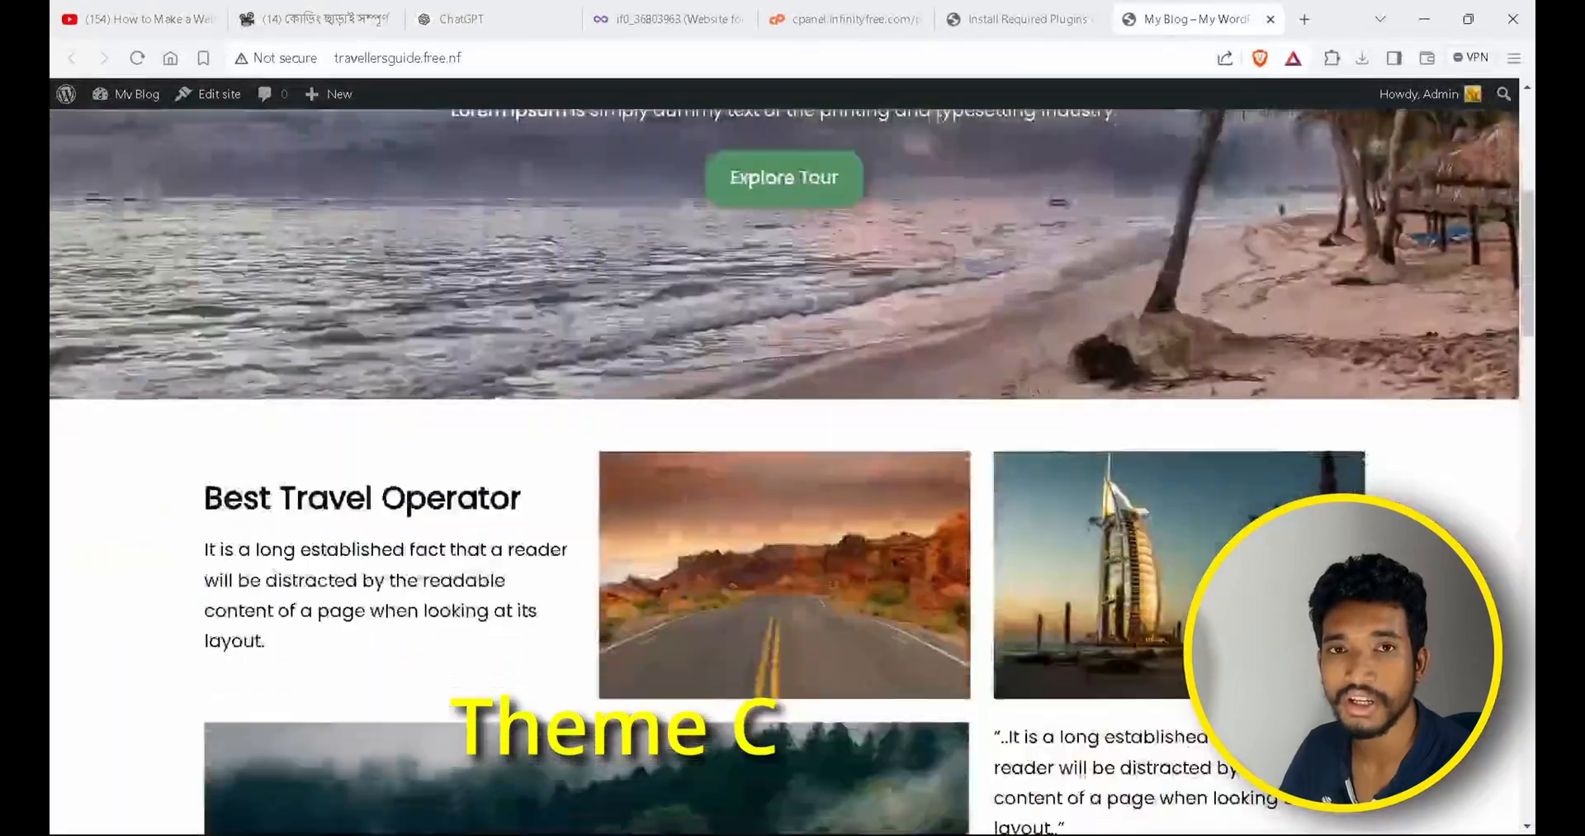
pyautogui.scroll(-20, 689, 510)
pyautogui.scroll(20, 690, 511)
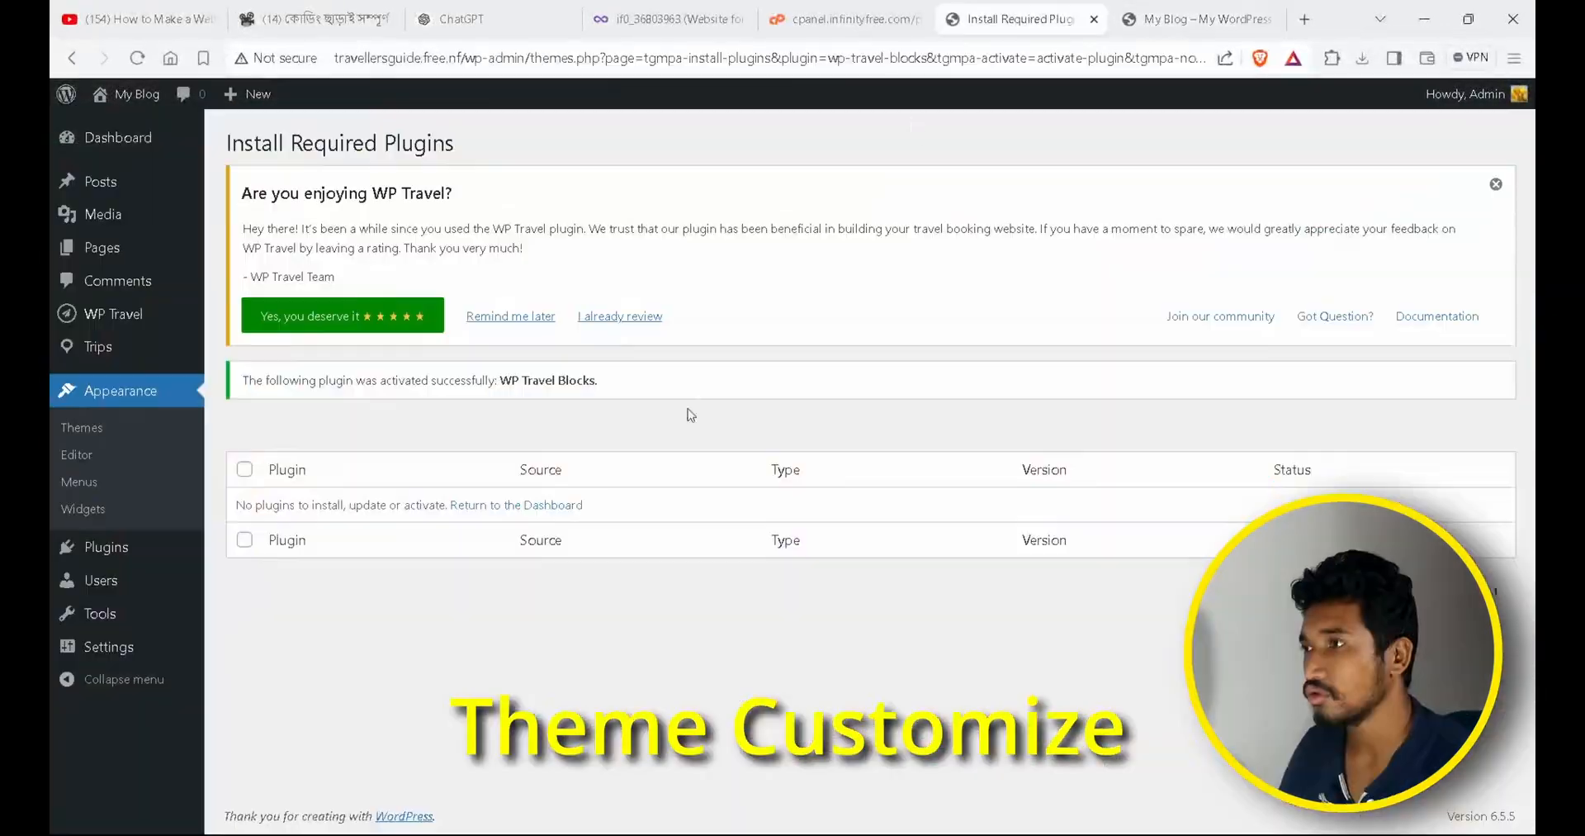
pyautogui.click(1189, 18)
pyautogui.scroll(-7, 793, 463)
pyautogui.scroll(8, 1113, 521)
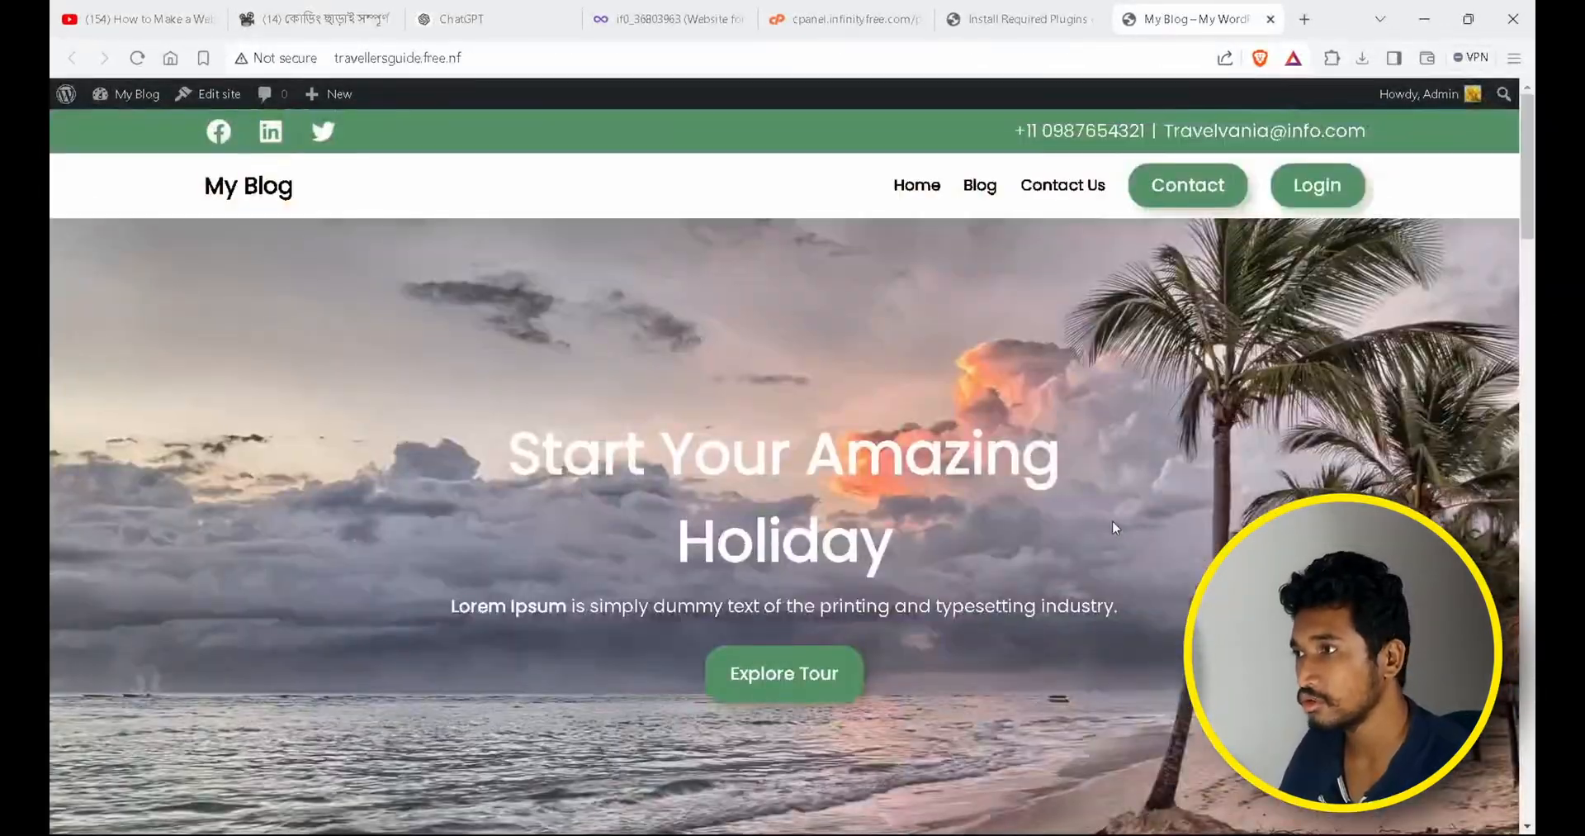
# Open the Header template part in the site editor and replace the phone number in its green bar.
pyautogui.click(207, 94)
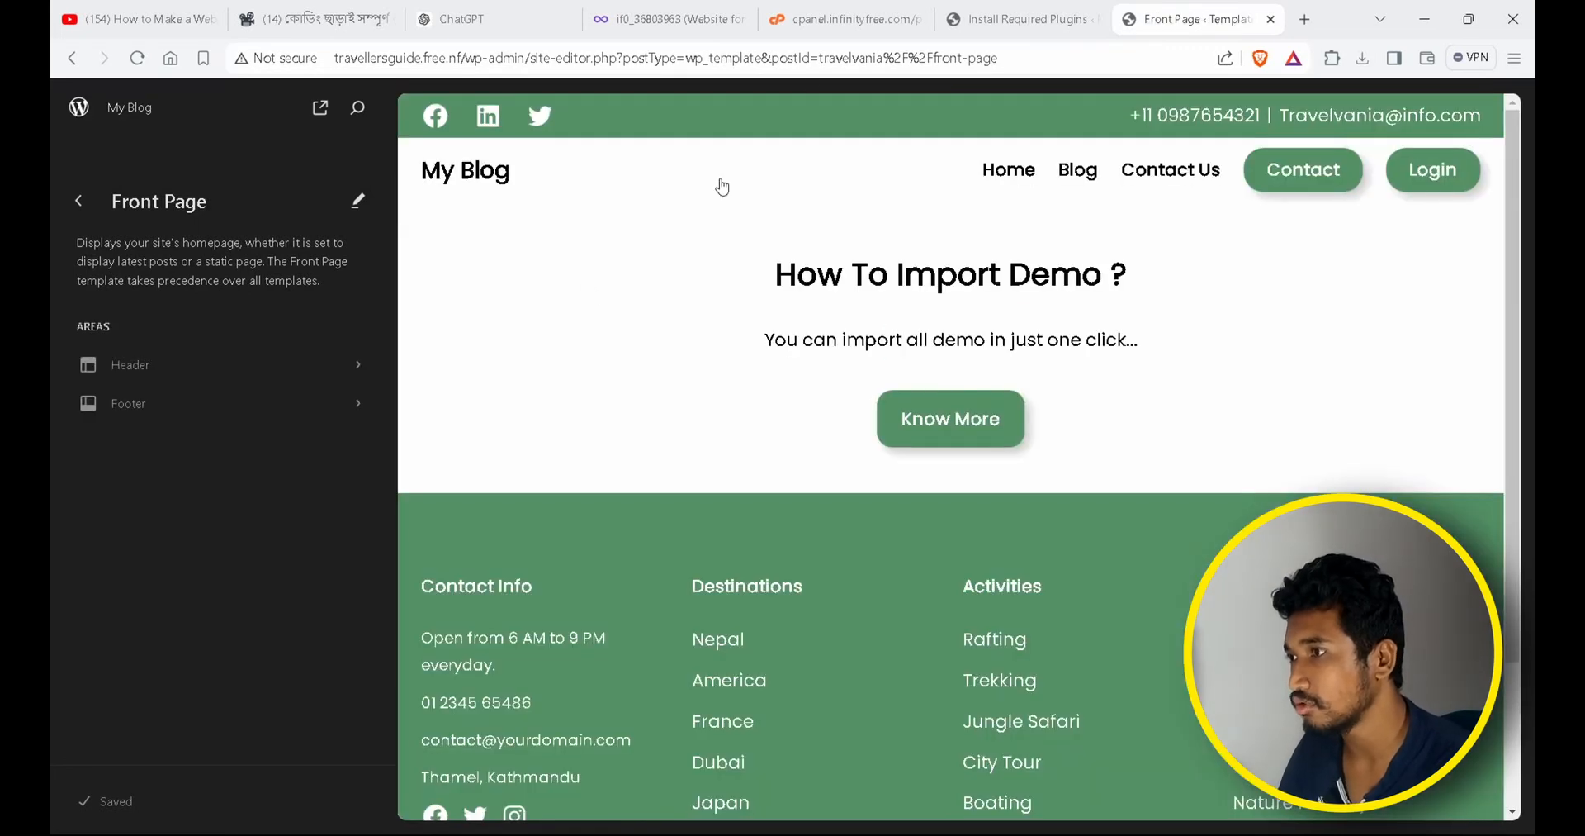
pyautogui.click(260, 364)
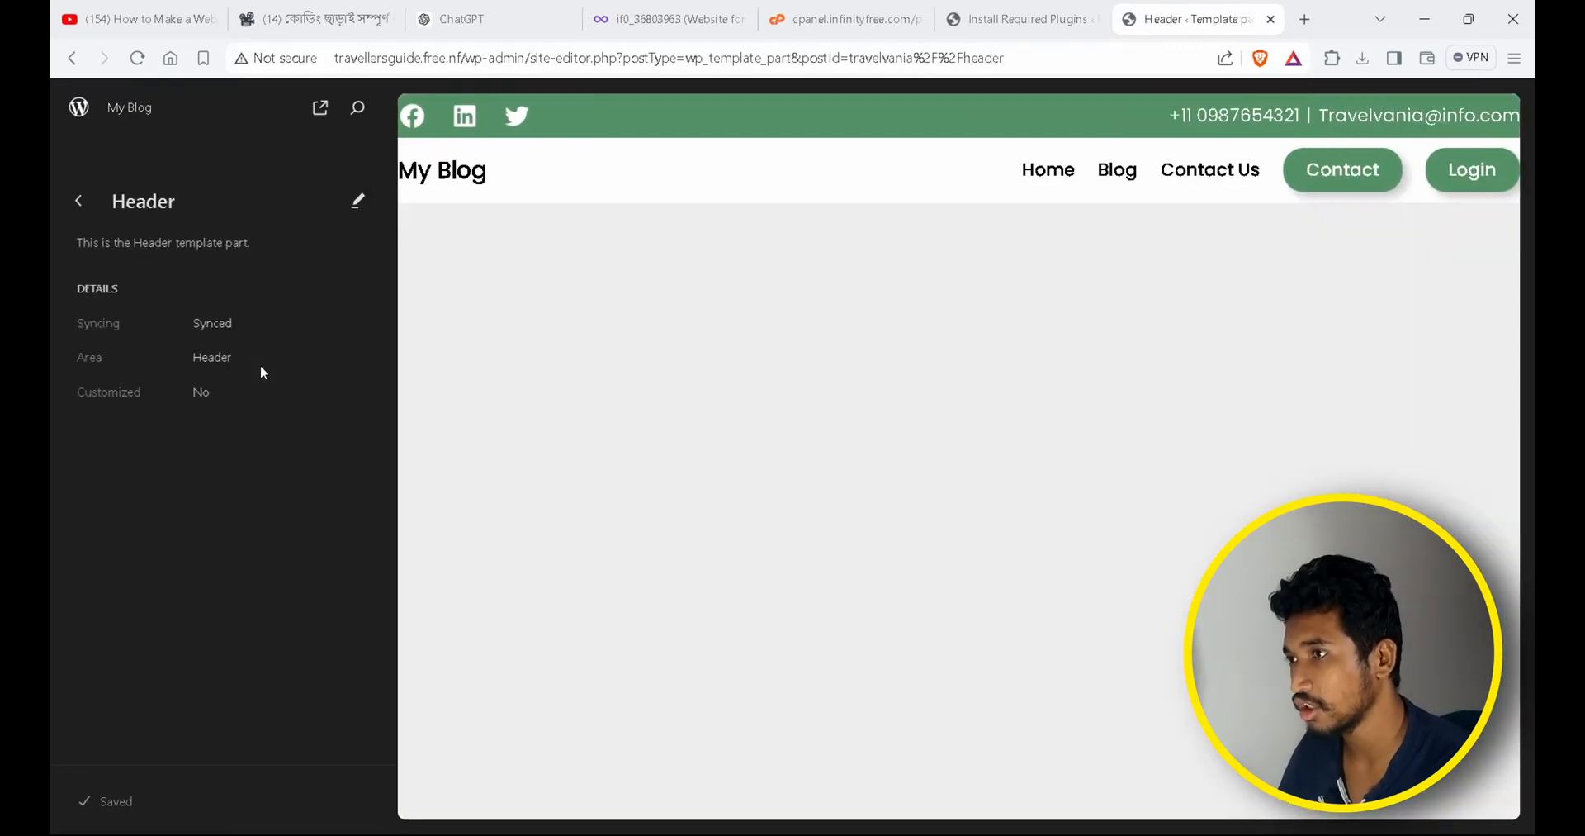
pyautogui.click(1220, 124)
pyautogui.click(1111, 180)
pyautogui.doubleClick(1111, 180)
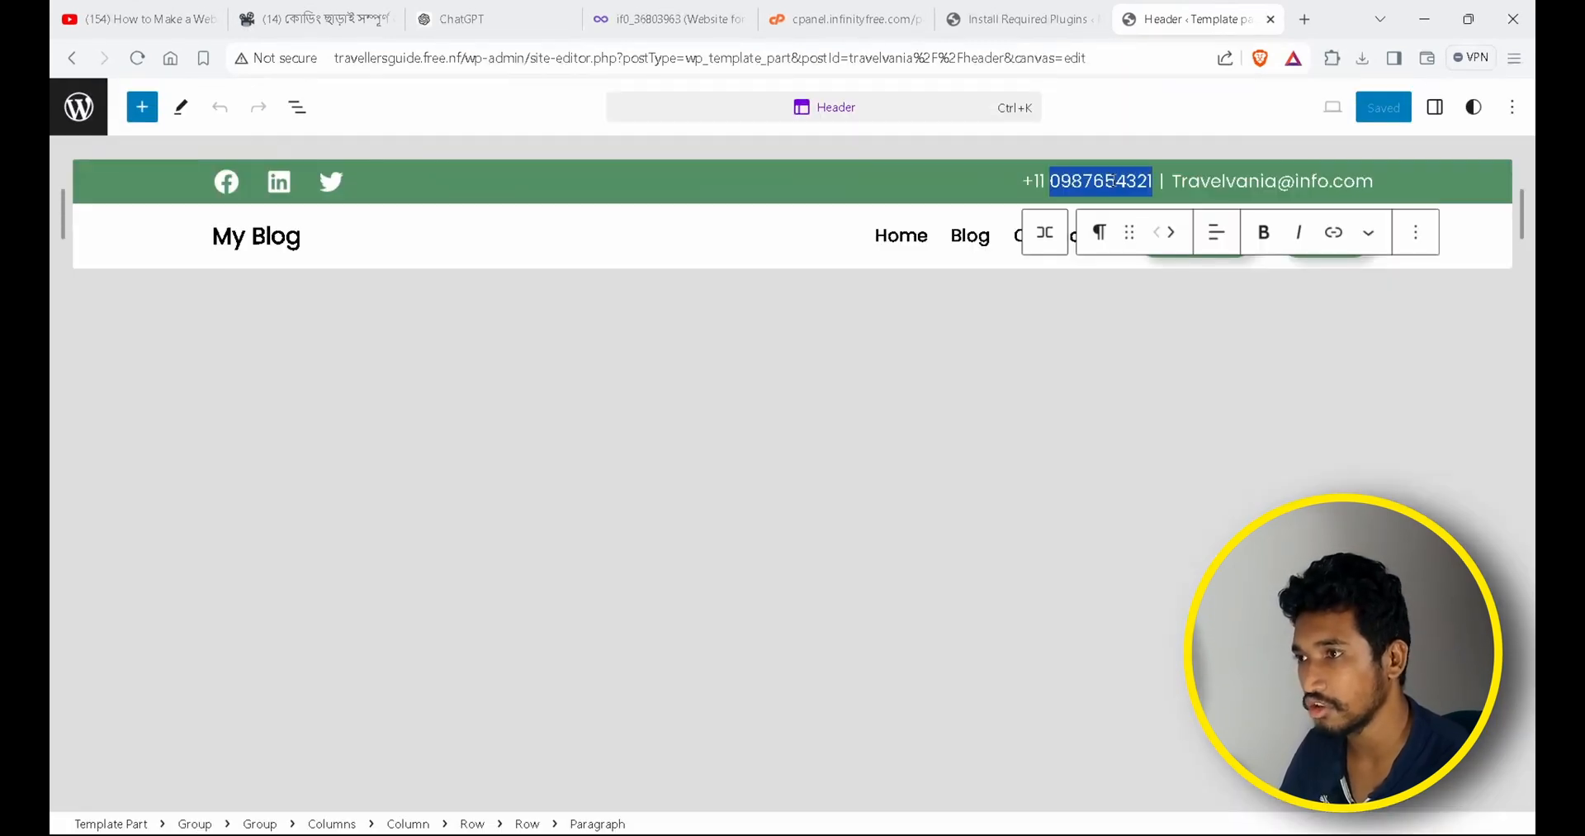
pyautogui.press('BackSpace')
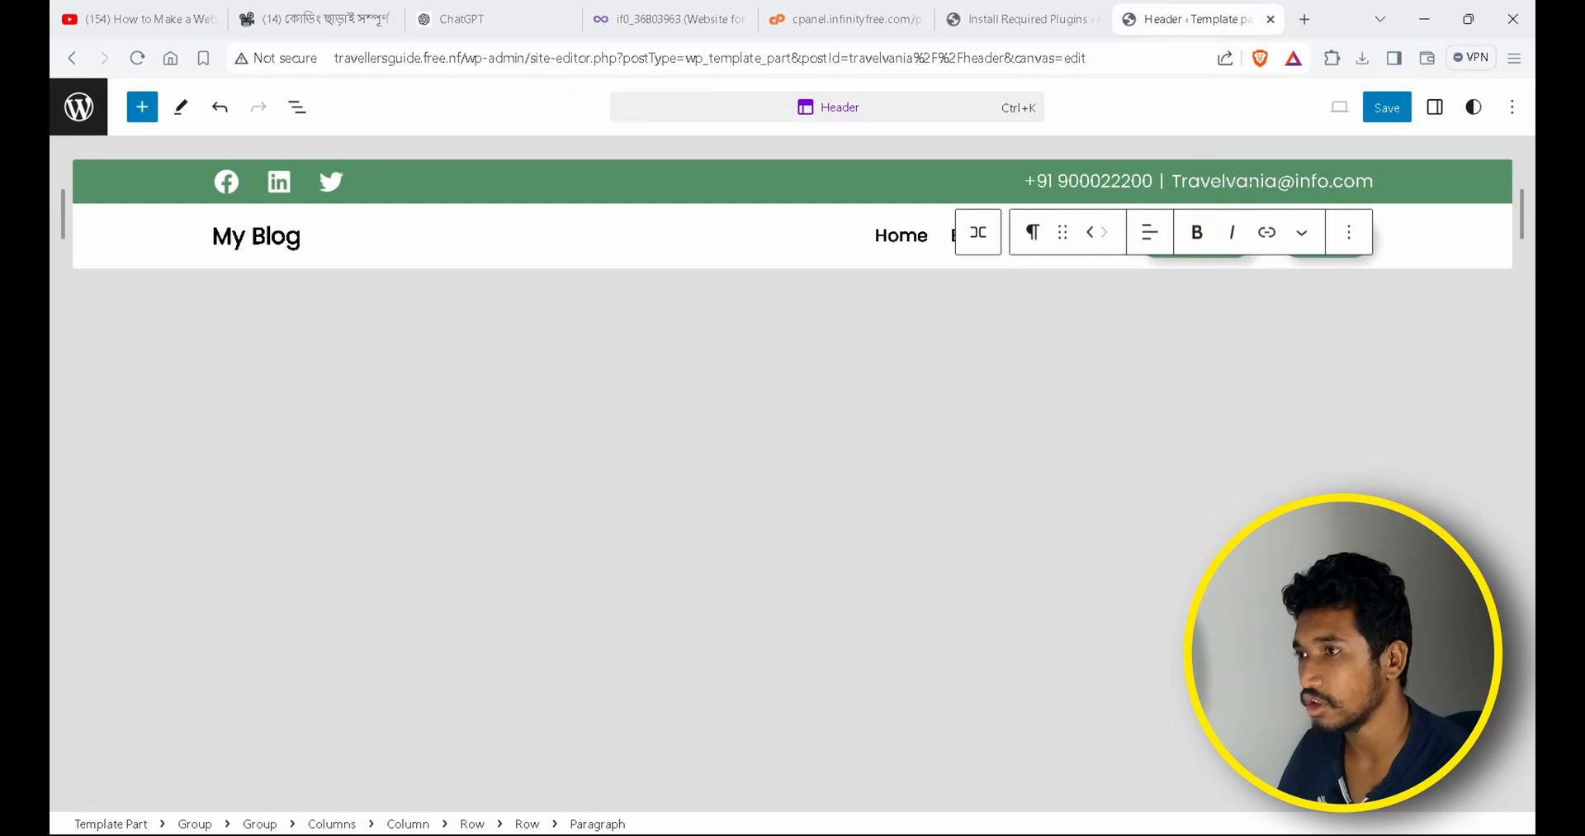
# Replace the header's contact e-mail text with "travelguid.com".
pyautogui.hotkey('shift', 'Left')
pyautogui.hotkey('shift', 'Left')
pyautogui.hotkey('shift', 'Left')
pyautogui.hotkey('shift', 'Left')
pyautogui.hotkey('shift', 'Left')
pyautogui.hotkey('shift', 'Left')
pyautogui.hotkey('shift', 'Left')
pyautogui.hotkey('shift', 'Left')
pyautogui.hotkey('shift', 'Left')
pyautogui.hotkey('shift', 'Left')
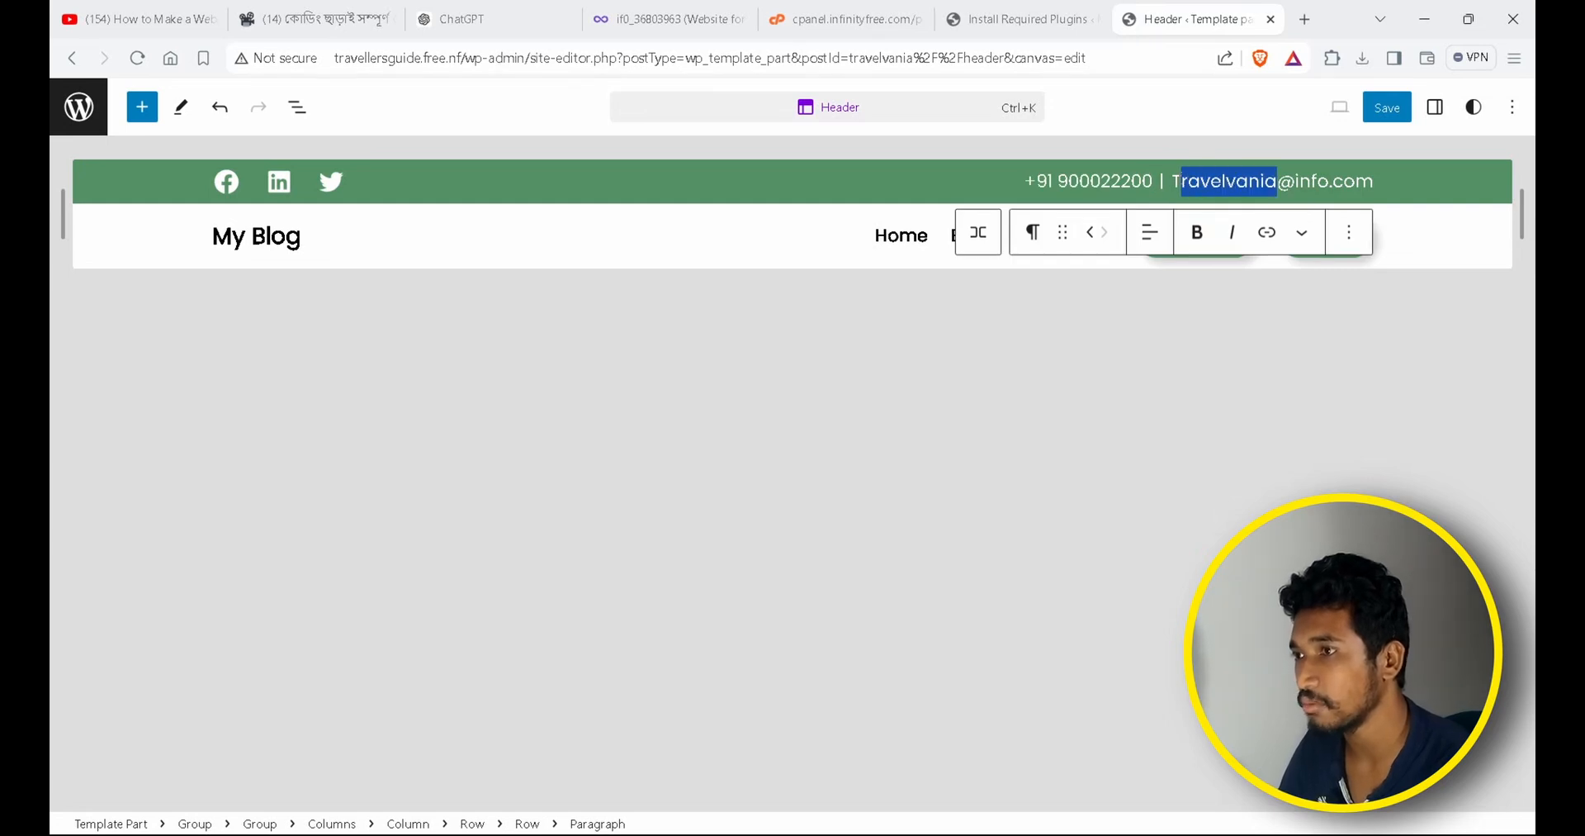
pyautogui.moveTo(1330, 182); pyautogui.dragTo(1177, 176)
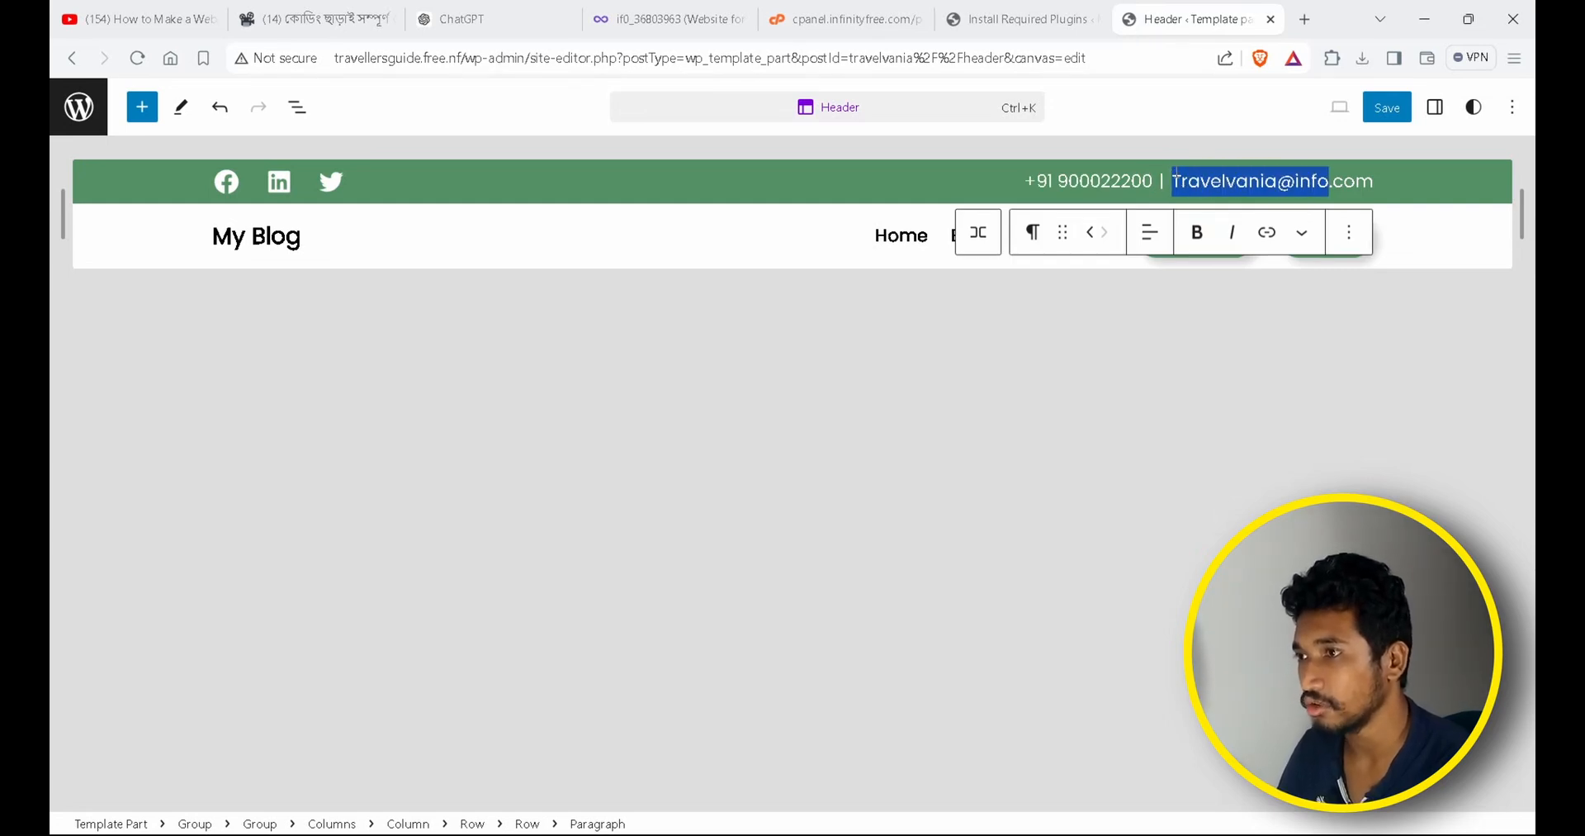
pyautogui.write('travelguid')
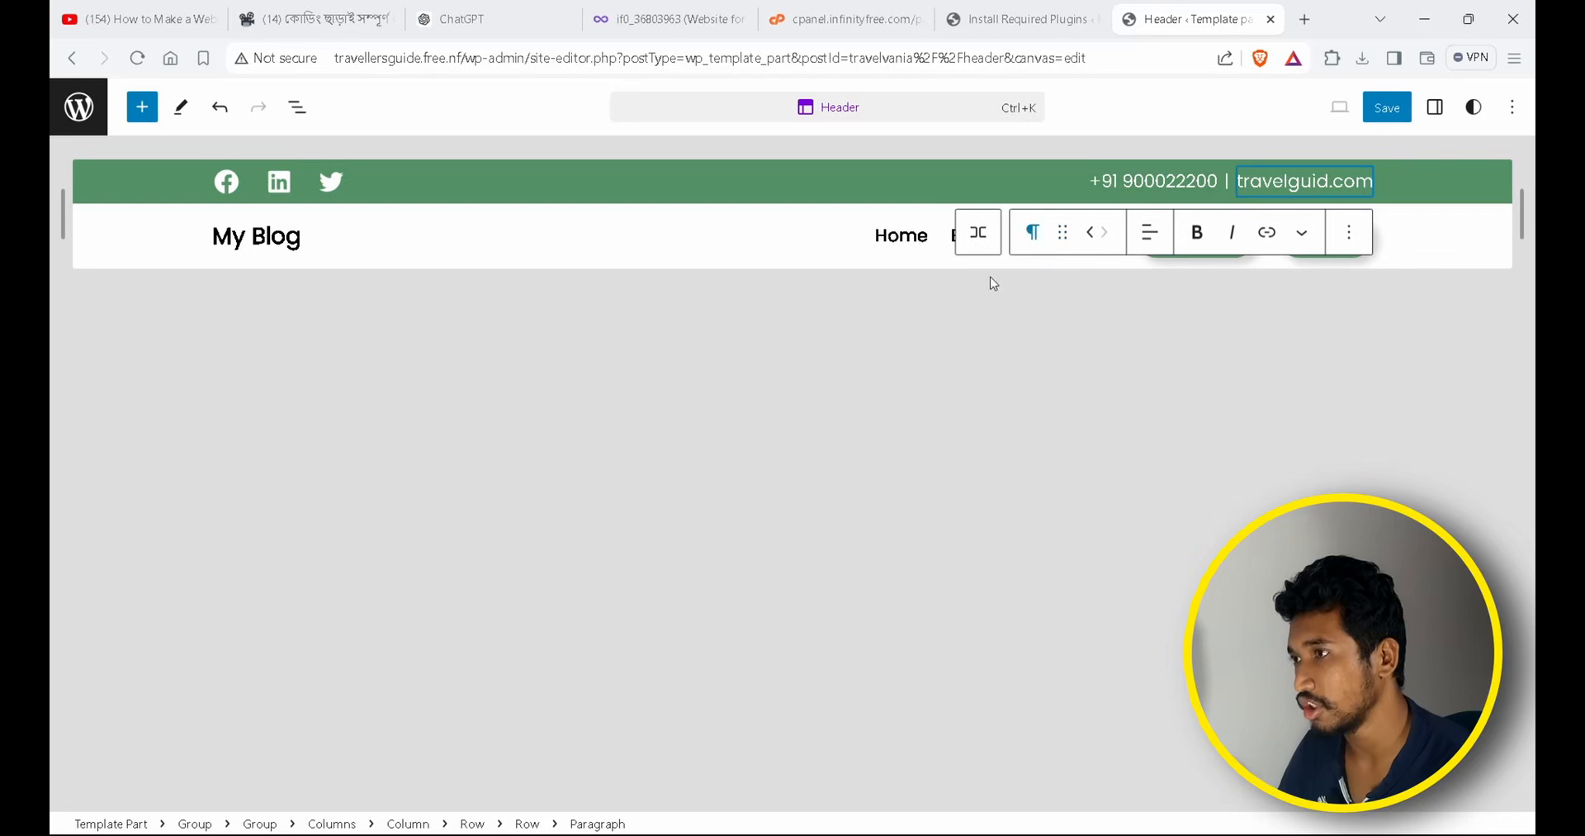
pyautogui.click(1323, 239)
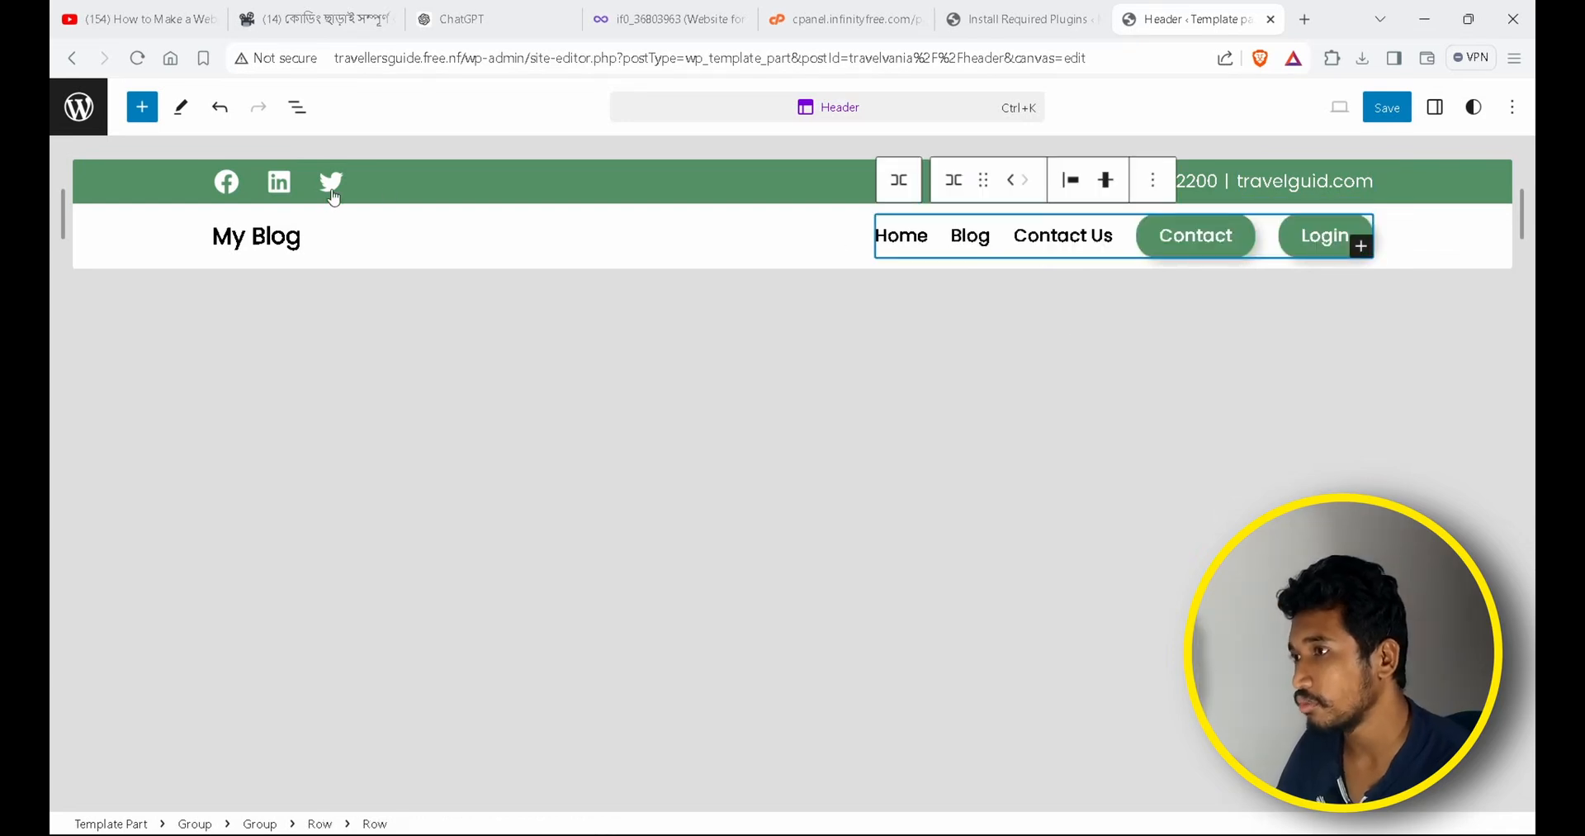
# Link the header's Facebook icon to the Facebook address copied from the YouTube channel's About details.
pyautogui.click(323, 193)
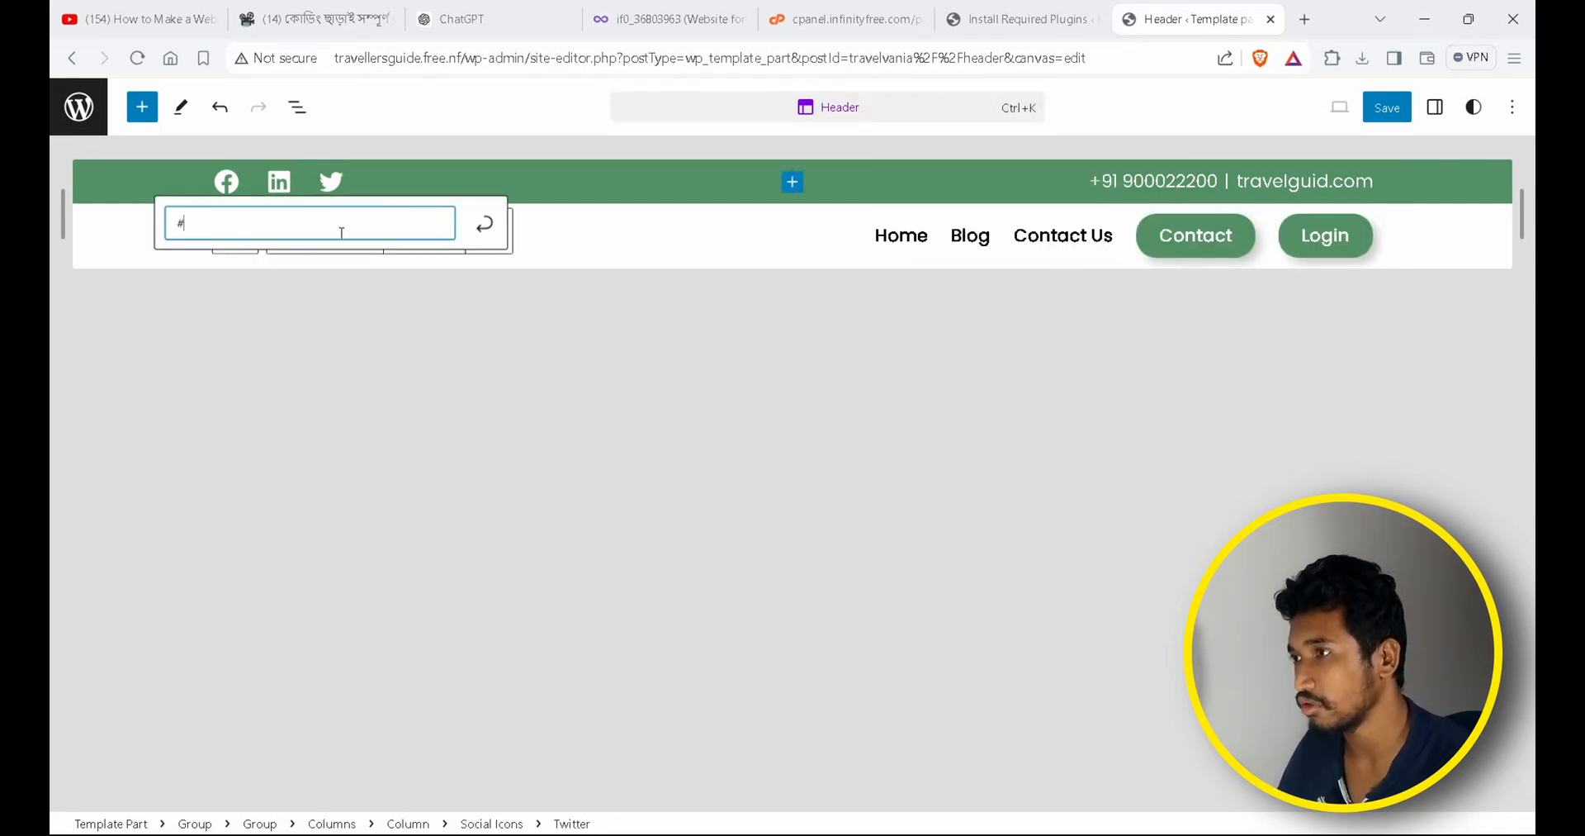
pyautogui.click(231, 182)
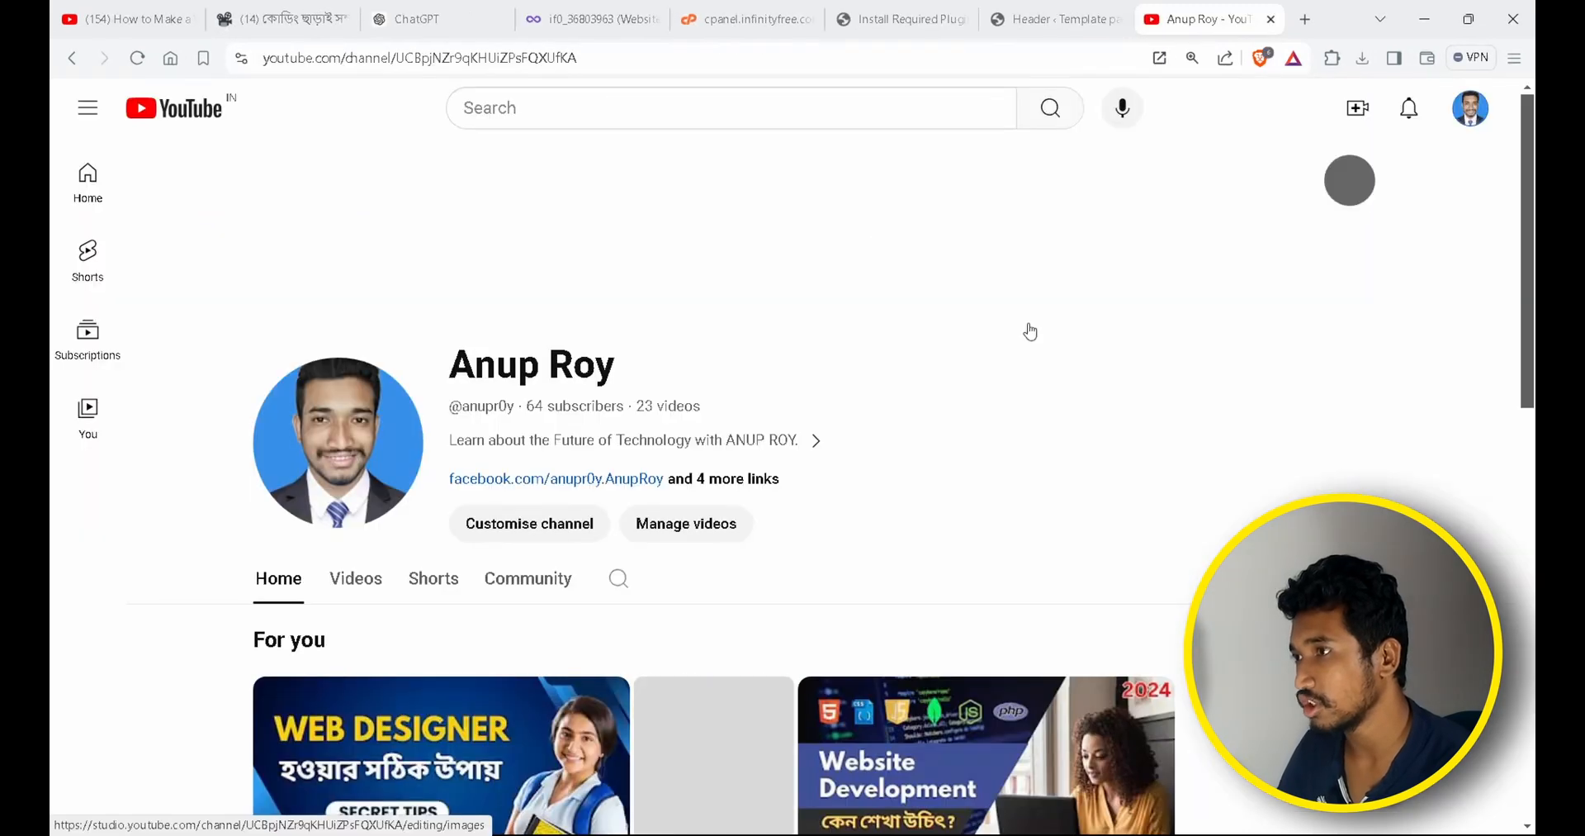
pyautogui.click(743, 440)
pyautogui.scroll(-4, 746, 477)
pyautogui.moveTo(777, 351); pyautogui.dragTo(564, 352)
pyautogui.click(1214, 390)
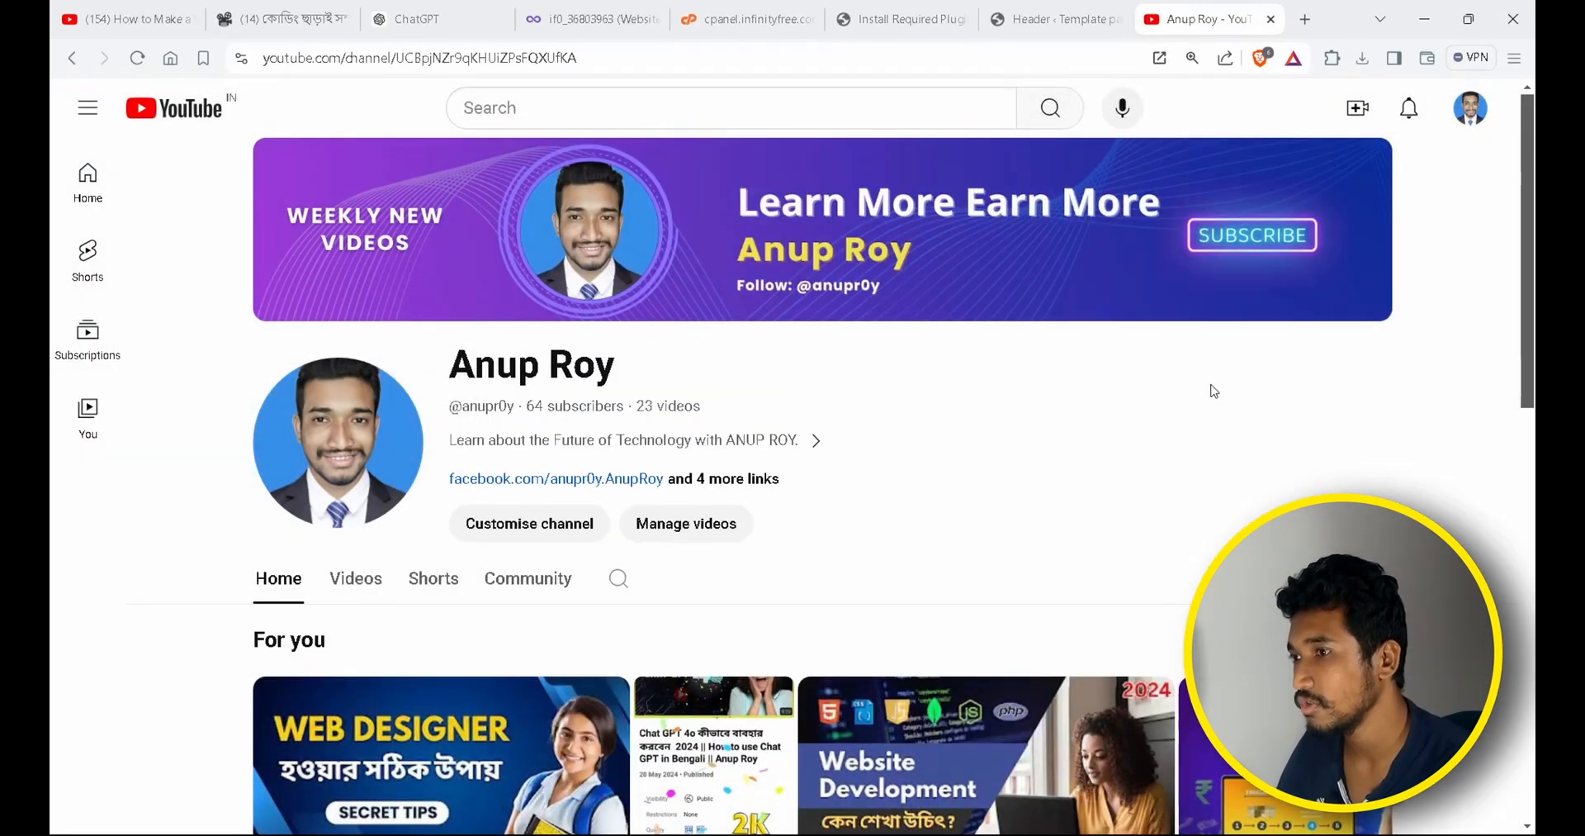
pyautogui.click(757, 487)
pyautogui.moveTo(778, 672); pyautogui.dragTo(563, 683)
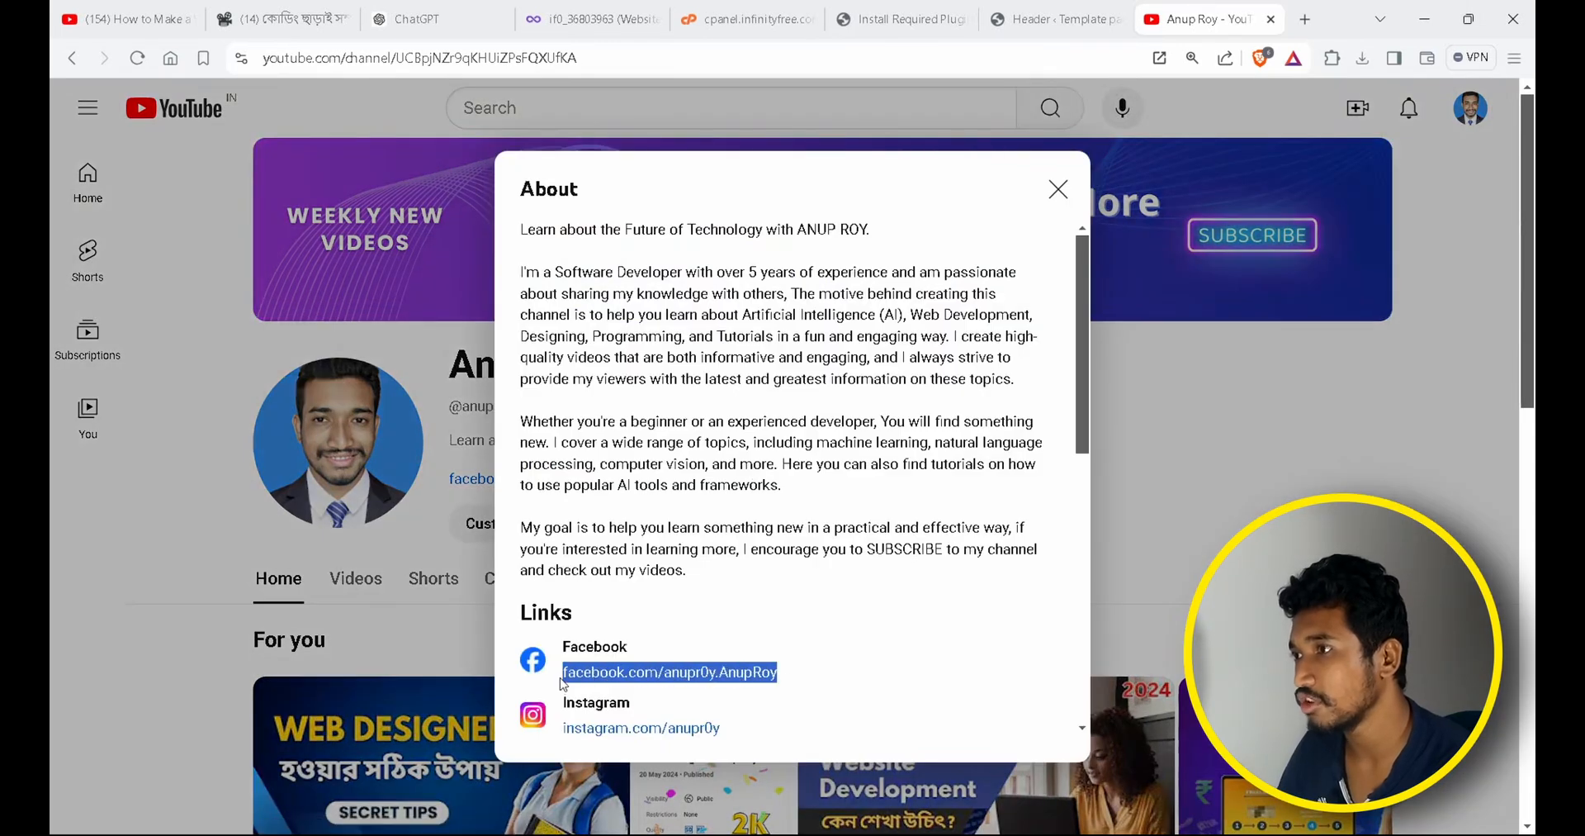
pyautogui.click(1053, 19)
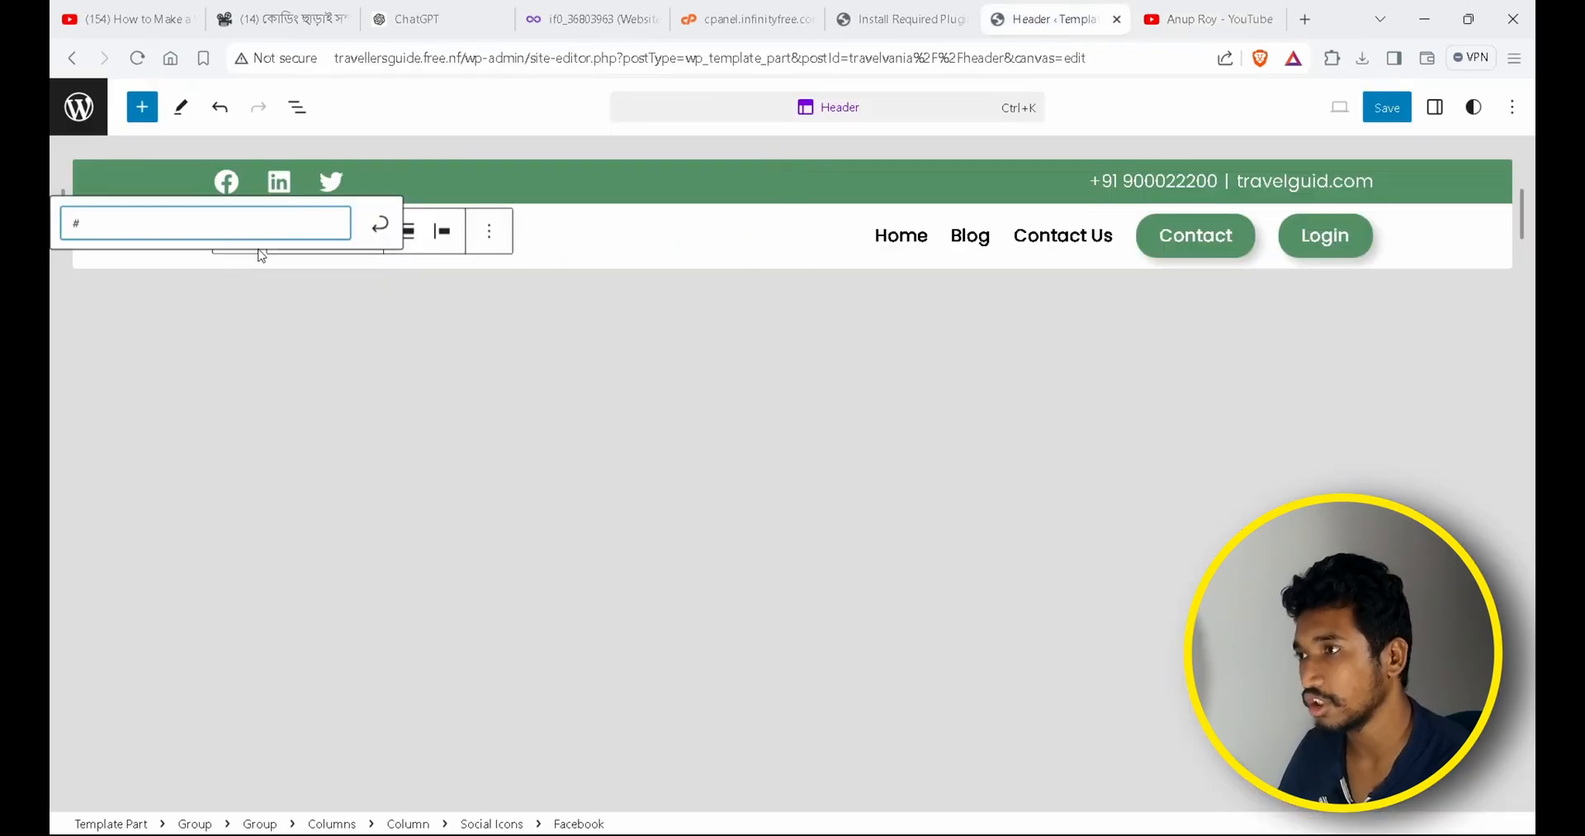
pyautogui.hotkey('ctrl', 'v')
pyautogui.click(379, 224)
# Link the header's LinkedIn icon to the LinkedIn address copied from the YouTube channel's About details.
pyautogui.click(282, 191)
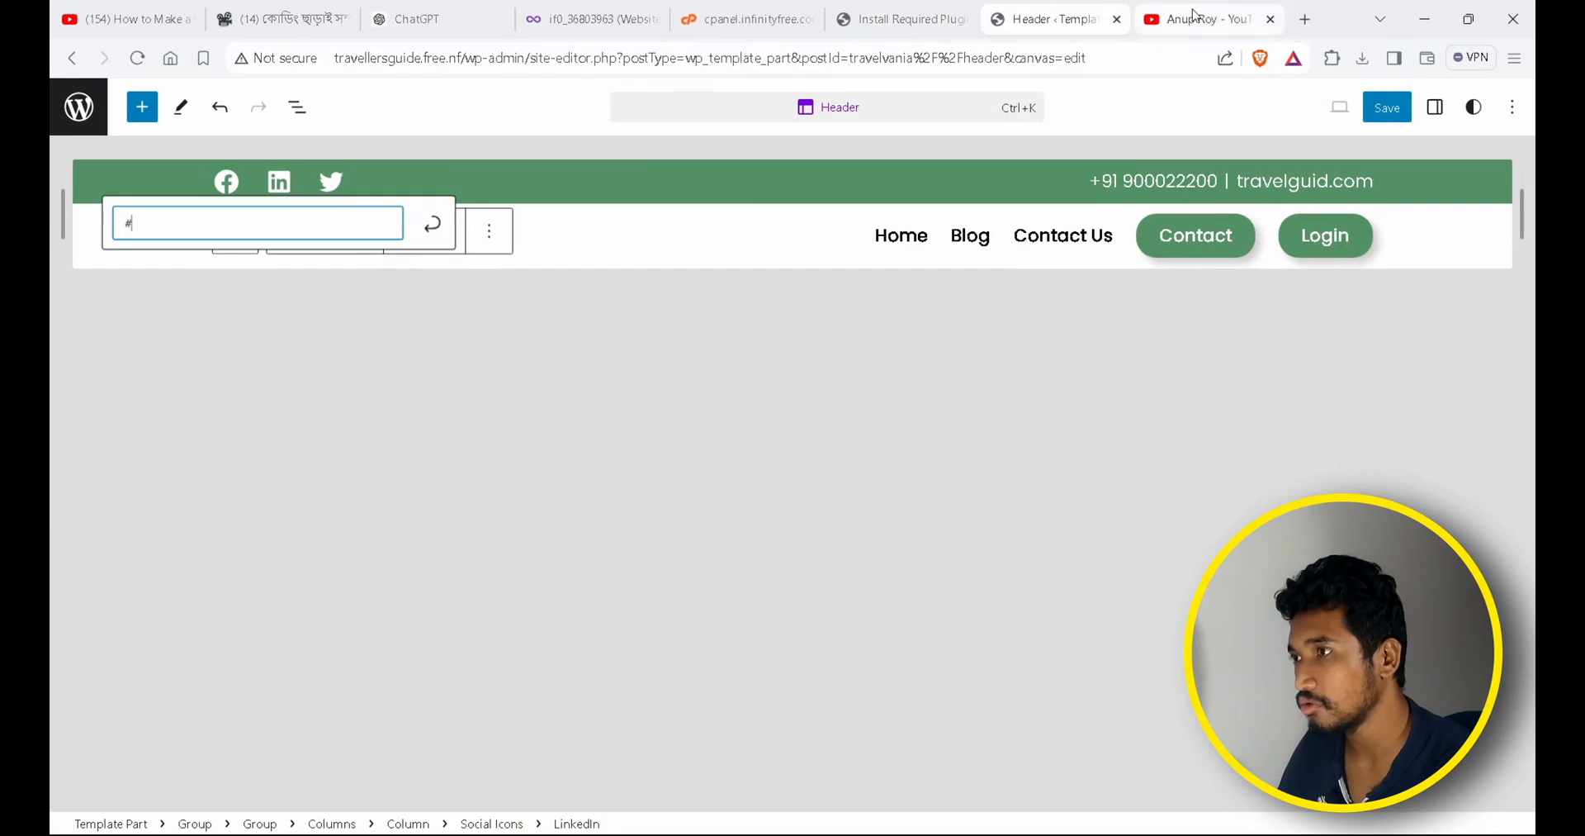
pyautogui.click(1197, 17)
pyautogui.scroll(-4, 743, 517)
pyautogui.moveTo(723, 514); pyautogui.dragTo(570, 518)
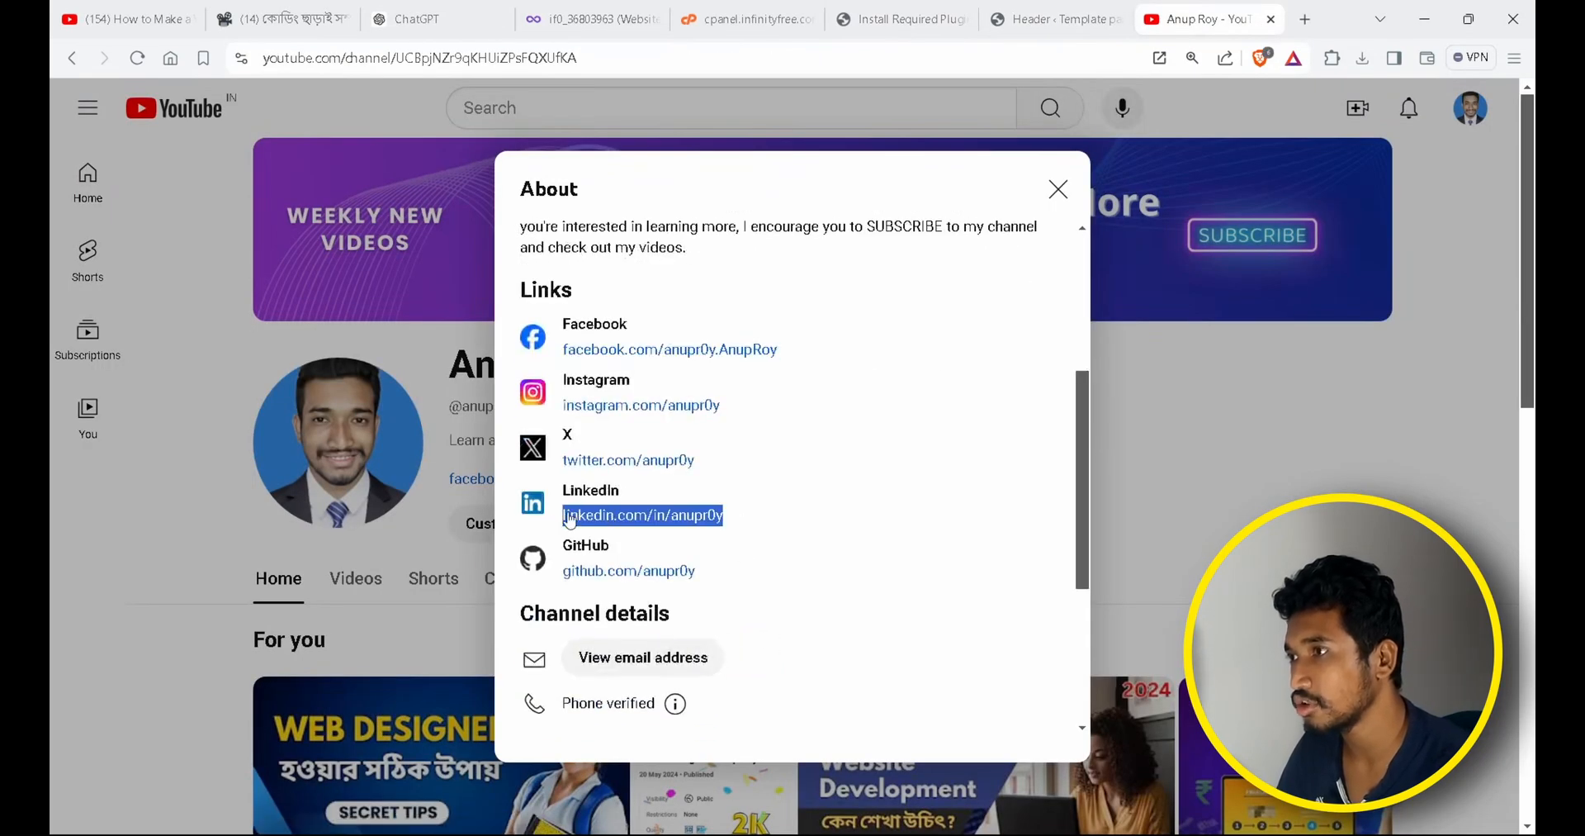
pyautogui.click(1028, 7)
pyautogui.click(432, 224)
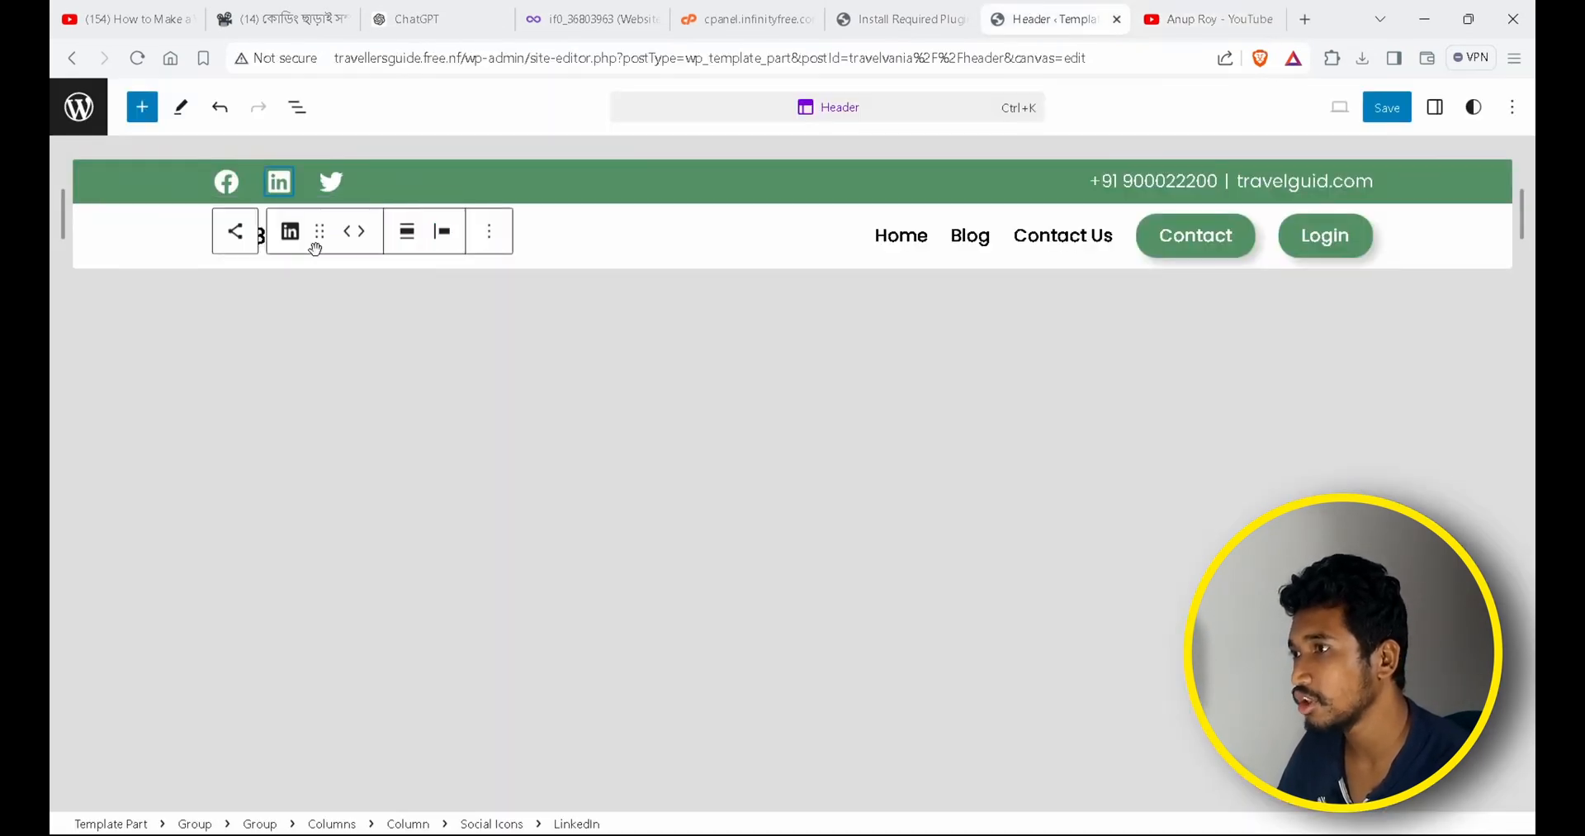
pyautogui.click(580, 237)
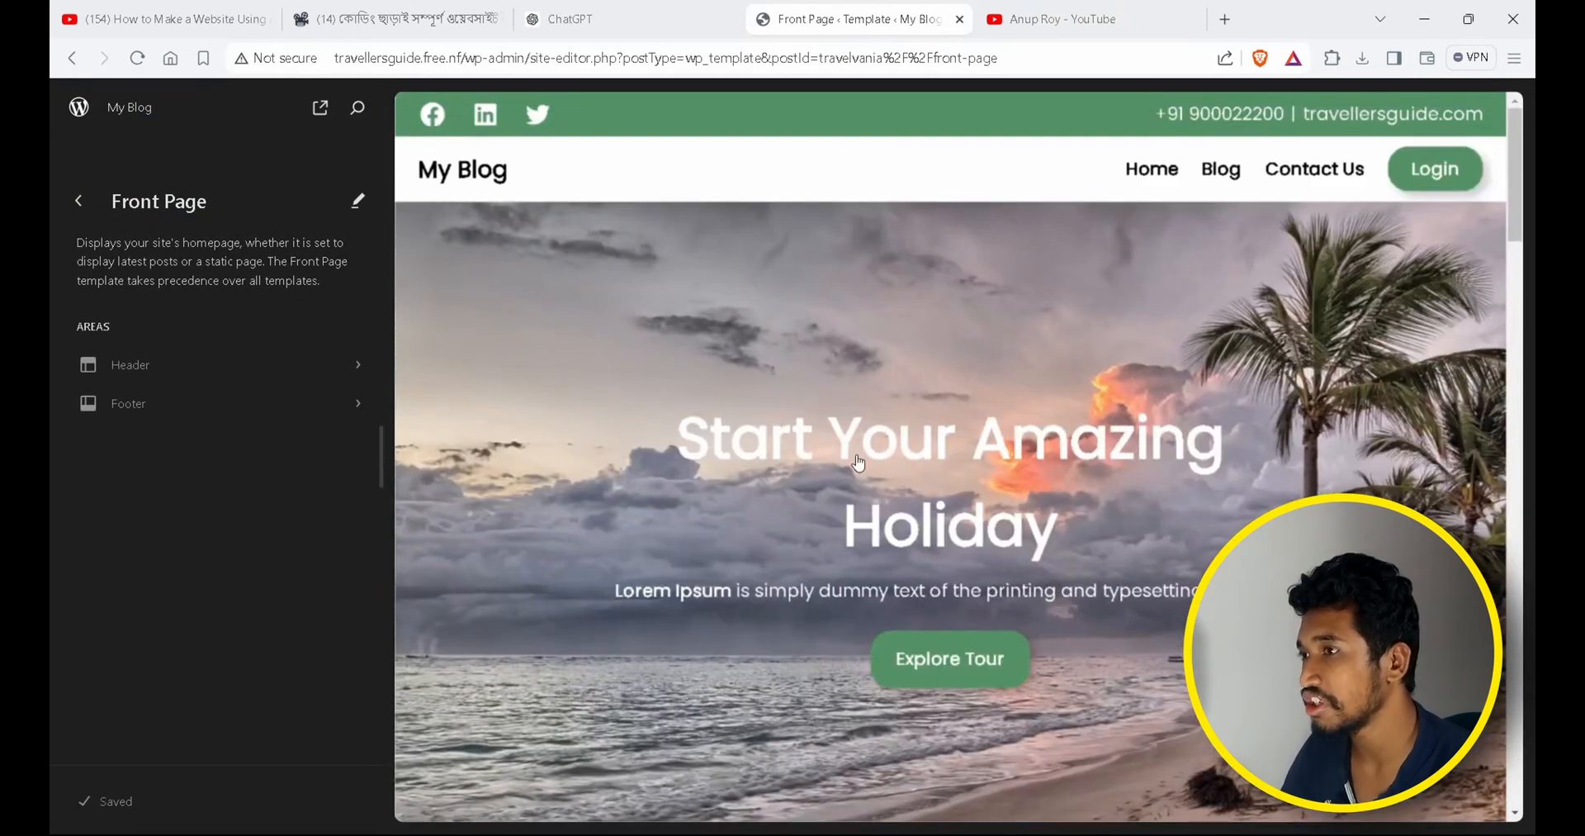
# Open the Front Page template for editing and replace the hero heading with "Discover Your Next Adventure" copied from the ChatGPT answer.
pyautogui.click(859, 463)
pyautogui.click(710, 475)
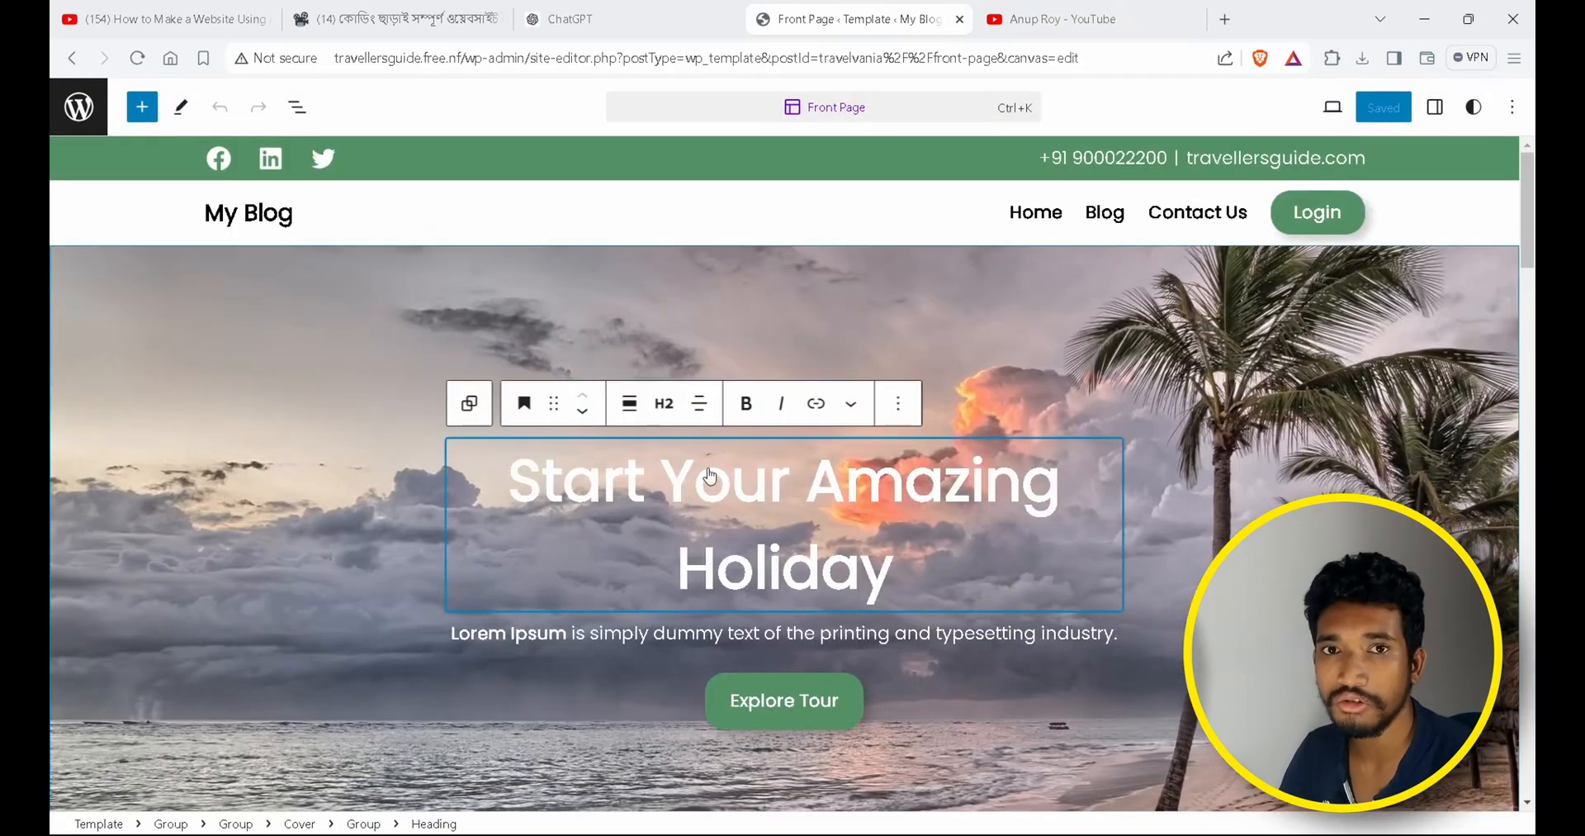
pyautogui.click(568, 18)
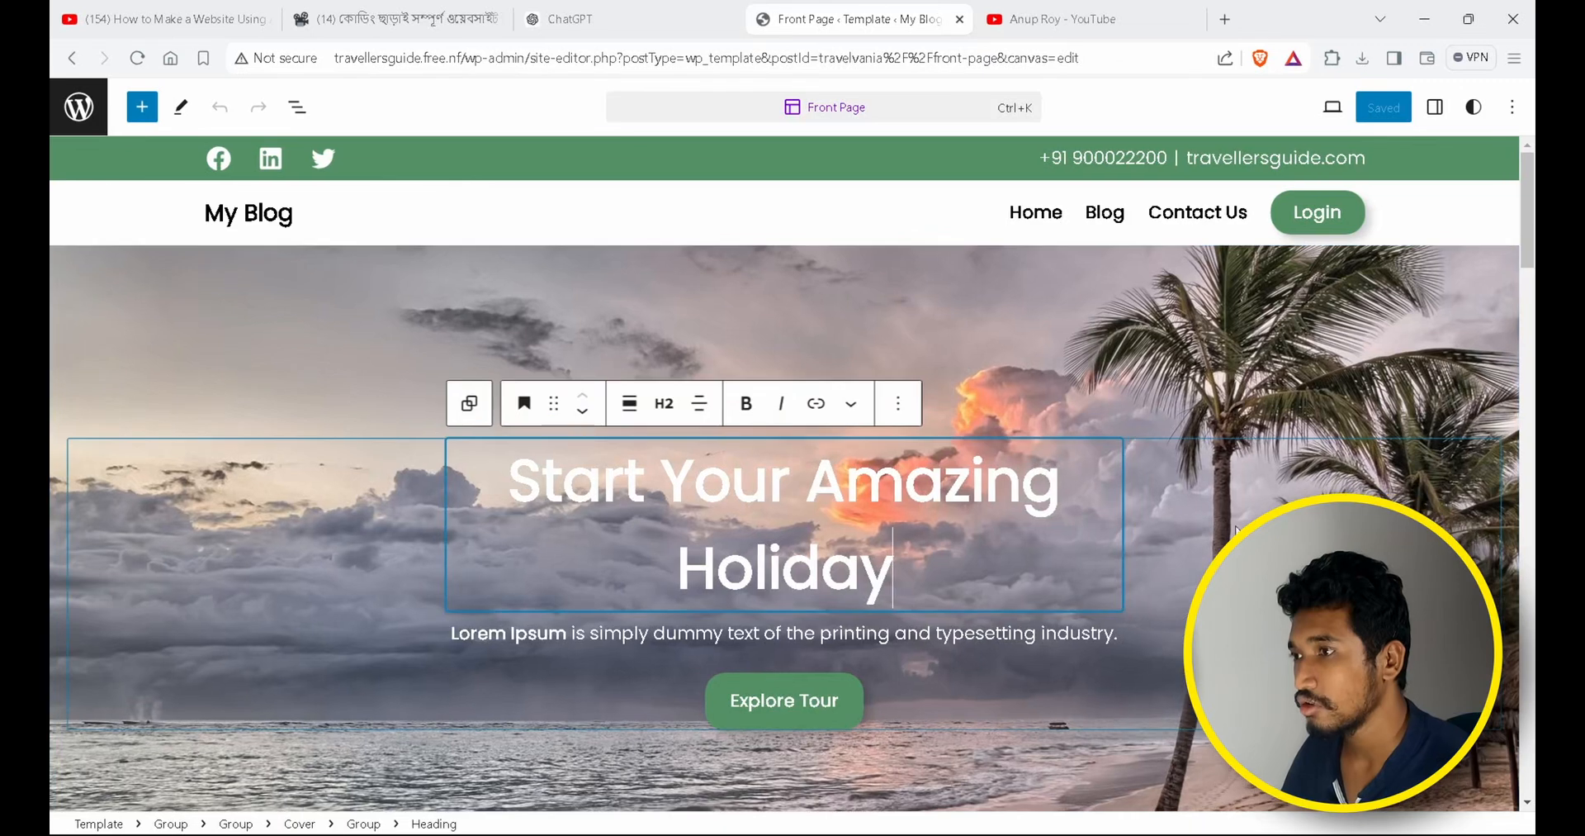
pyautogui.click(1474, 107)
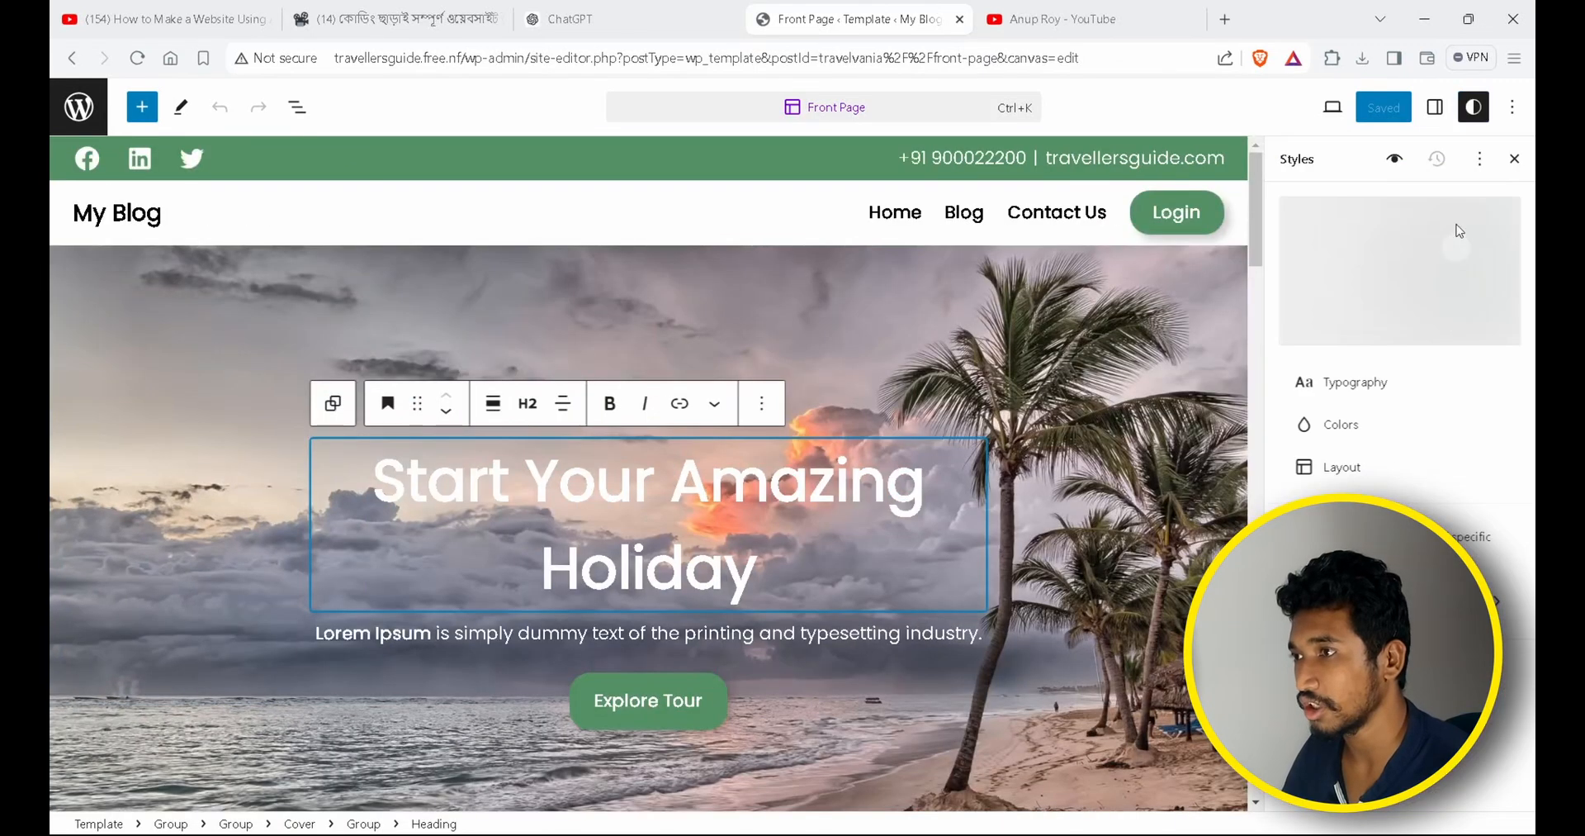
pyautogui.click(1513, 158)
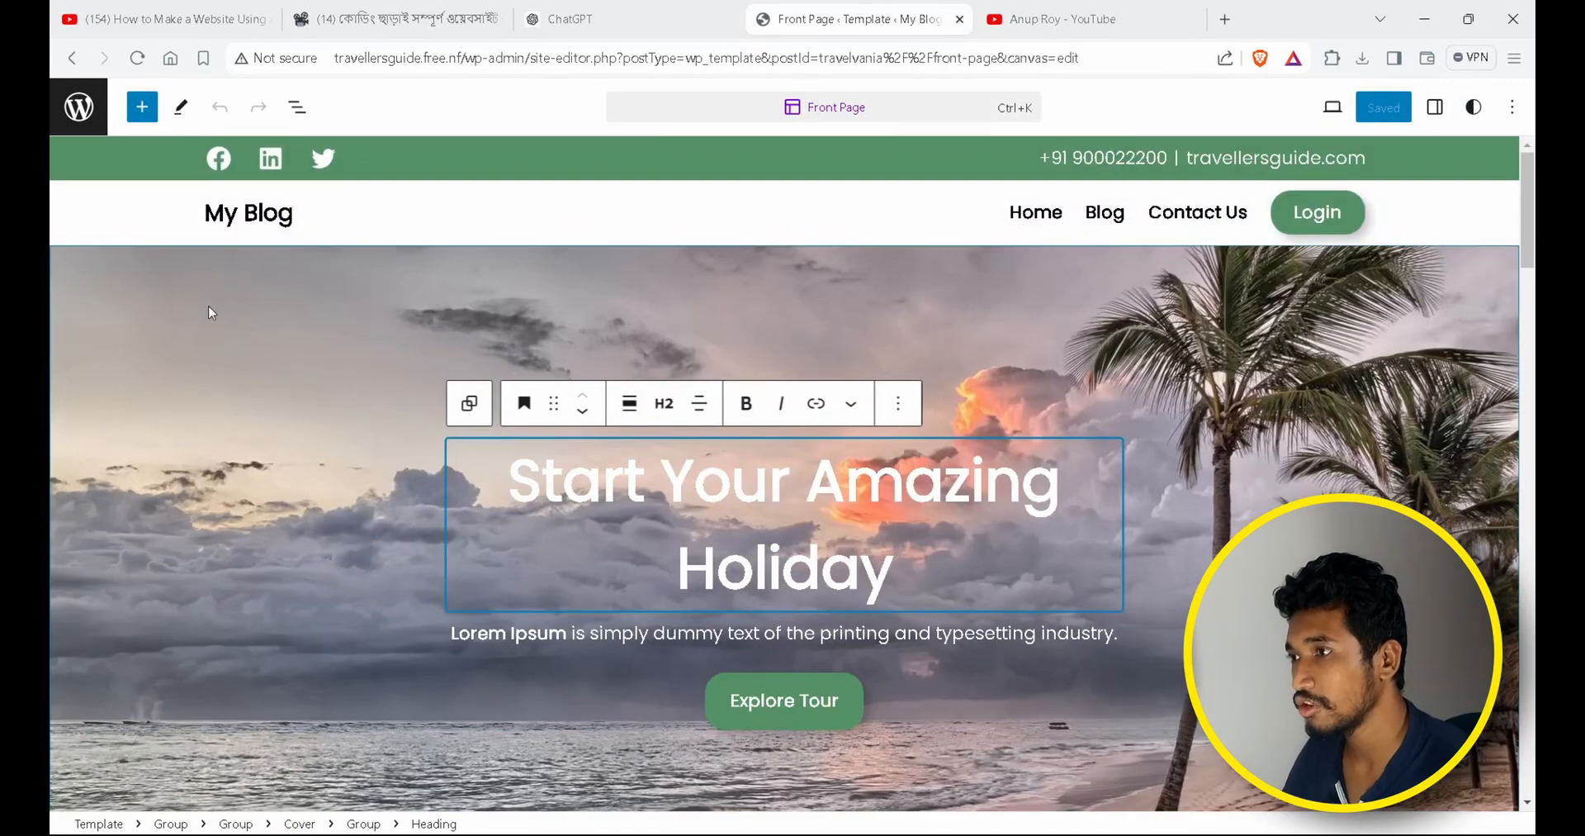
pyautogui.click(673, 20)
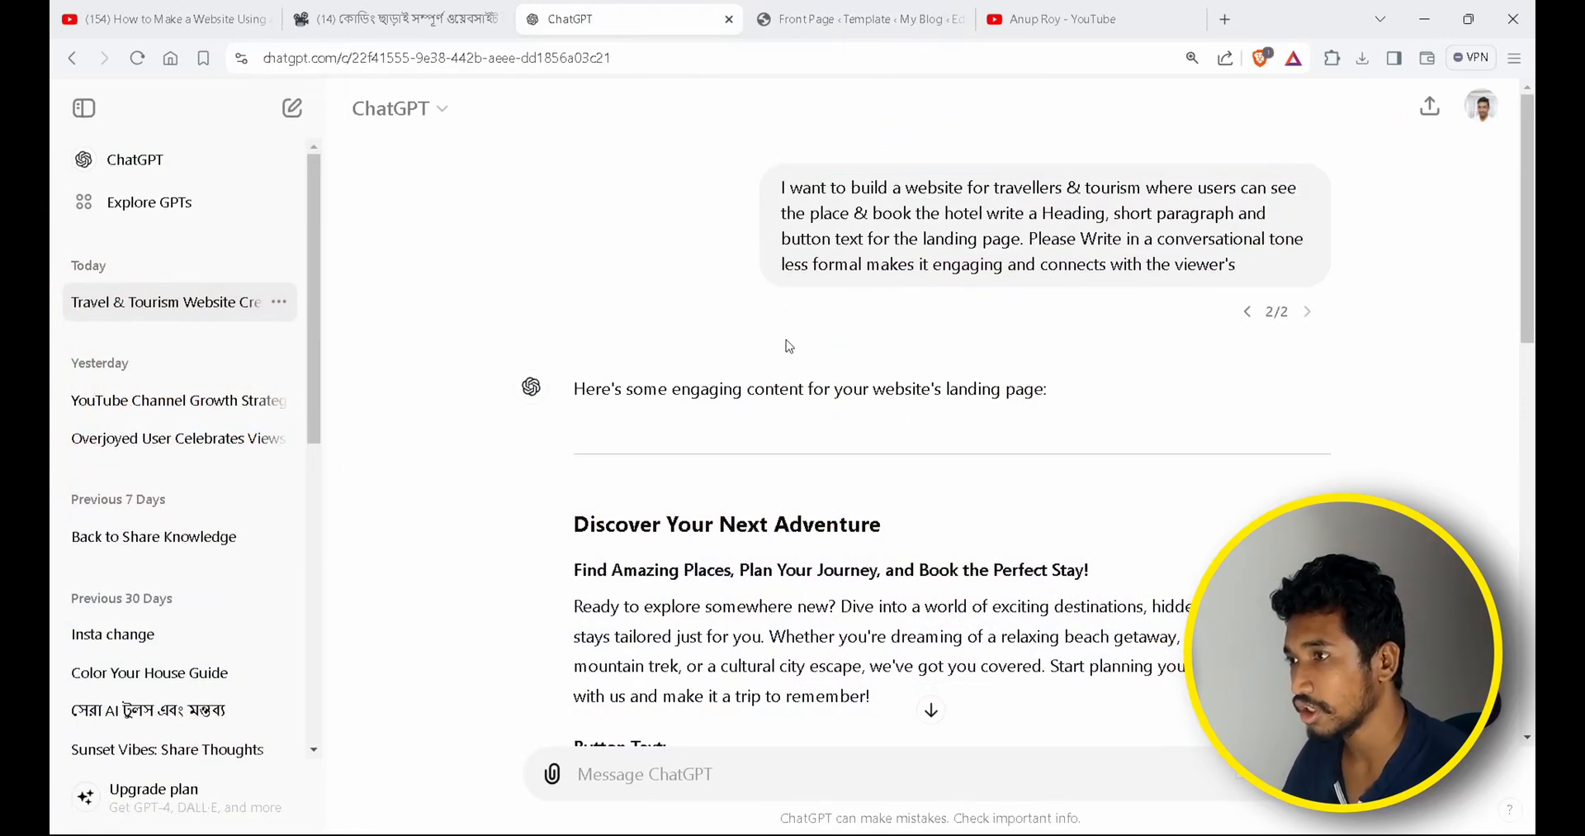
pyautogui.moveTo(856, 533); pyautogui.dragTo(568, 526)
pyautogui.hotkey('ctrl', 'c')
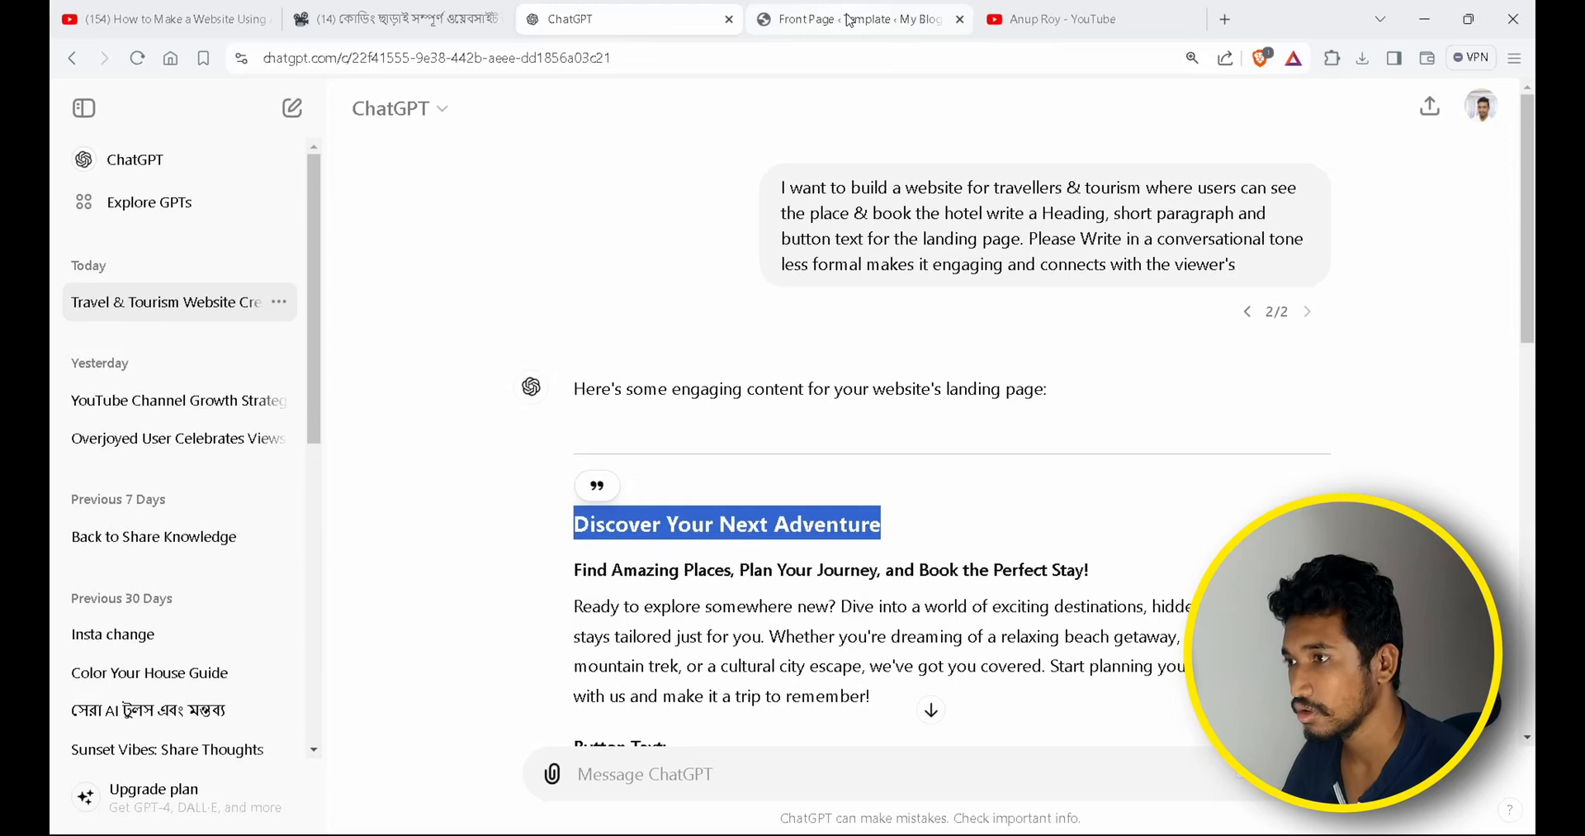
pyautogui.click(859, 19)
pyautogui.hotkey('ctrl', 'a')
pyautogui.hotkey('ctrl', 'v')
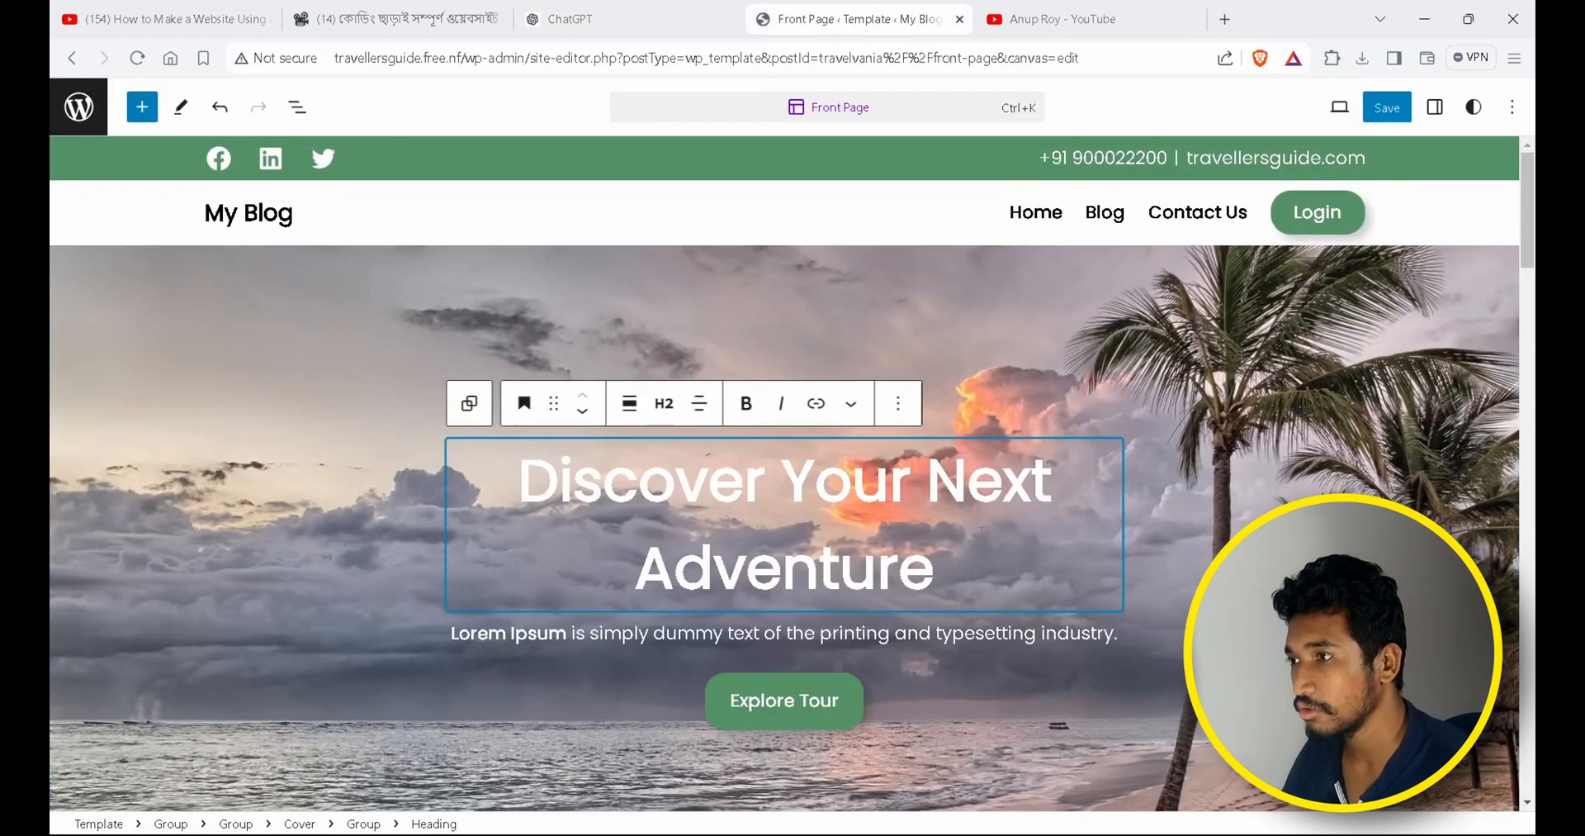
# Replace the hero's Lorem Ipsum line with ChatGPT's "Find Amazing Places, Plan Your Journey, and Book the Perfect Stay!".
pyautogui.click(1035, 645)
pyautogui.hotkey('ctrl', 'shift', 'Tab')
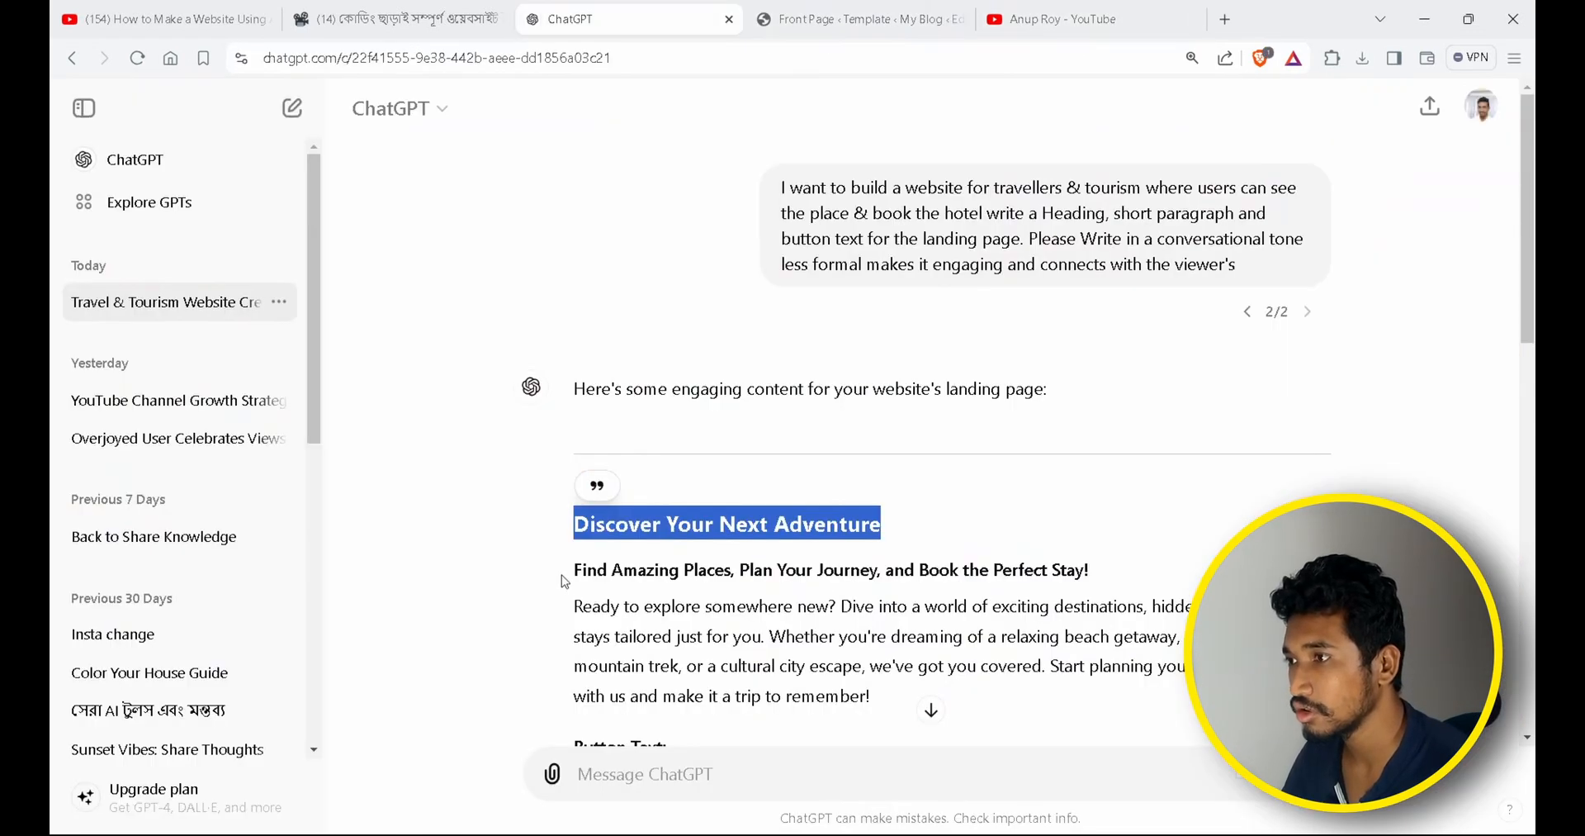
pyautogui.moveTo(576, 575); pyautogui.dragTo(1091, 561)
pyautogui.click(810, 18)
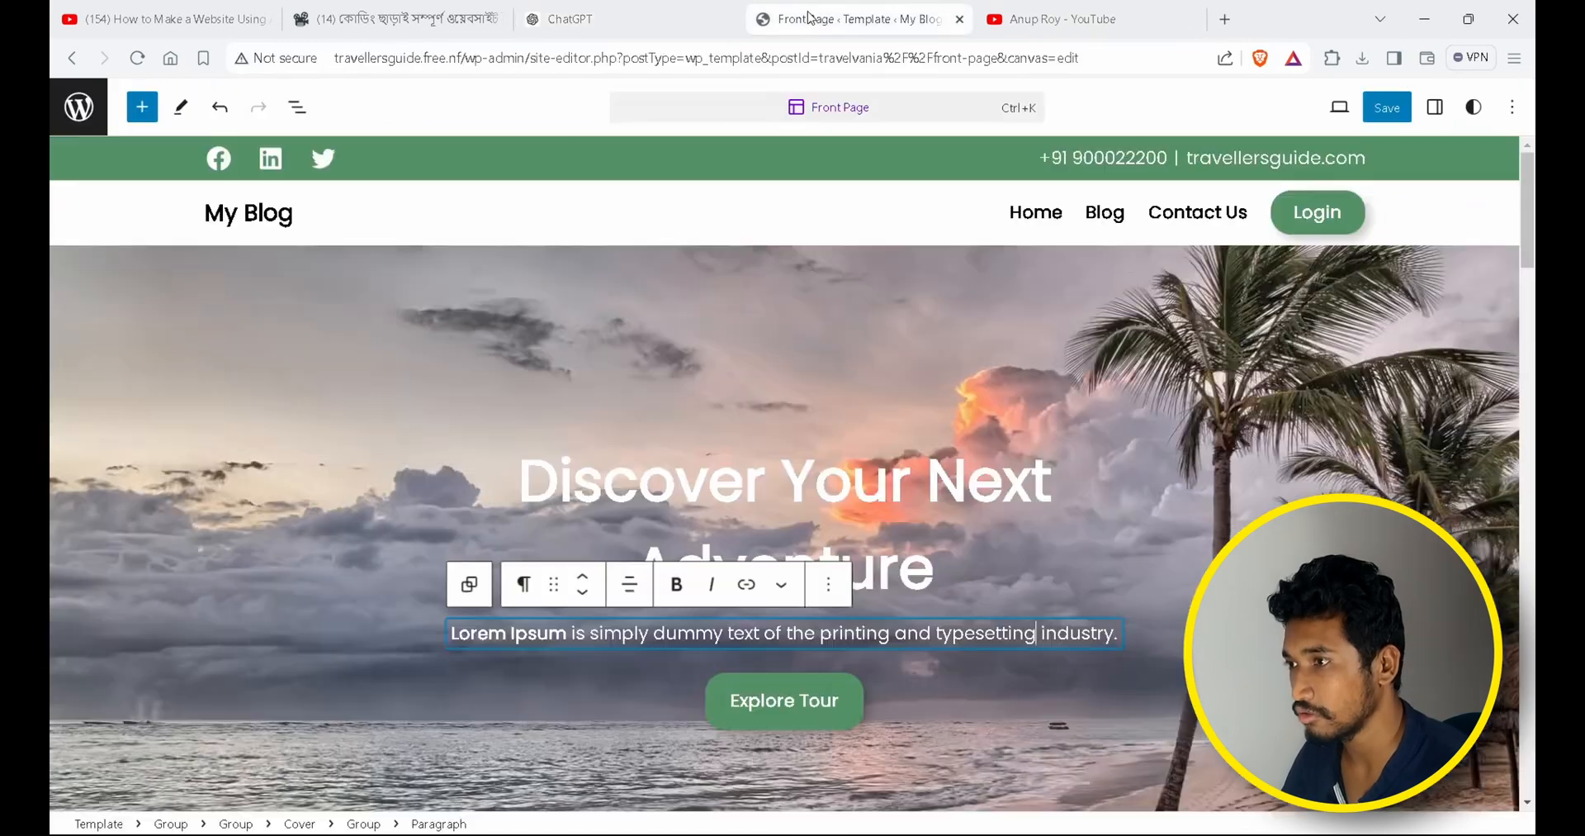
pyautogui.hotkey('ctrl', 'a')
pyautogui.hotkey('ctrl', 'v')
# Change the hero's "Explore Tour" button text to "Book Now".
pyautogui.scroll(-2, 1175, 523)
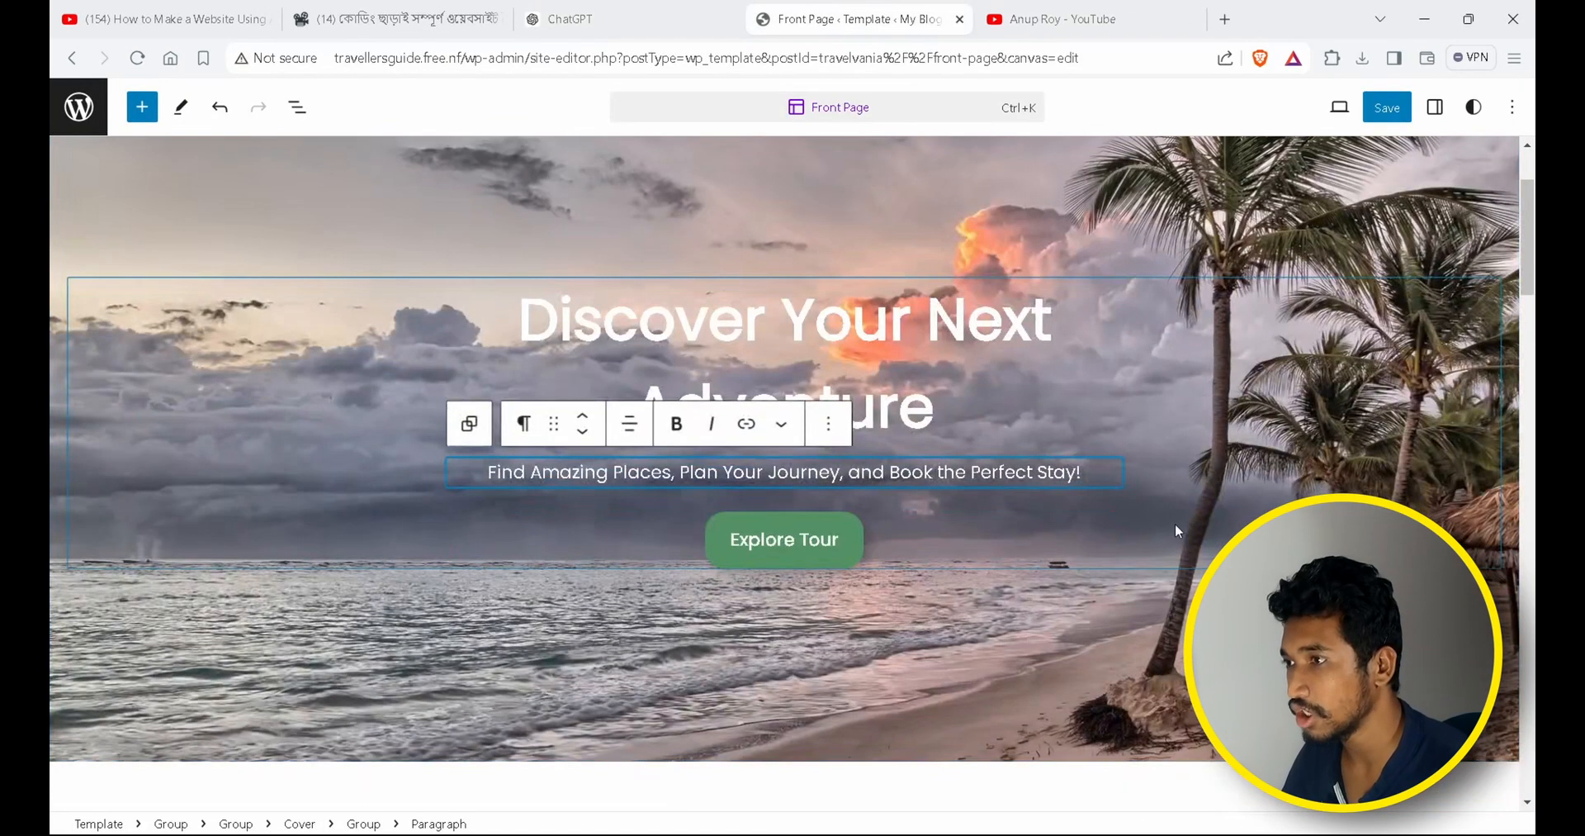
pyautogui.click(784, 539)
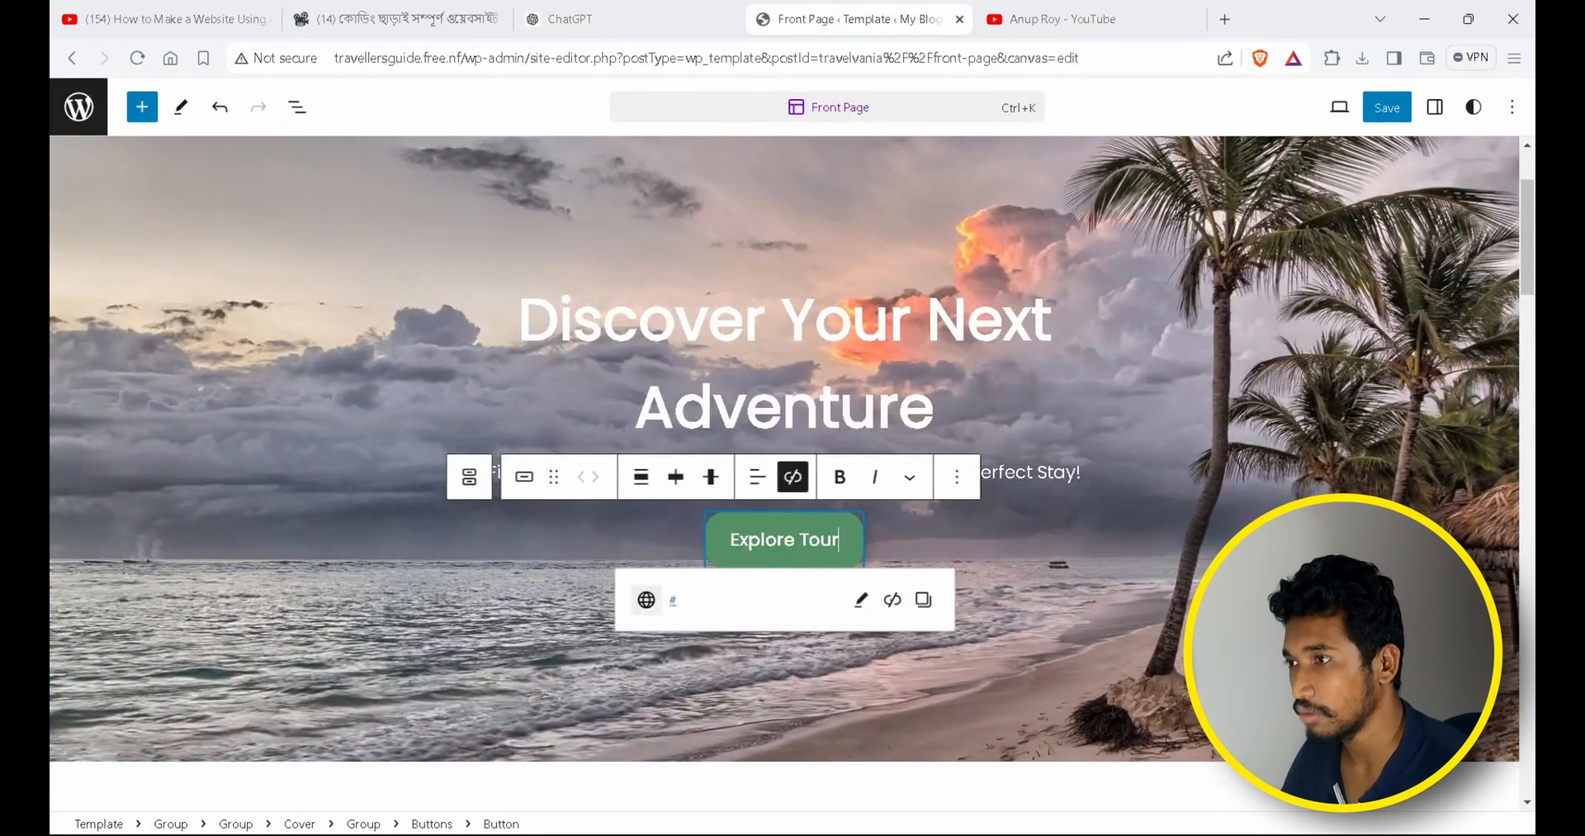
pyautogui.hotkey('ctrl', 'a')
pyautogui.press('BackSpace')
pyautogui.write('Book No')
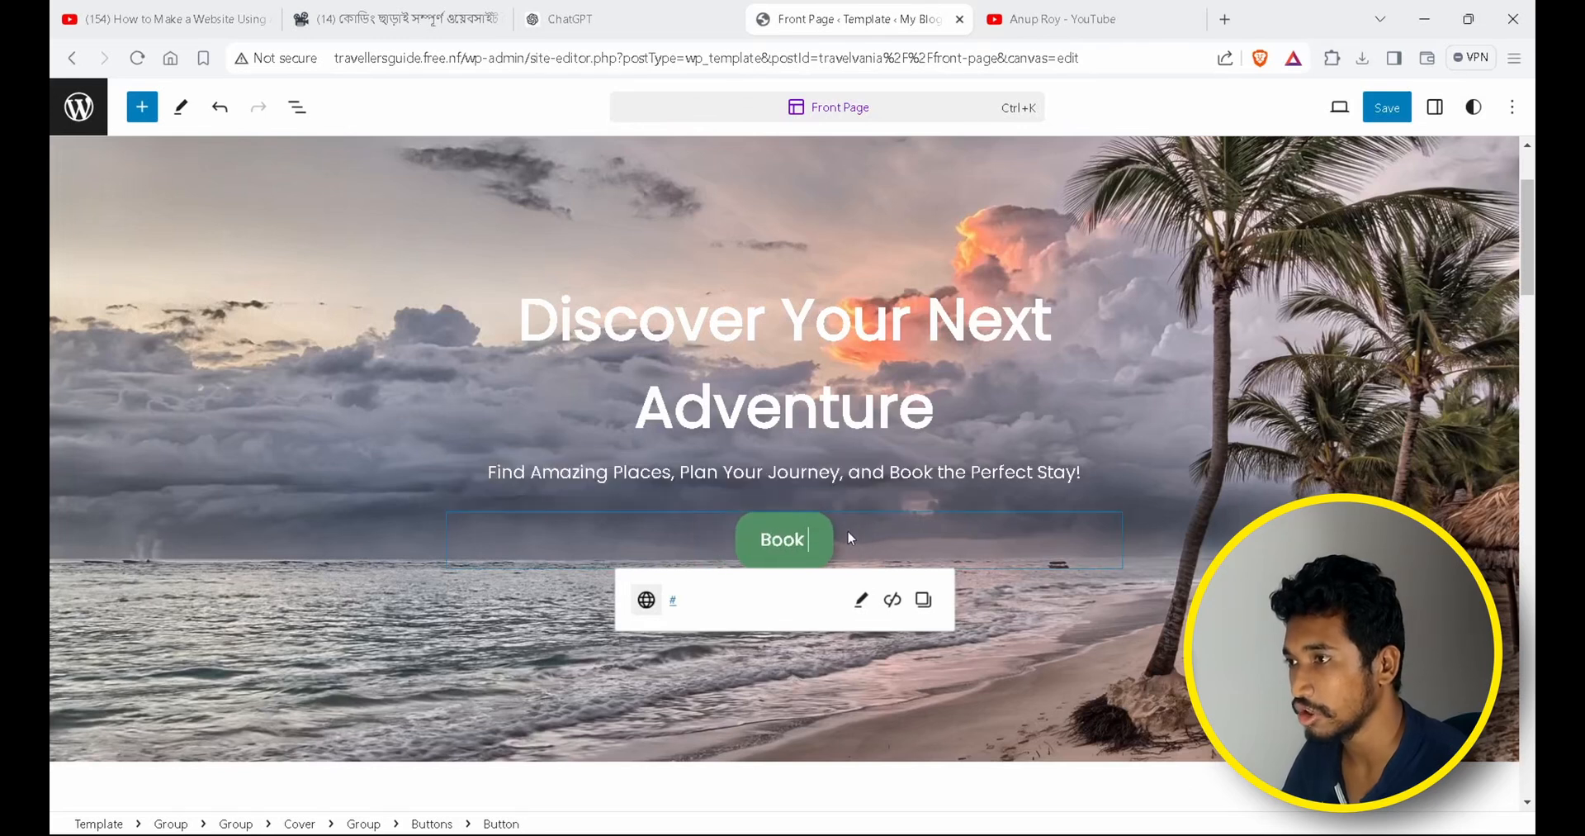
pyautogui.write('w')
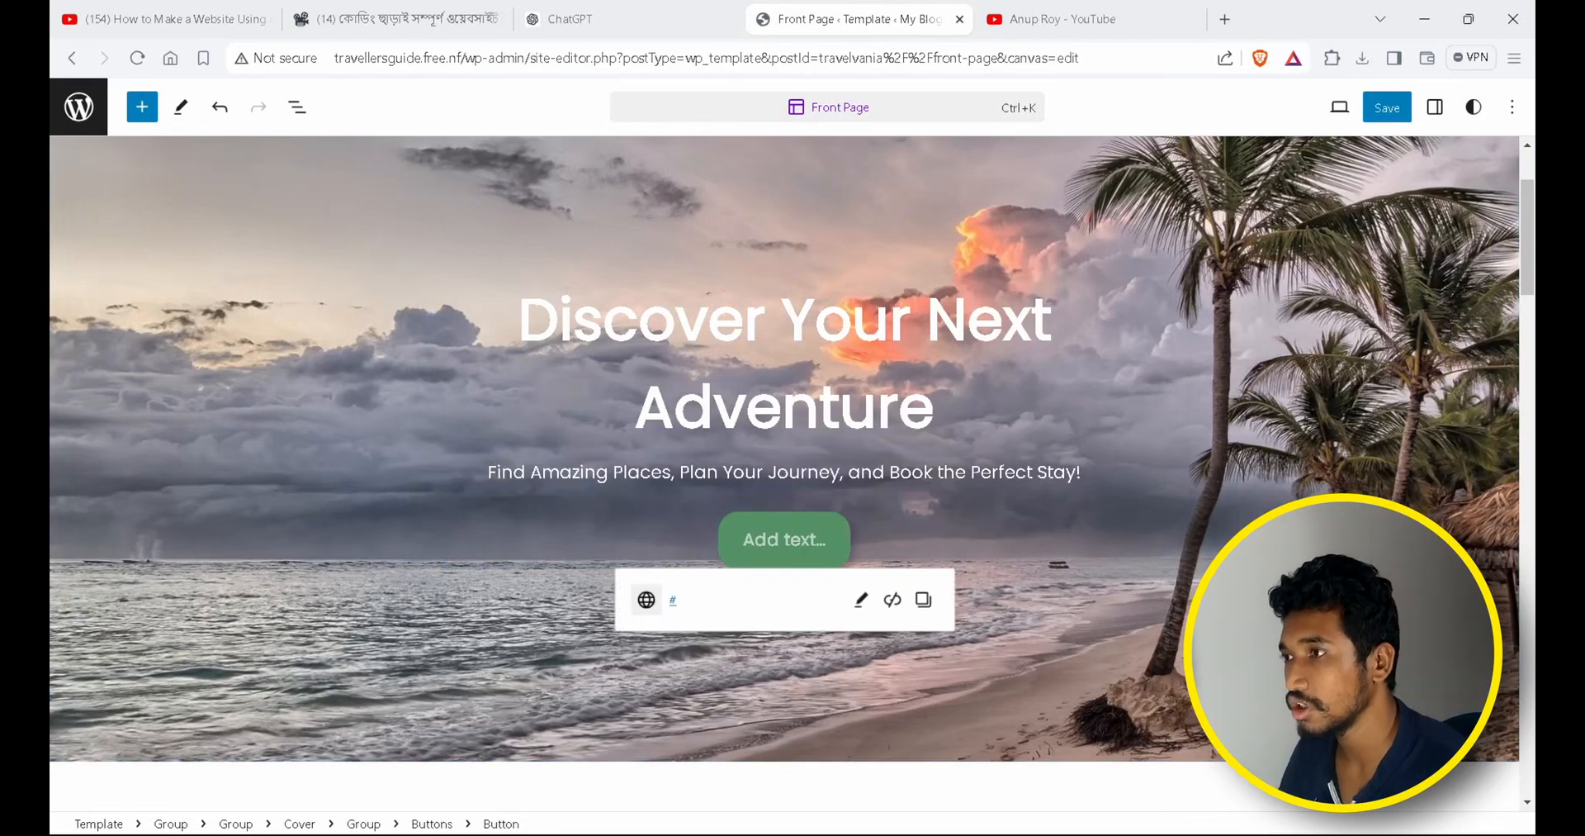
pyautogui.write('Book Now')
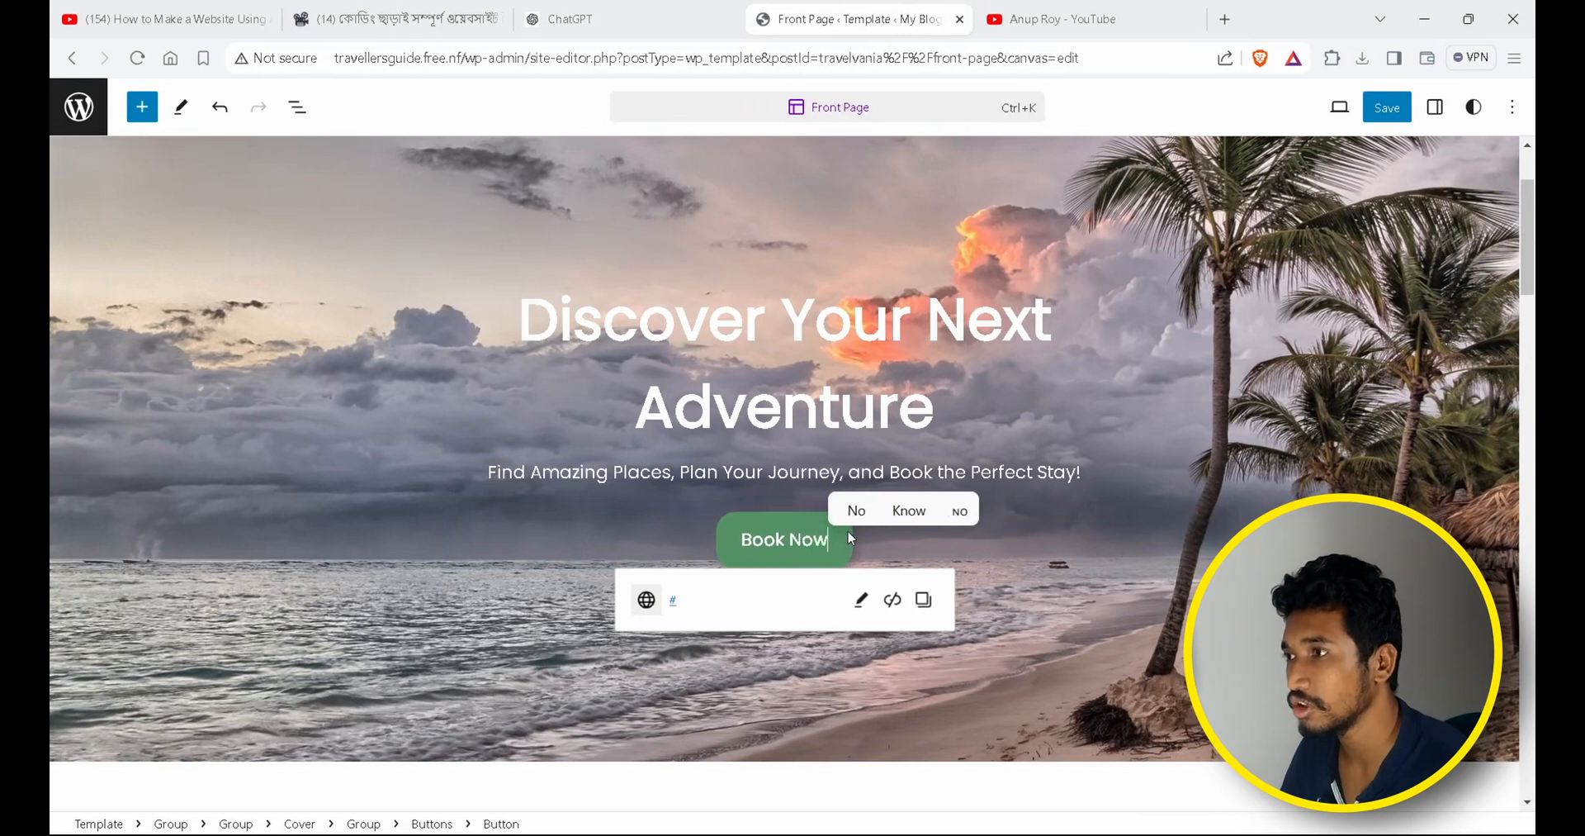
# Replace the hero cover's beach background by uploading BG Image.jpg from the WordPress folder.
pyautogui.click(1137, 599)
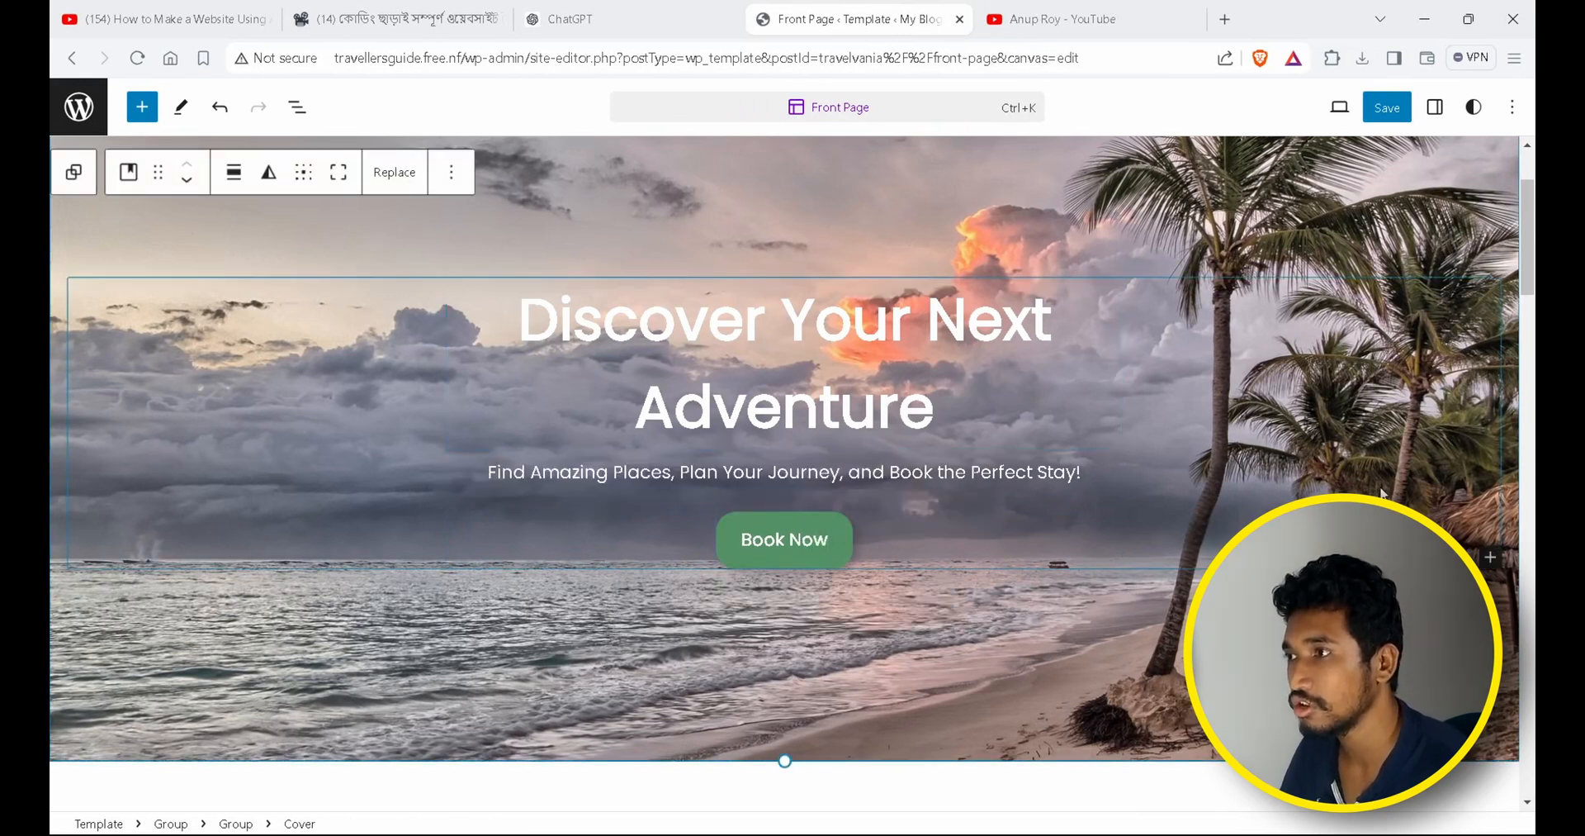
pyautogui.click(408, 187)
pyautogui.click(430, 269)
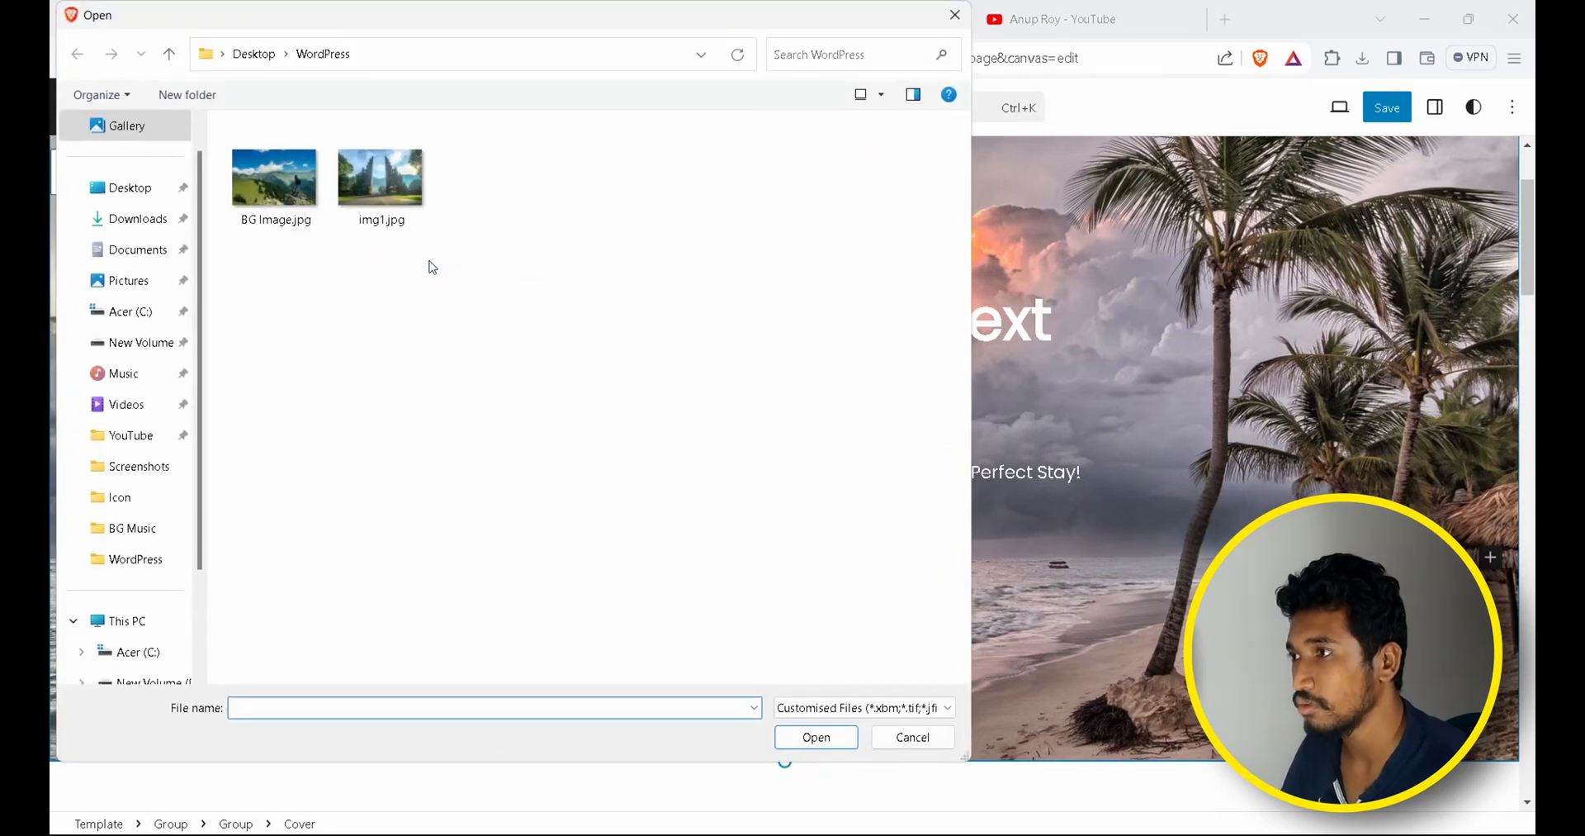
pyautogui.click(819, 749)
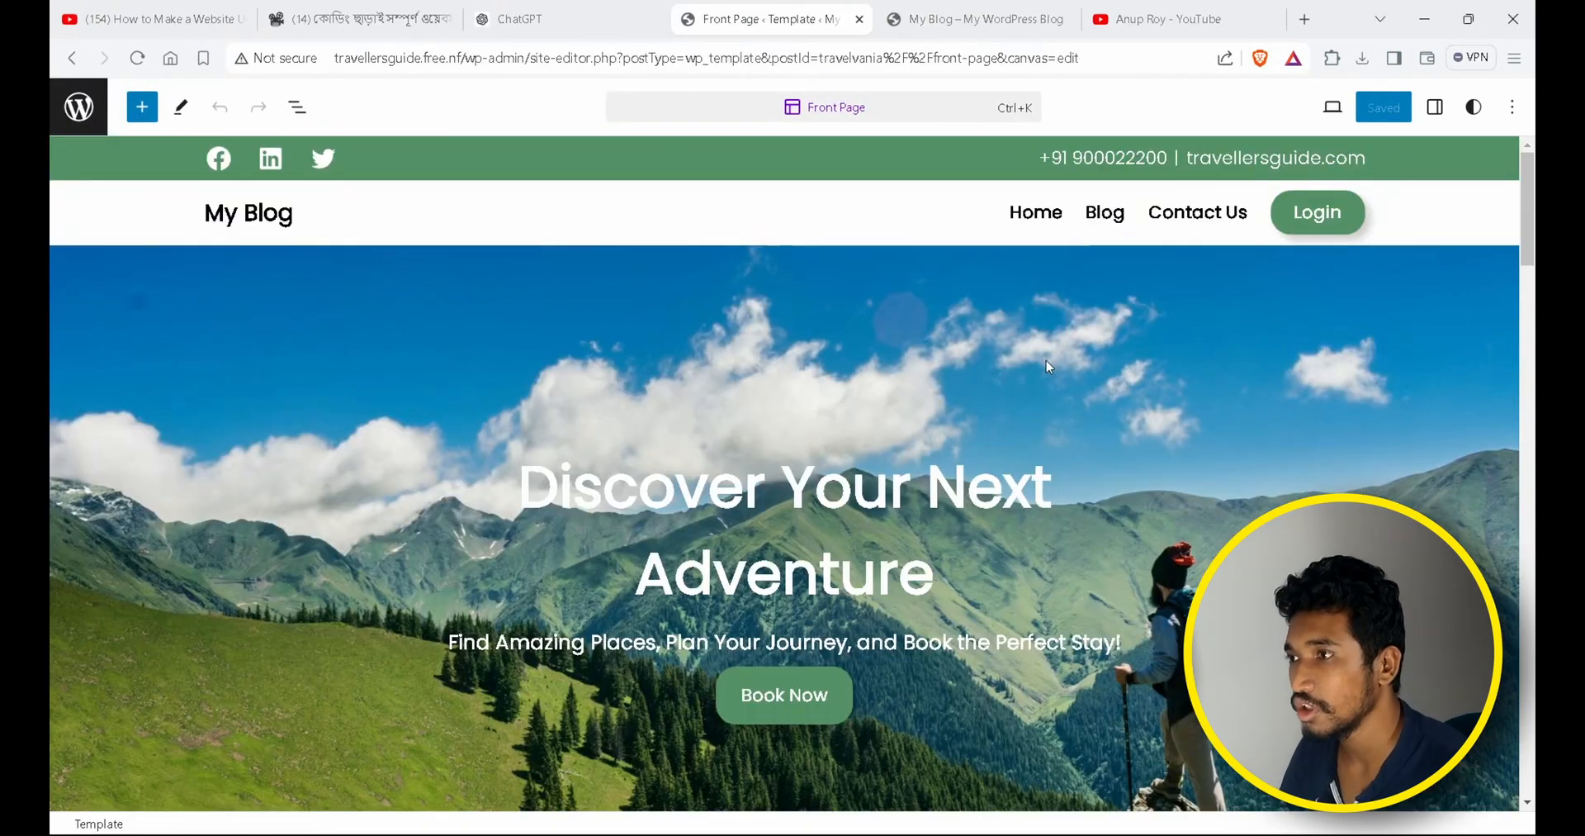
# Replace the "Best Travel Operator" paragraph with ChatGPT's text from "Ready to explore somewhere new?" through "stays tailored just for you".
pyautogui.scroll(-8, 1047, 360)
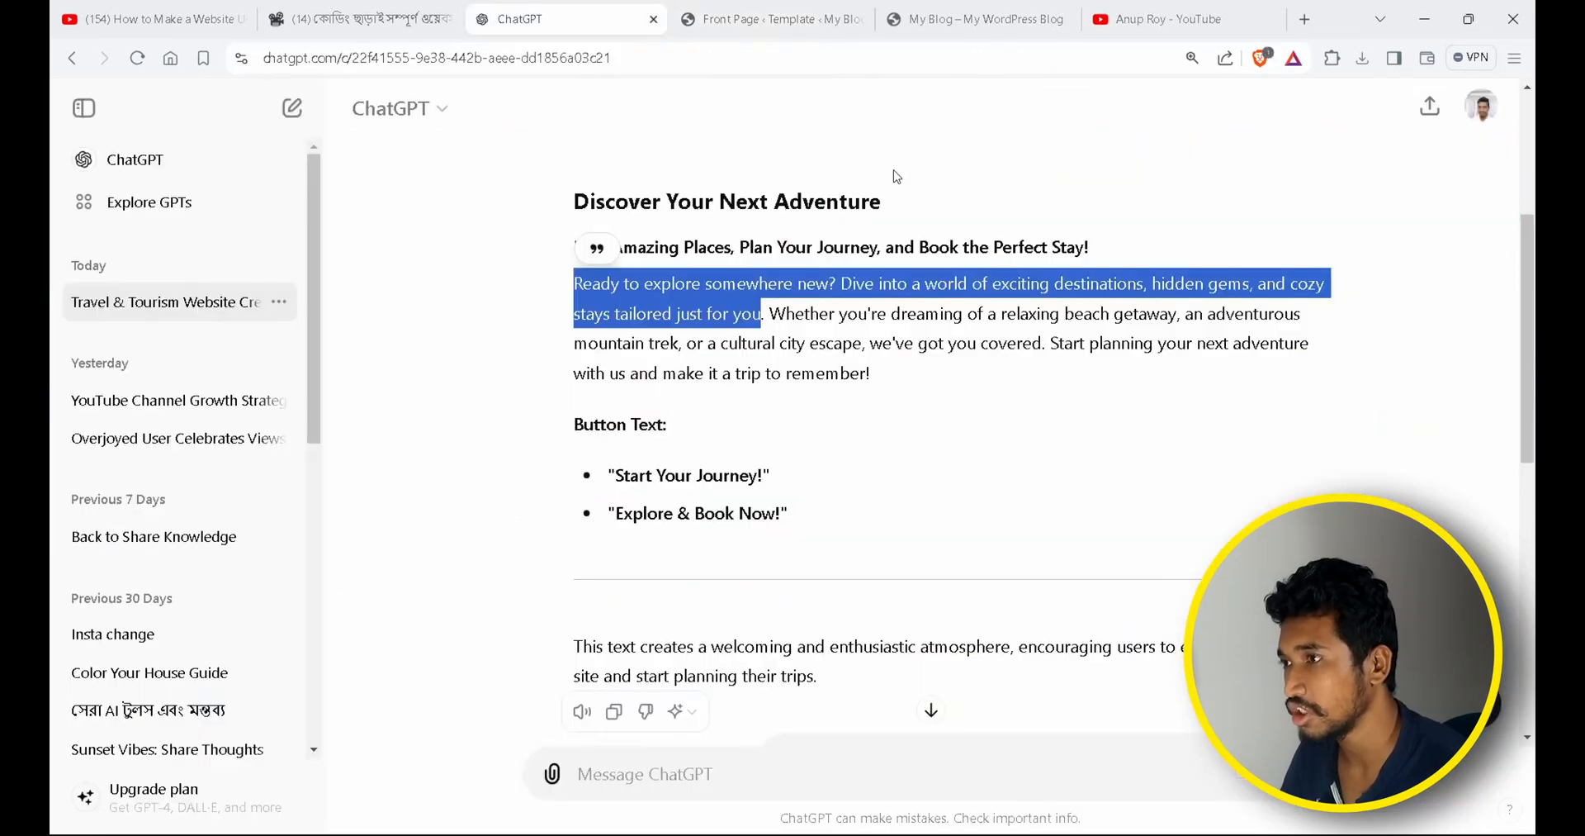
pyautogui.click(759, 18)
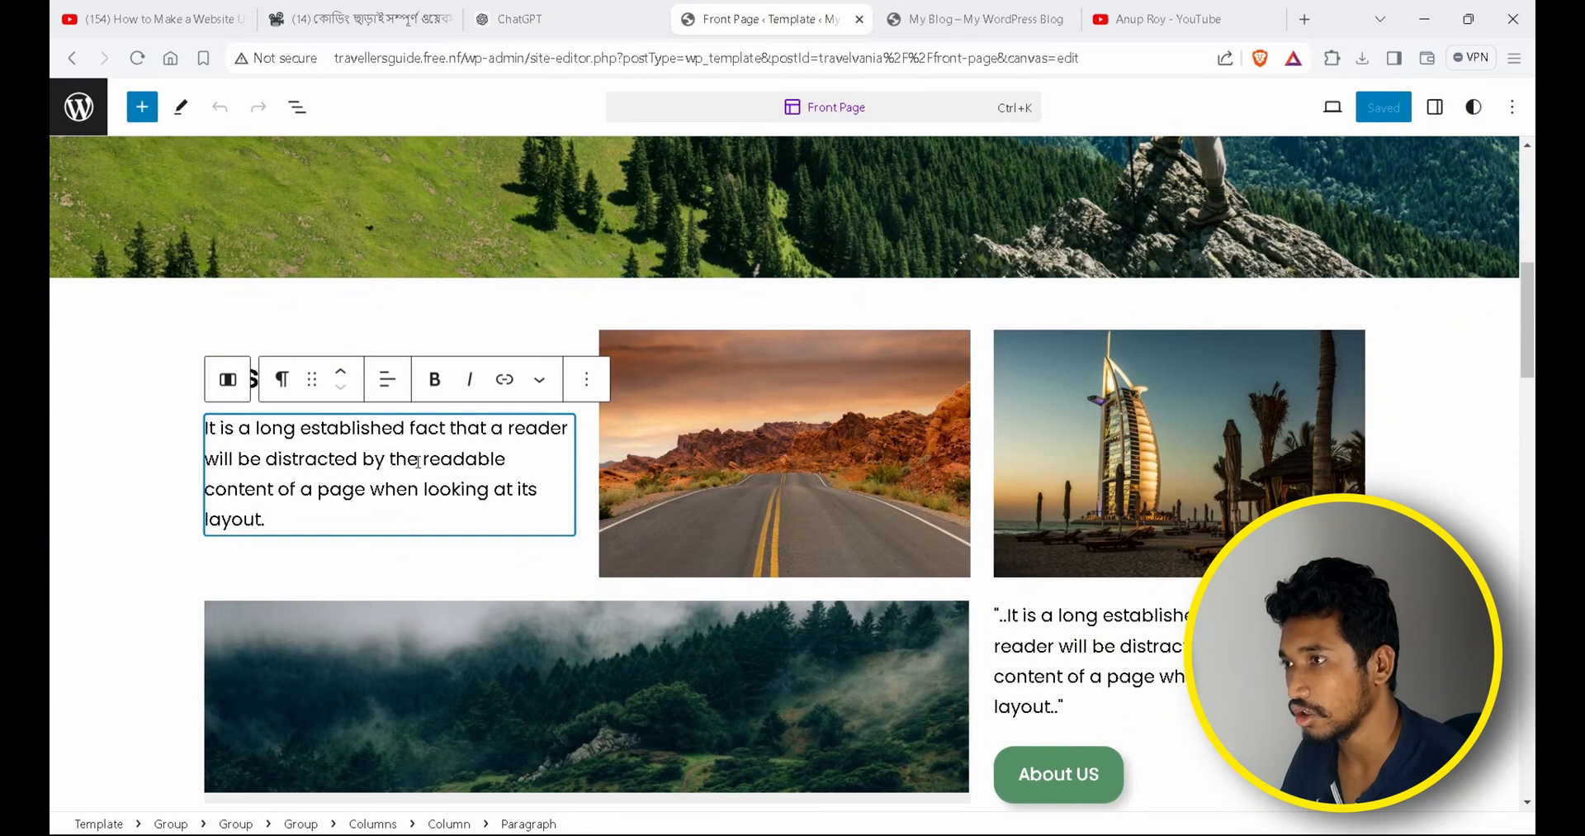
pyautogui.hotkey('ctrl', 'a')
pyautogui.write('Ready to explore somewhere new? Dive into a world of exciting destinations, hidden gems, and cozy stays tailored just for you')
# Replace the desert road image beside the "Best Travel Operator" text with an upload of img1.jpg.
pyautogui.click(750, 428)
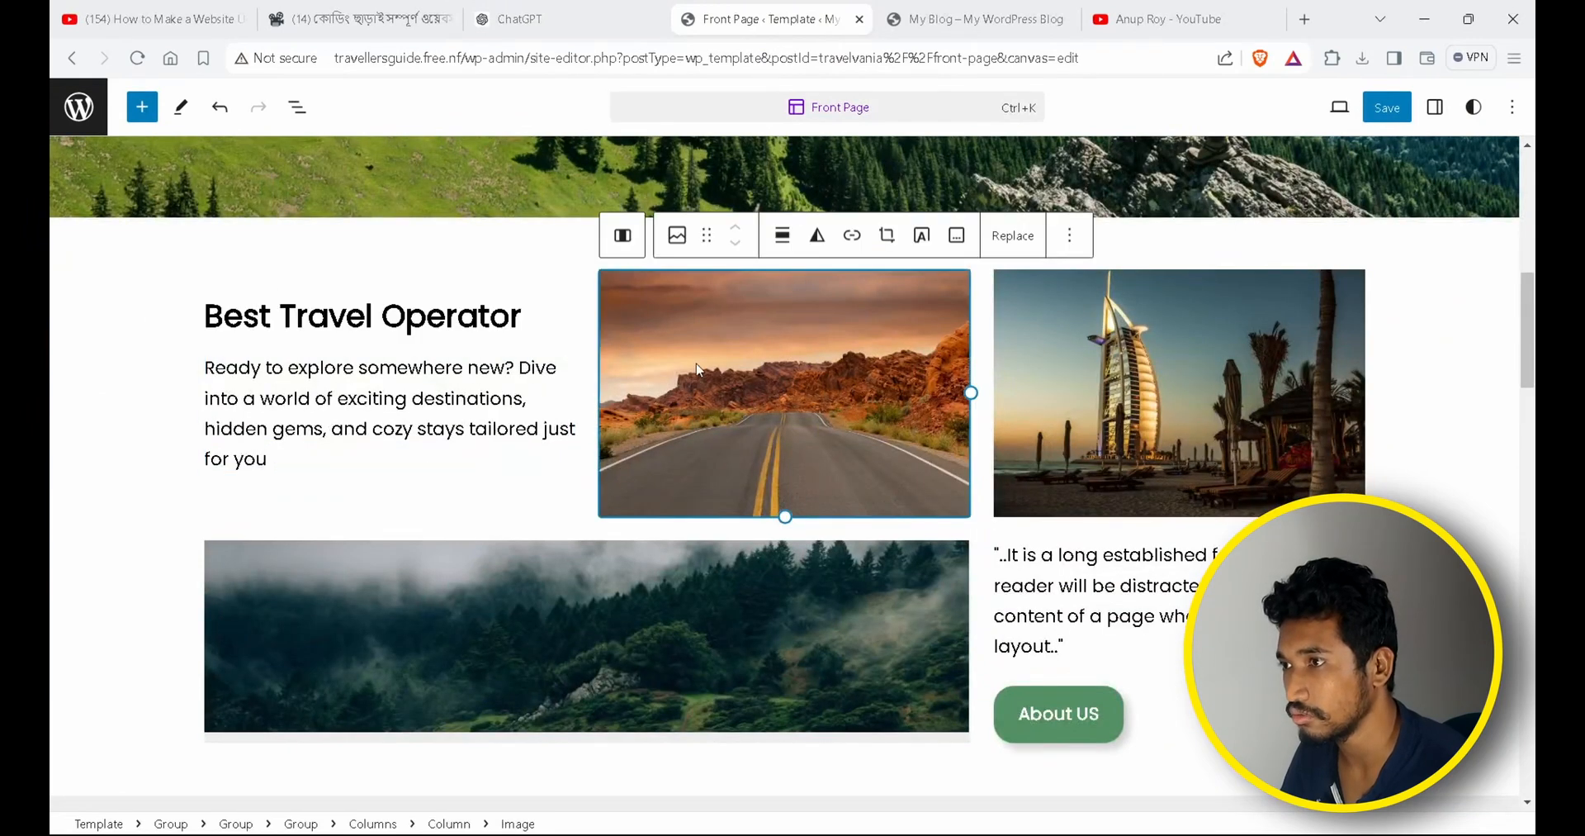
pyautogui.click(1013, 235)
pyautogui.click(1048, 332)
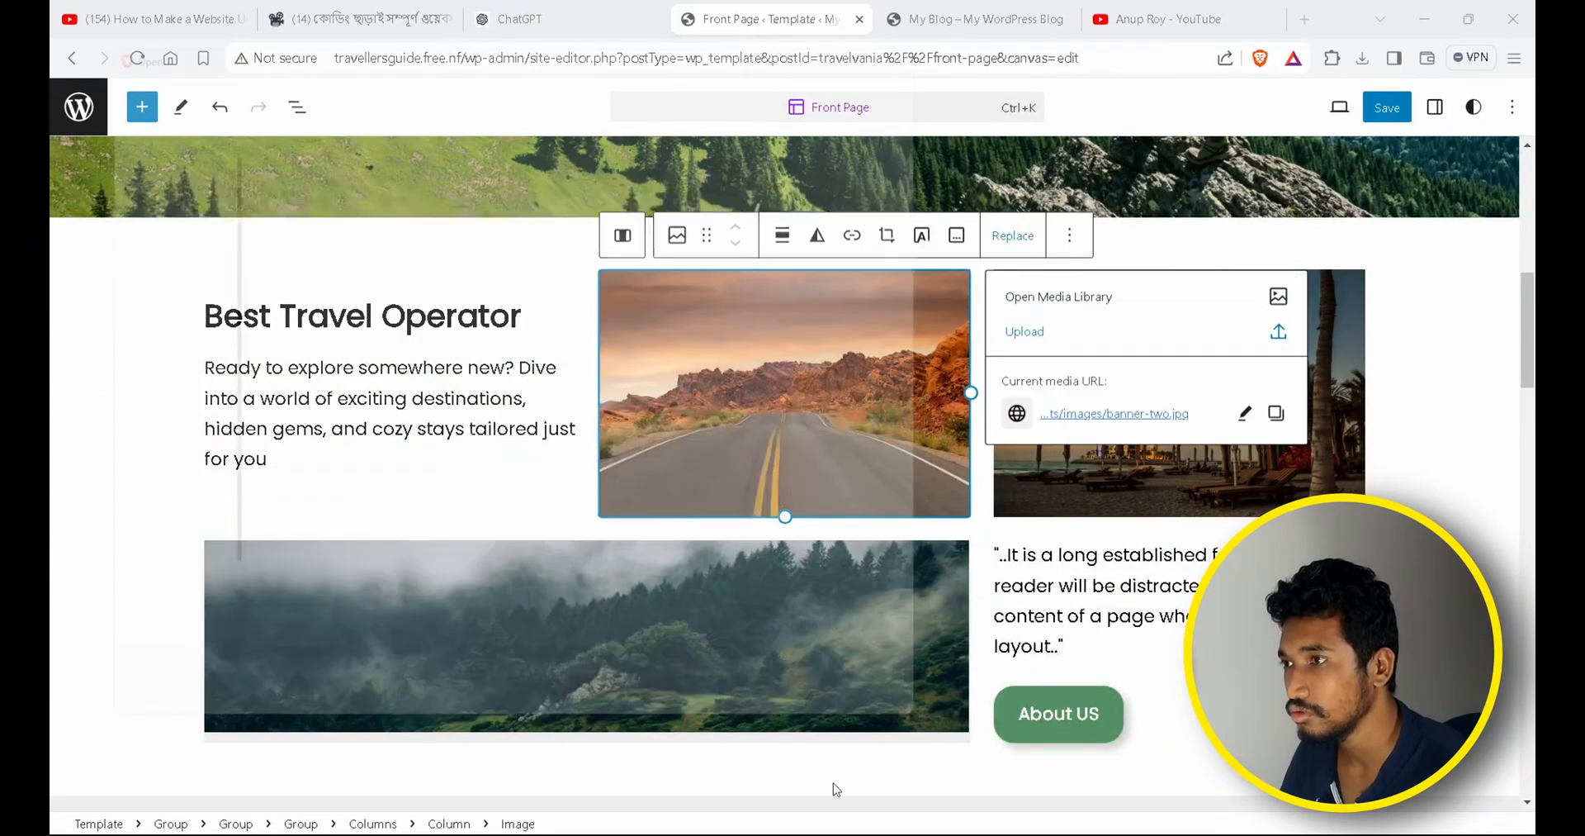
pyautogui.doubleClick(380, 184)
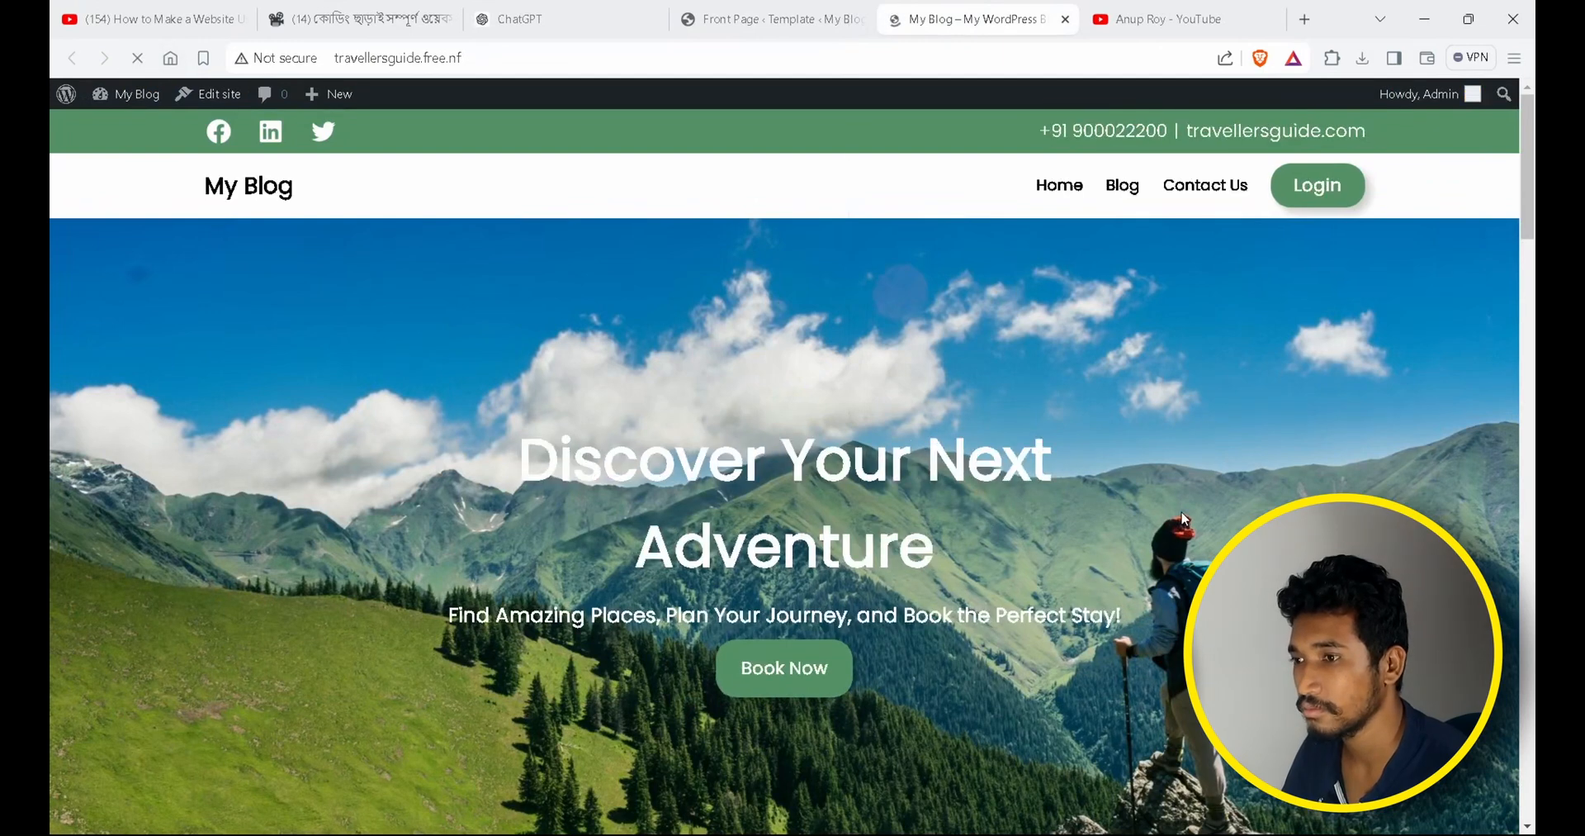
# Look over the sections of the live front page and return to the WordPress dashboard's Pages entry.
pyautogui.scroll(-8, 1184, 517)
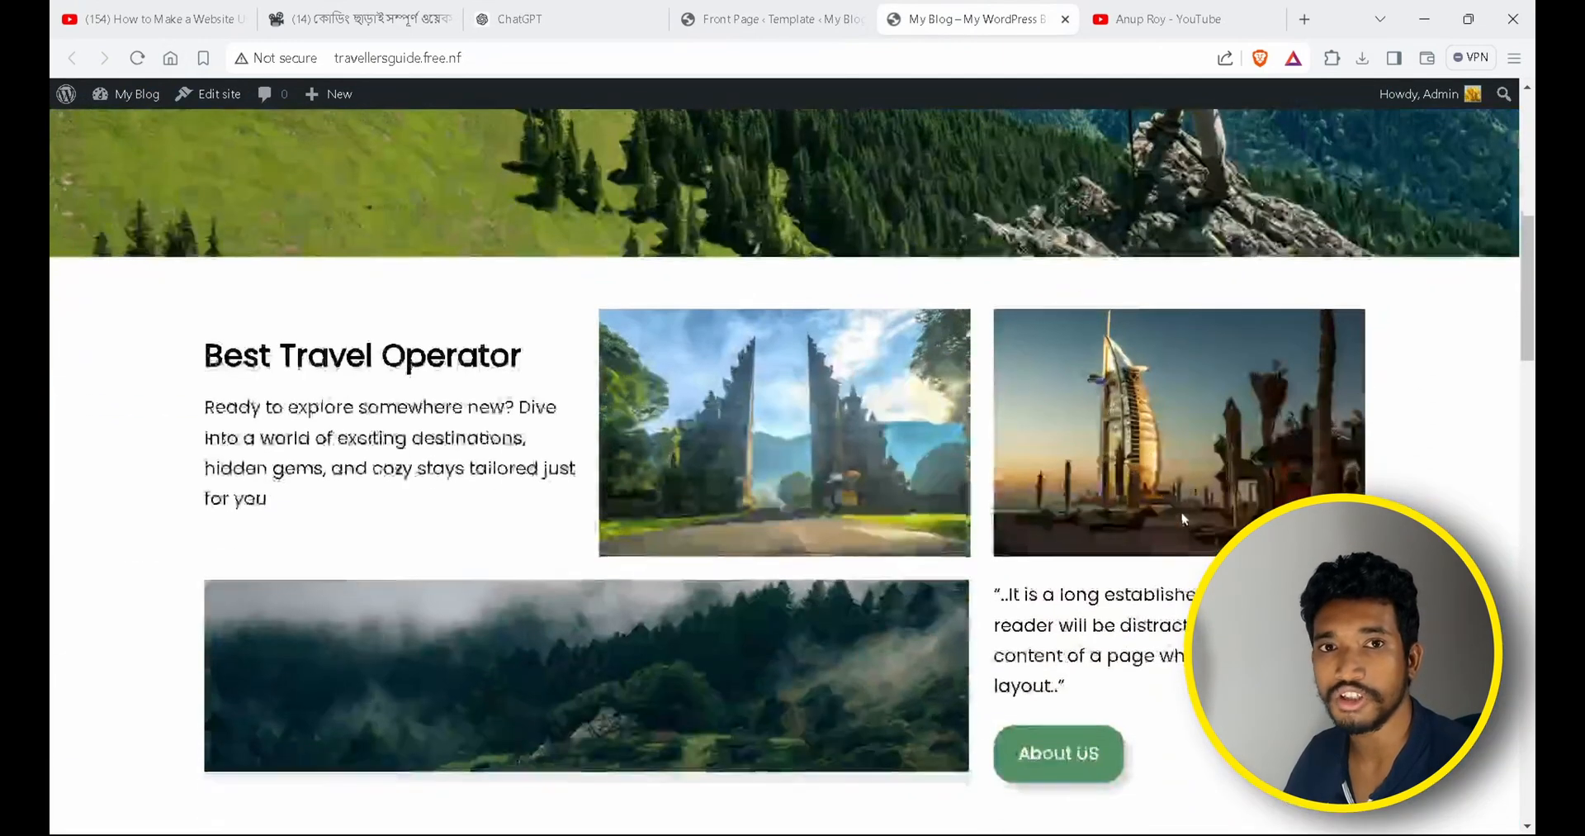
pyautogui.scroll(-15, 1182, 518)
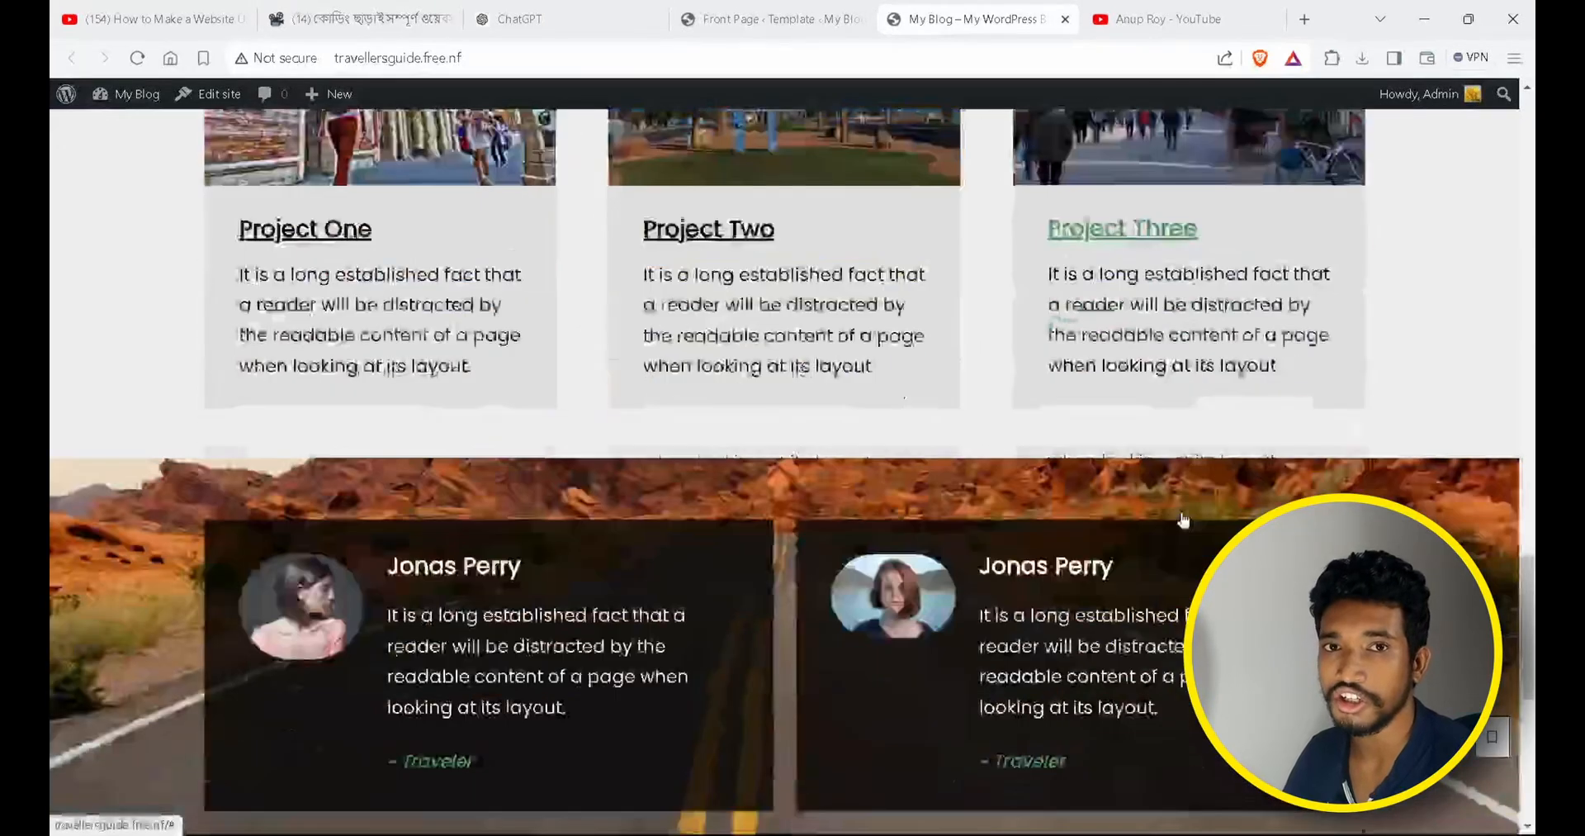
pyautogui.scroll(-5, 1182, 517)
pyautogui.scroll(20, 1182, 518)
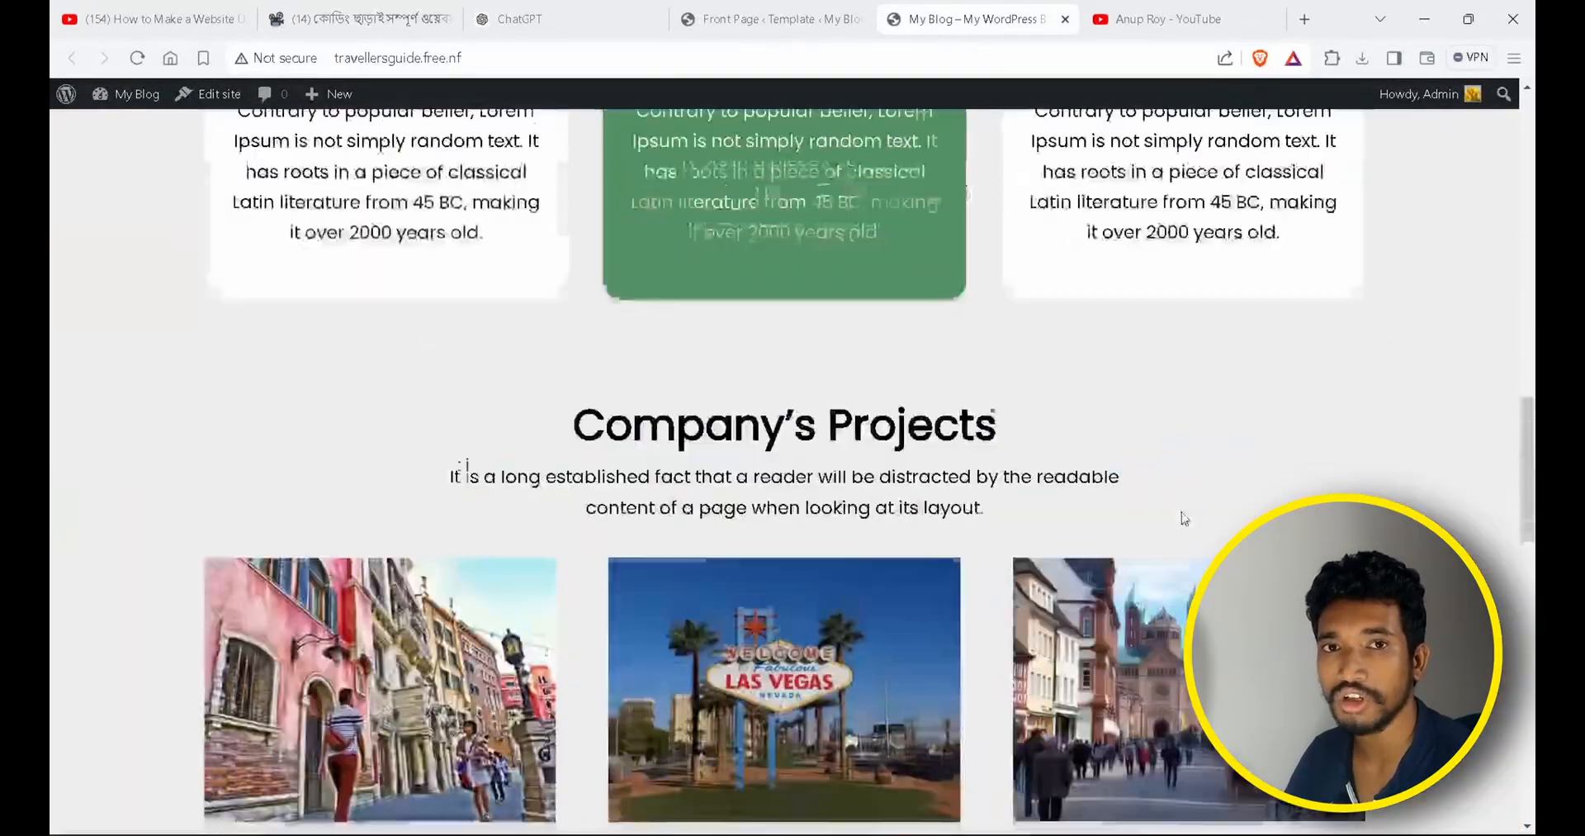
pyautogui.scroll(3, 1185, 518)
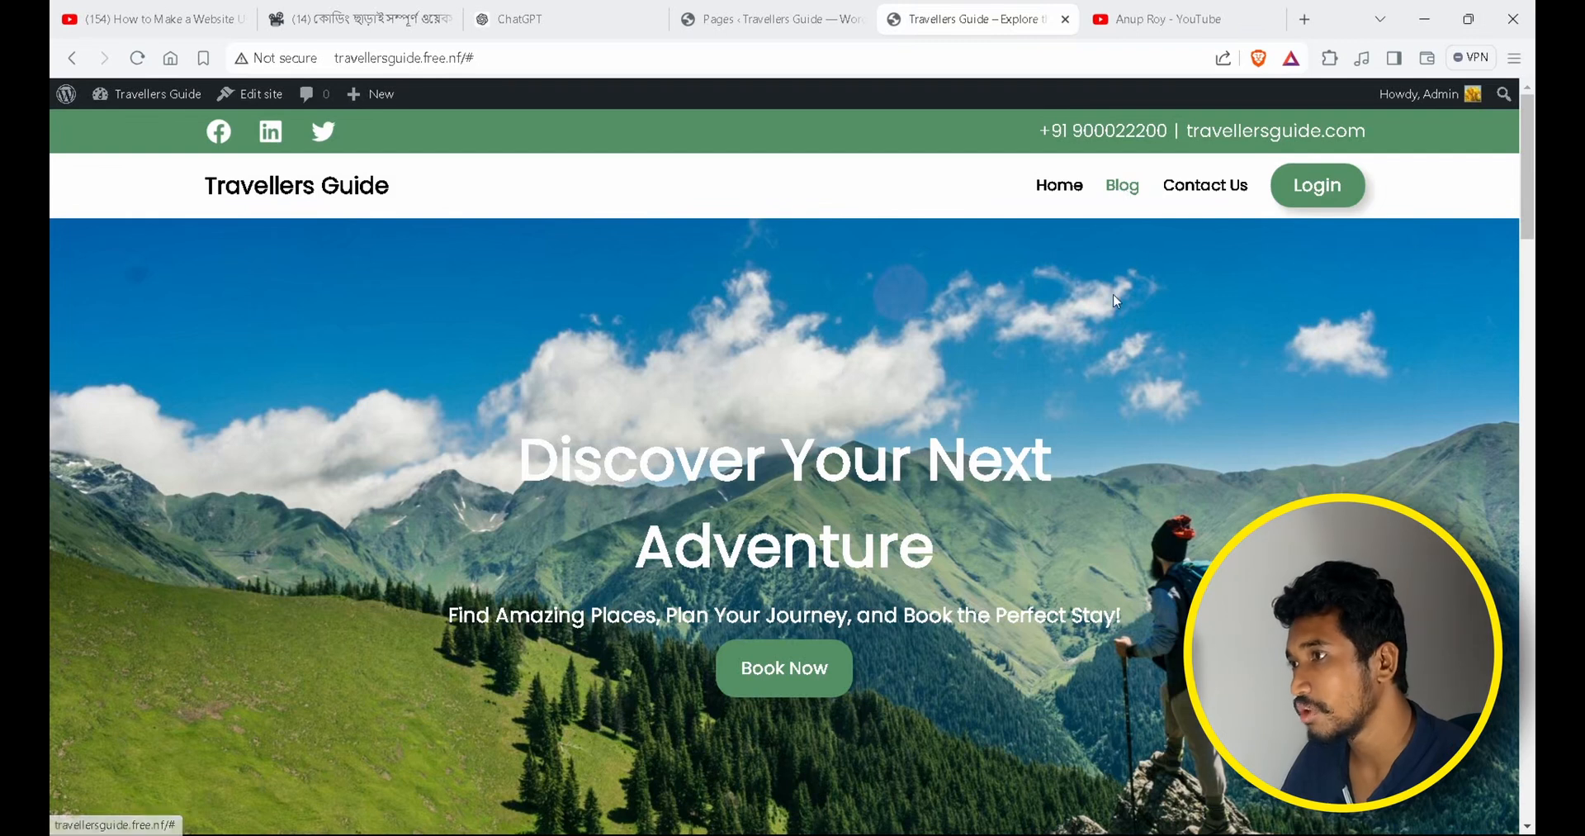
pyautogui.click(743, 25)
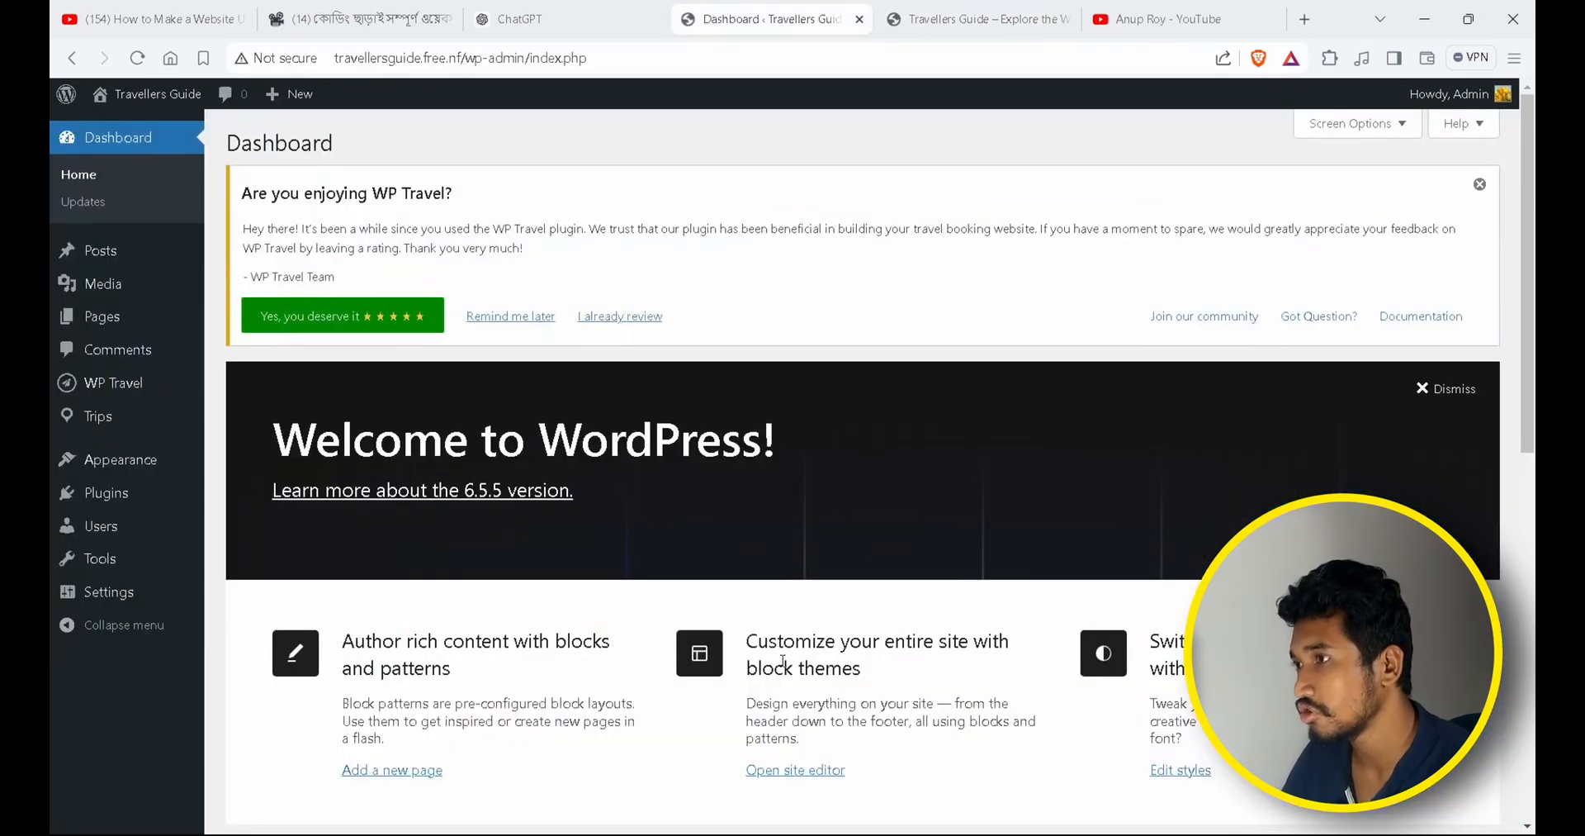
pyautogui.moveTo(112, 324)
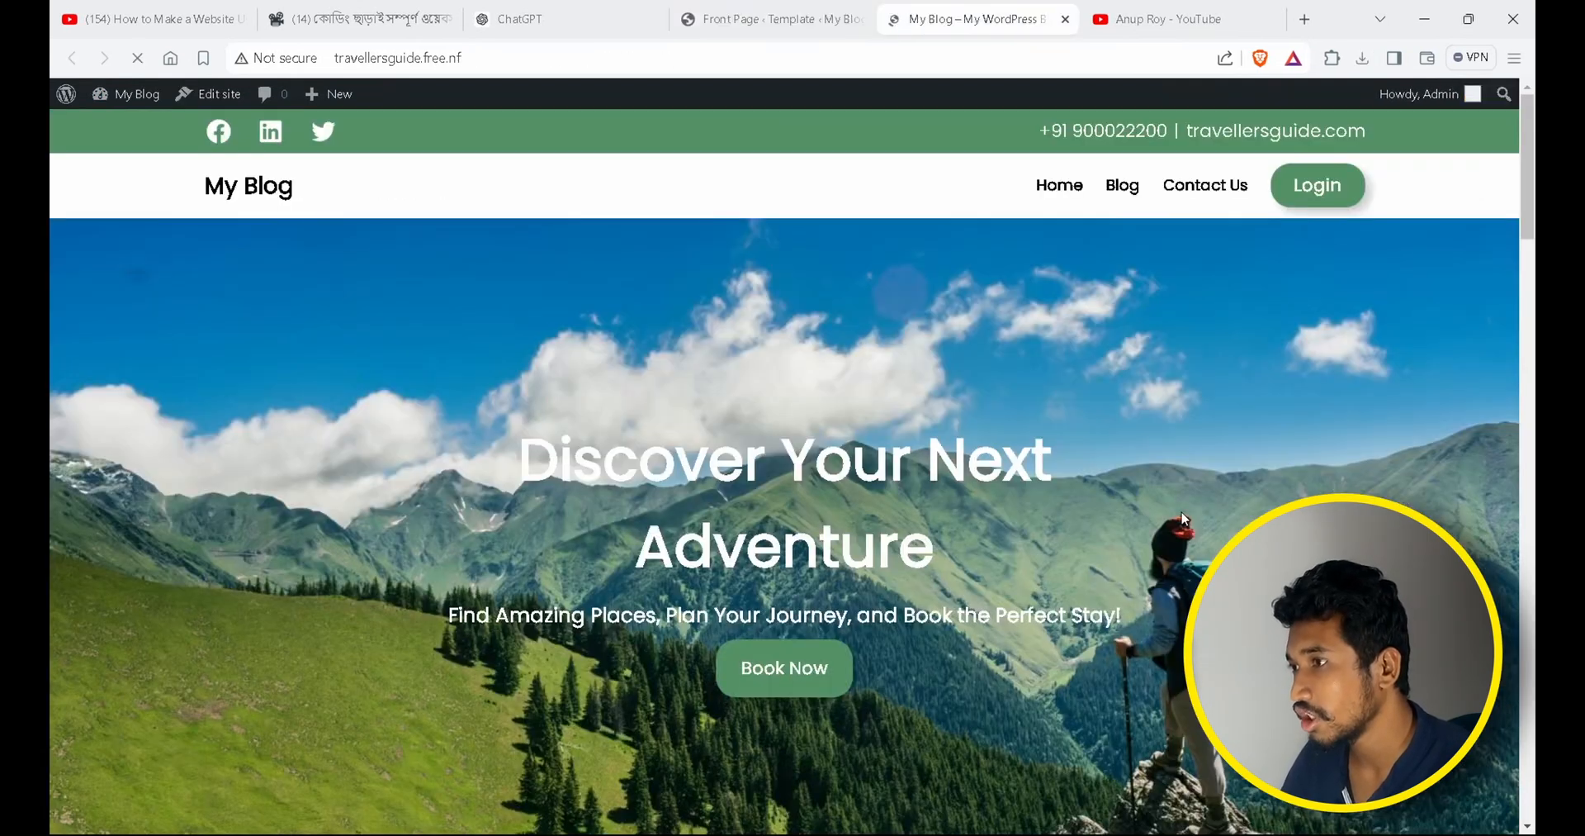
# Examine the live front page from the hero down to the footer's contact details and link columns.
pyautogui.scroll(-9, 1183, 518)
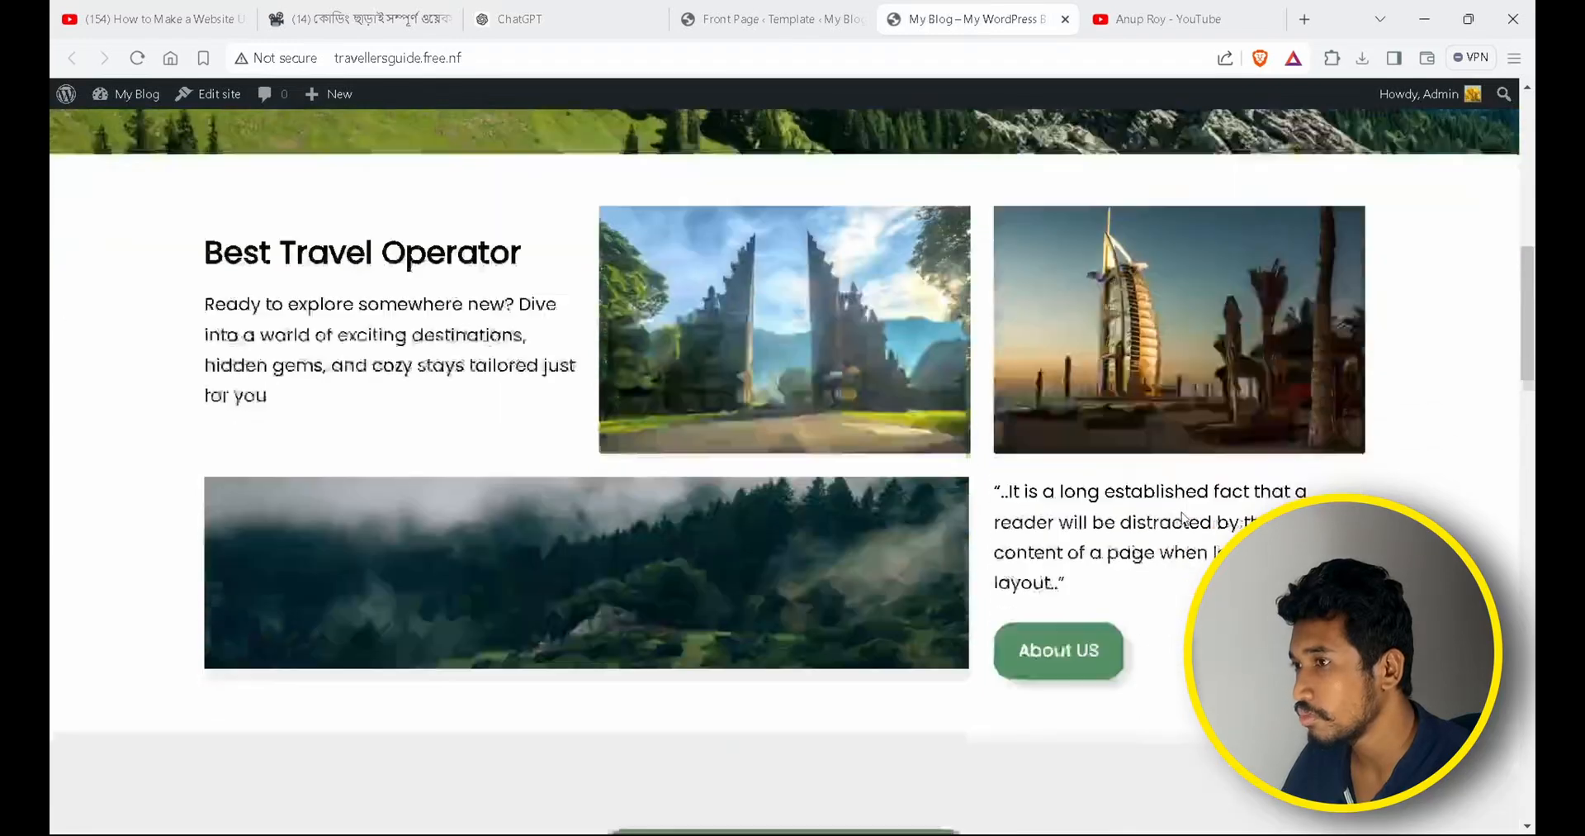
pyautogui.scroll(-20, 1182, 518)
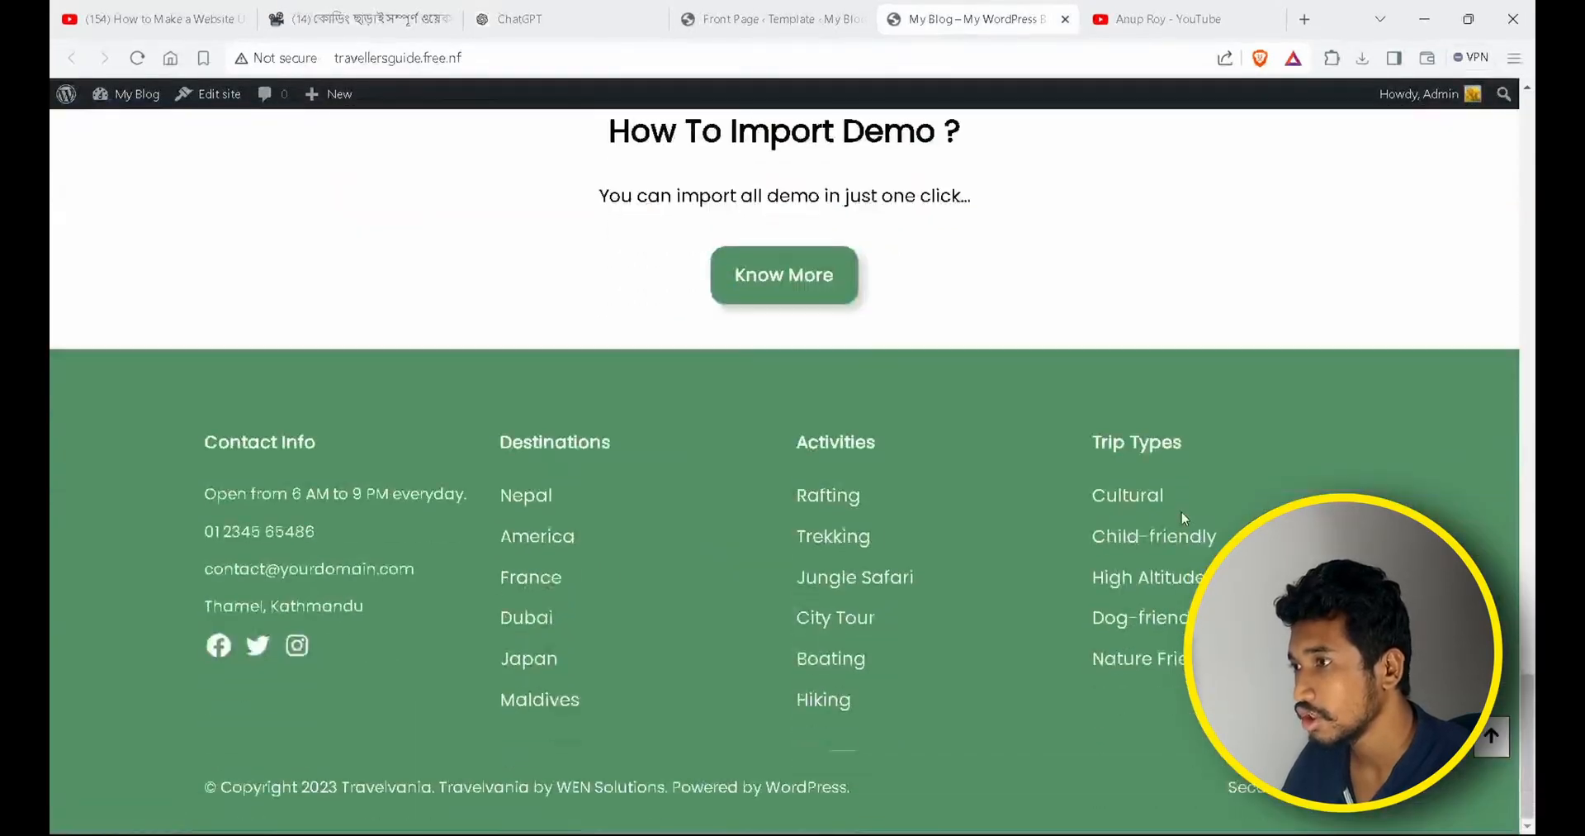
pyautogui.scroll(20, 1181, 517)
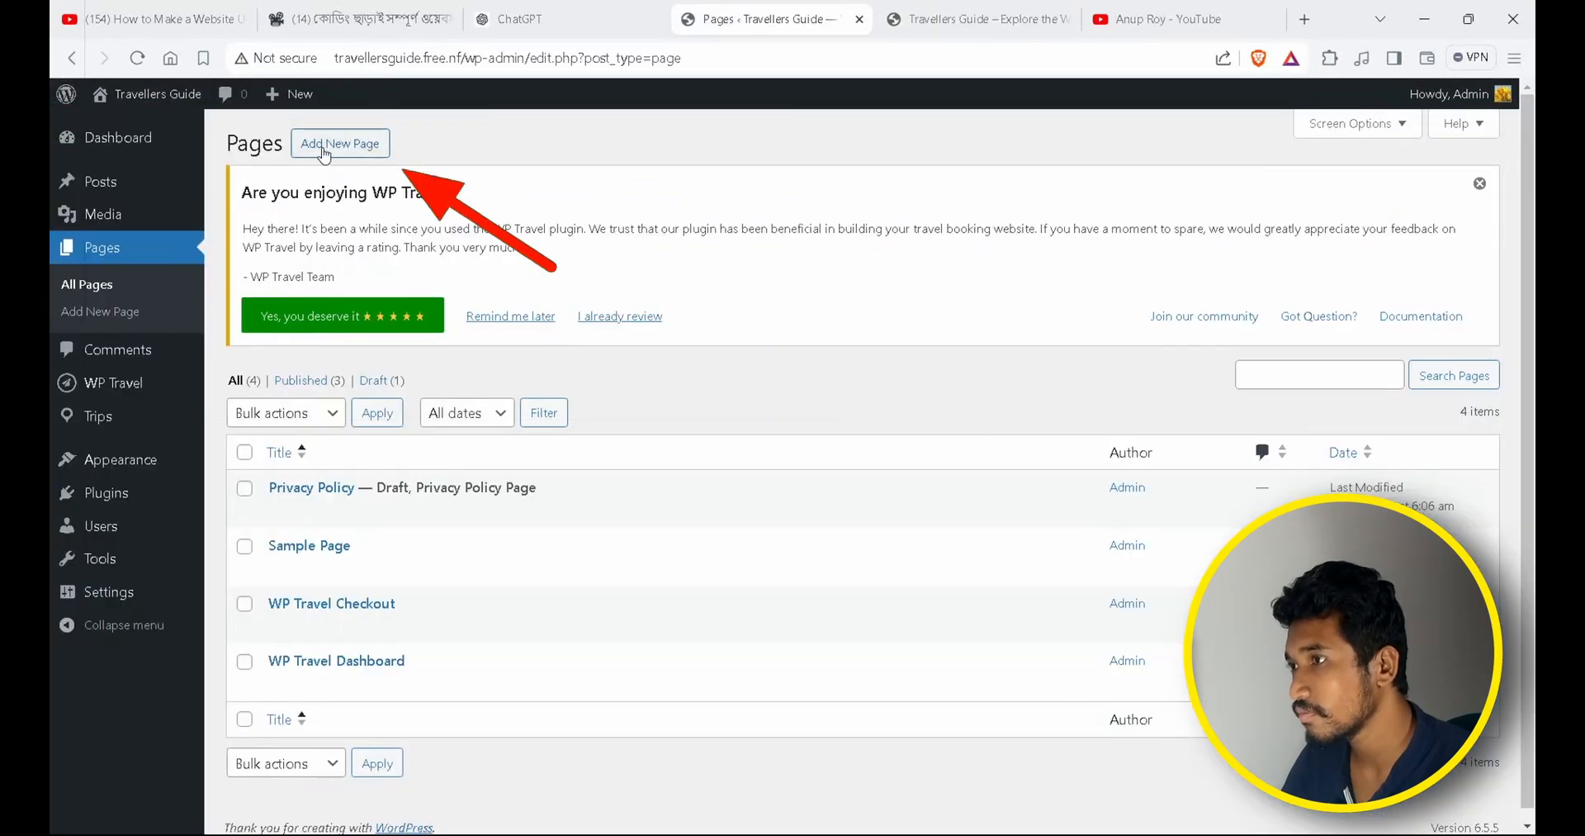
# Create a new page titled "Blogs", publish it, and return to the list of pages.
pyautogui.click(324, 149)
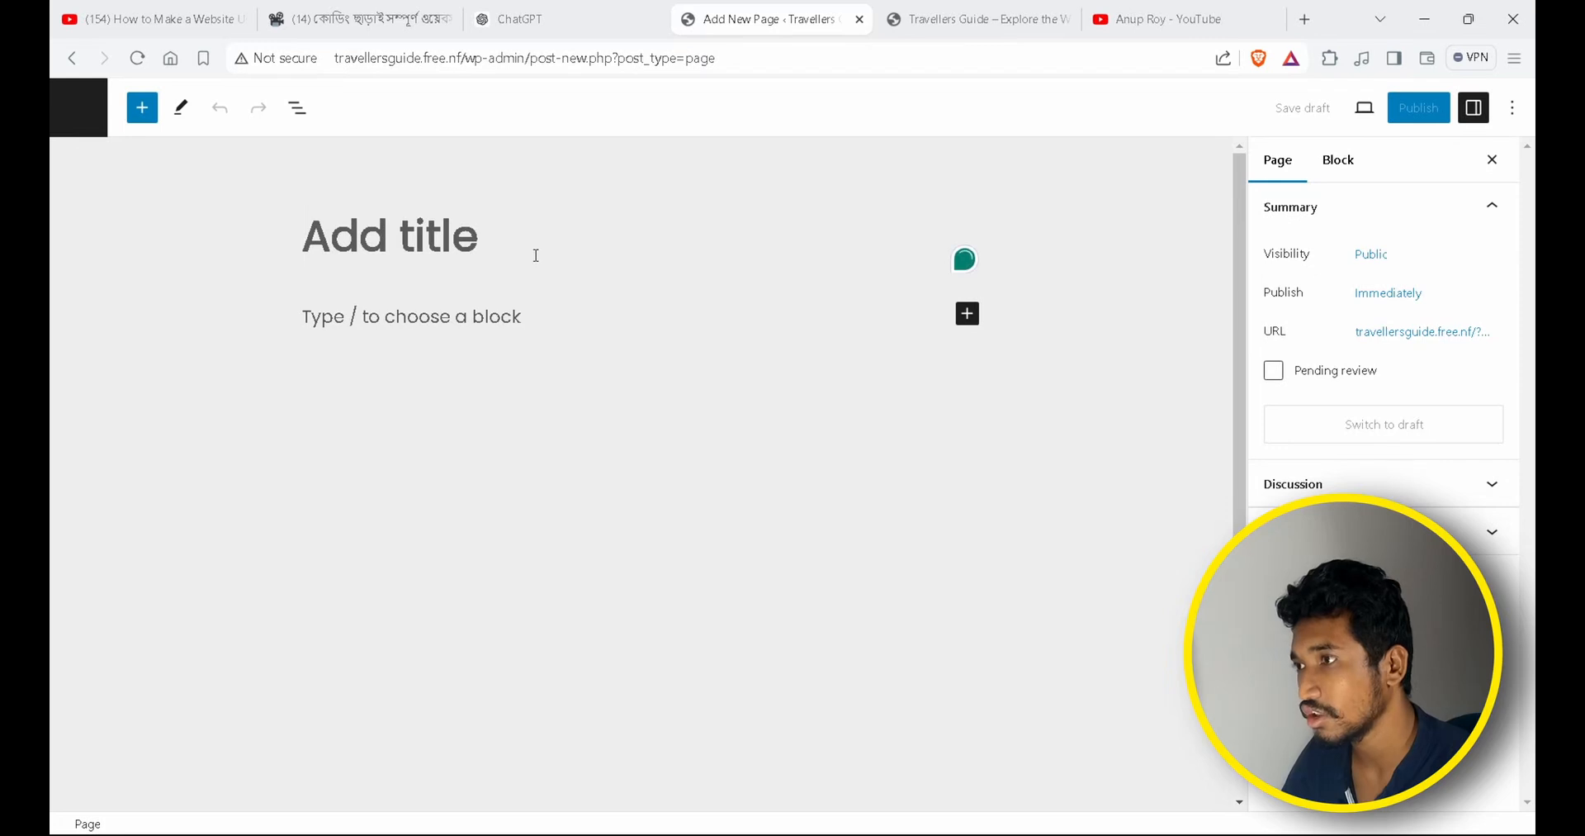
pyautogui.write('Blogs')
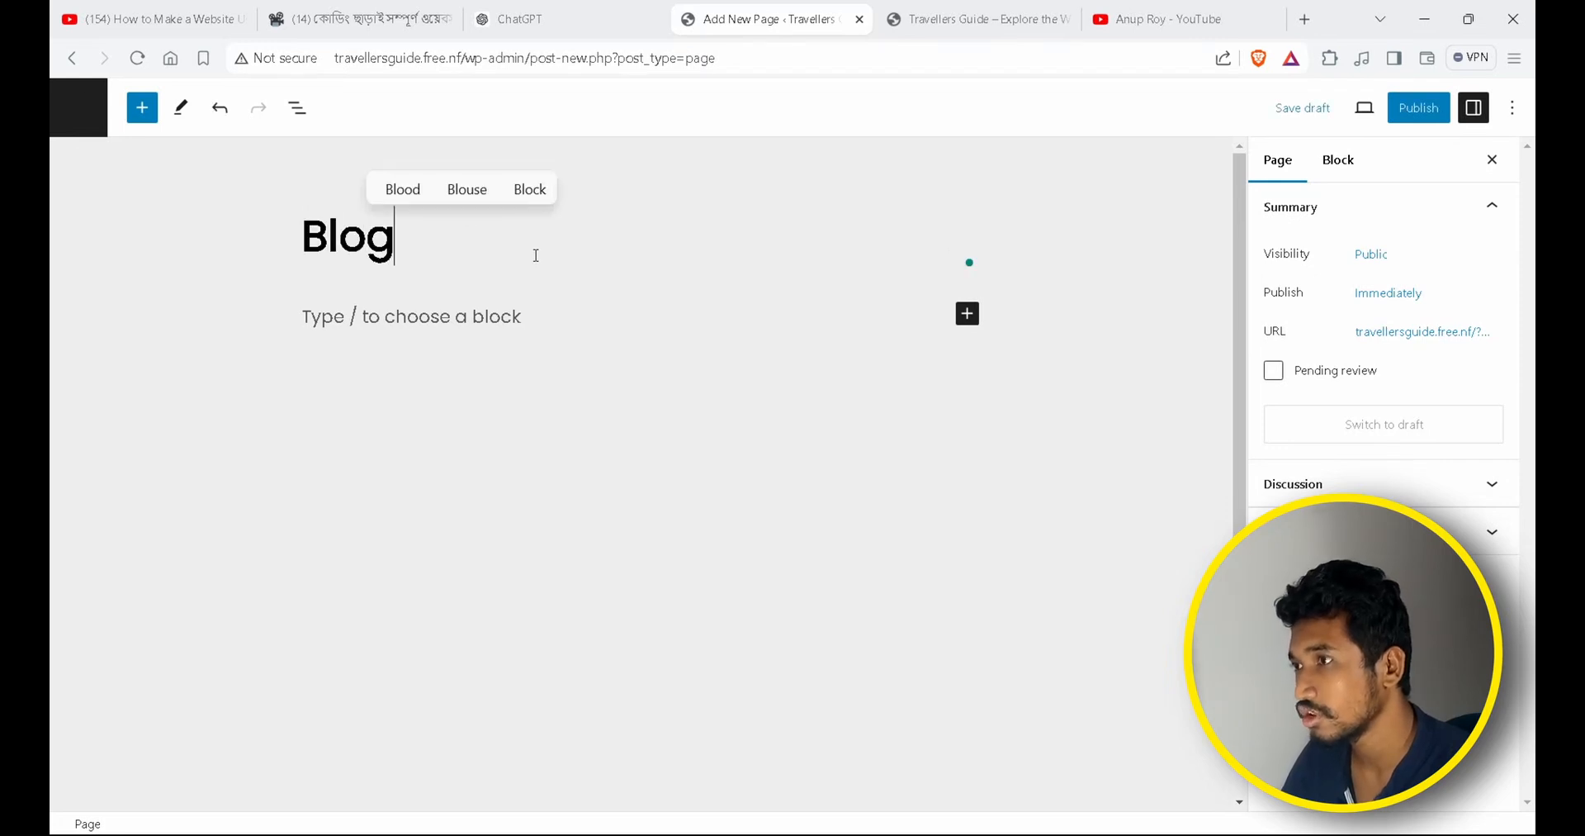
pyautogui.click(1419, 107)
pyautogui.click(1351, 113)
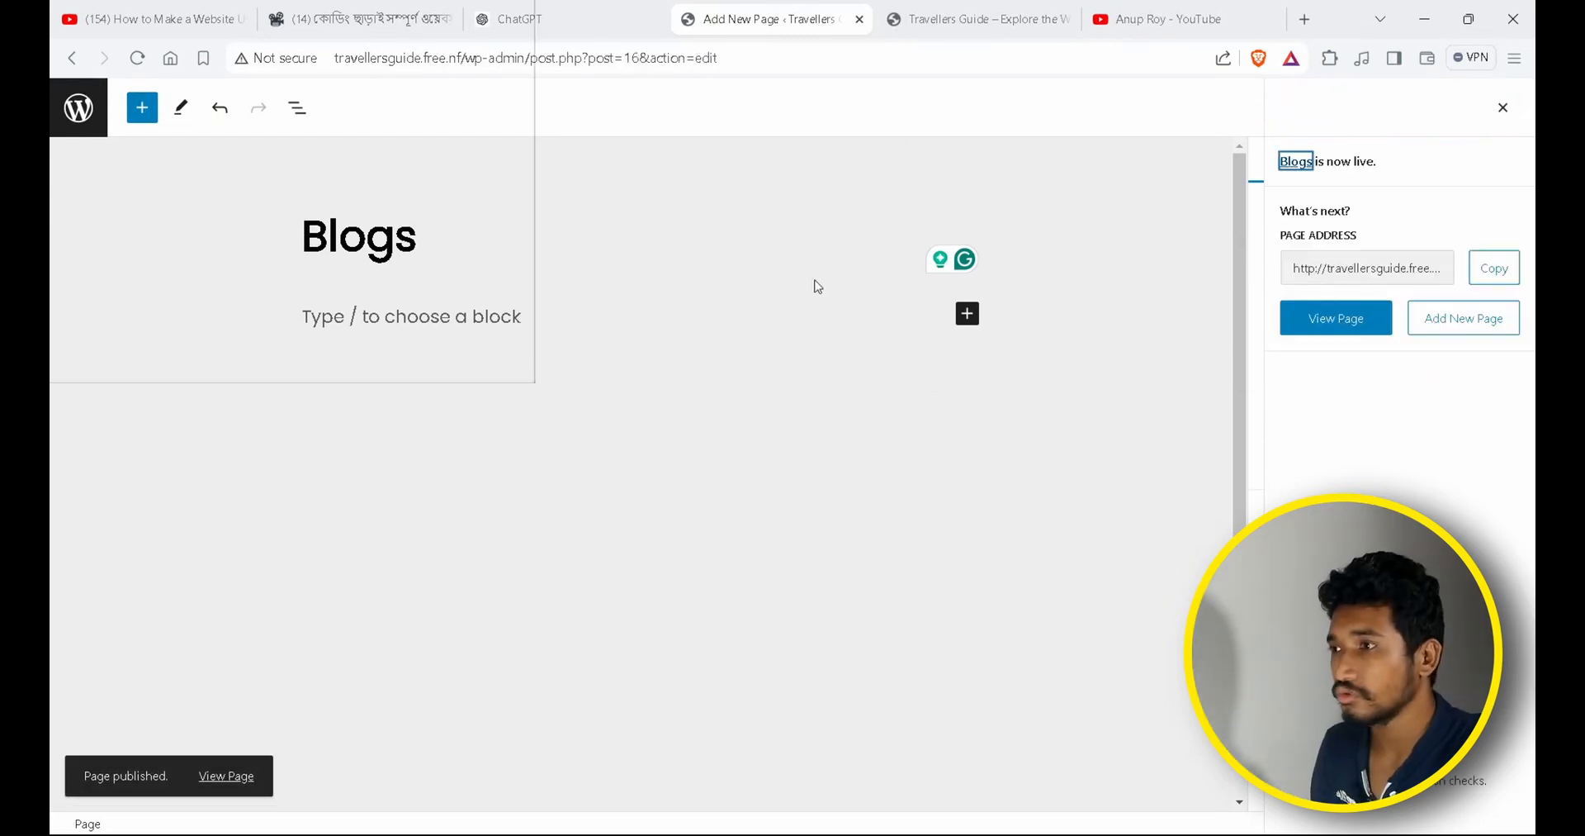
pyautogui.click(76, 117)
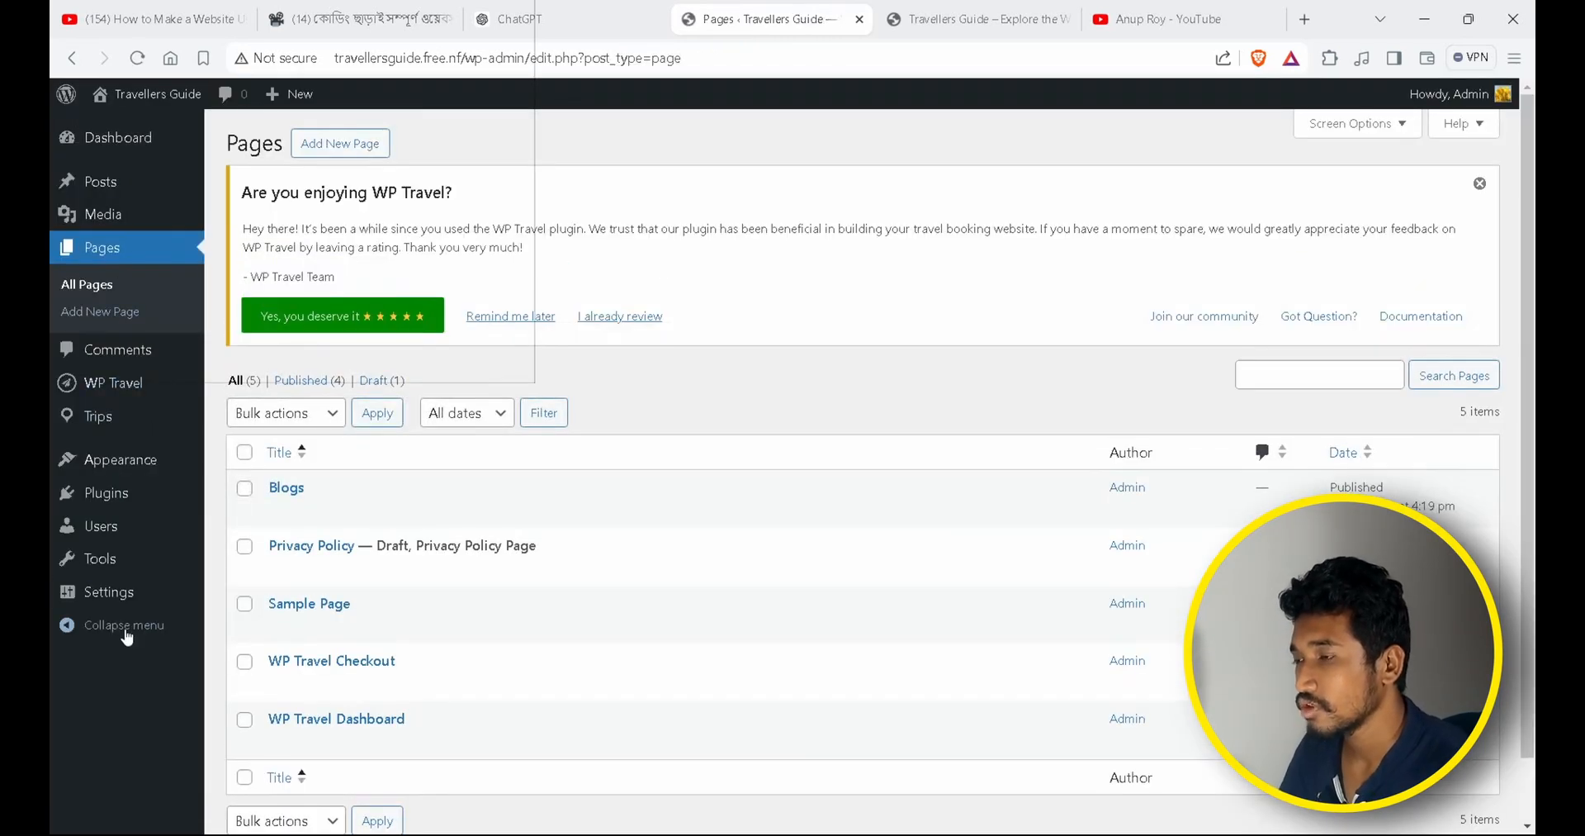
# Set the site's homepage to the static page "Sample Page" and its posts page to "Blogs", and save the reading settings.
pyautogui.moveTo(122, 593)
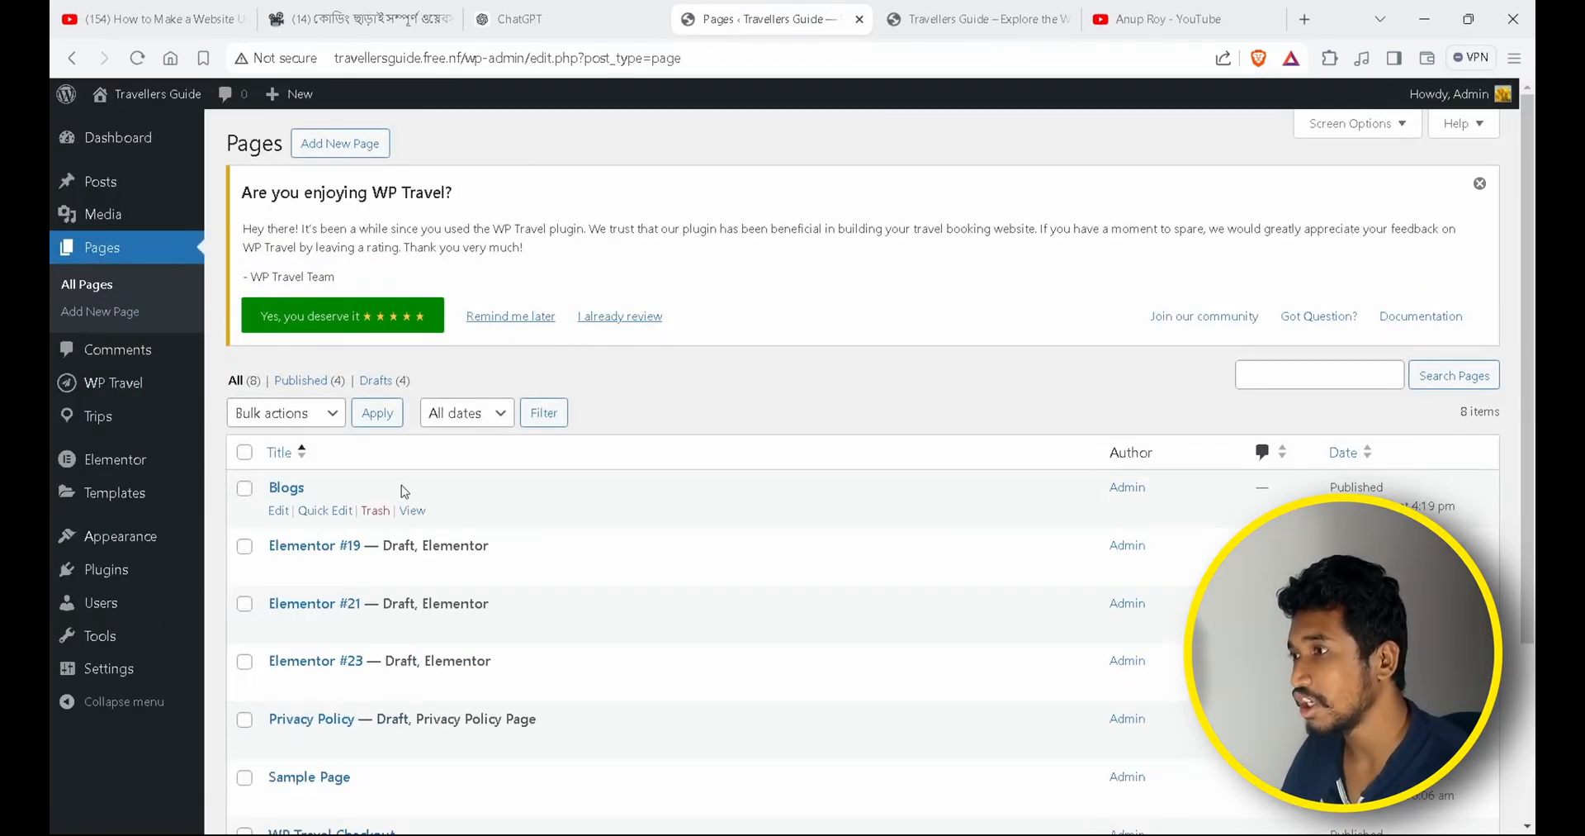
pyautogui.moveTo(128, 671)
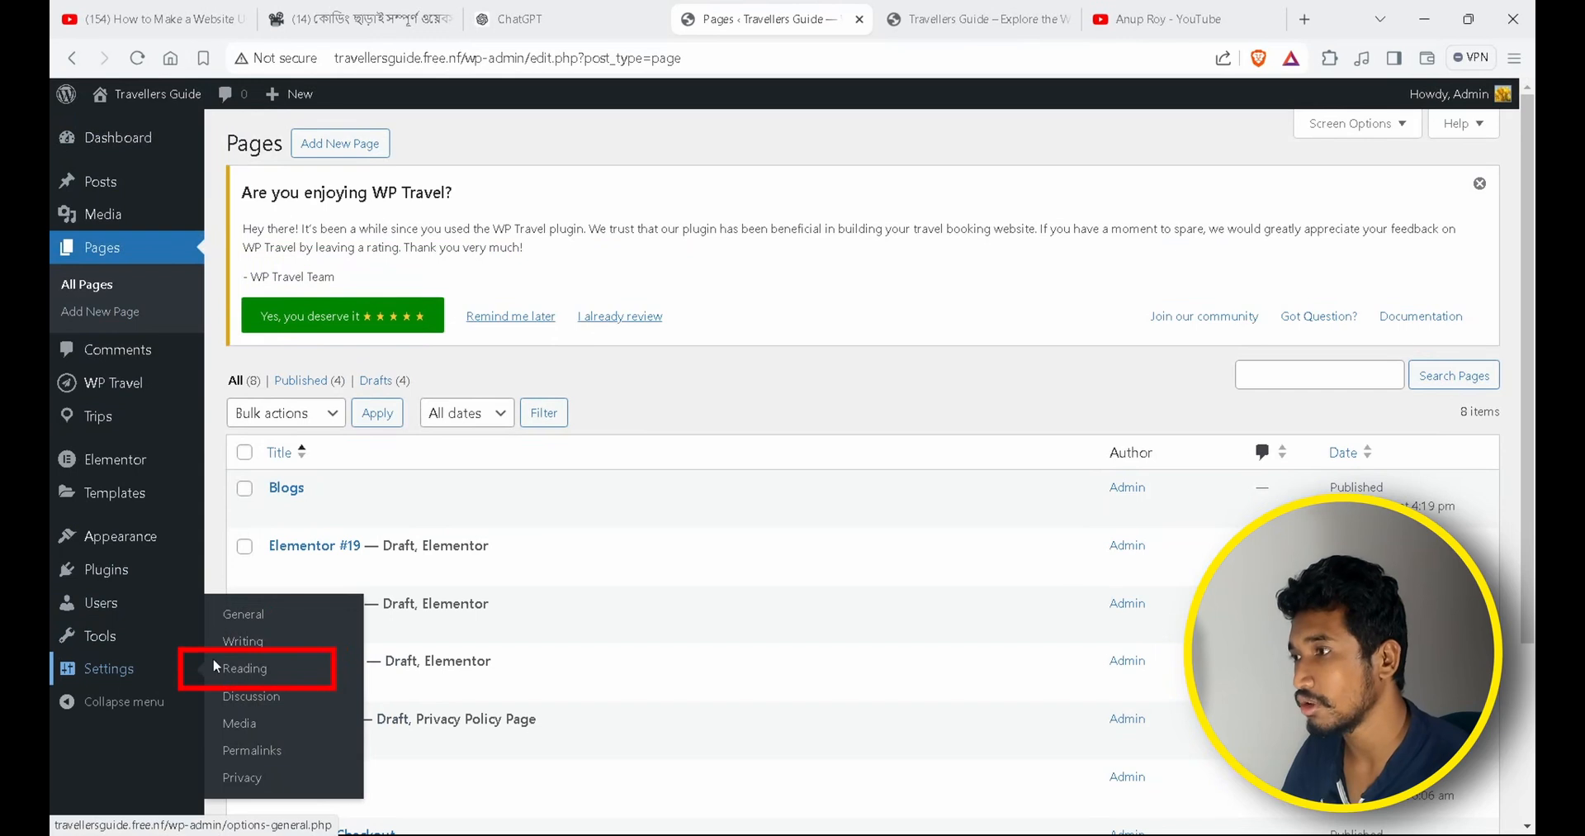
pyautogui.click(289, 671)
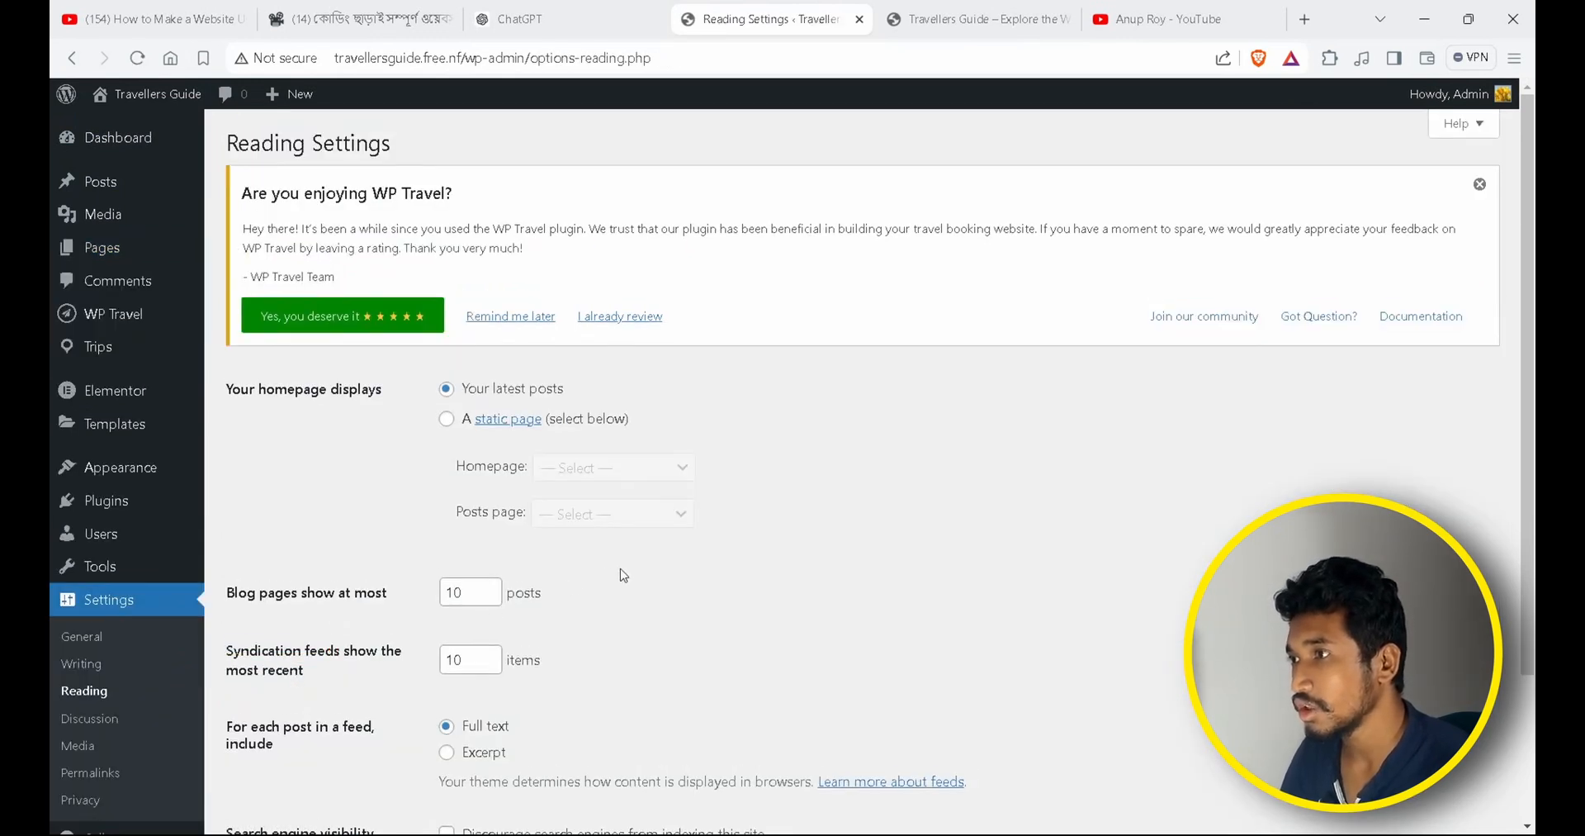
pyautogui.click(447, 419)
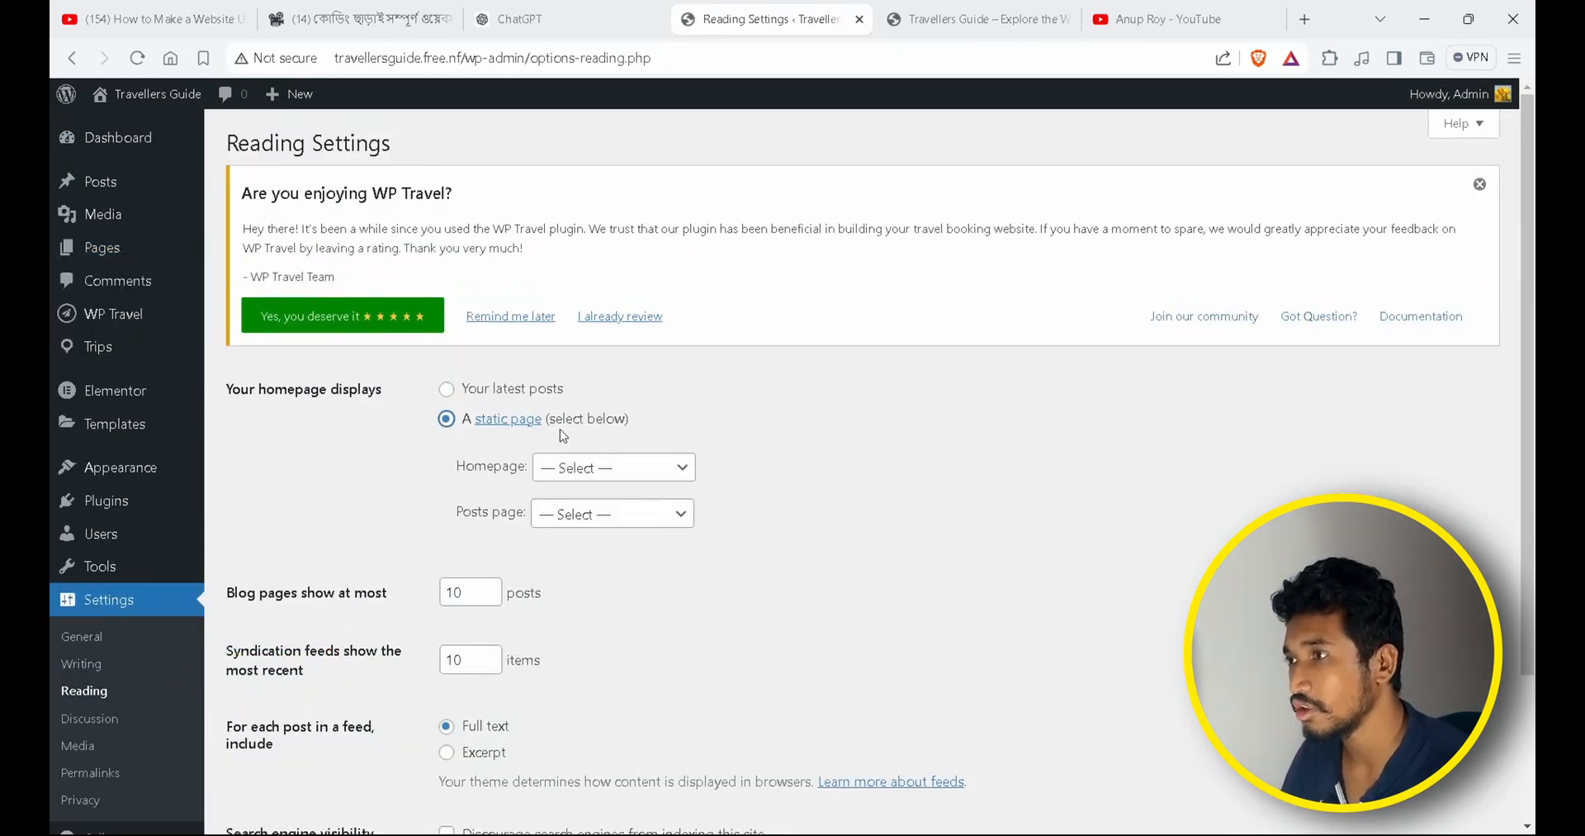
pyautogui.click(608, 468)
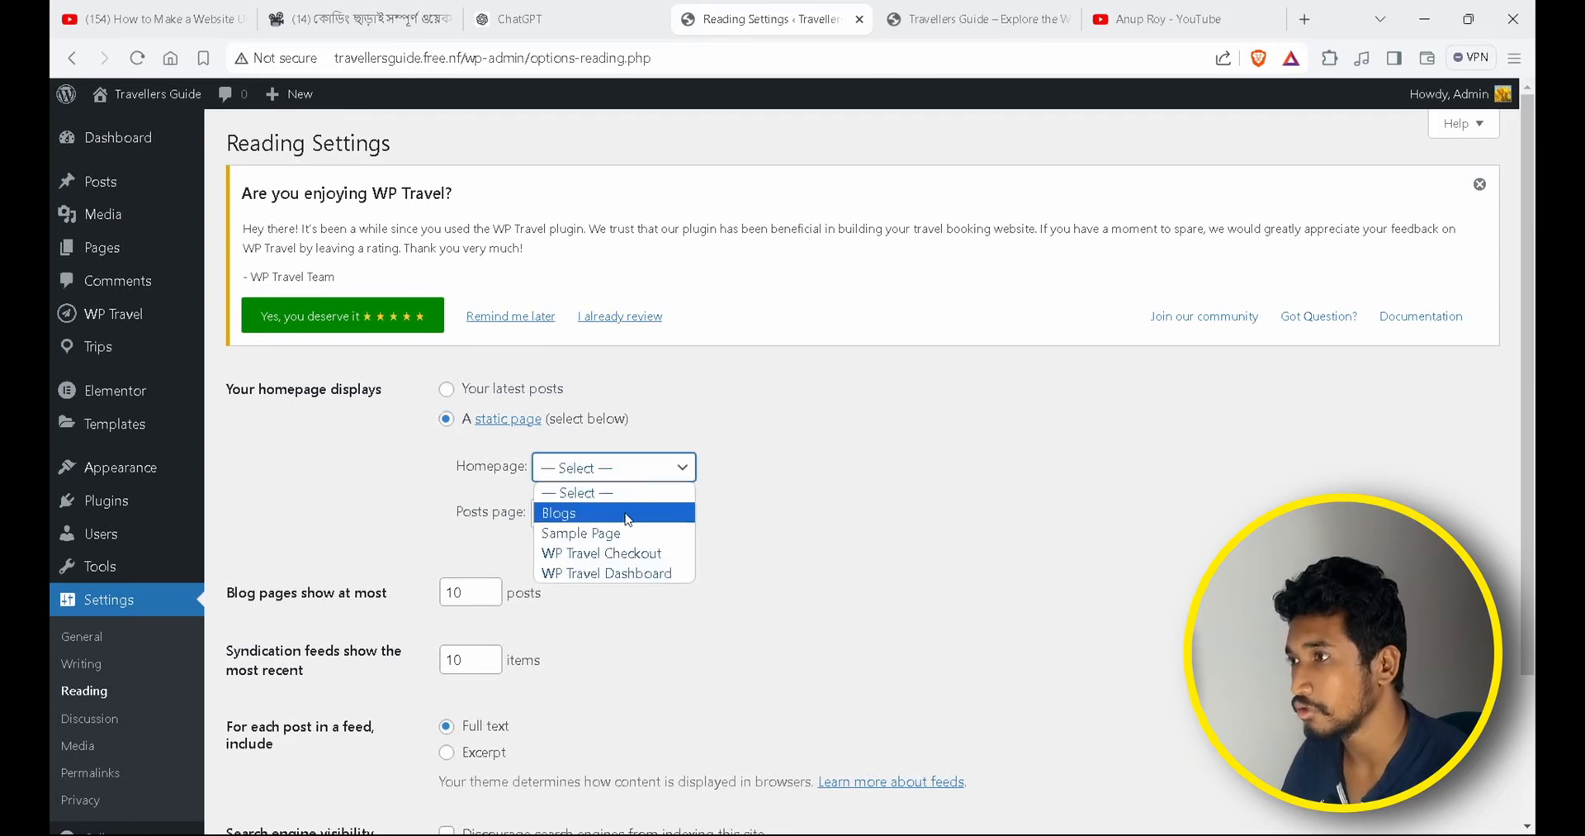
pyautogui.click(632, 543)
pyautogui.click(618, 515)
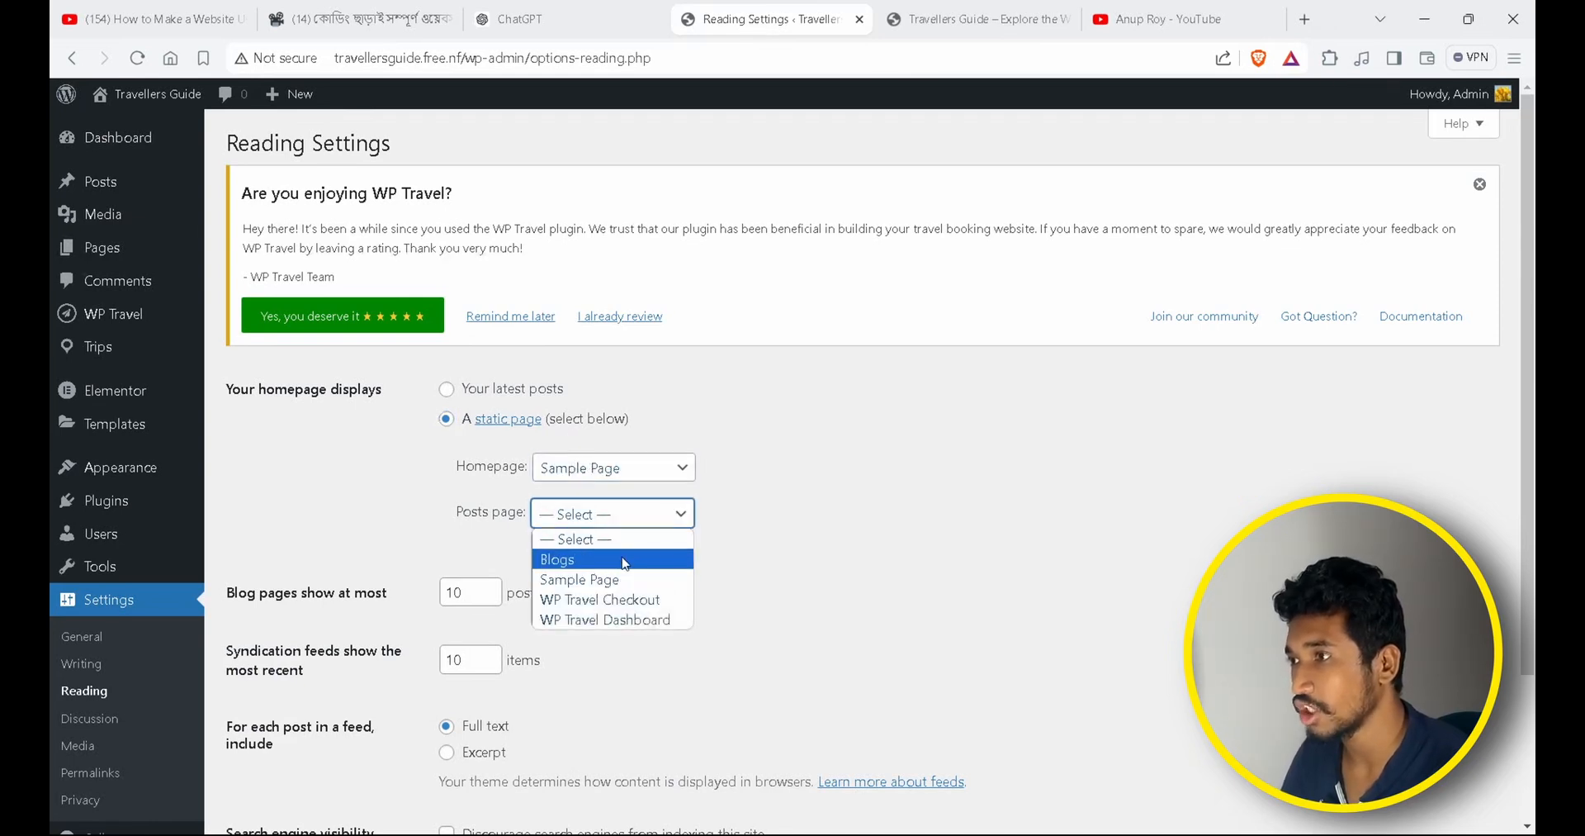
pyautogui.click(628, 557)
pyautogui.scroll(-2, 637, 570)
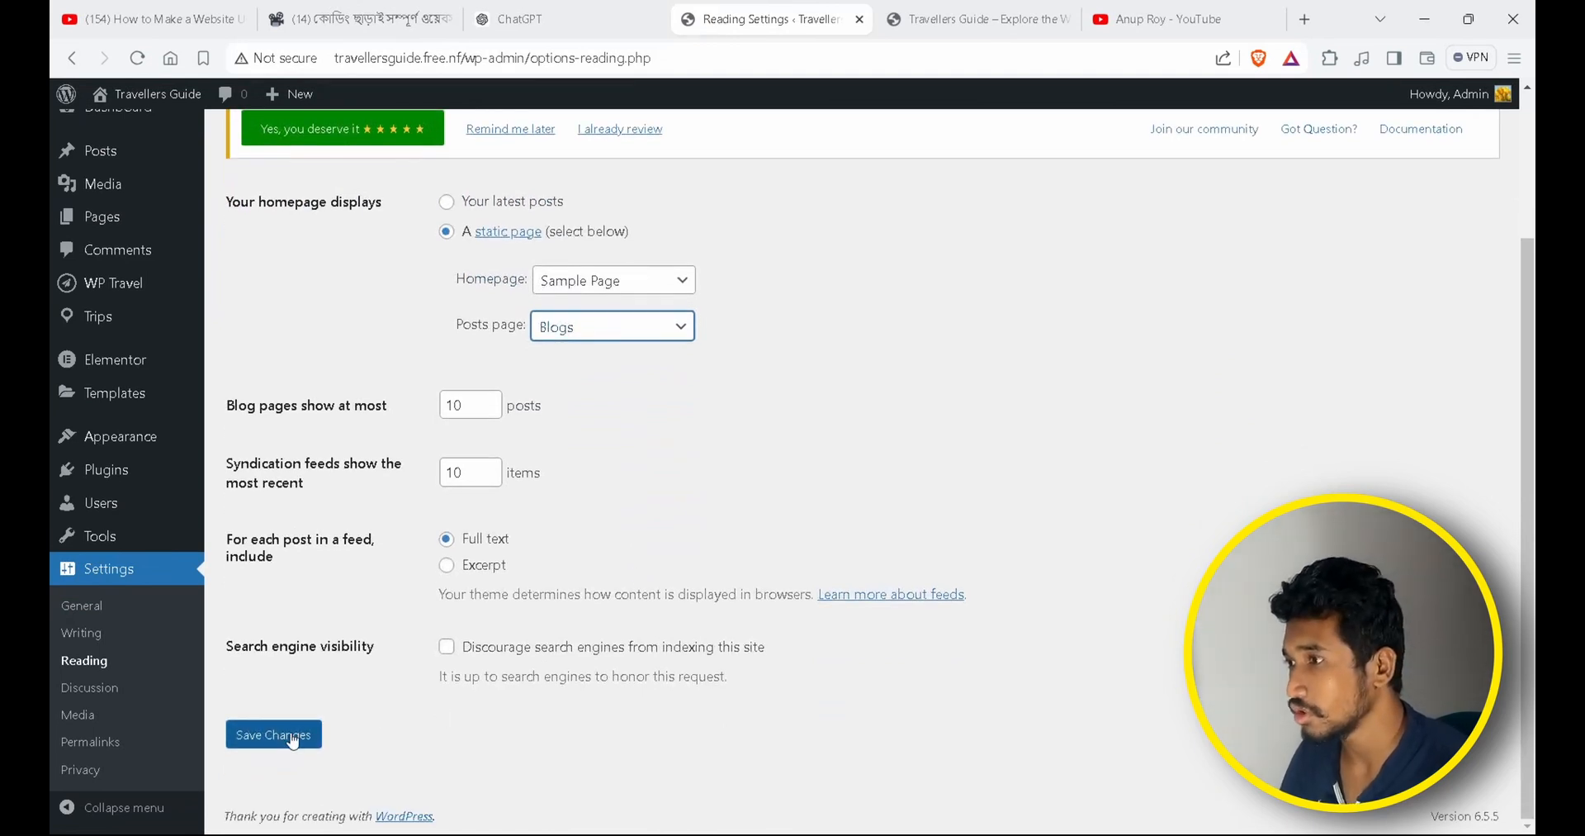
pyautogui.click(273, 734)
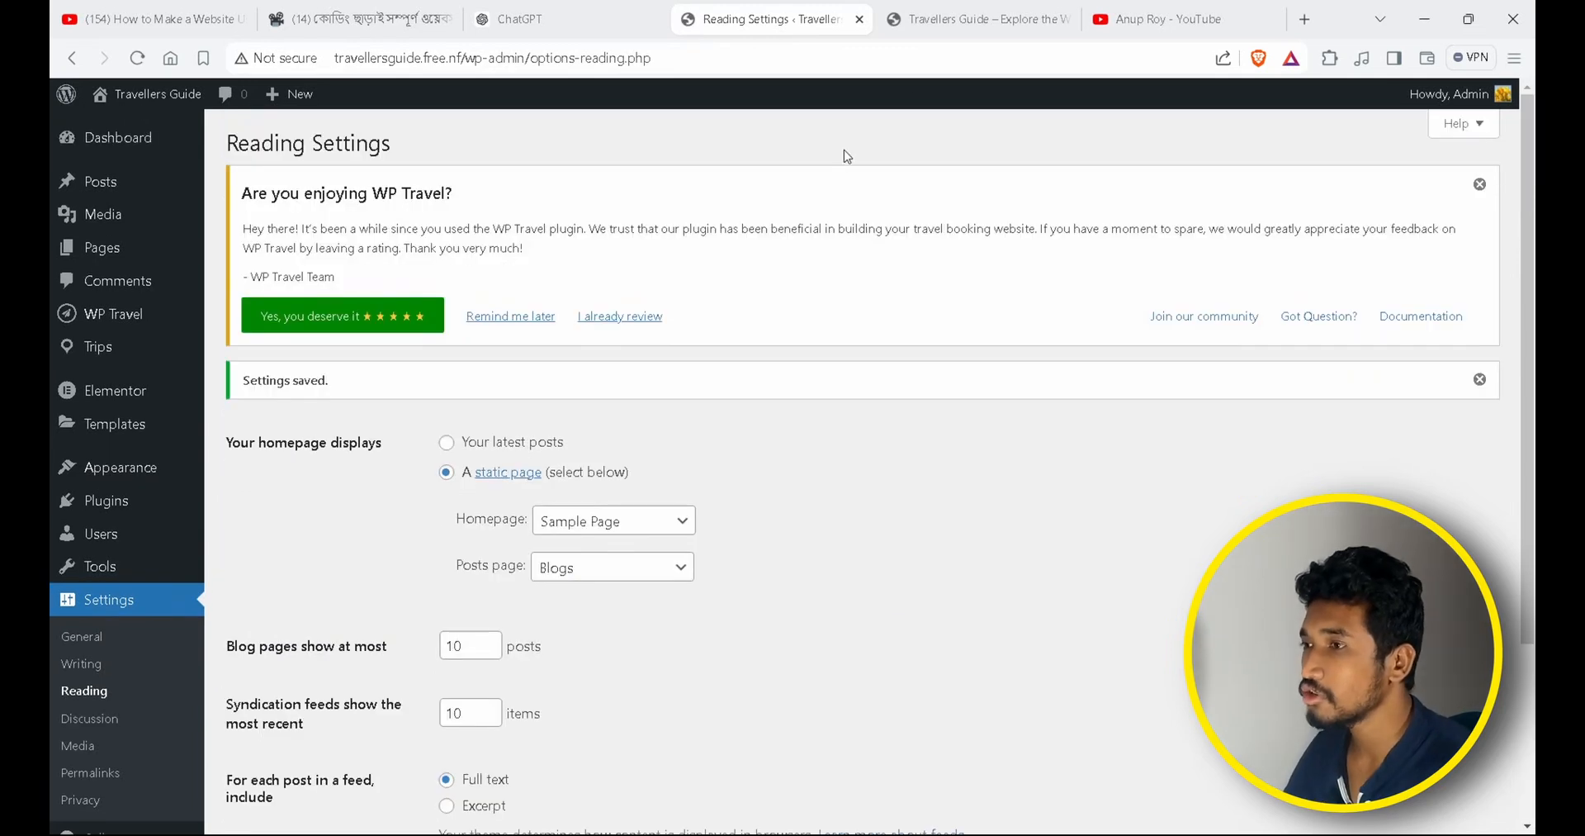
# Reload the live Travellers Guide front page and look over its content with the new homepage setting.
pyautogui.click(958, 21)
pyautogui.click(141, 89)
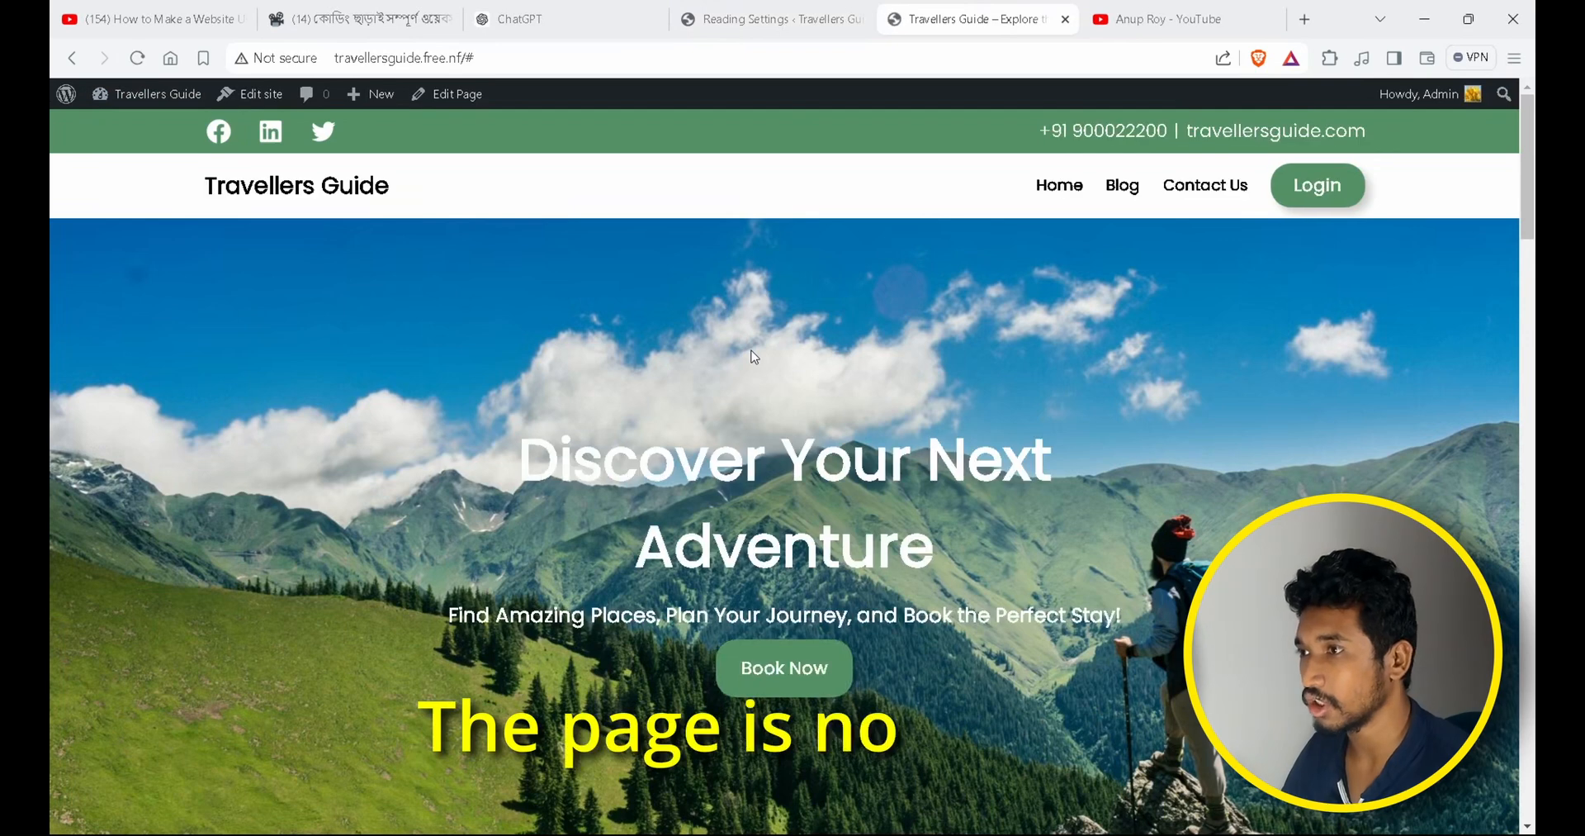
pyautogui.scroll(-10, 751, 354)
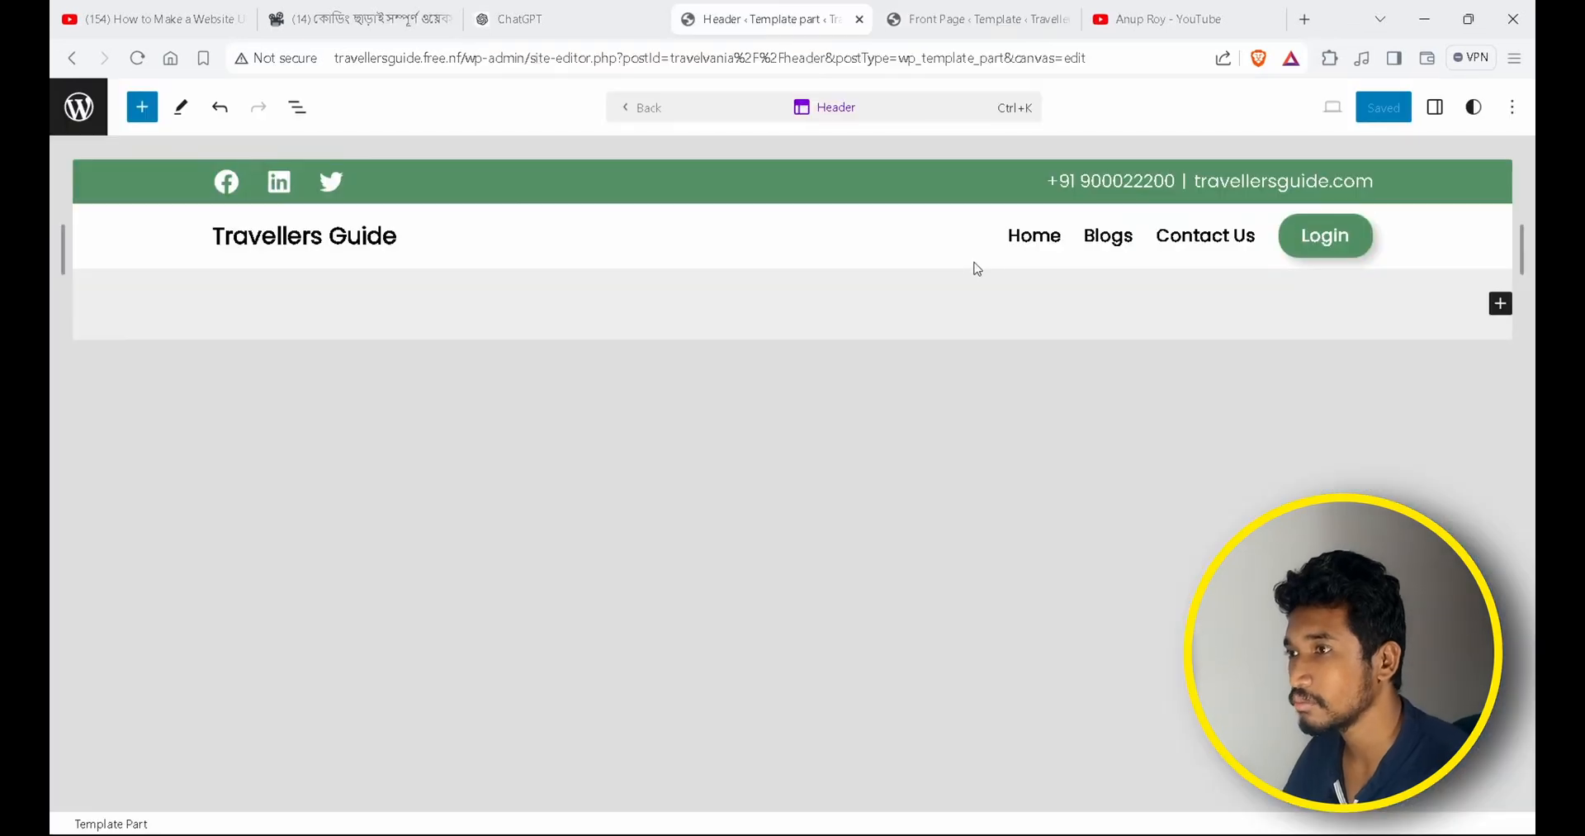
# Link the "Blogs" item in the header navigation to the site's Blogs page.
pyautogui.click(1023, 246)
pyautogui.doubleClick(1068, 234)
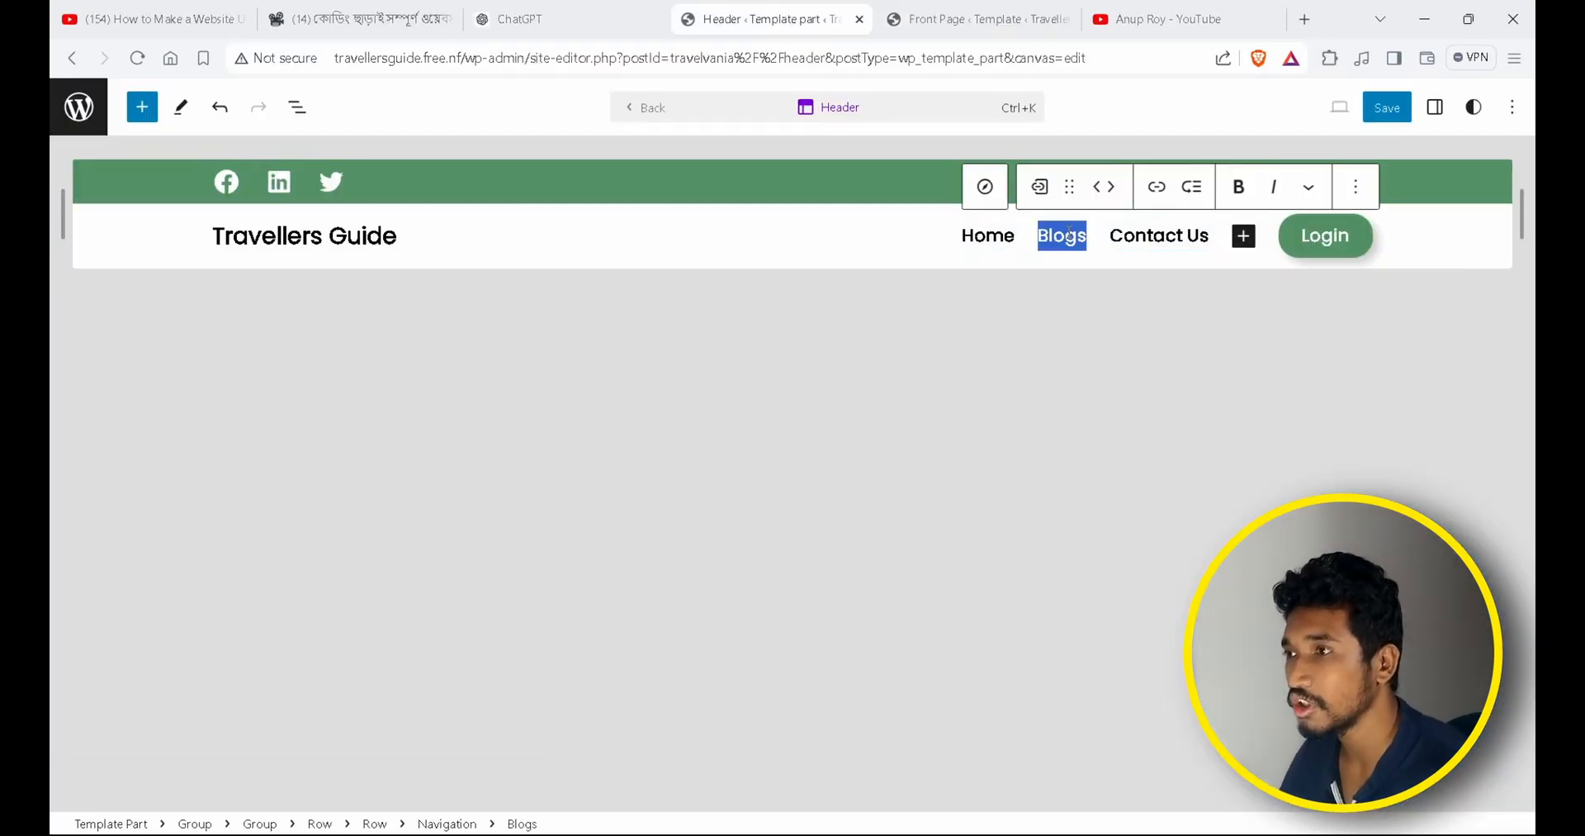
pyautogui.click(1156, 189)
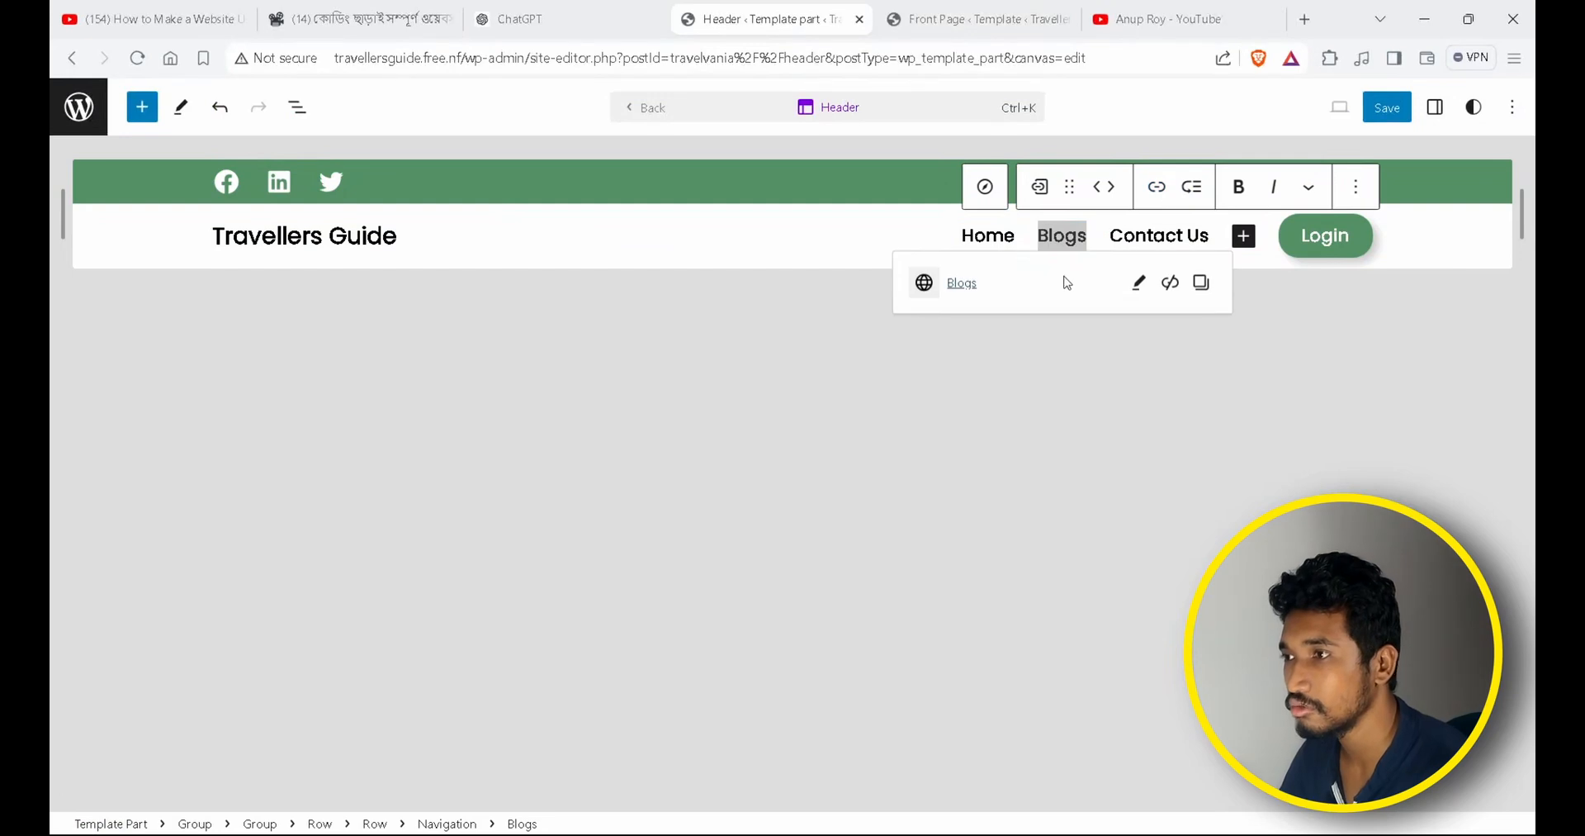
pyautogui.click(1138, 287)
pyautogui.click(1020, 396)
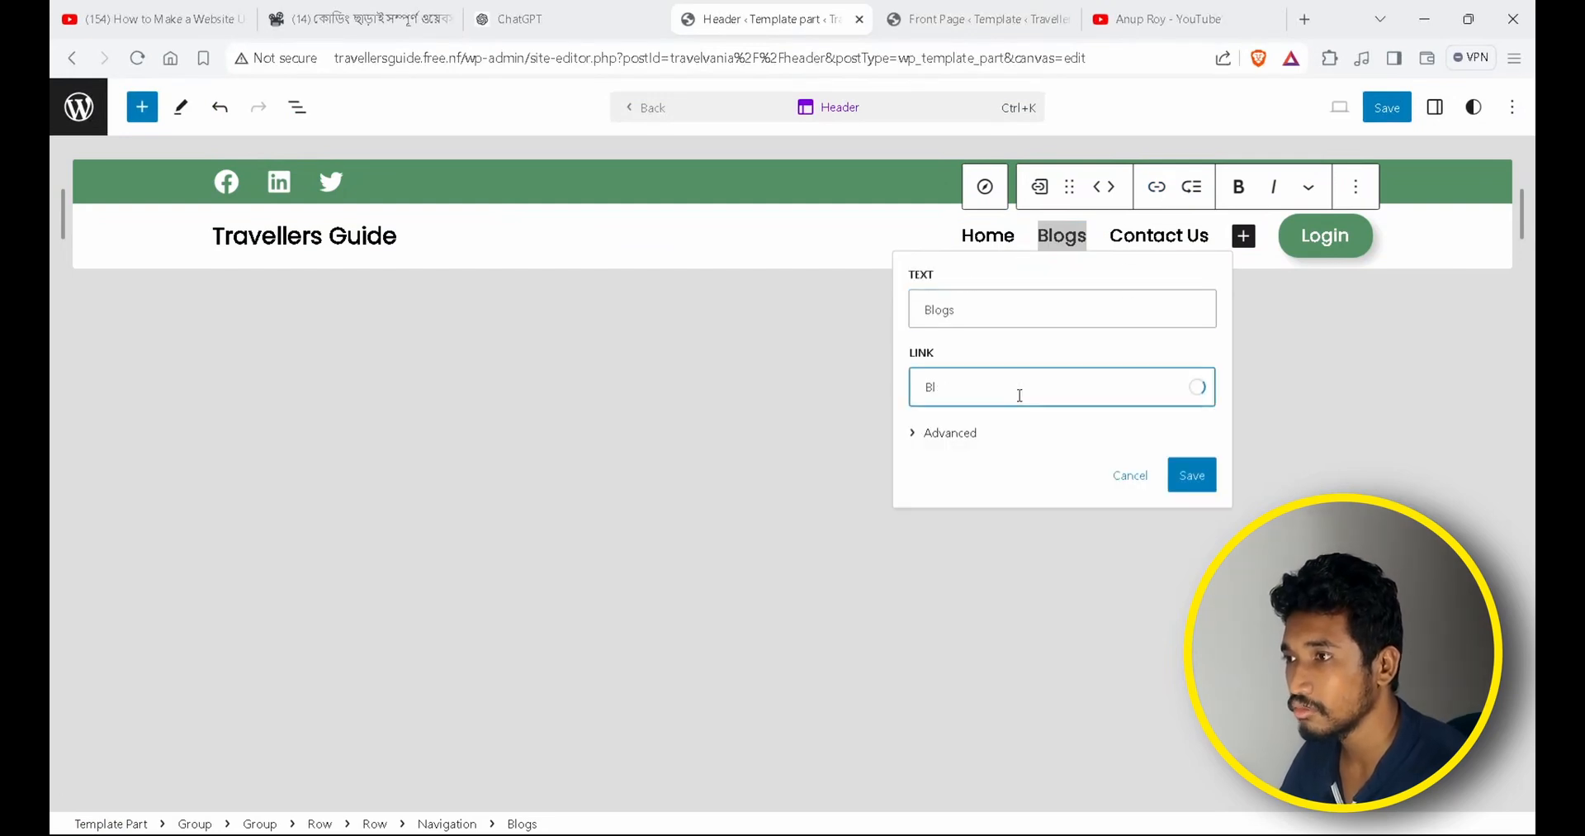
pyautogui.press('BackSpace')
pyautogui.press('BackSpace')
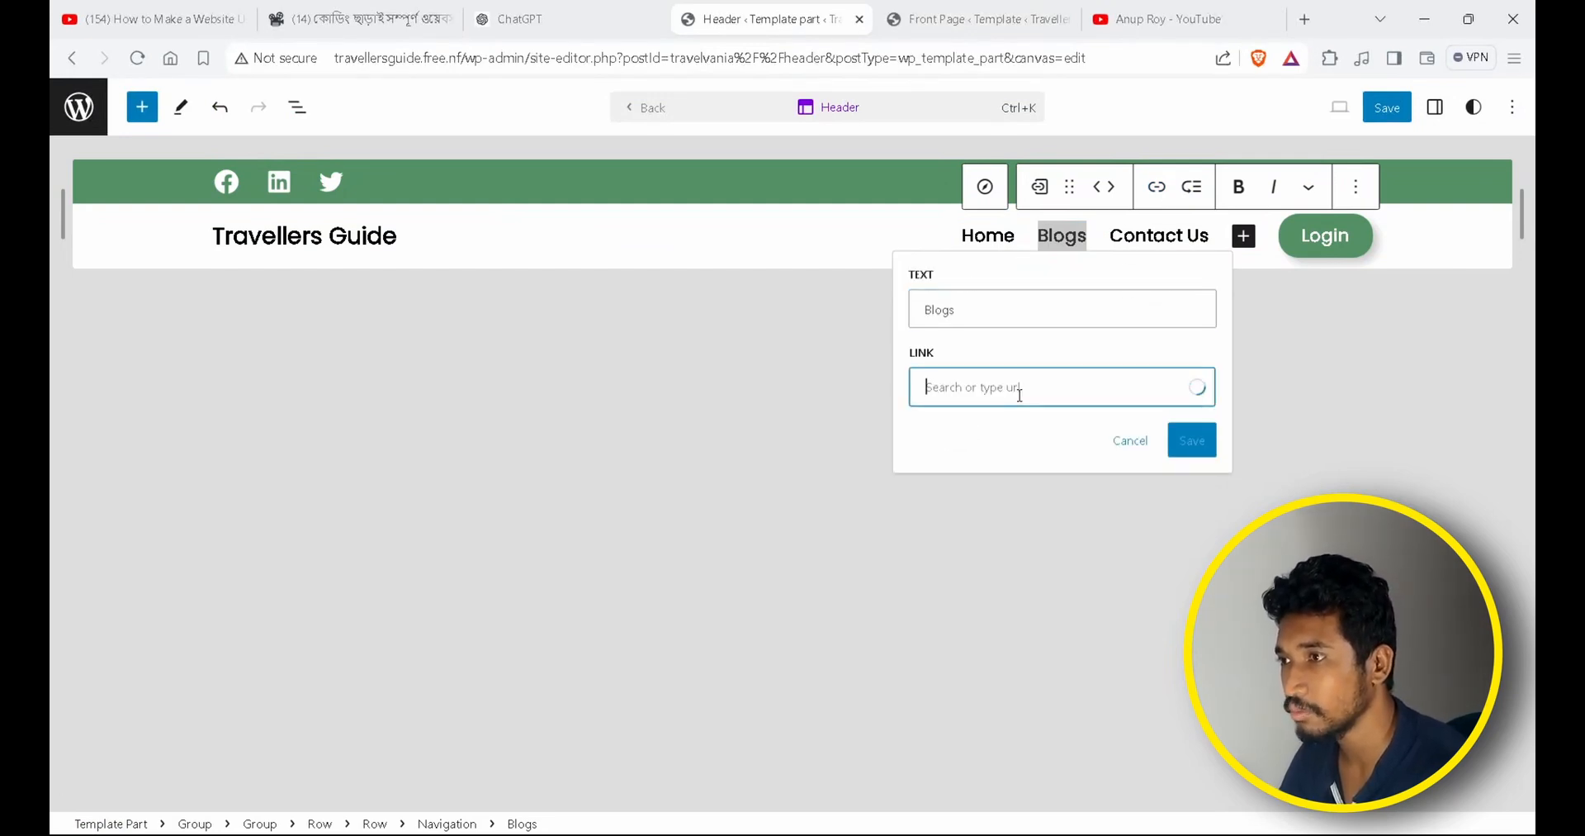
pyautogui.click(998, 478)
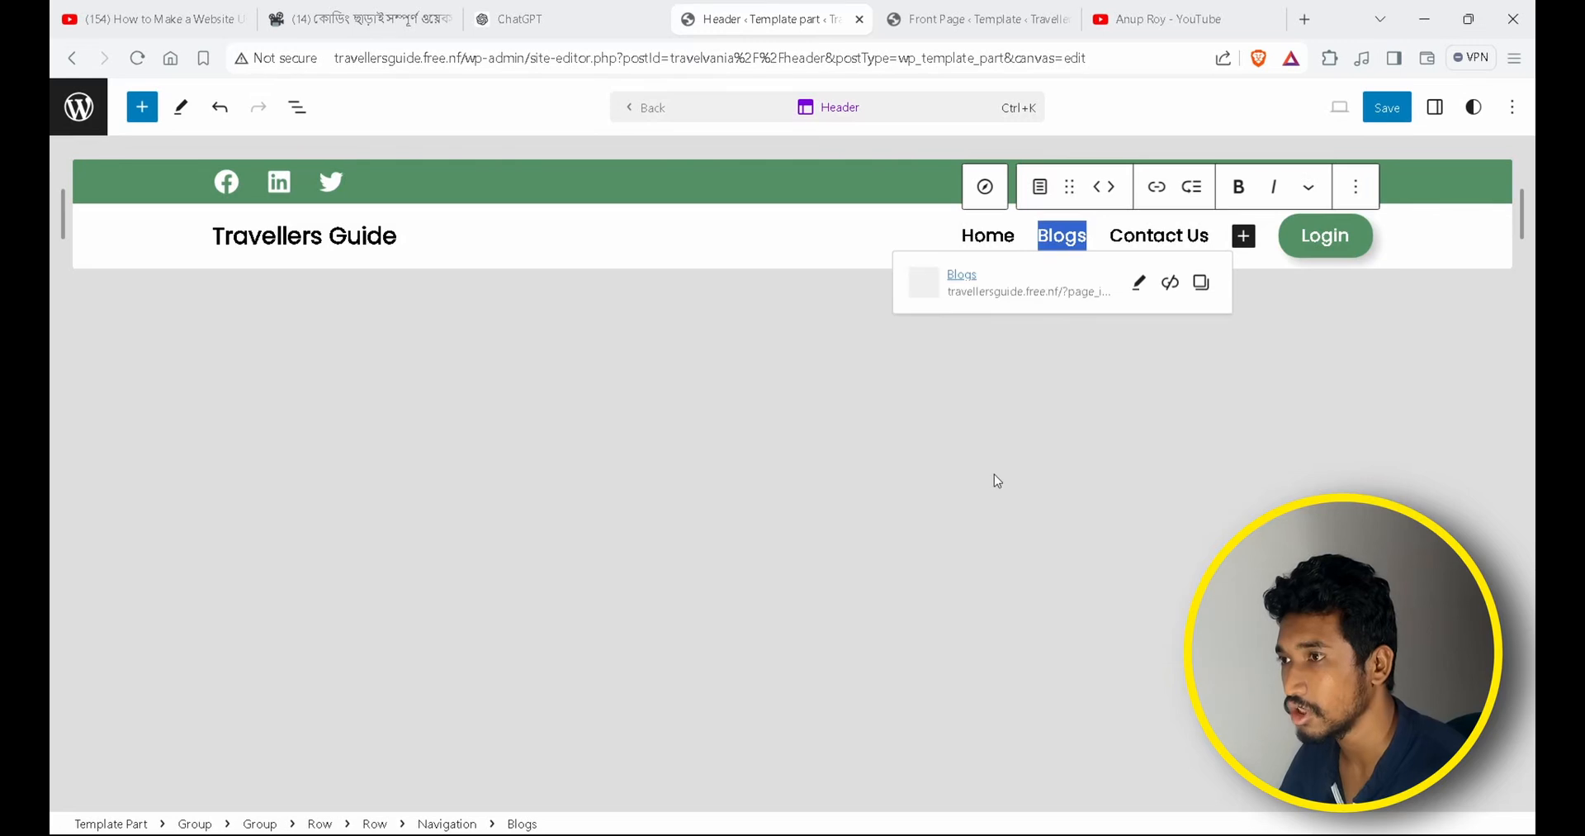
# Link the header navigation's "Contact Us" item to the Contact Us page and save the header template part.
pyautogui.doubleClick(1167, 234)
pyautogui.click(1154, 207)
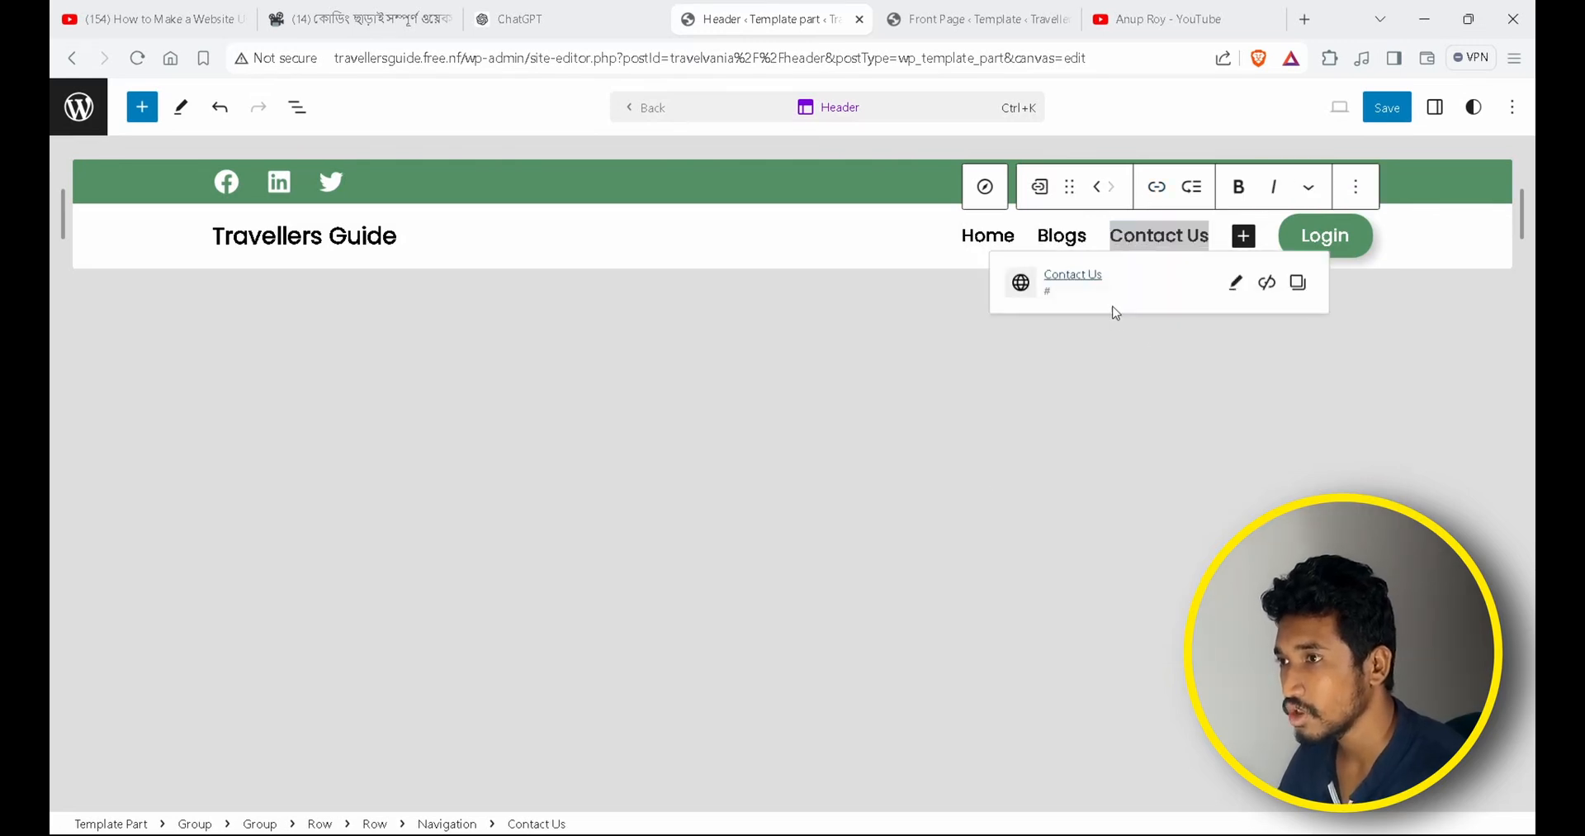
pyautogui.click(1234, 285)
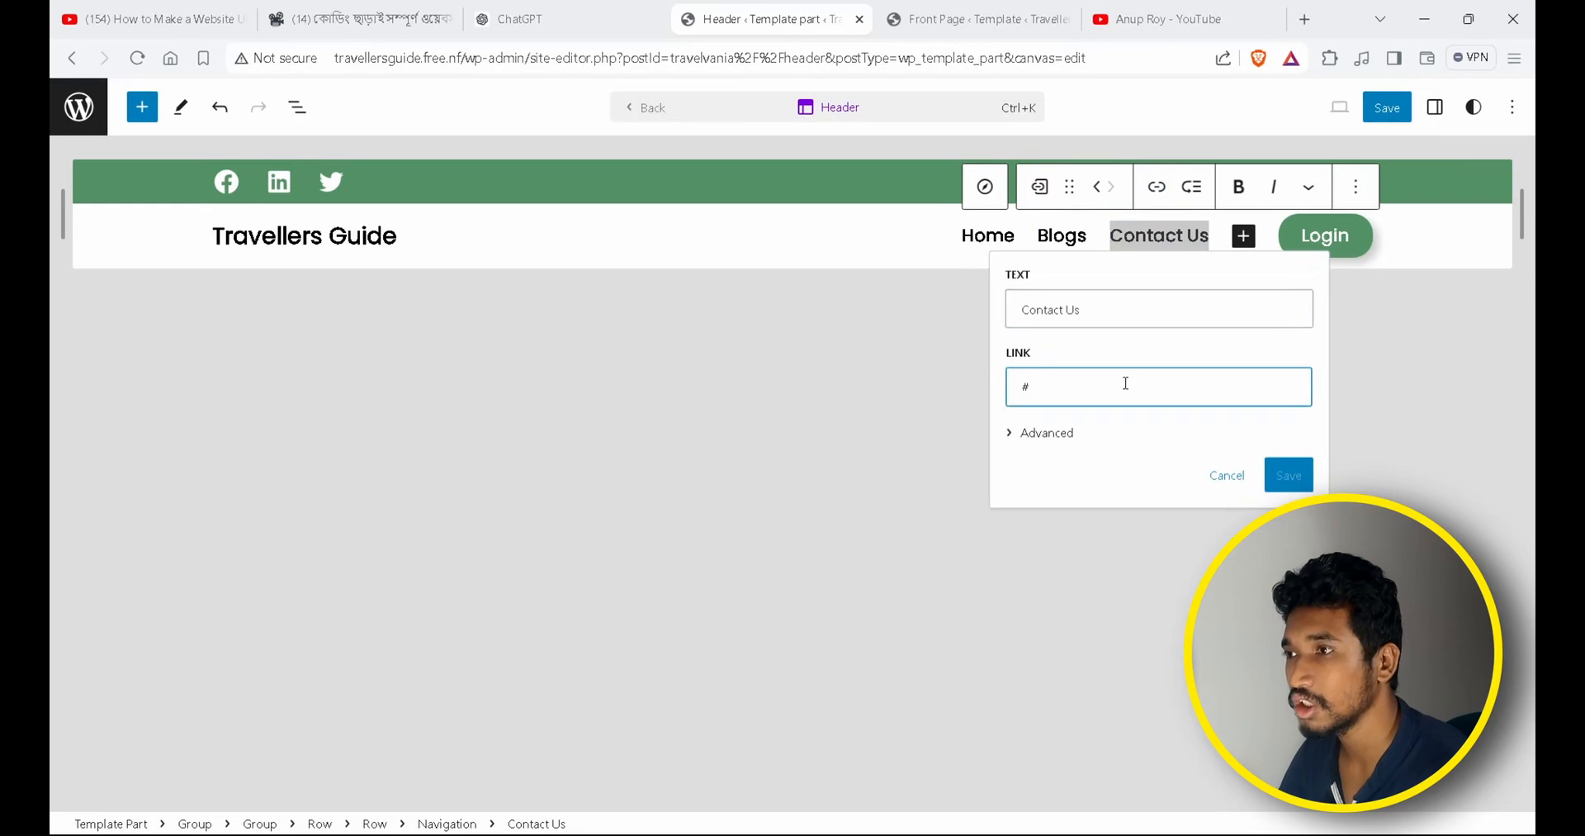
pyautogui.press('BackSpace')
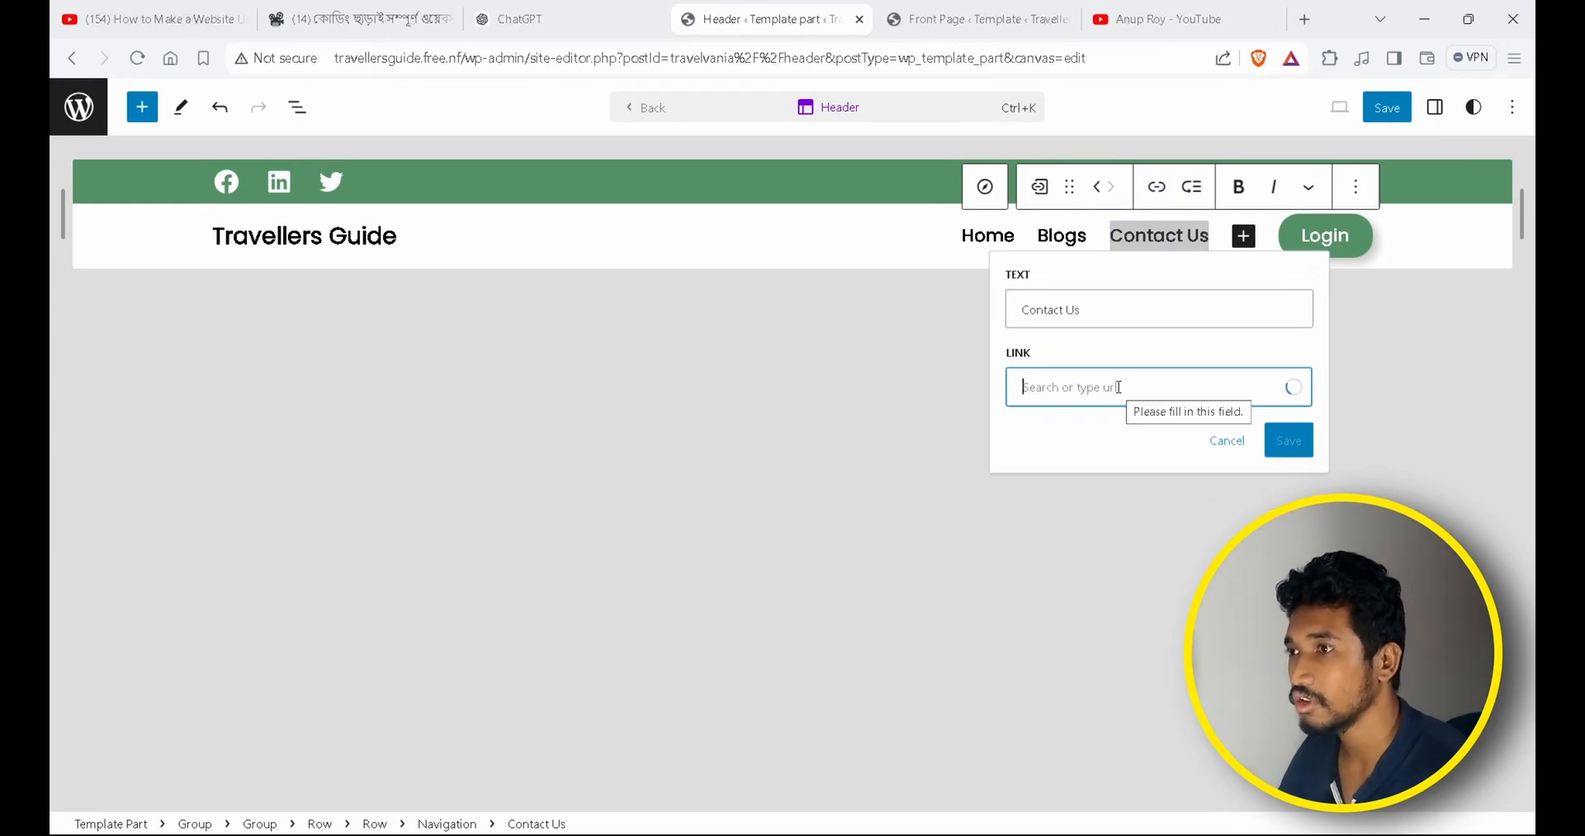
pyautogui.click(1089, 434)
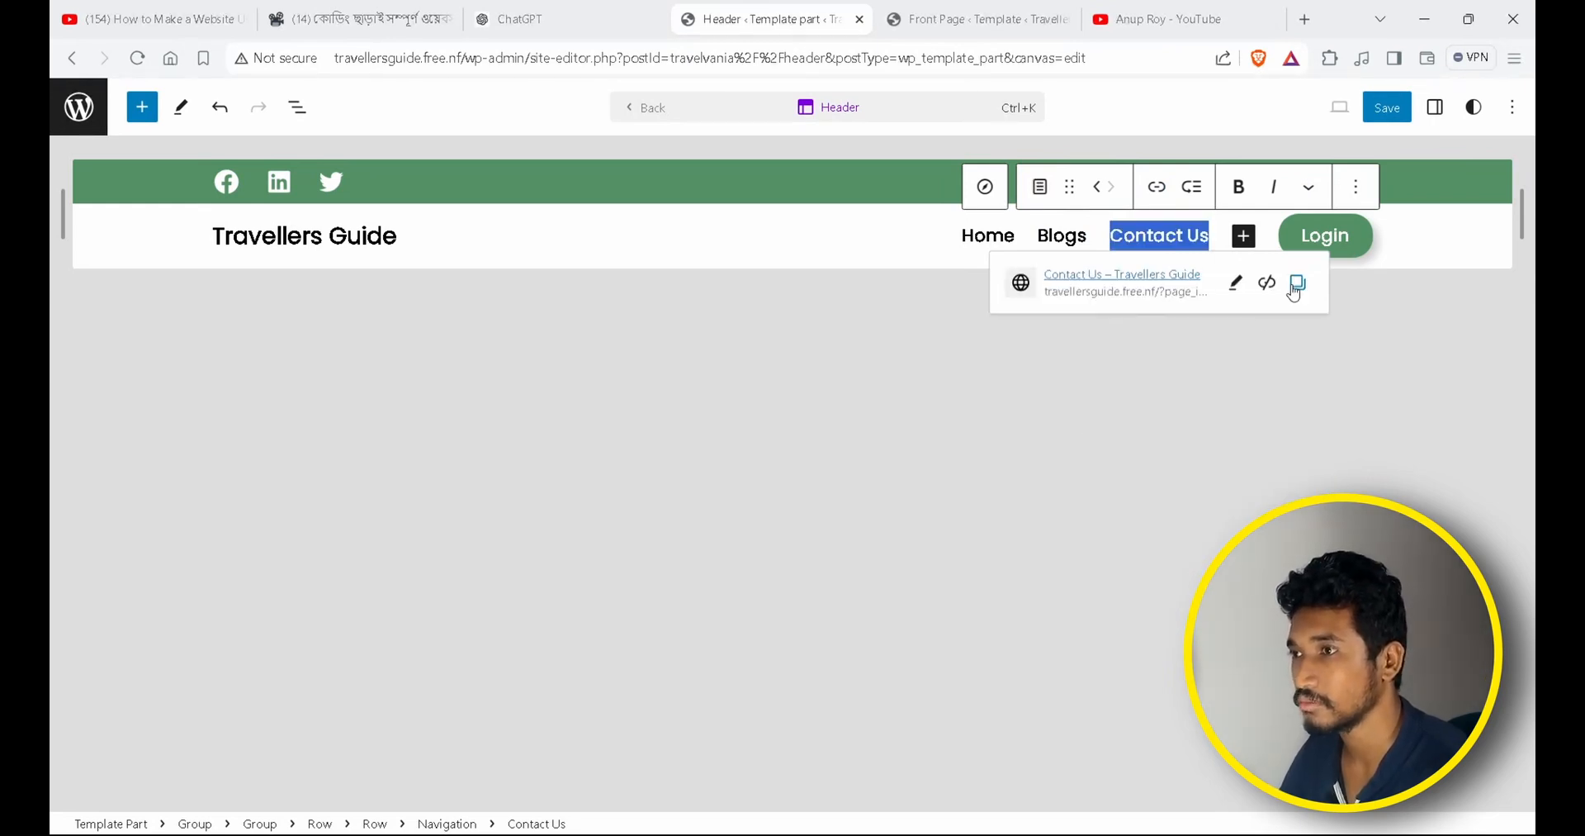
pyautogui.click(1383, 109)
pyautogui.click(1381, 112)
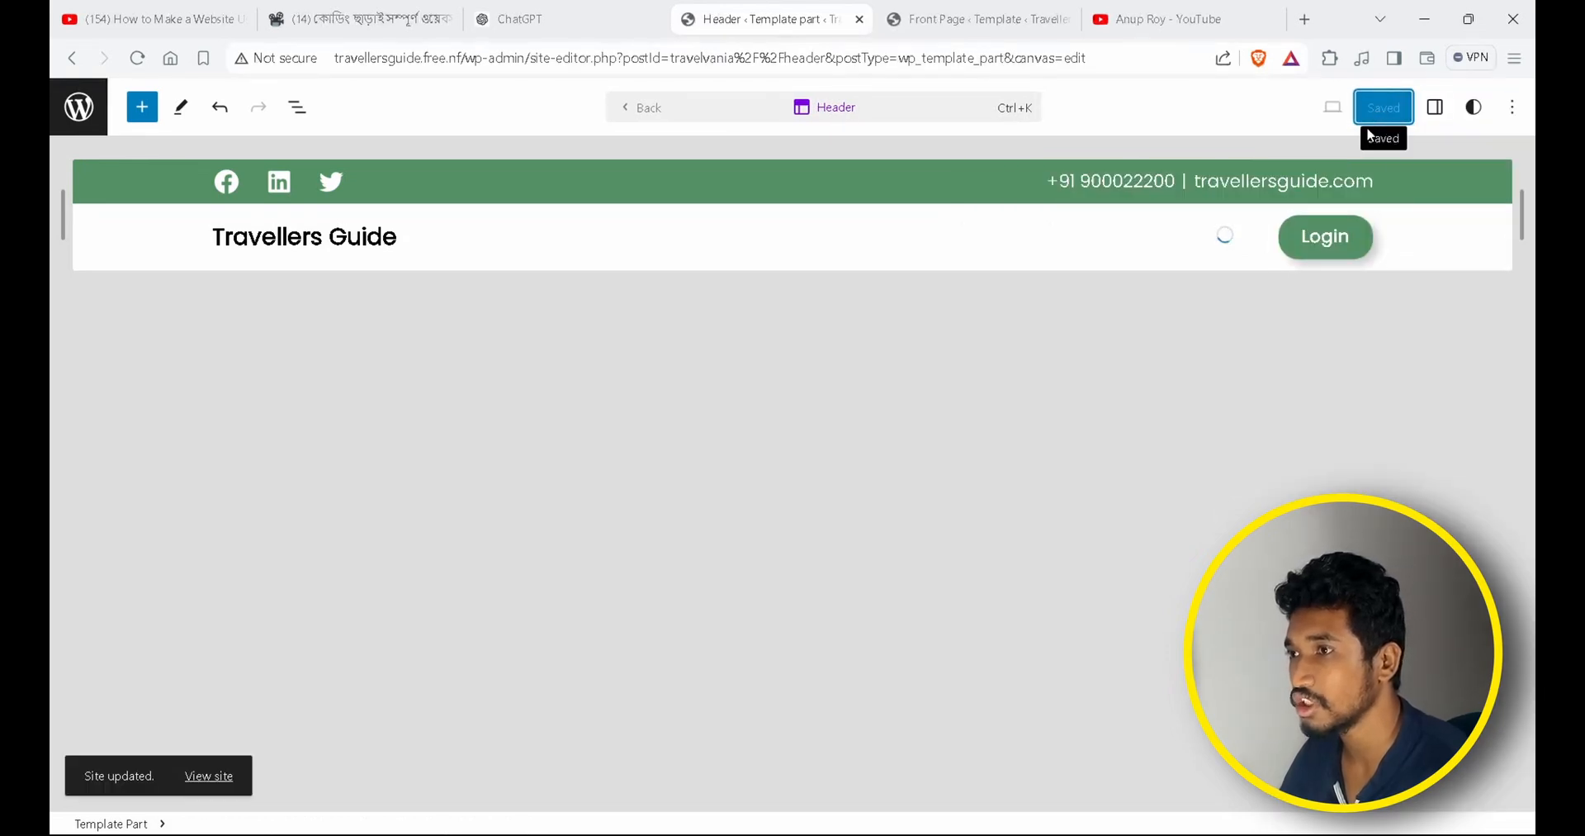
# Test the Blogs, Contact Us and Home navigation links on the live site.
pyautogui.click(979, 19)
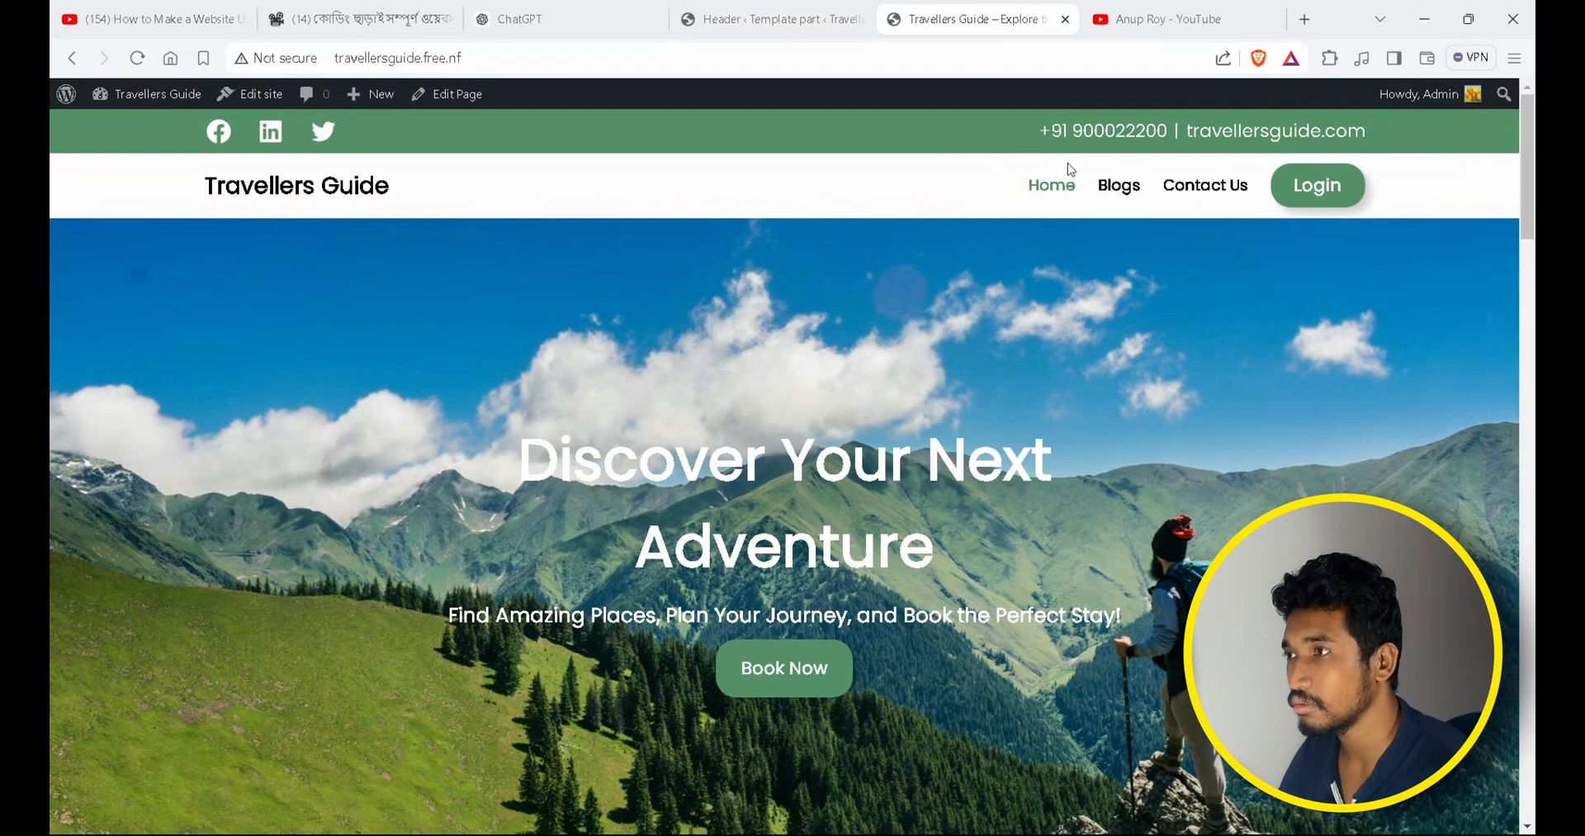
pyautogui.click(1128, 195)
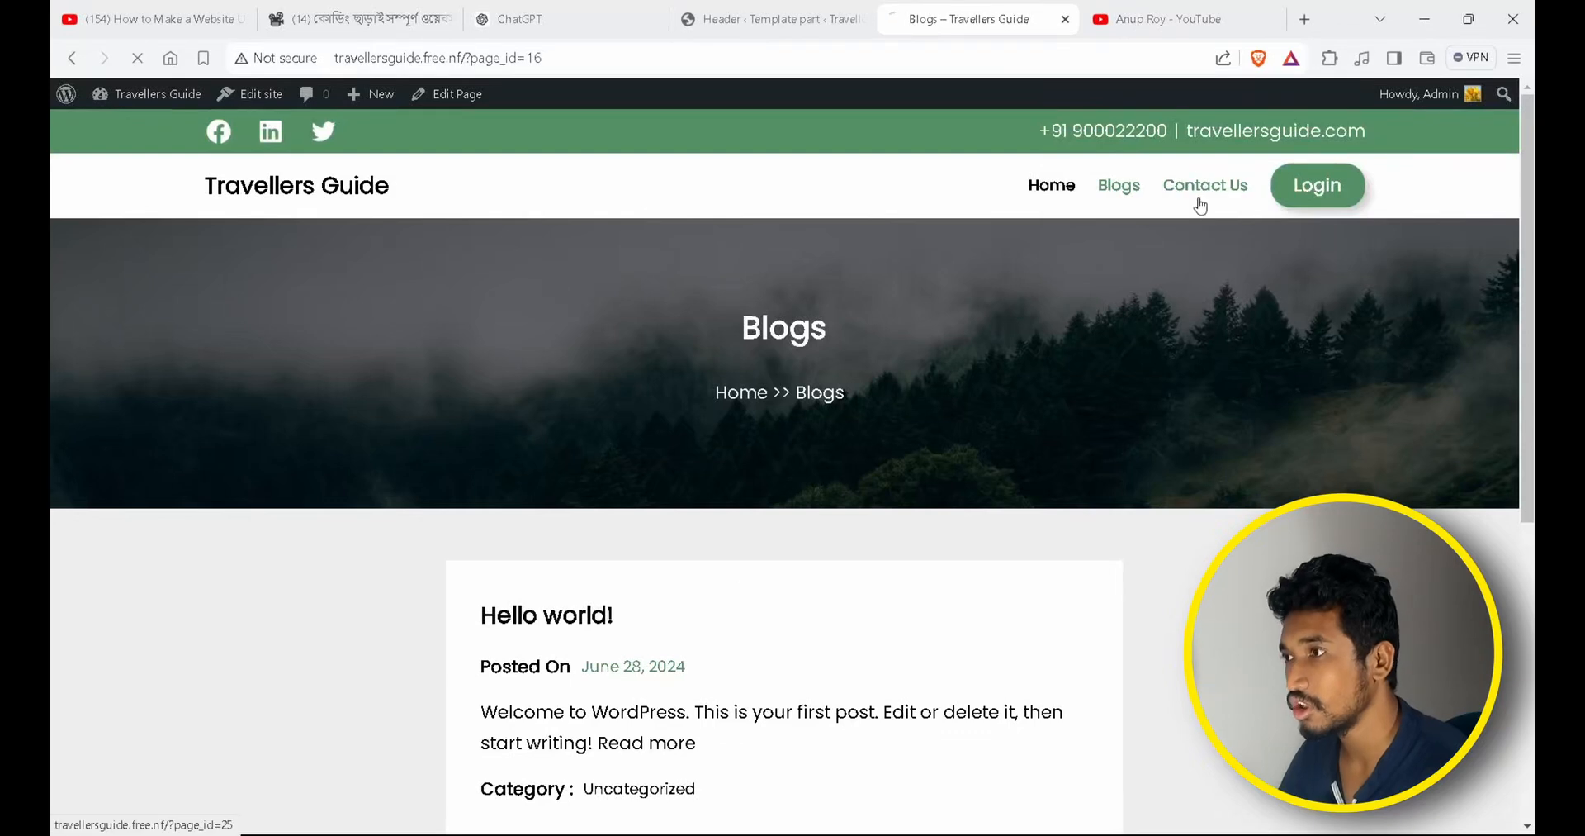
pyautogui.click(1197, 197)
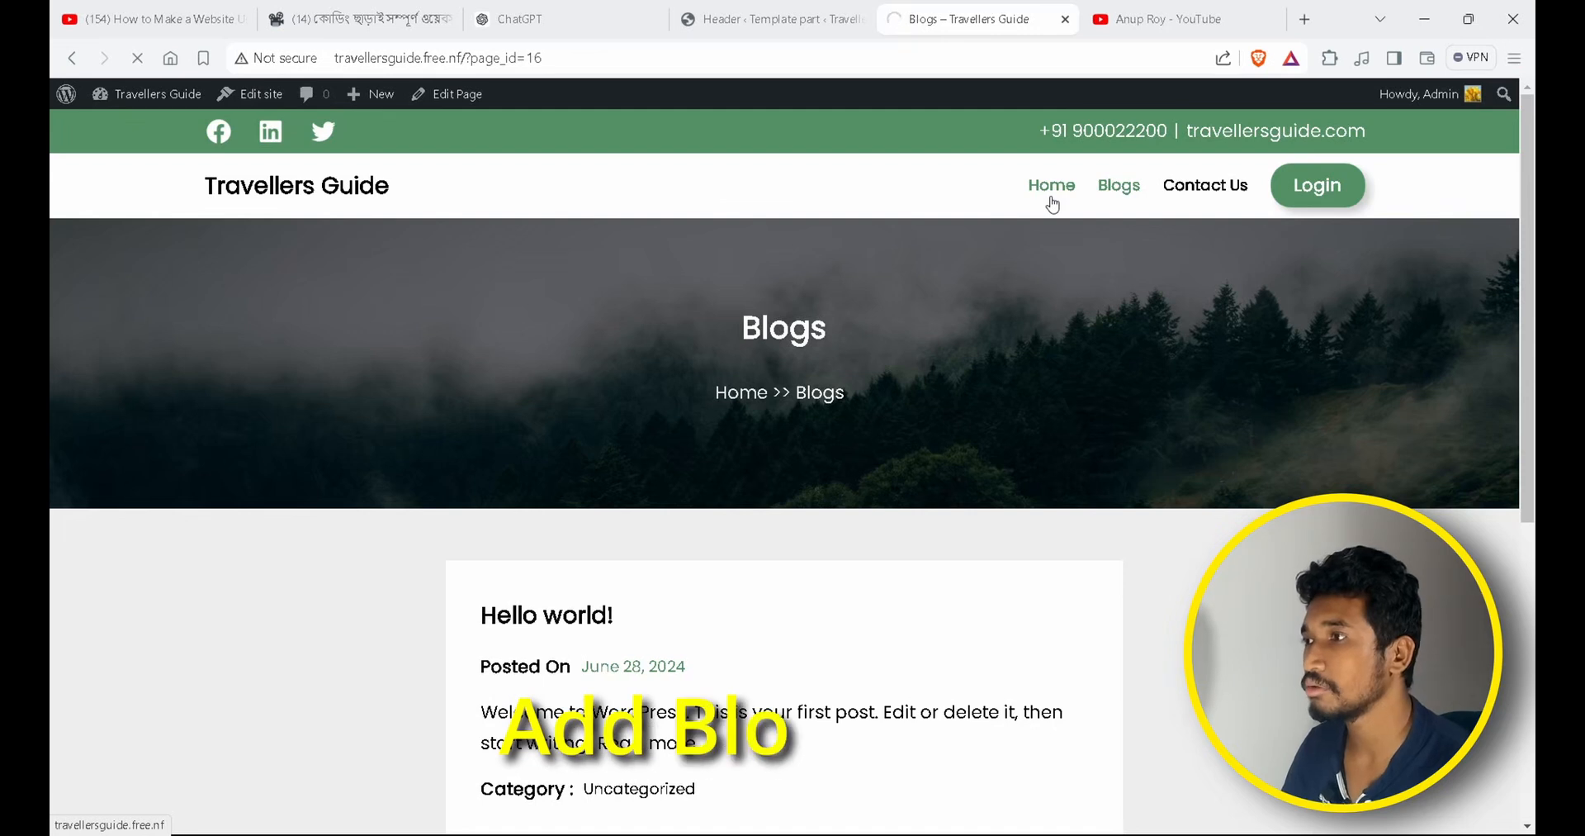
pyautogui.click(1053, 205)
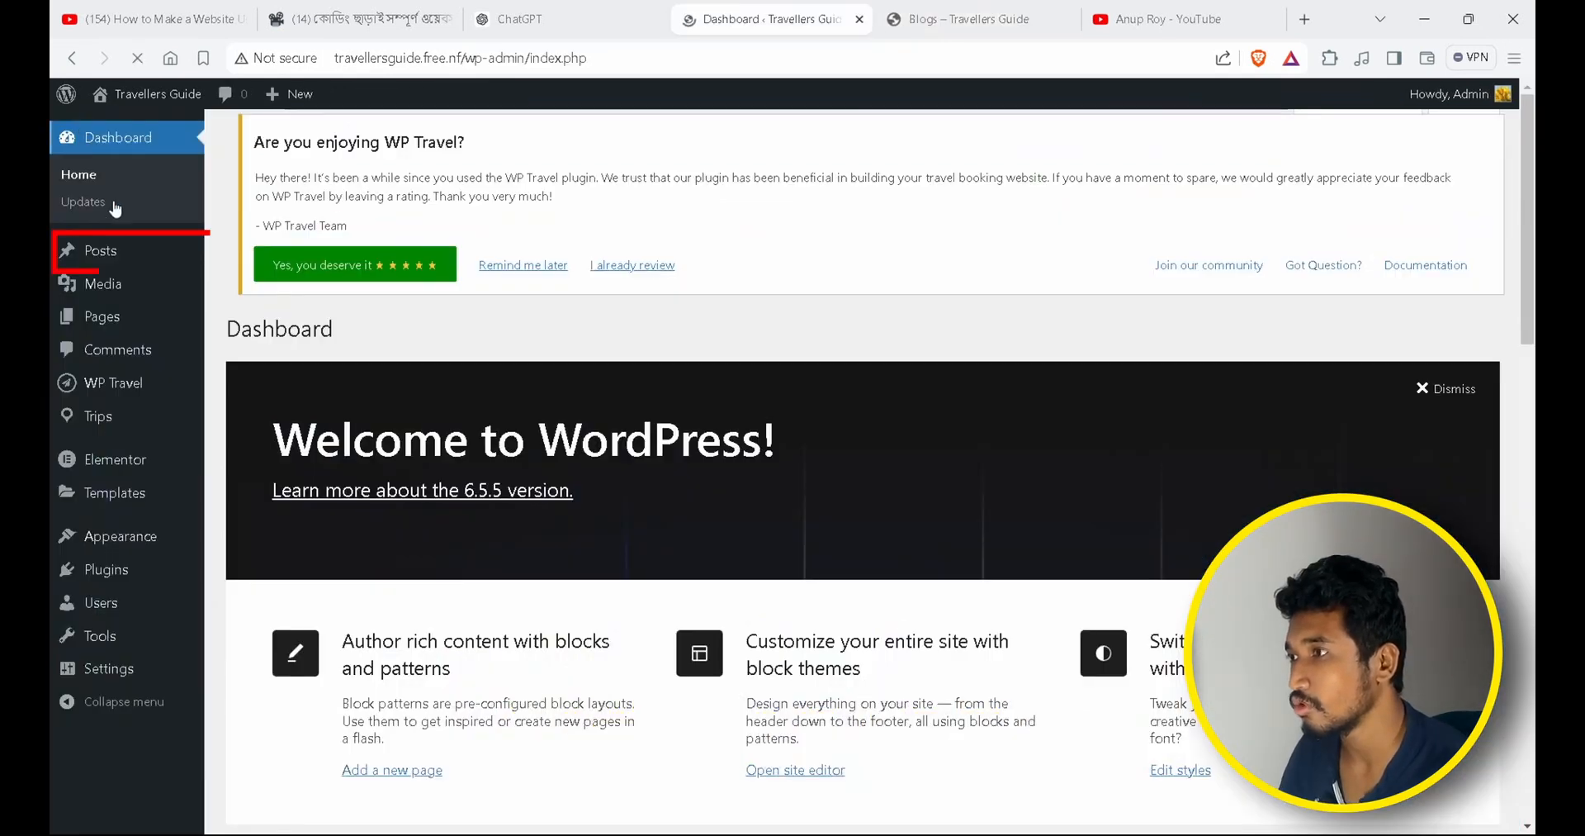
# Start a new post titled "Visit the best place with us" with a travel invitation paragraph beginning "Ready to explore somewhere new?".
pyautogui.click(104, 253)
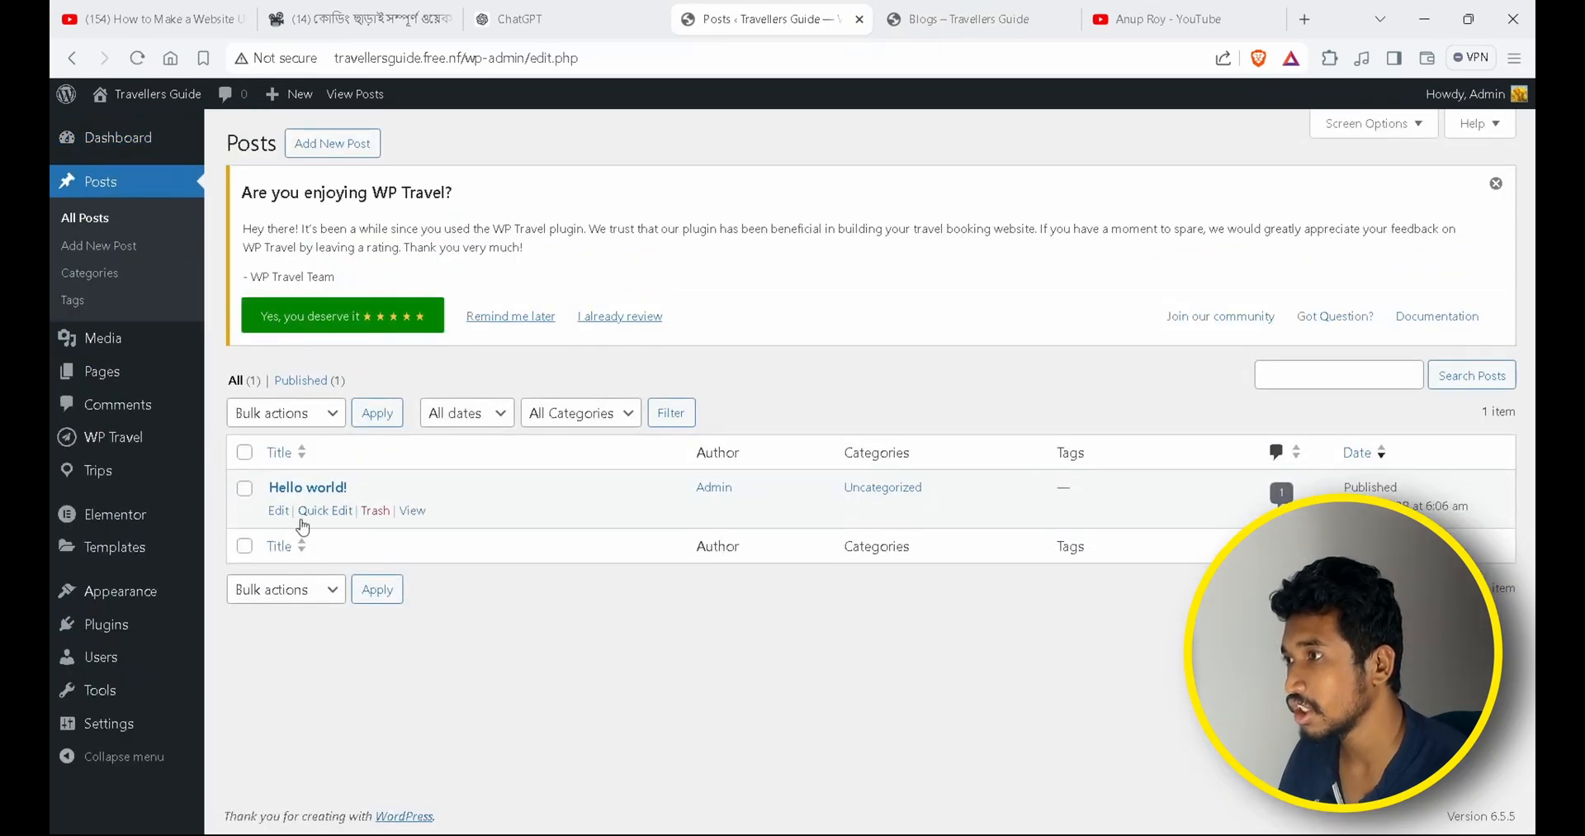
pyautogui.click(315, 143)
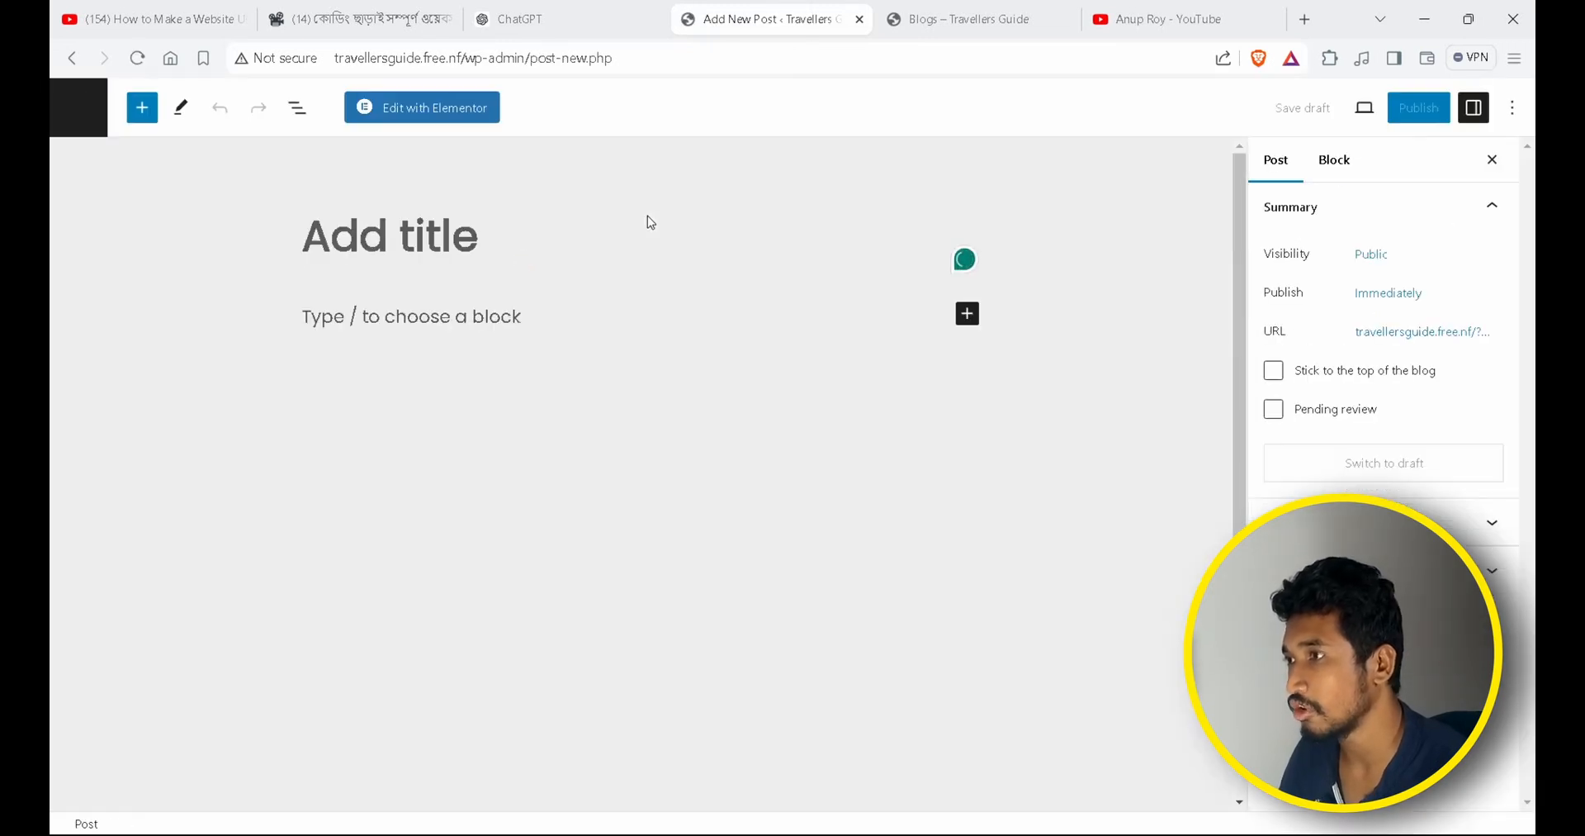
pyautogui.write('Visit the best place with us')
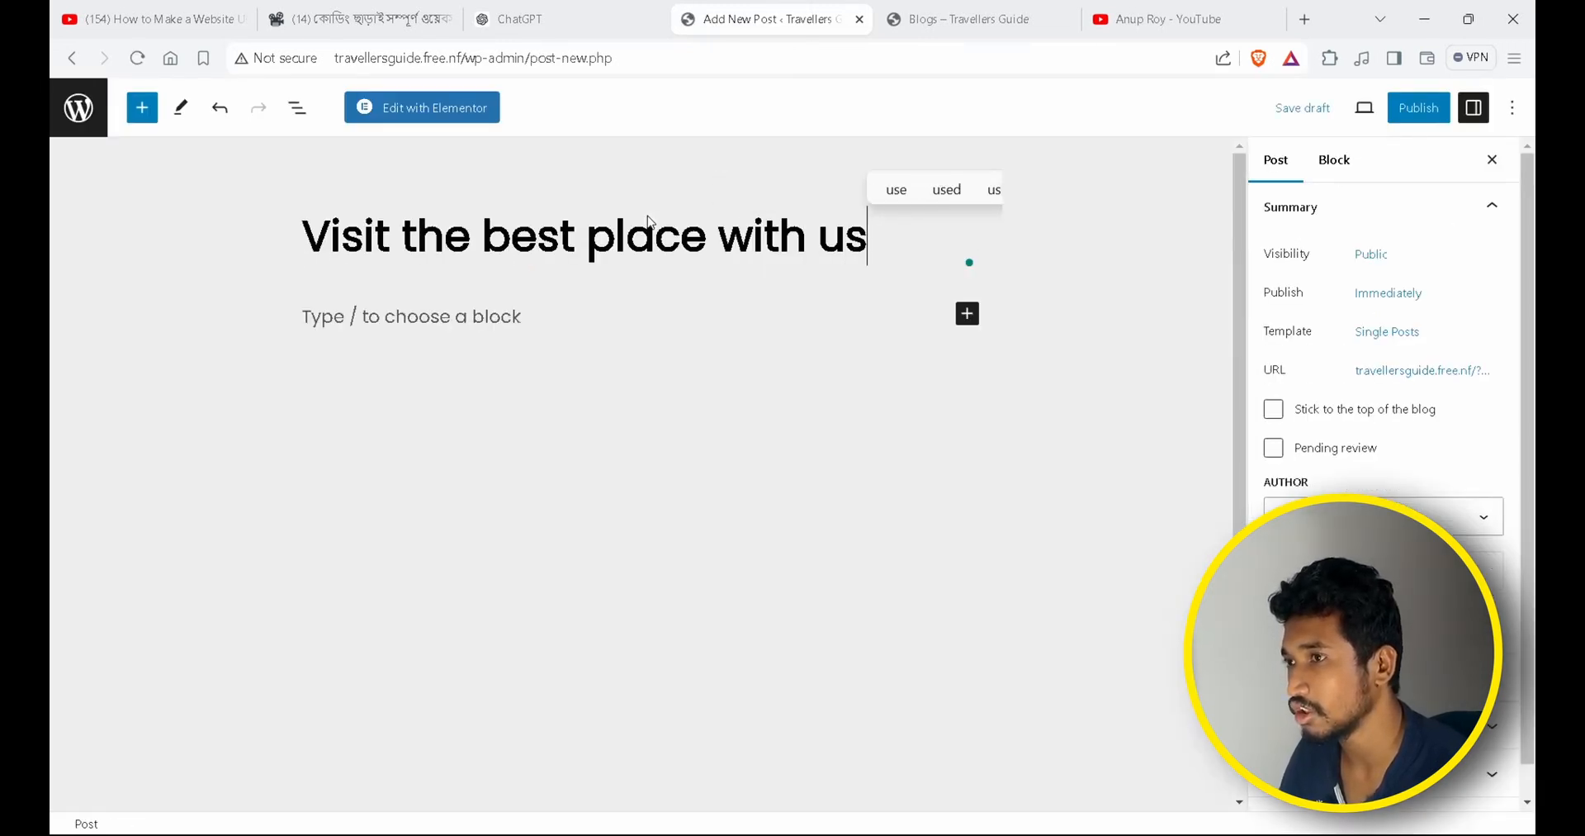
pyautogui.click(547, 325)
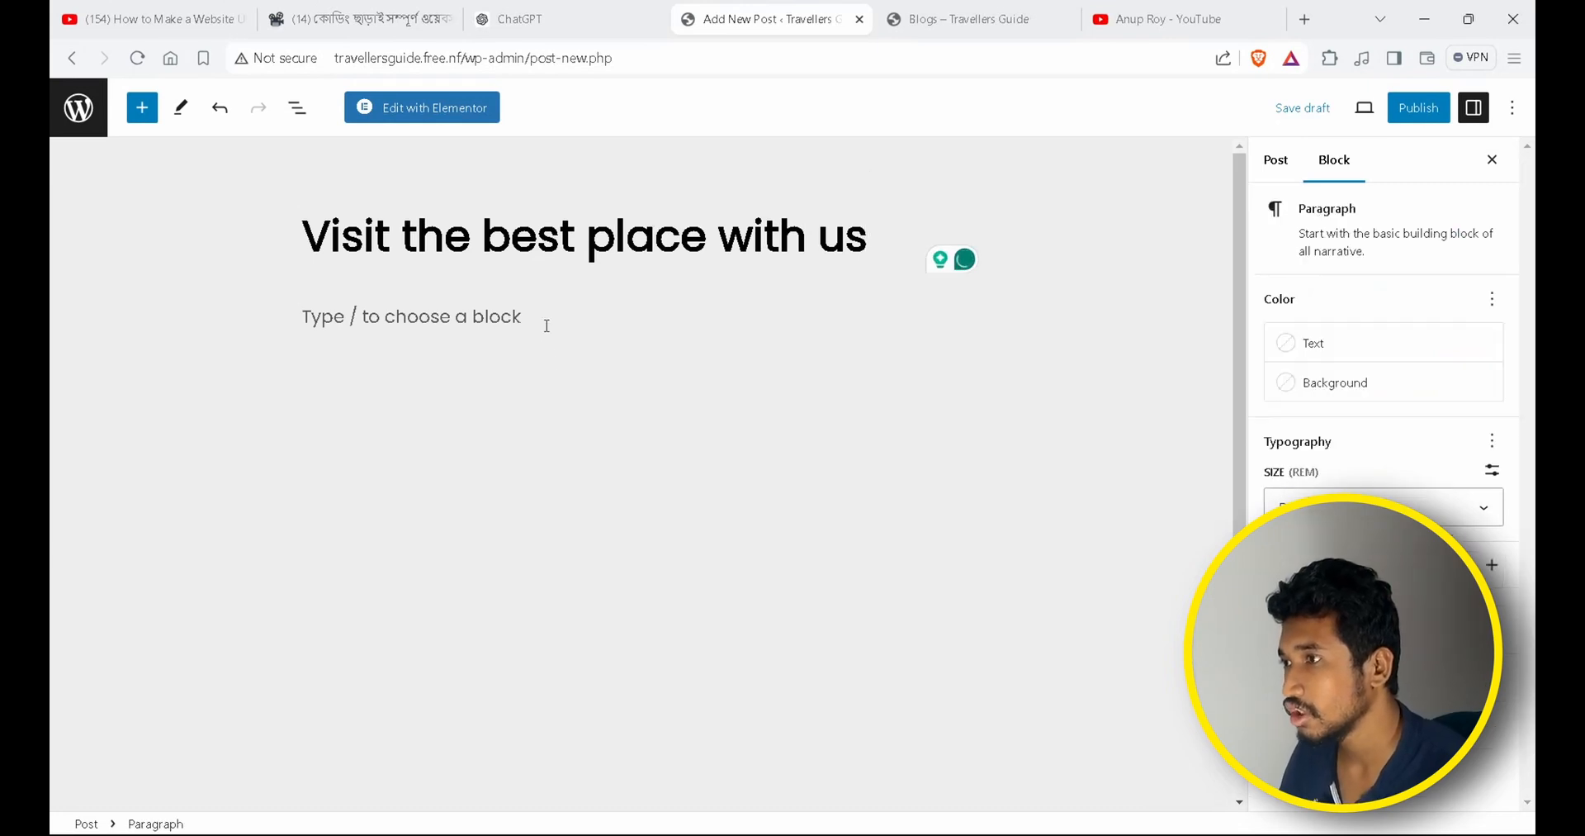
pyautogui.write("Ready to explore somewhere new? Dive into a world of exciting destinations, hidden gems, and cozy stays tailored just for you. Whether you're dreaming of a relaxing beach getaway, an adventurous mountain trek, or a cultural city escape, we've got you covered. Start planning your next adventure with us and make it a trip to remember!")
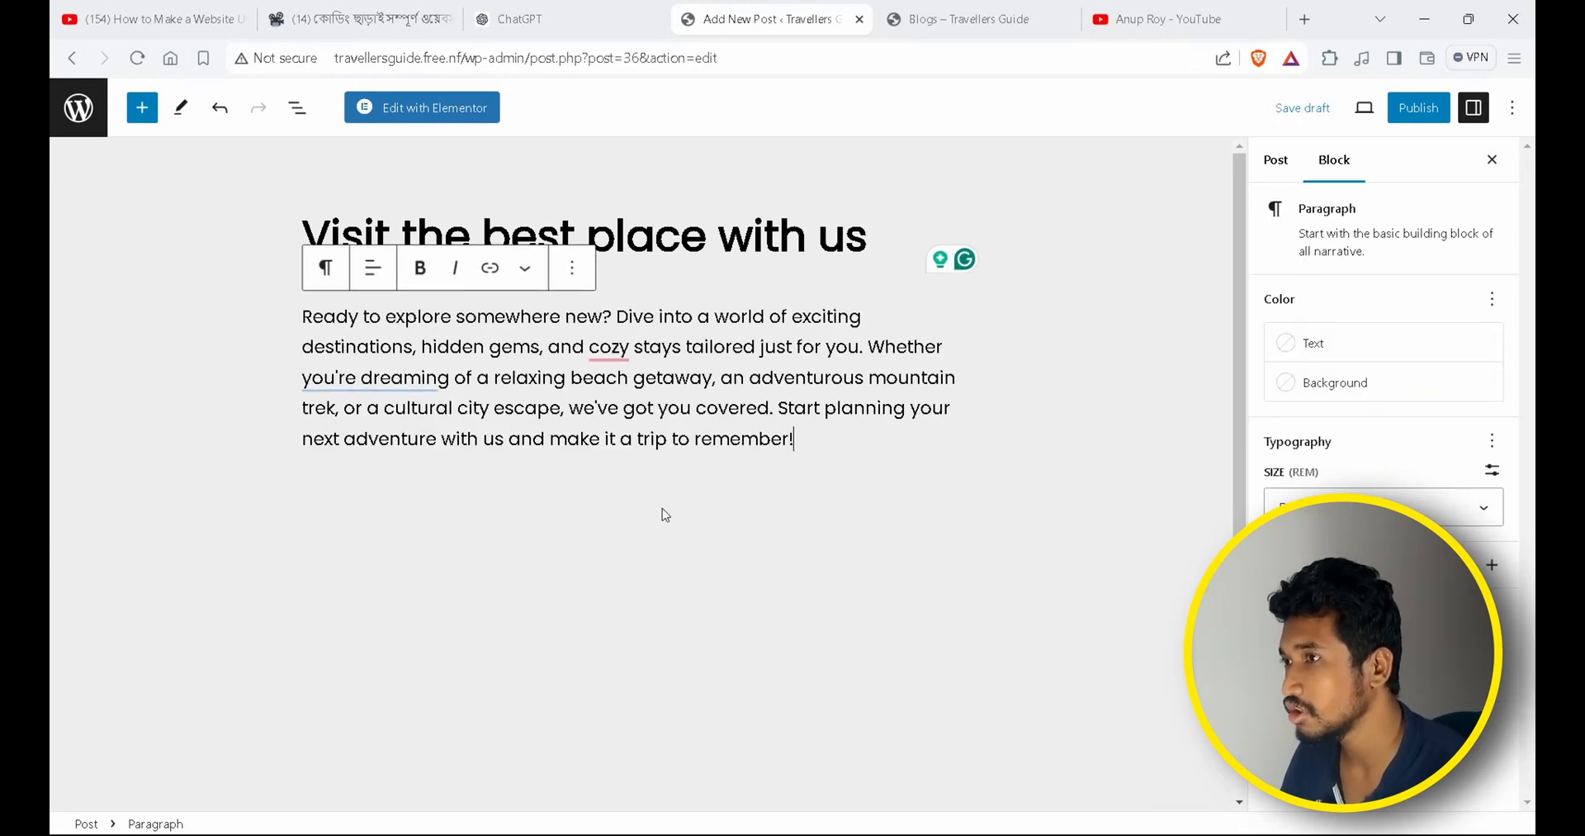
pyautogui.click(662, 507)
pyautogui.click(842, 452)
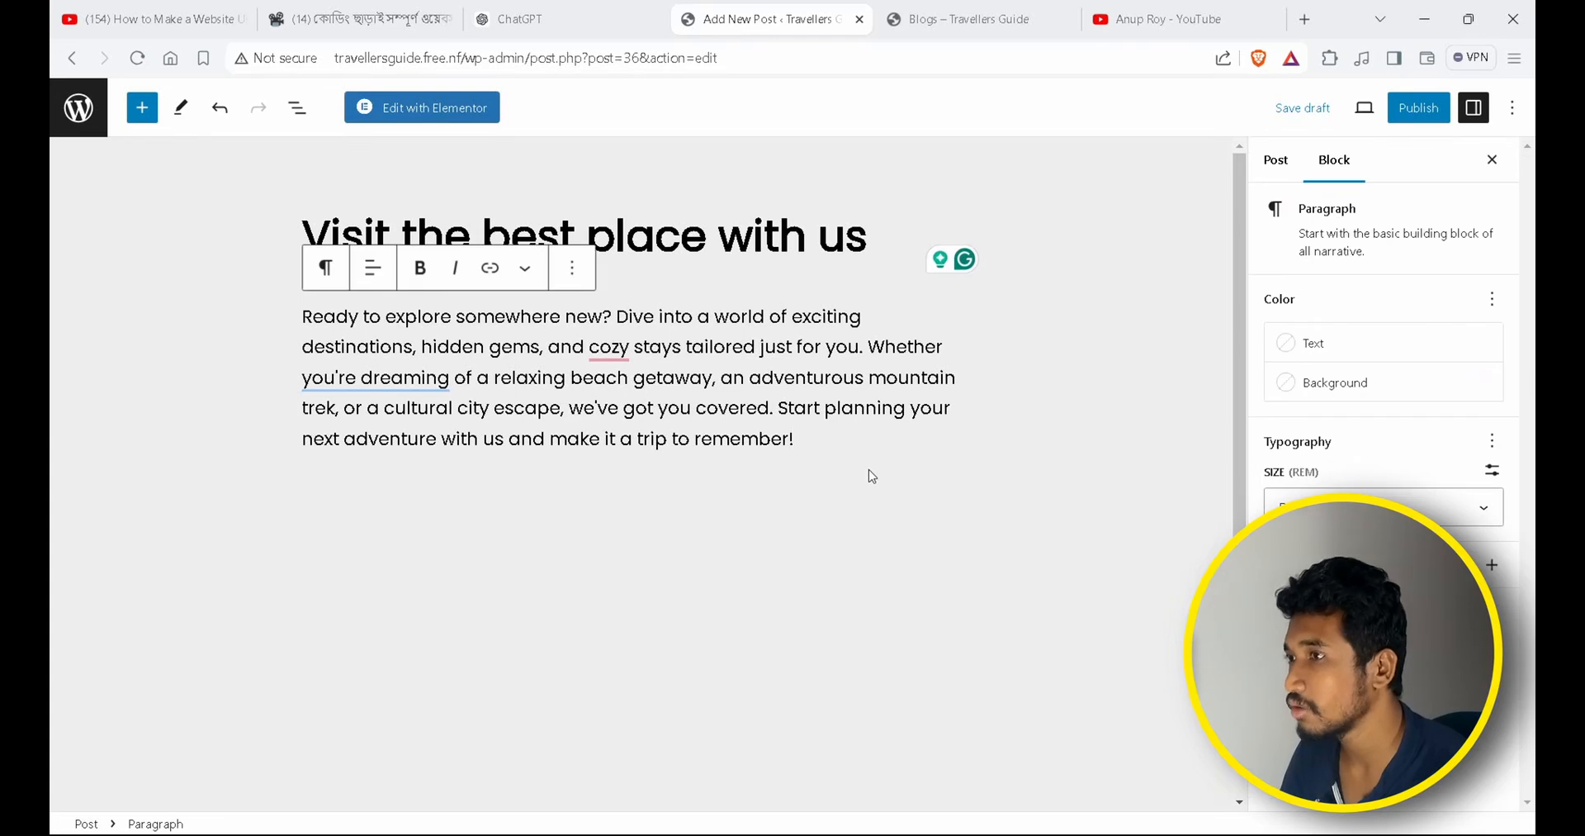
# Add an empty Image block between the post title and the travel invitation paragraph.
pyautogui.click(897, 236)
pyautogui.press('Return')
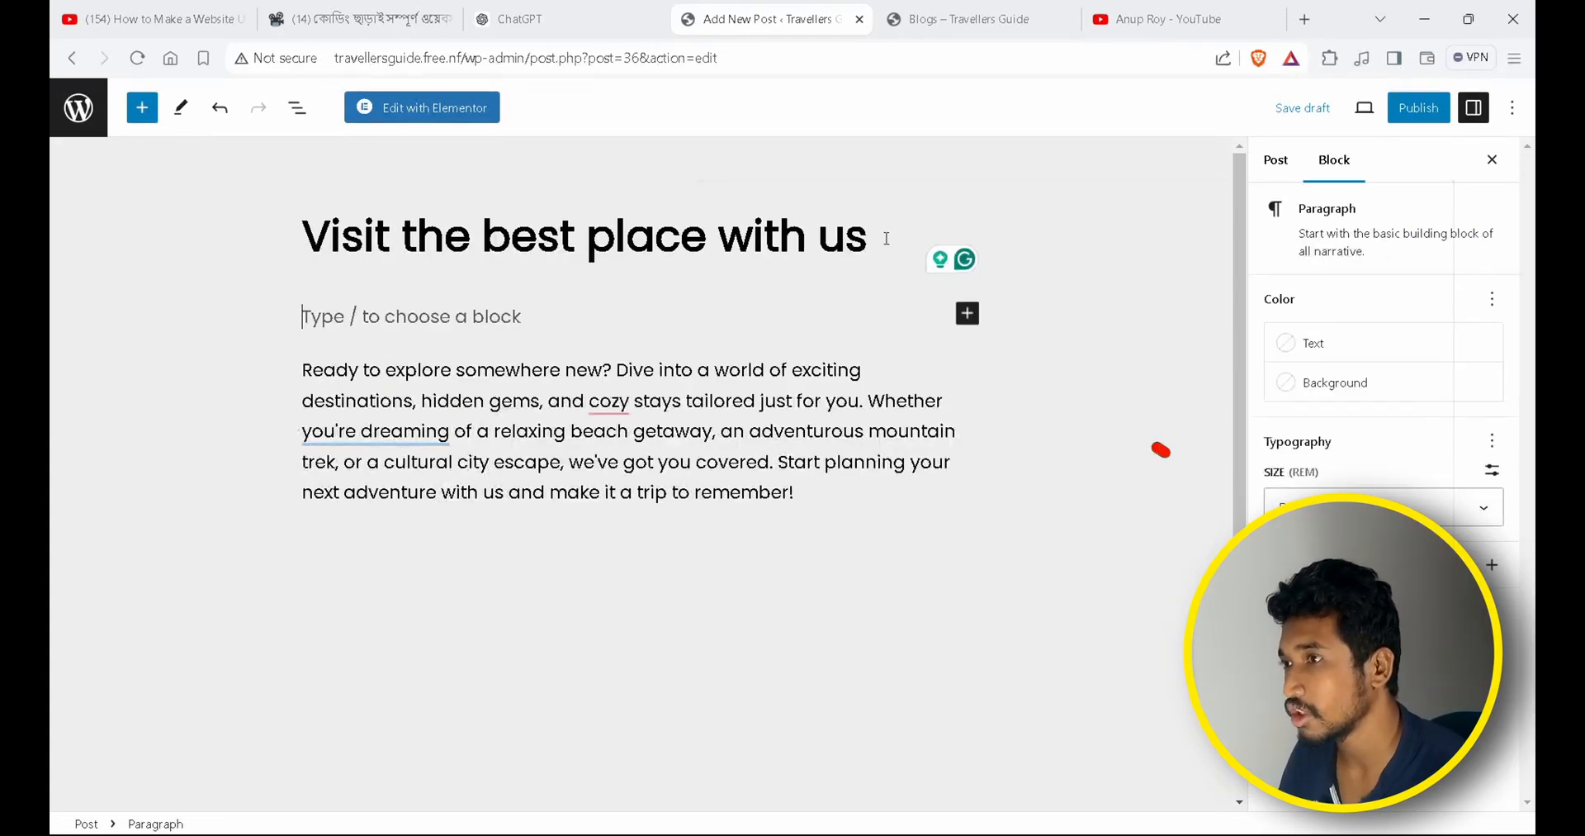
pyautogui.click(968, 315)
pyautogui.click(1081, 626)
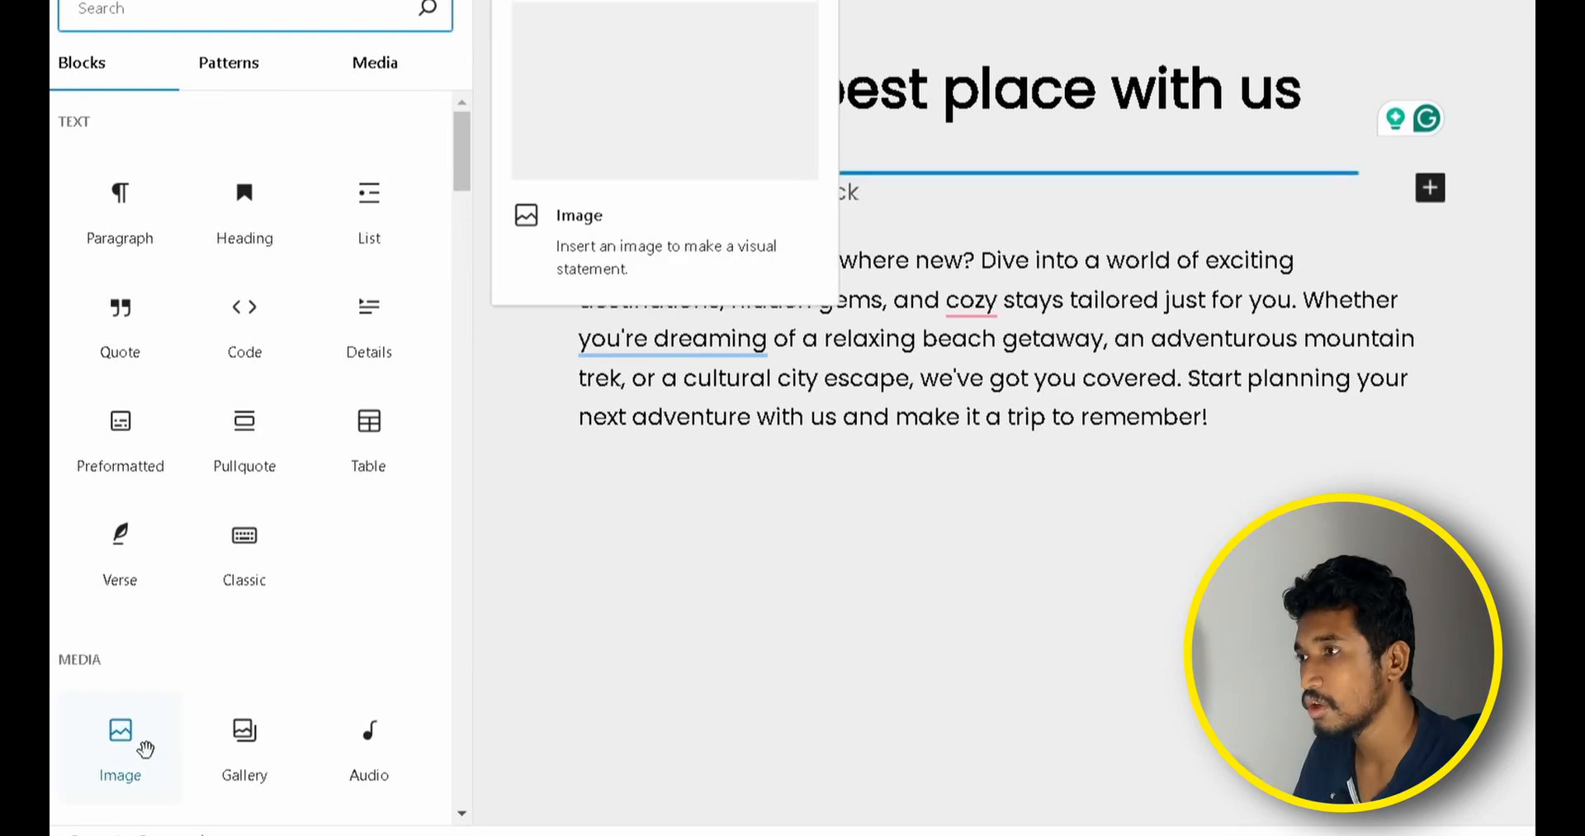
pyautogui.click(145, 747)
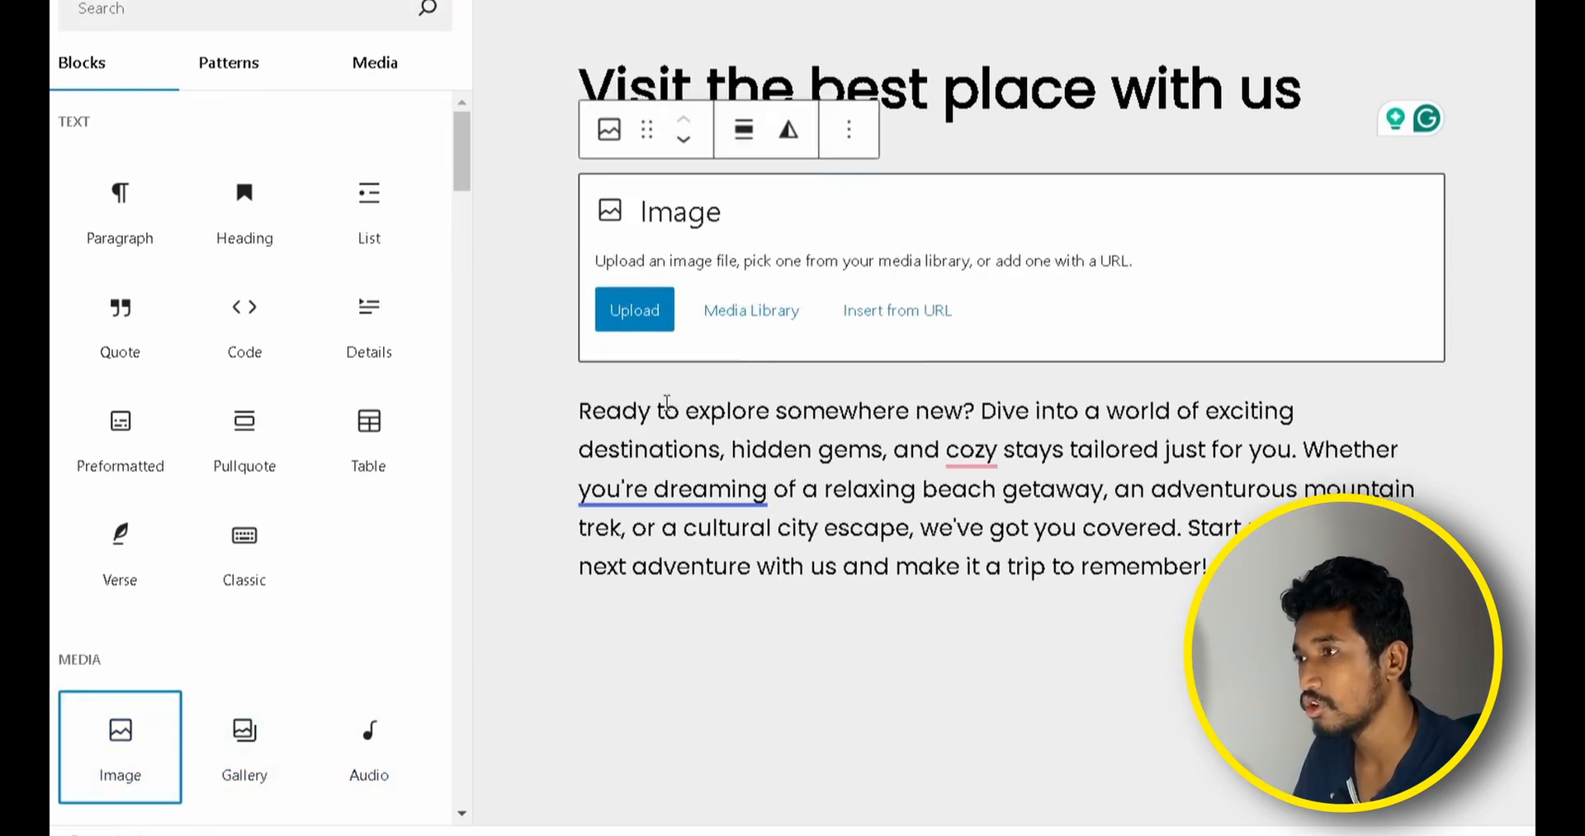
# Fill the image block with the temple gate picture img1-1-scaled.jpg from the media library.
pyautogui.click(751, 316)
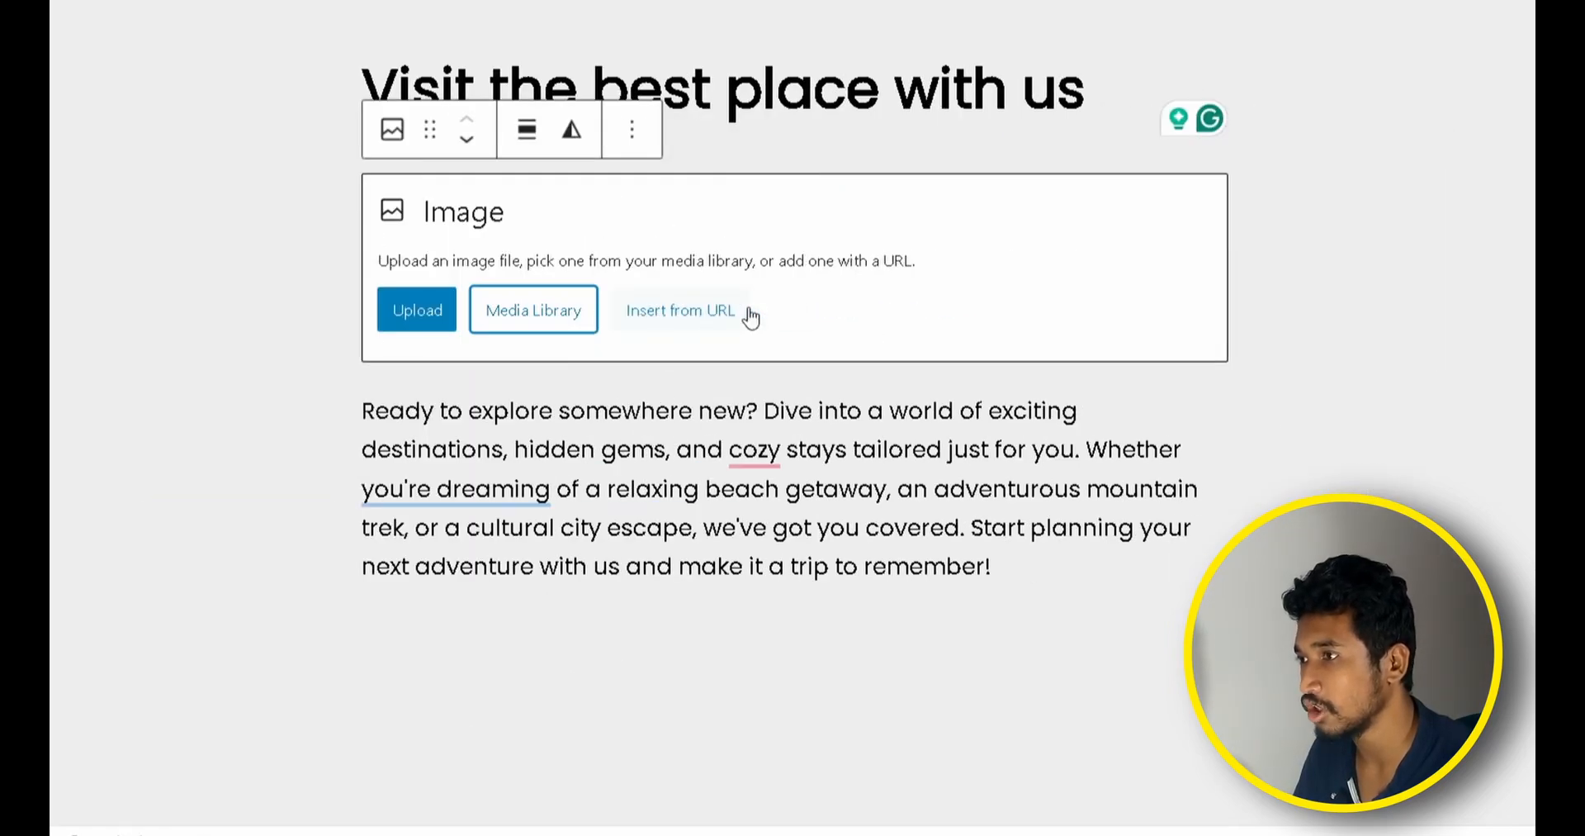
pyautogui.click(519, 315)
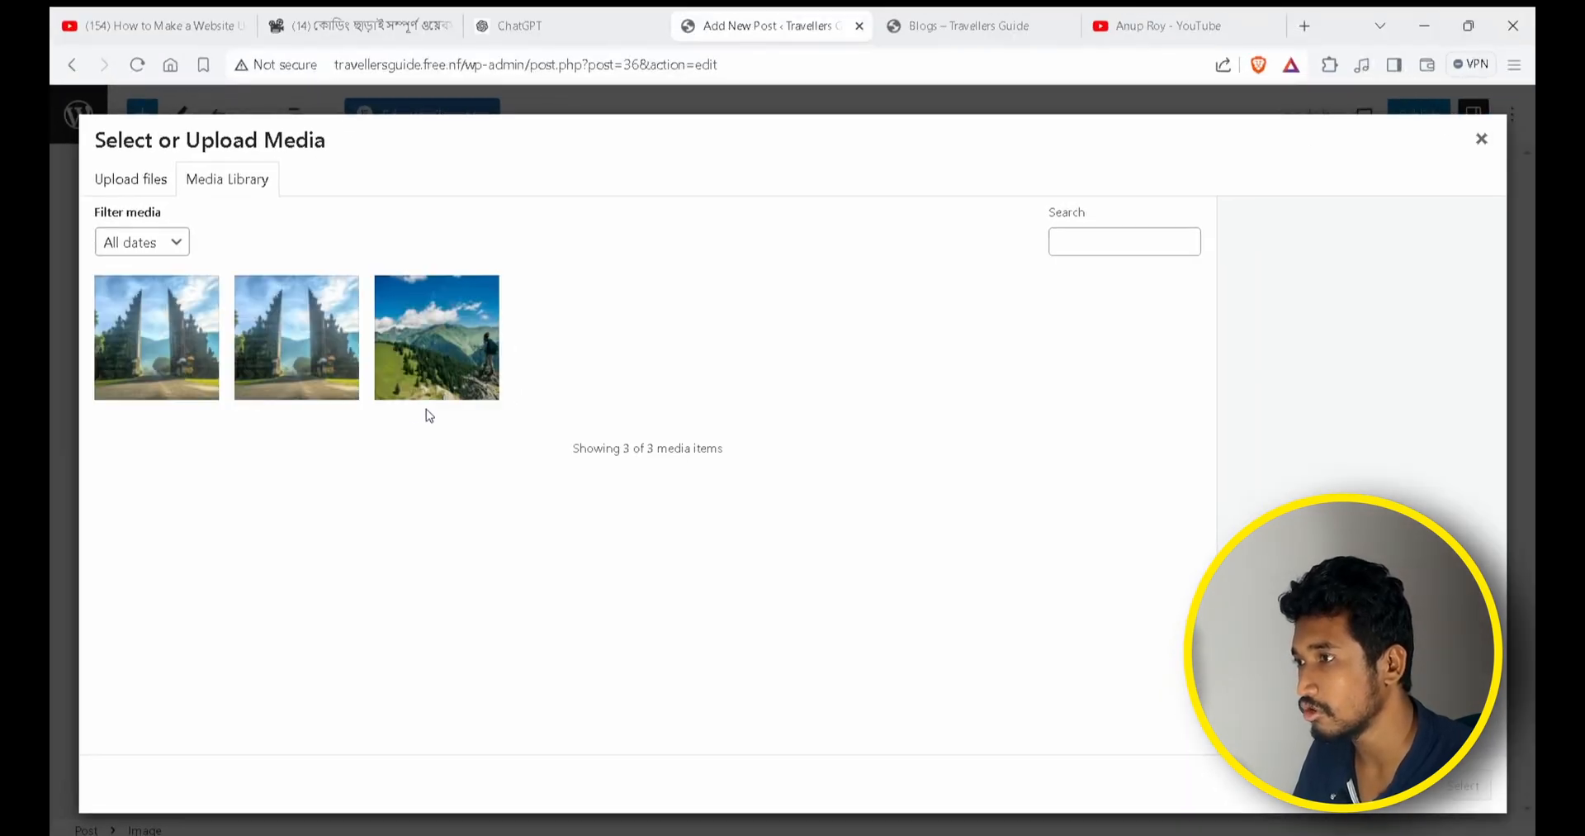
pyautogui.click(330, 353)
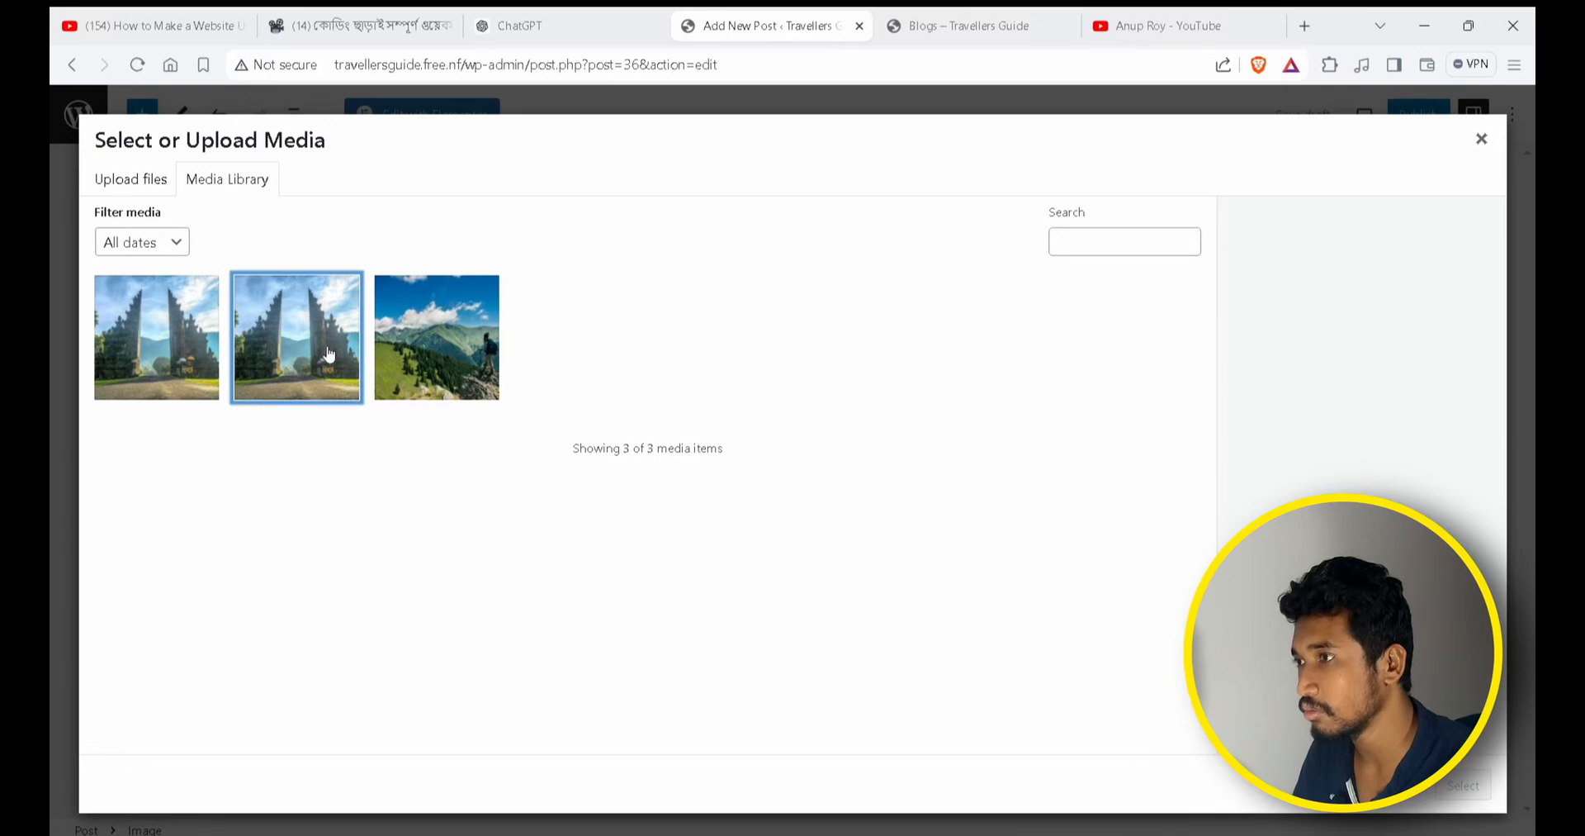
pyautogui.click(179, 357)
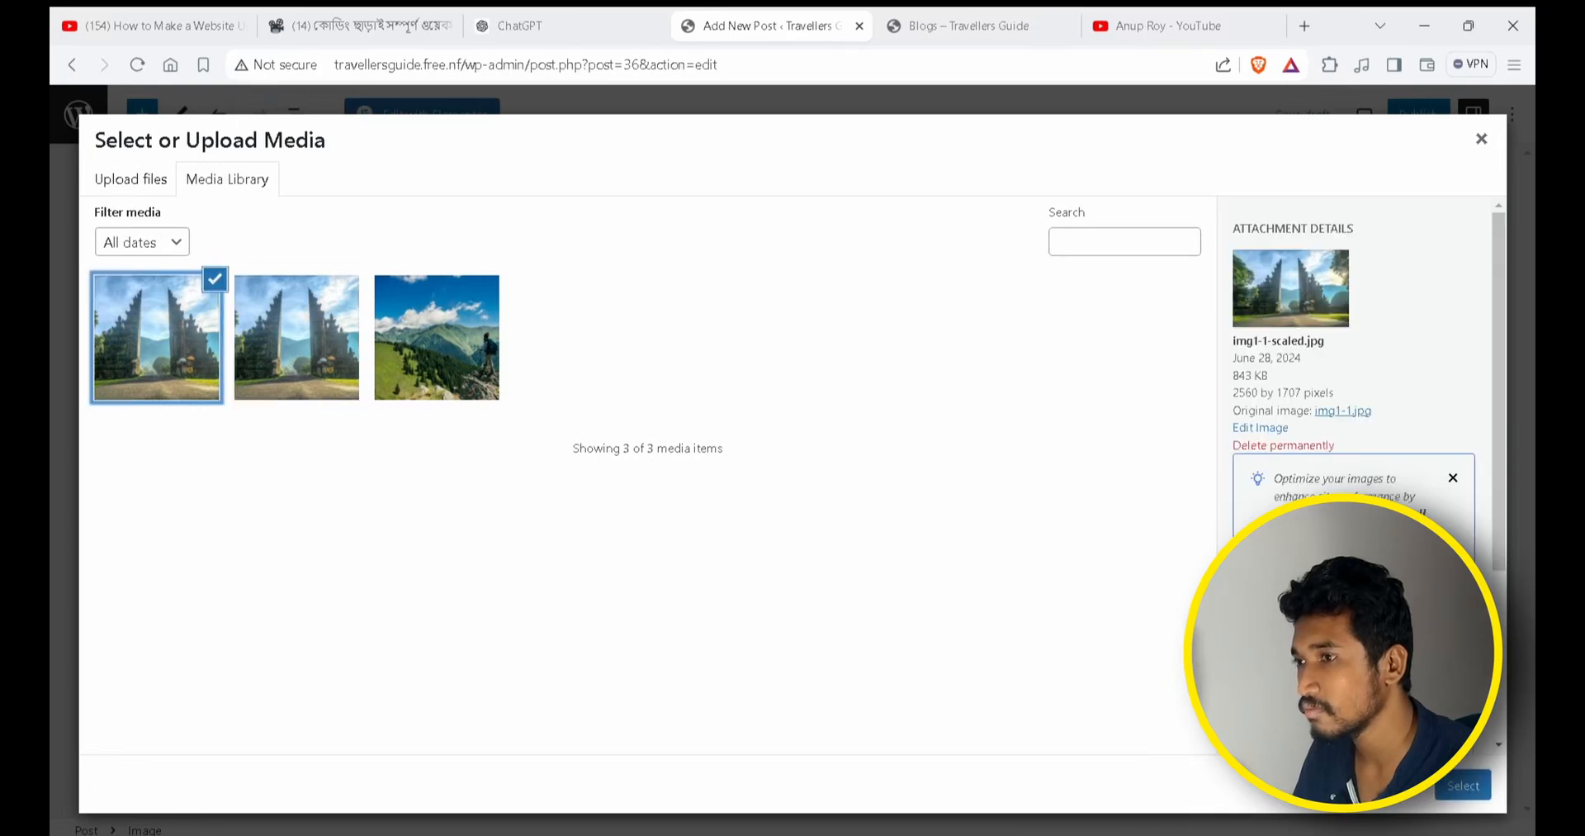
pyautogui.click(1463, 789)
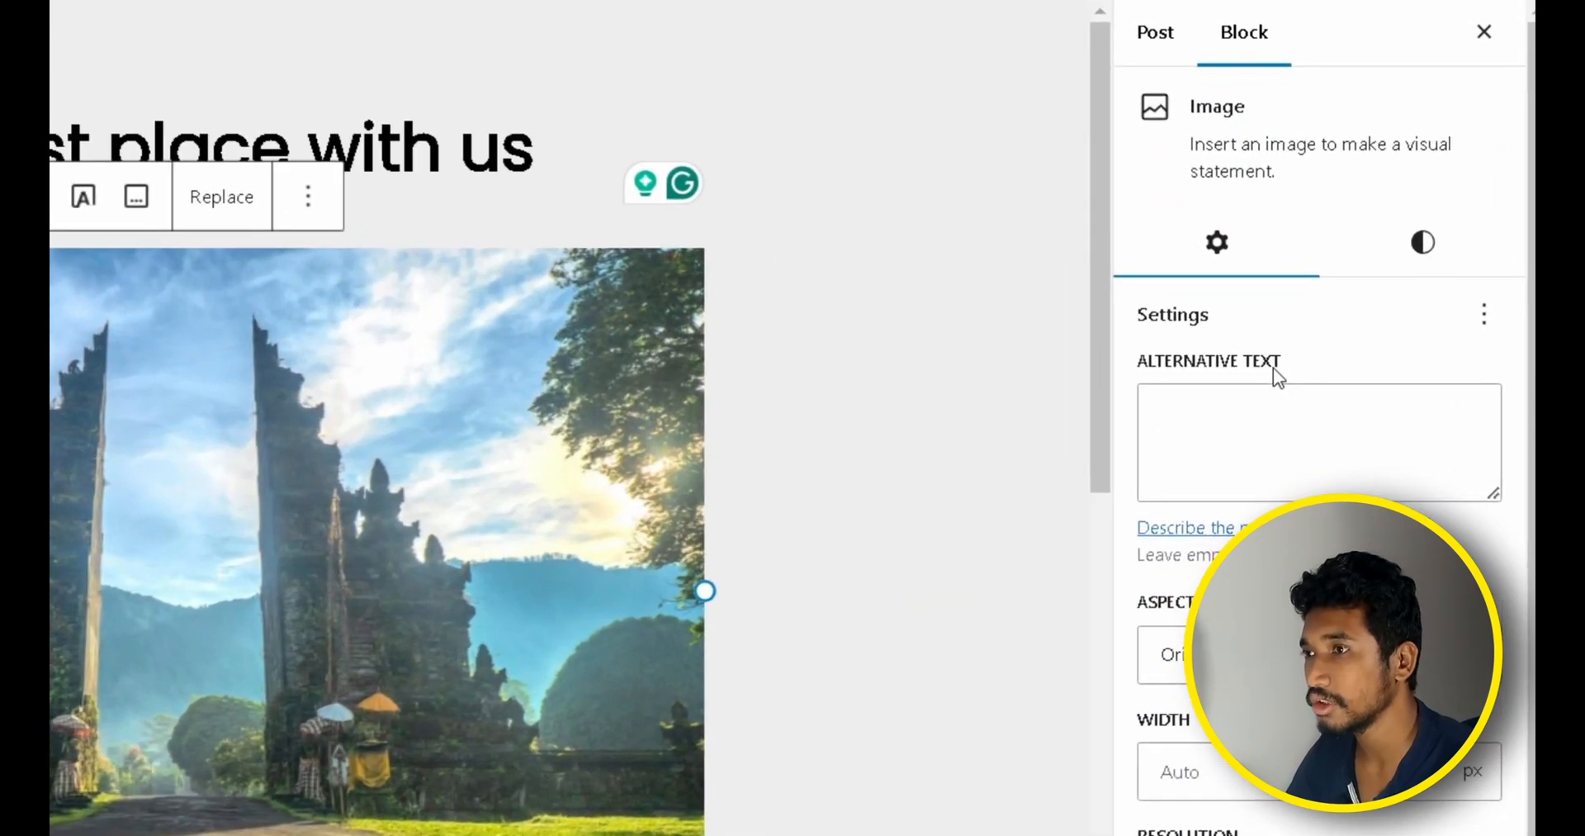
# Create a new category named "Best Places" in the post settings and assign it to the post.
pyautogui.scroll(-2, 1273, 369)
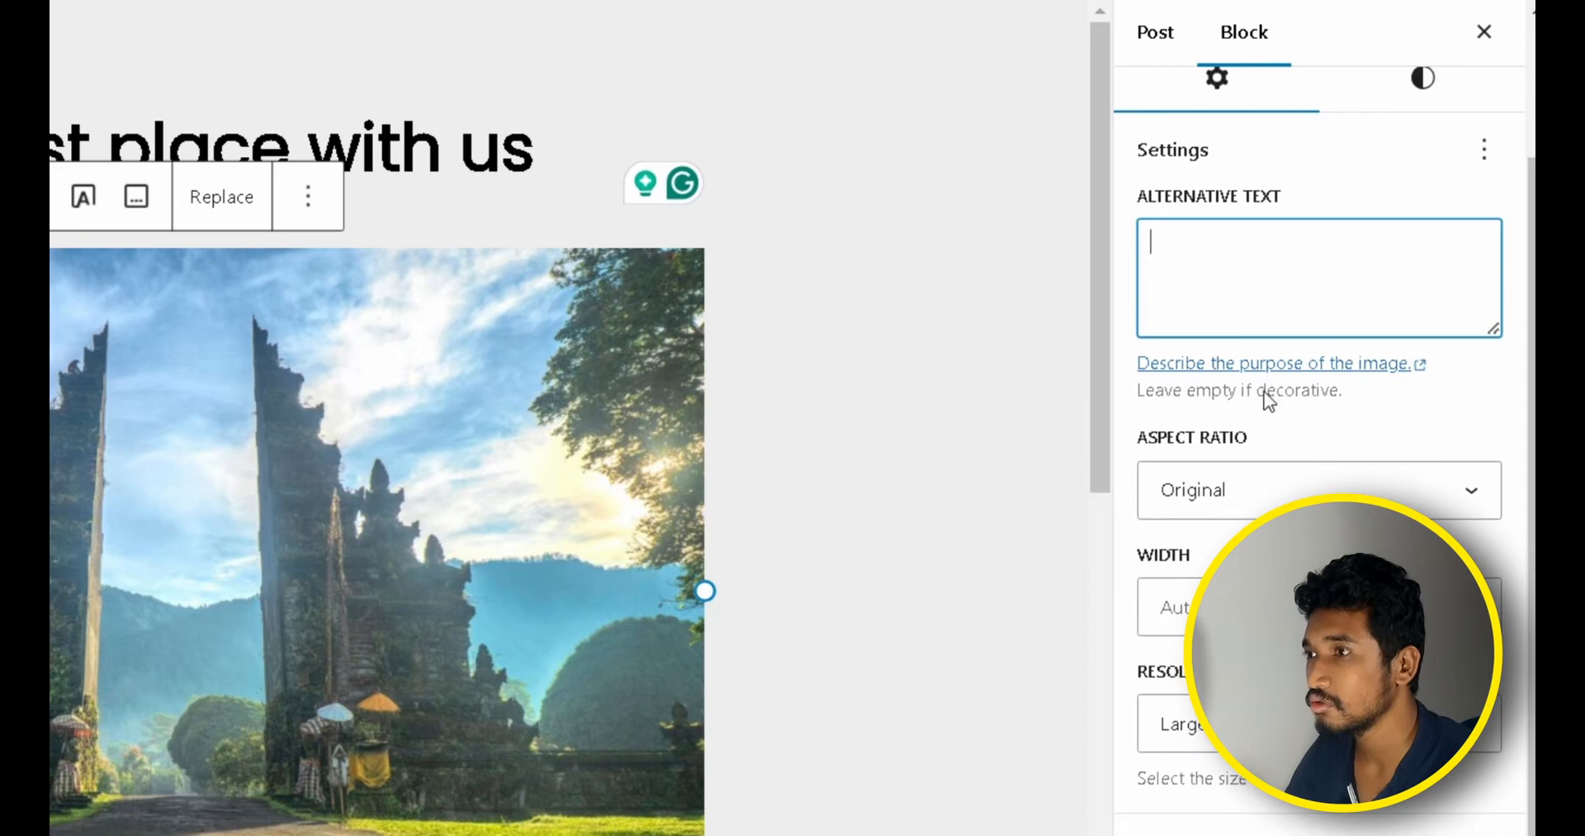
pyautogui.scroll(2, 1321, 445)
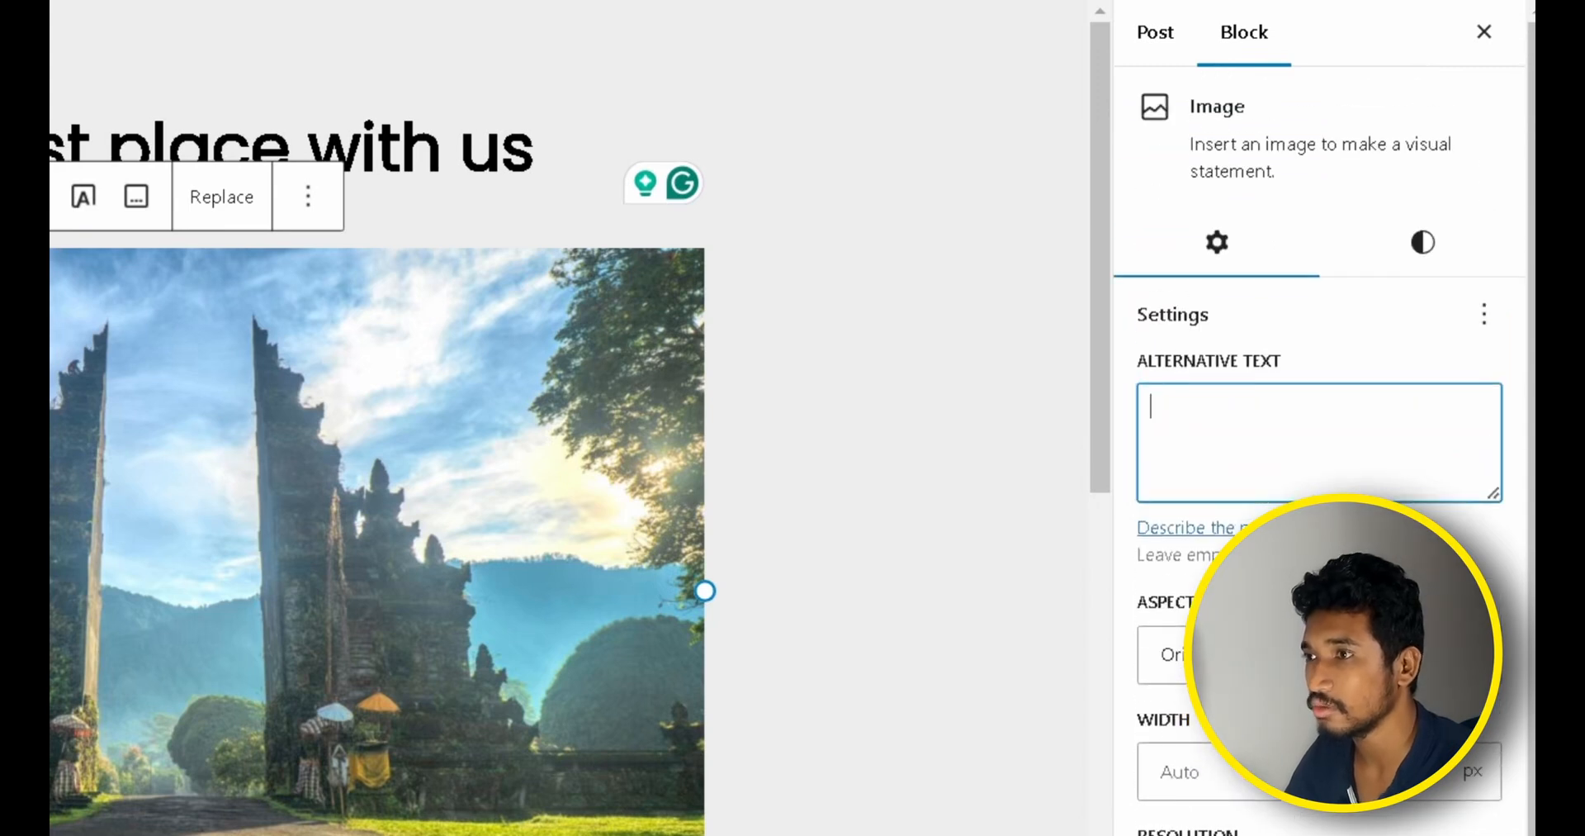
pyautogui.click(1125, 32)
pyautogui.scroll(-1, 1366, 488)
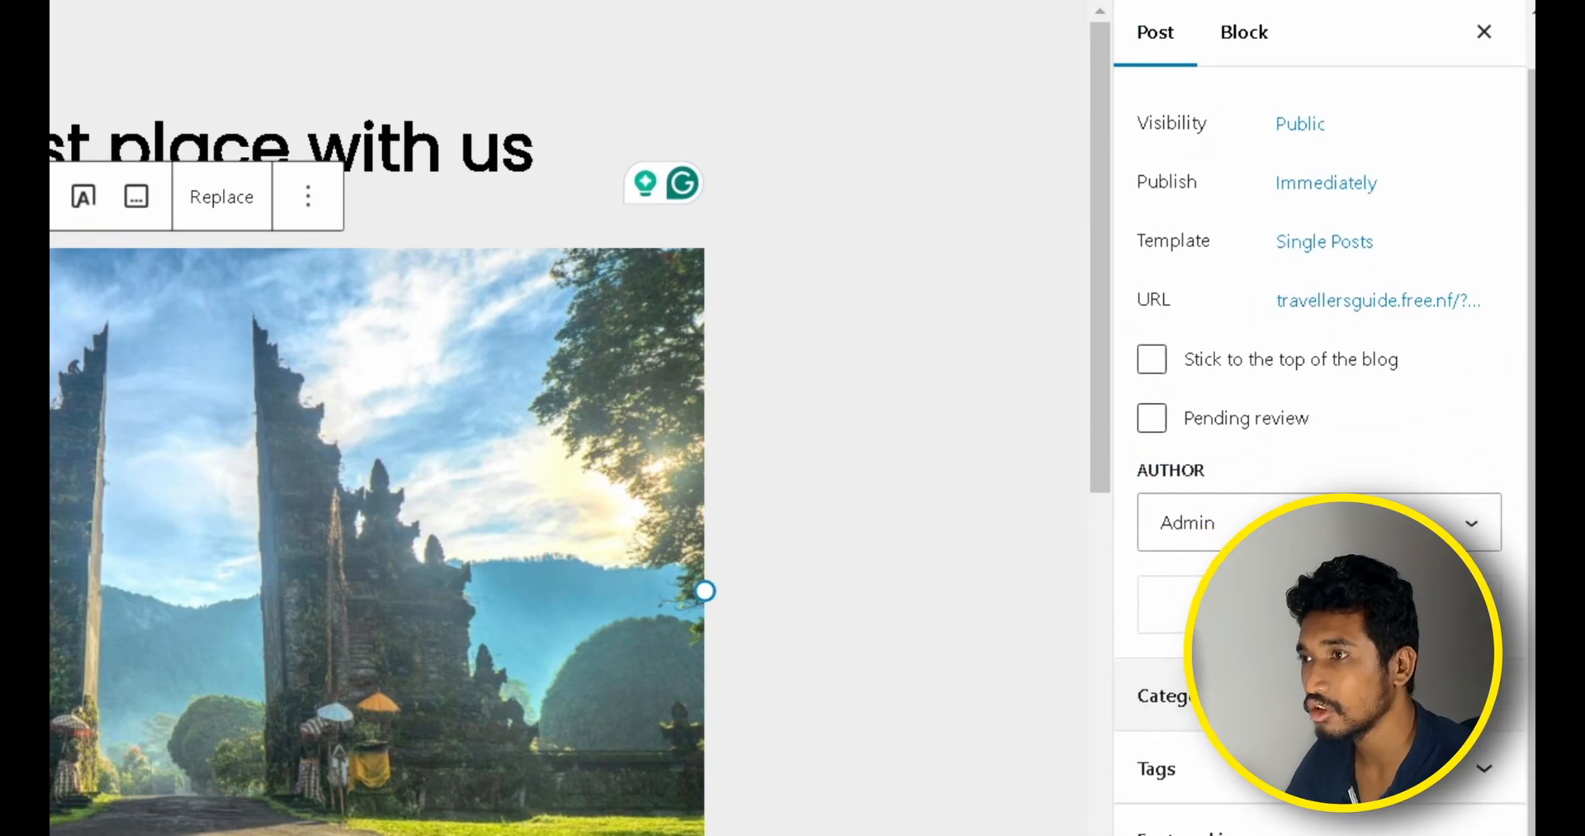
pyautogui.click(1337, 695)
pyautogui.scroll(-1, 1337, 695)
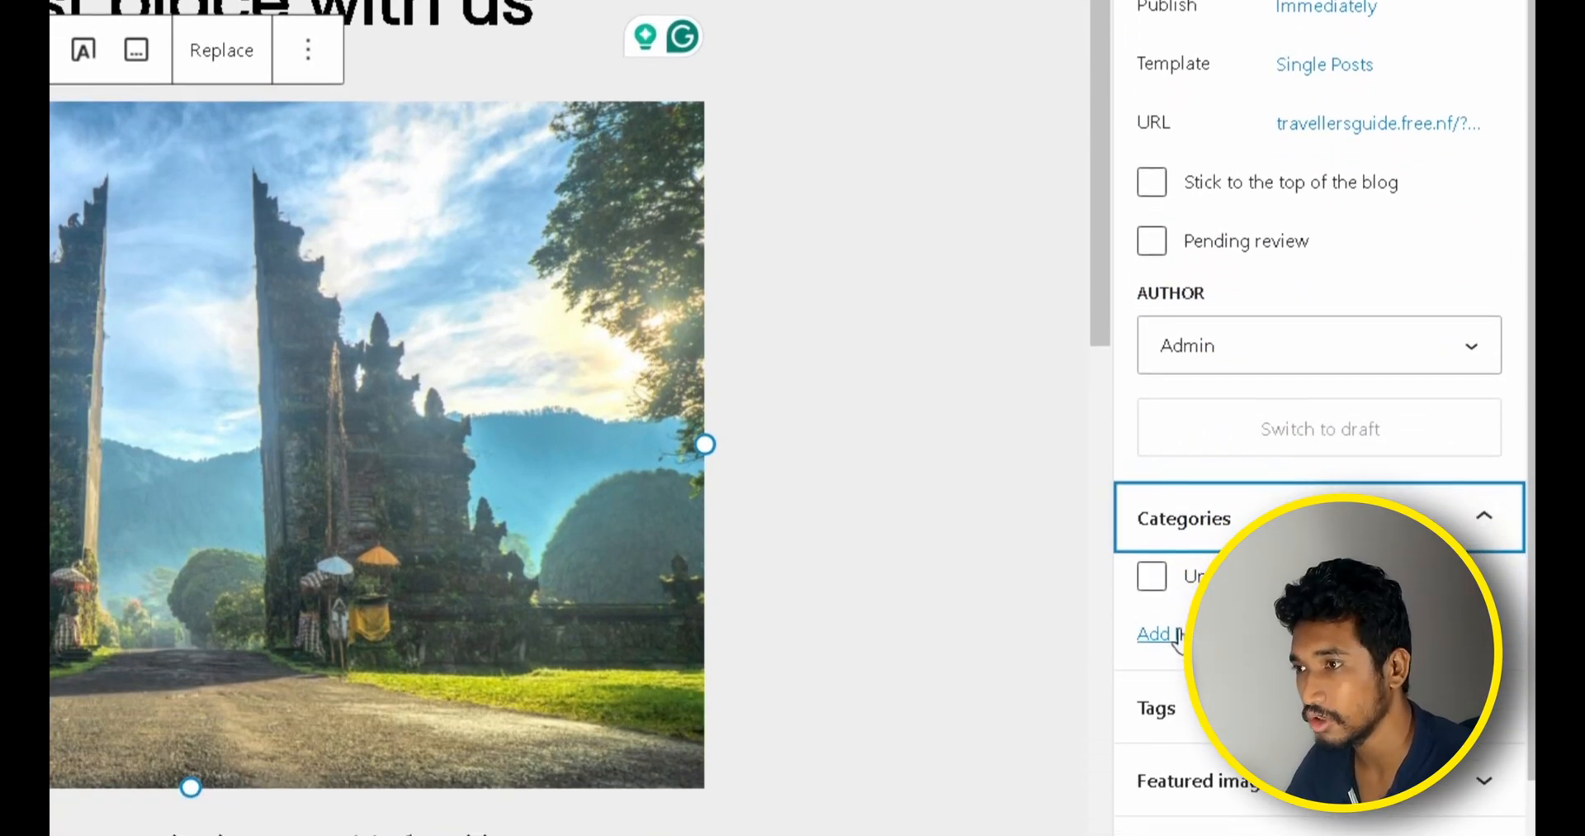
pyautogui.click(1179, 634)
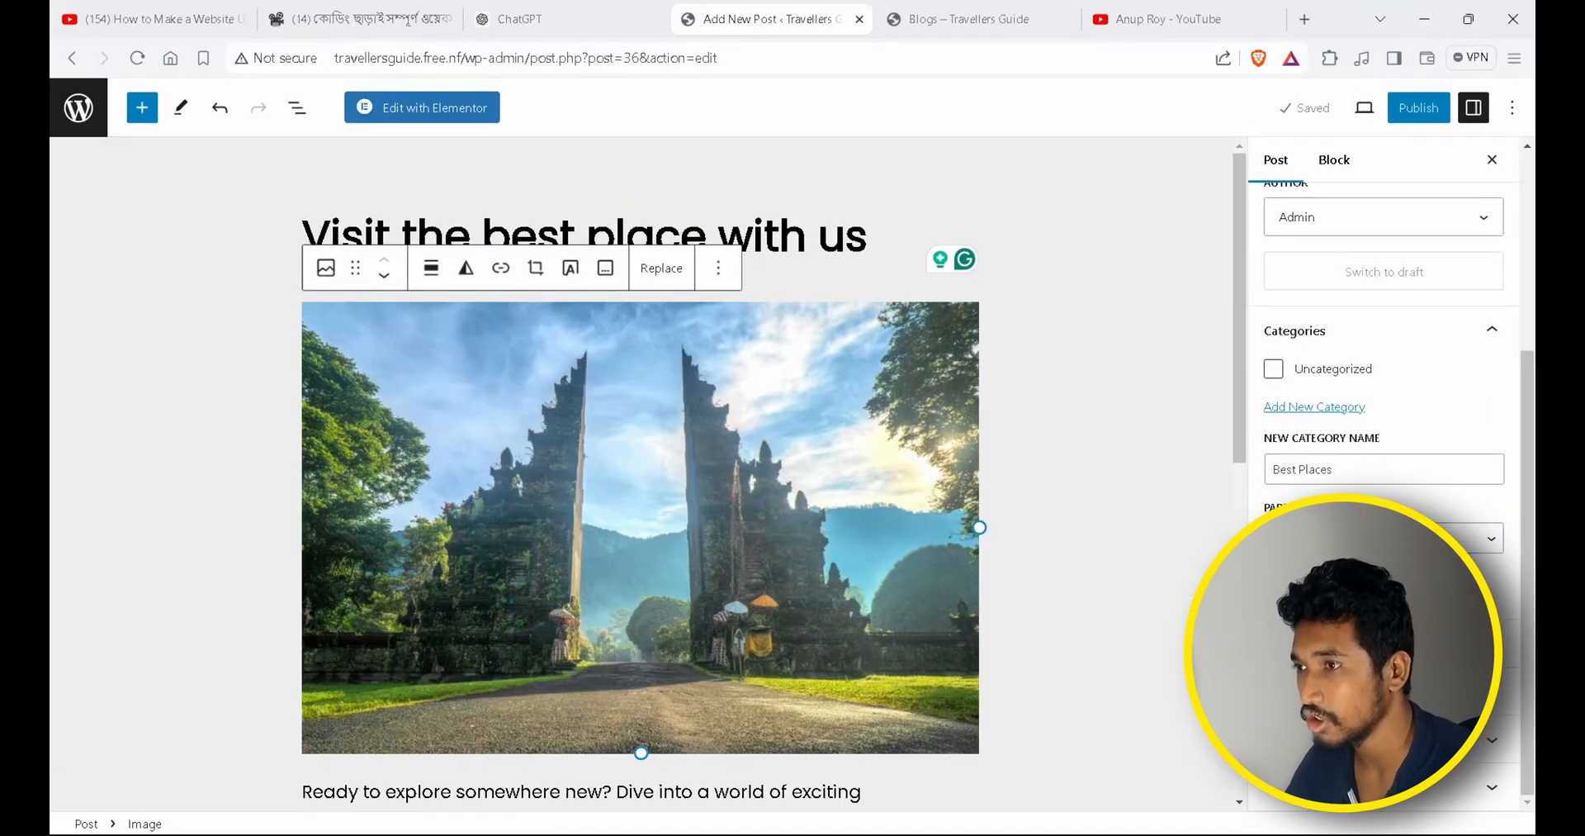
pyautogui.press('Return')
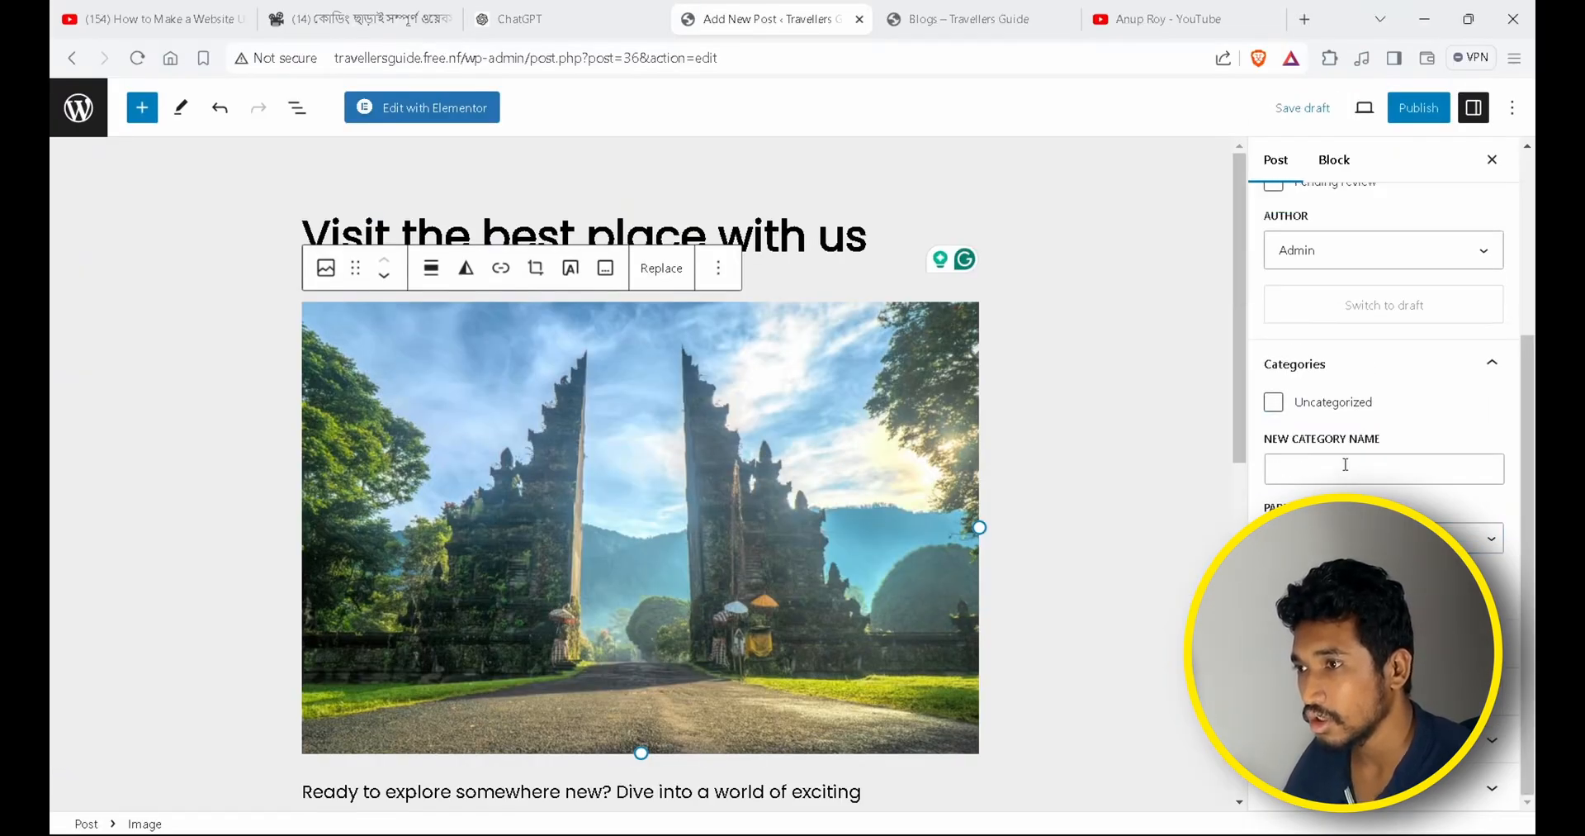
# Set the temple gate picture from the media library as the post's featured image.
pyautogui.scroll(-2, 1384, 372)
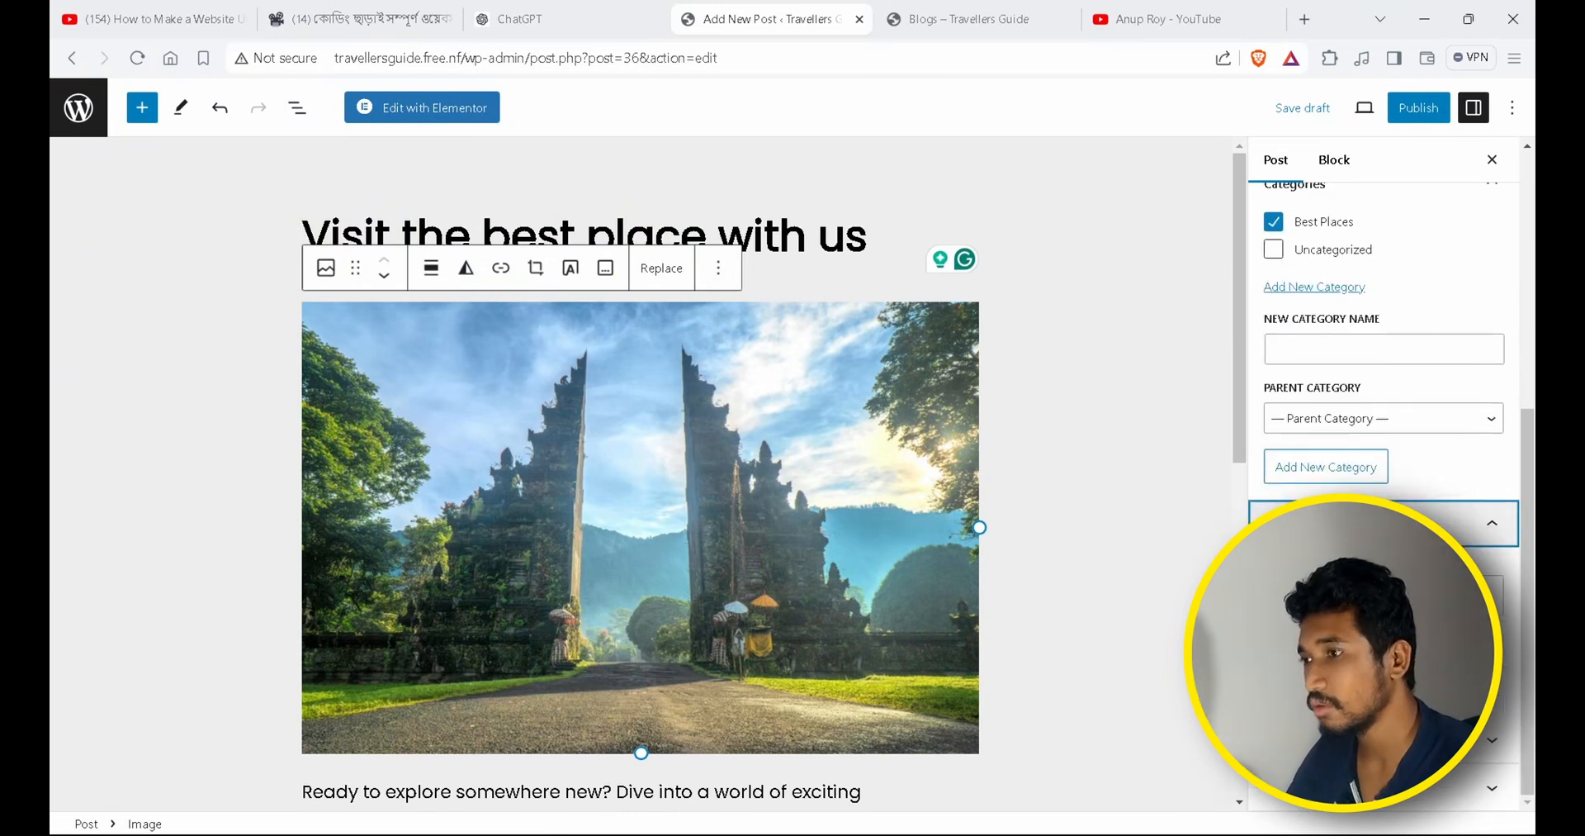
pyautogui.scroll(-2, 1384, 413)
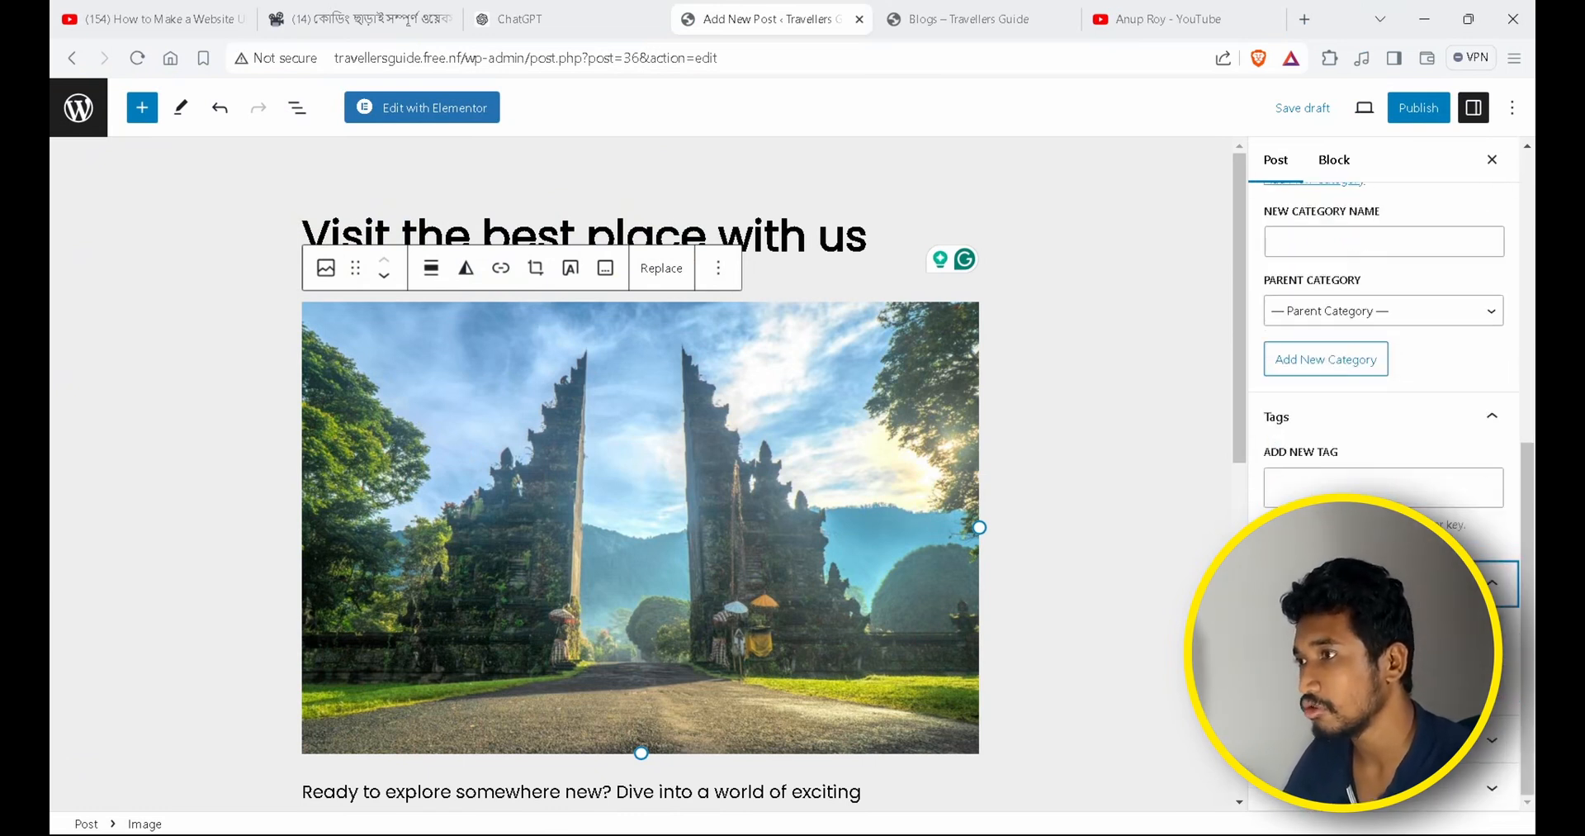
pyautogui.click(1384, 656)
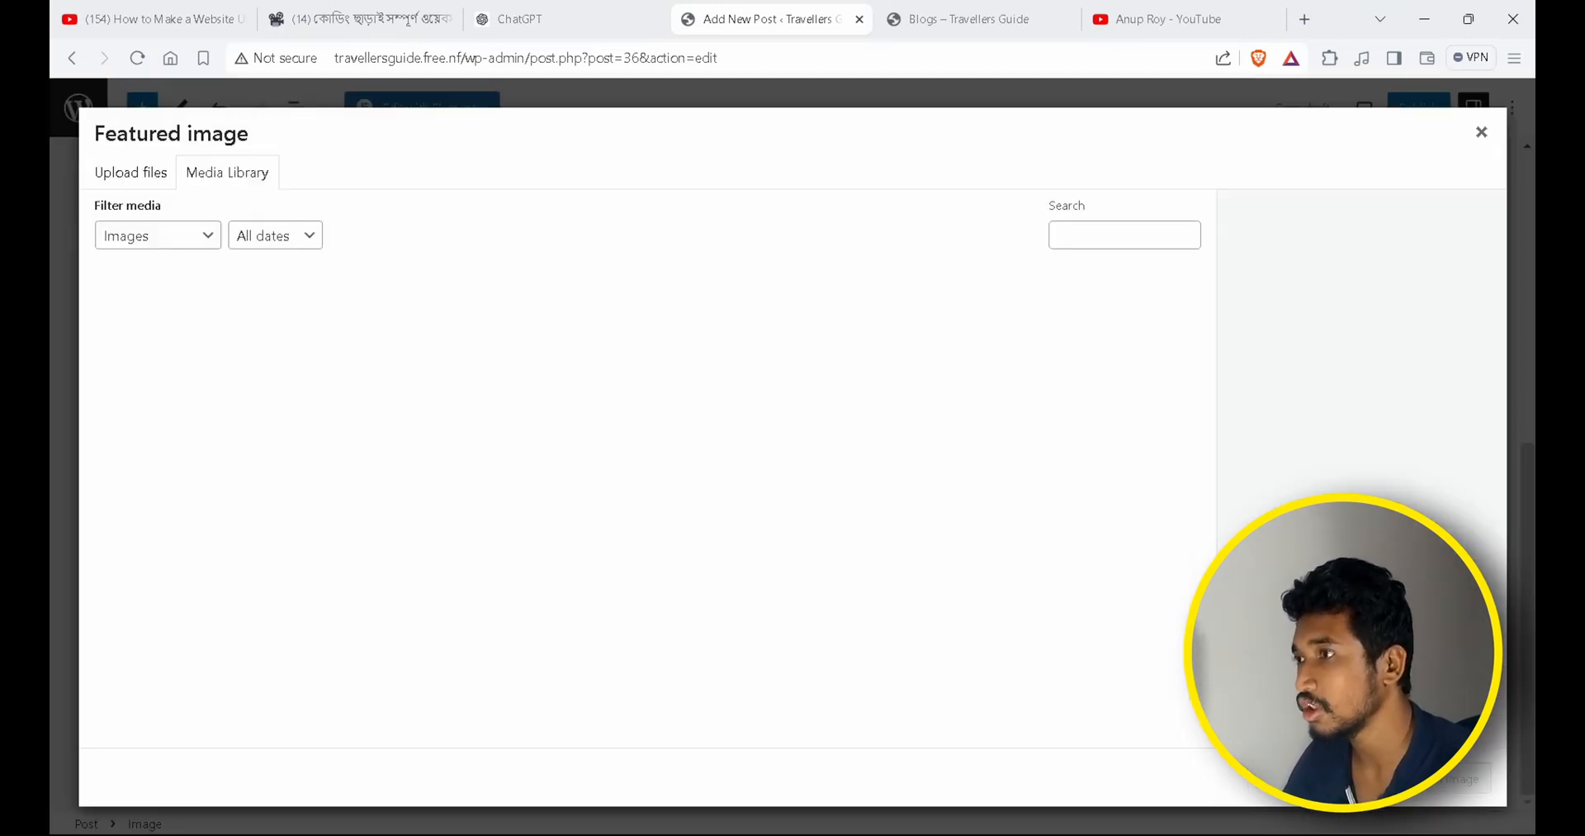
pyautogui.click(256, 338)
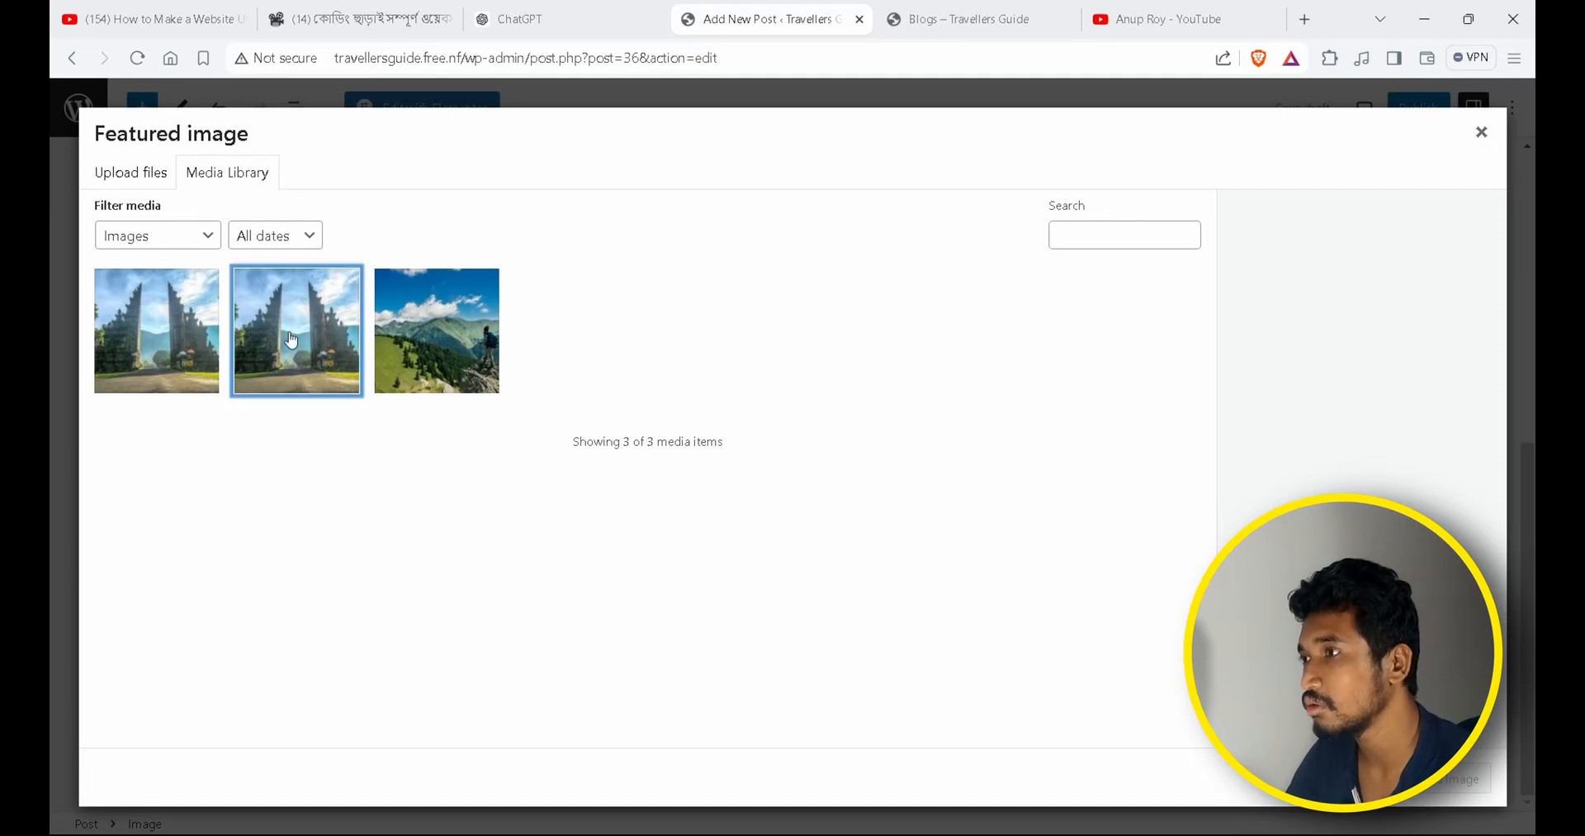
pyautogui.click(1460, 784)
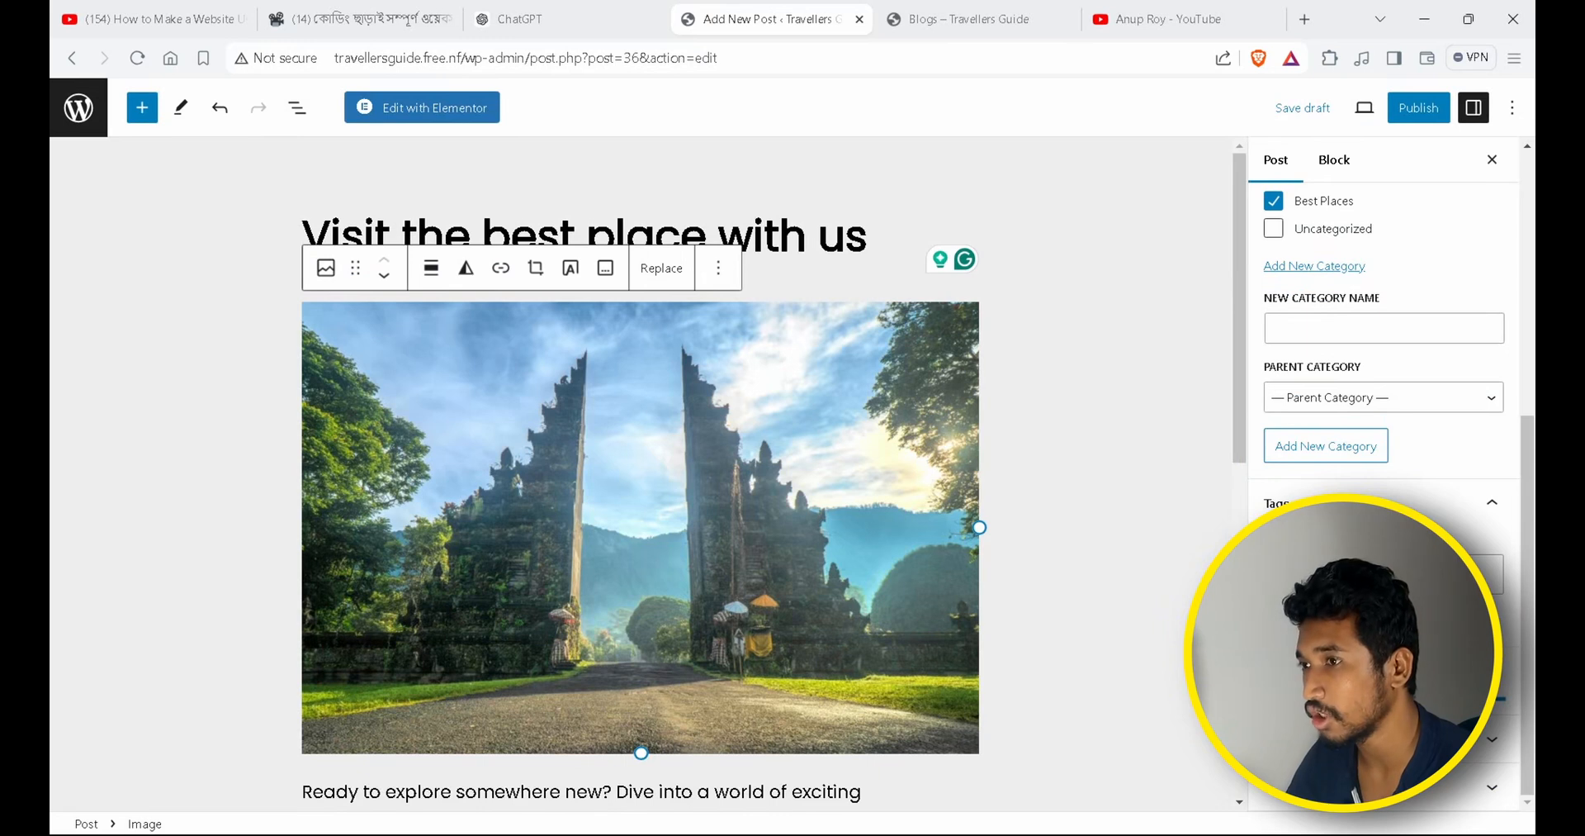
# Publish the post "Visit the best place with us" and confirm the publication.
pyautogui.scroll(-2, 1353, 453)
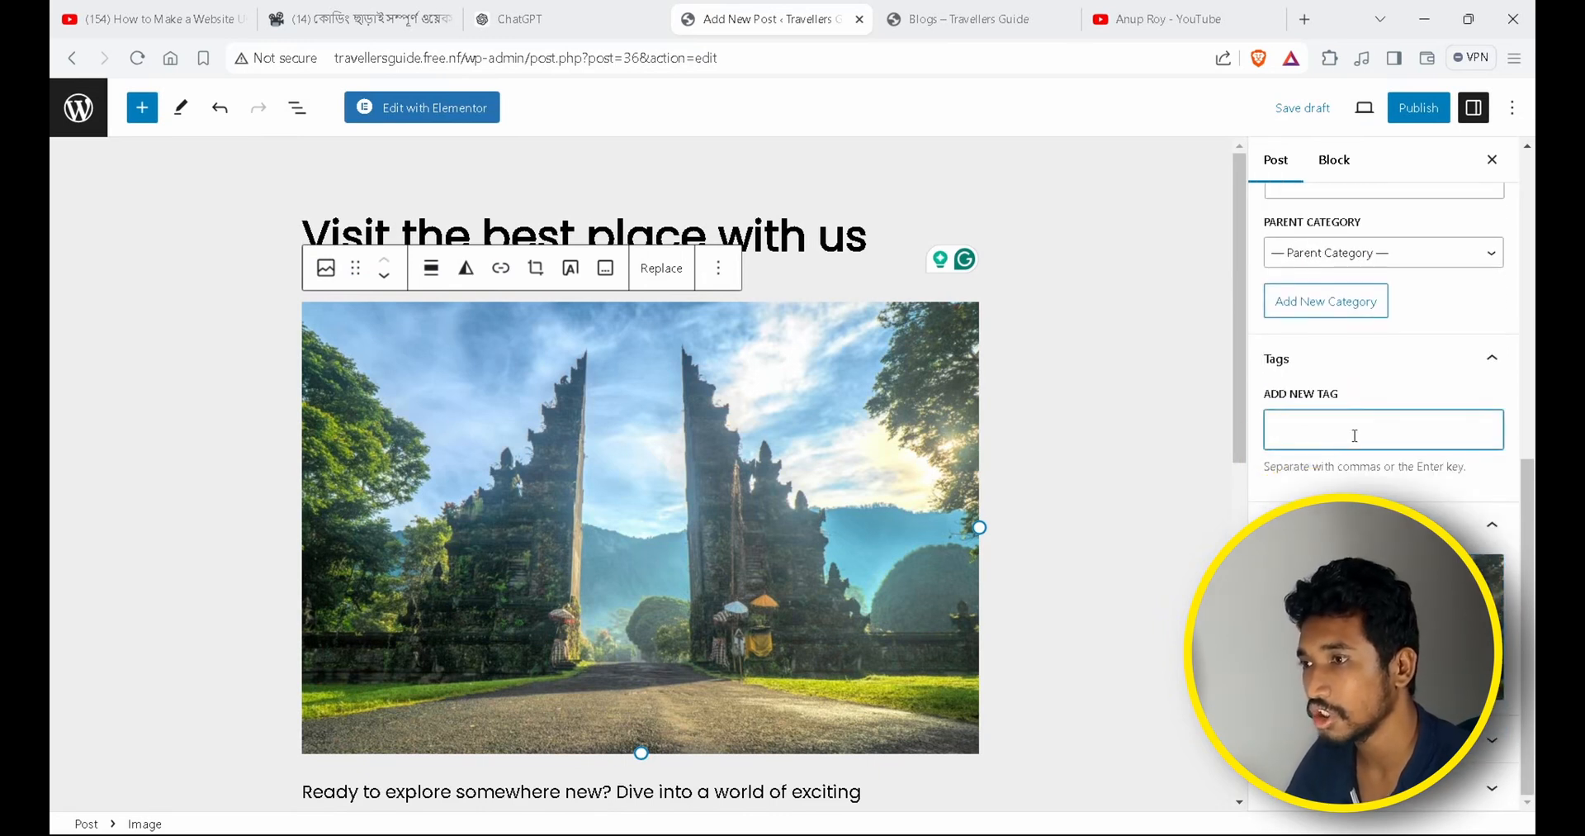
pyautogui.click(1418, 107)
pyautogui.click(1340, 122)
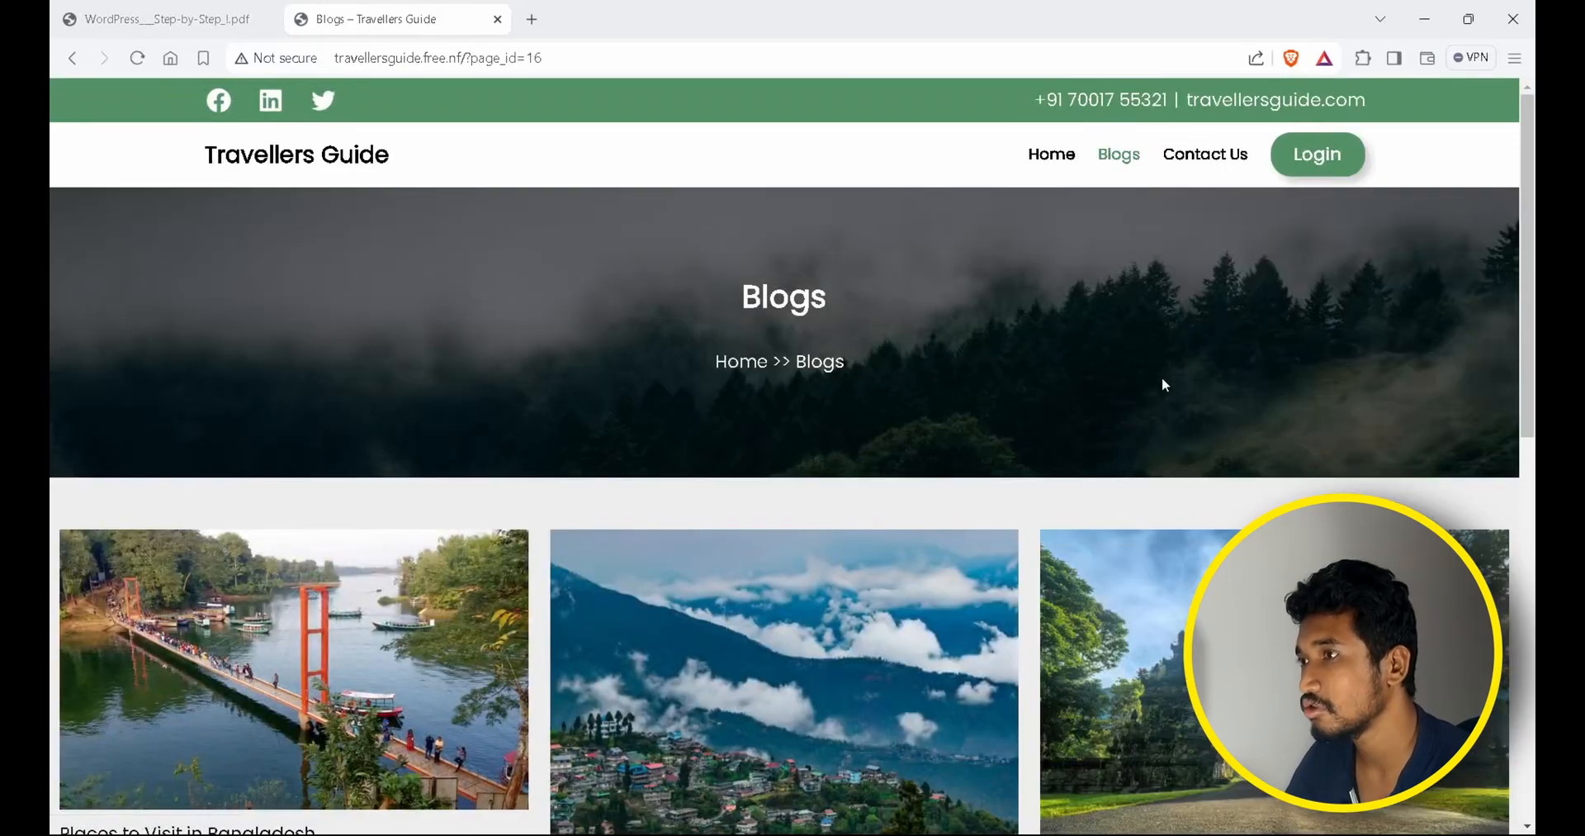
# Look through the posts on the live Blogs page and open the Contact Us page from the header navigation.
pyautogui.scroll(-10, 1162, 380)
pyautogui.scroll(10, 1161, 384)
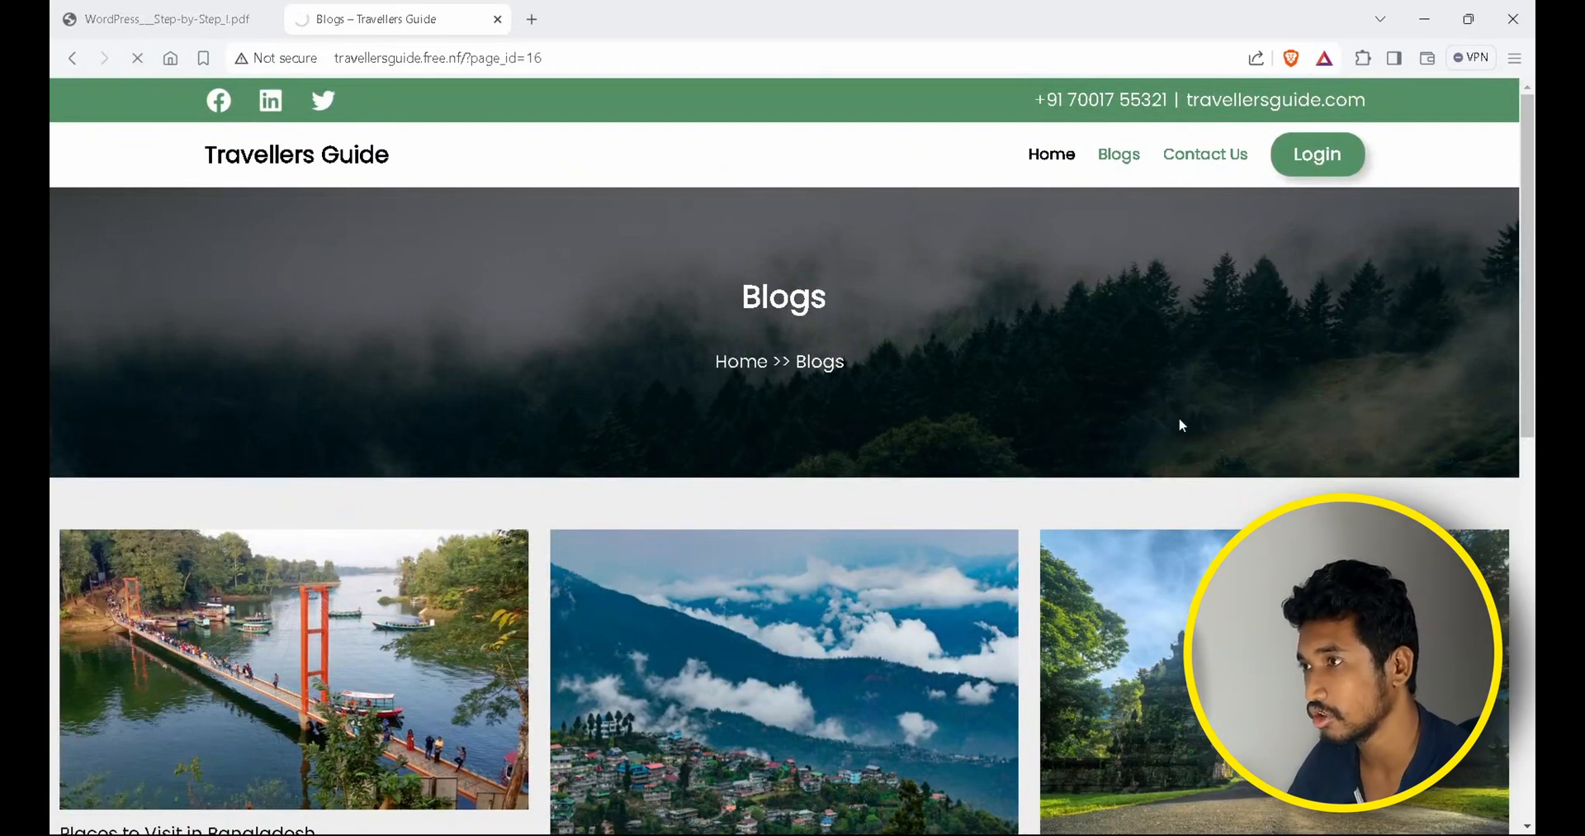
pyautogui.click(1206, 161)
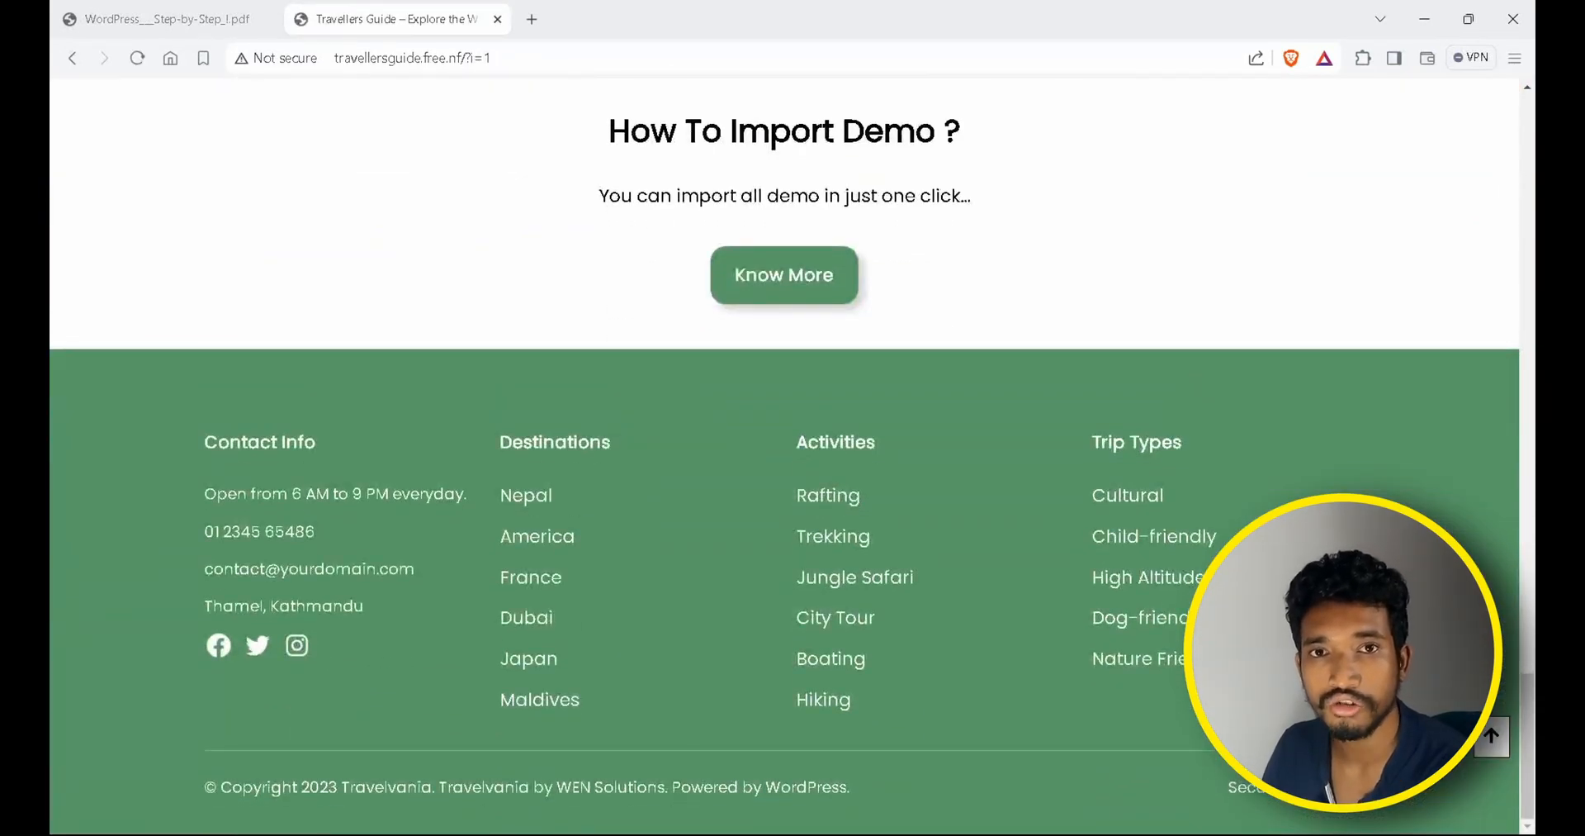
# Go from the live home page to the Blogs page and check the listed post titles, excerpts and images.
pyautogui.scroll(20, 856, 523)
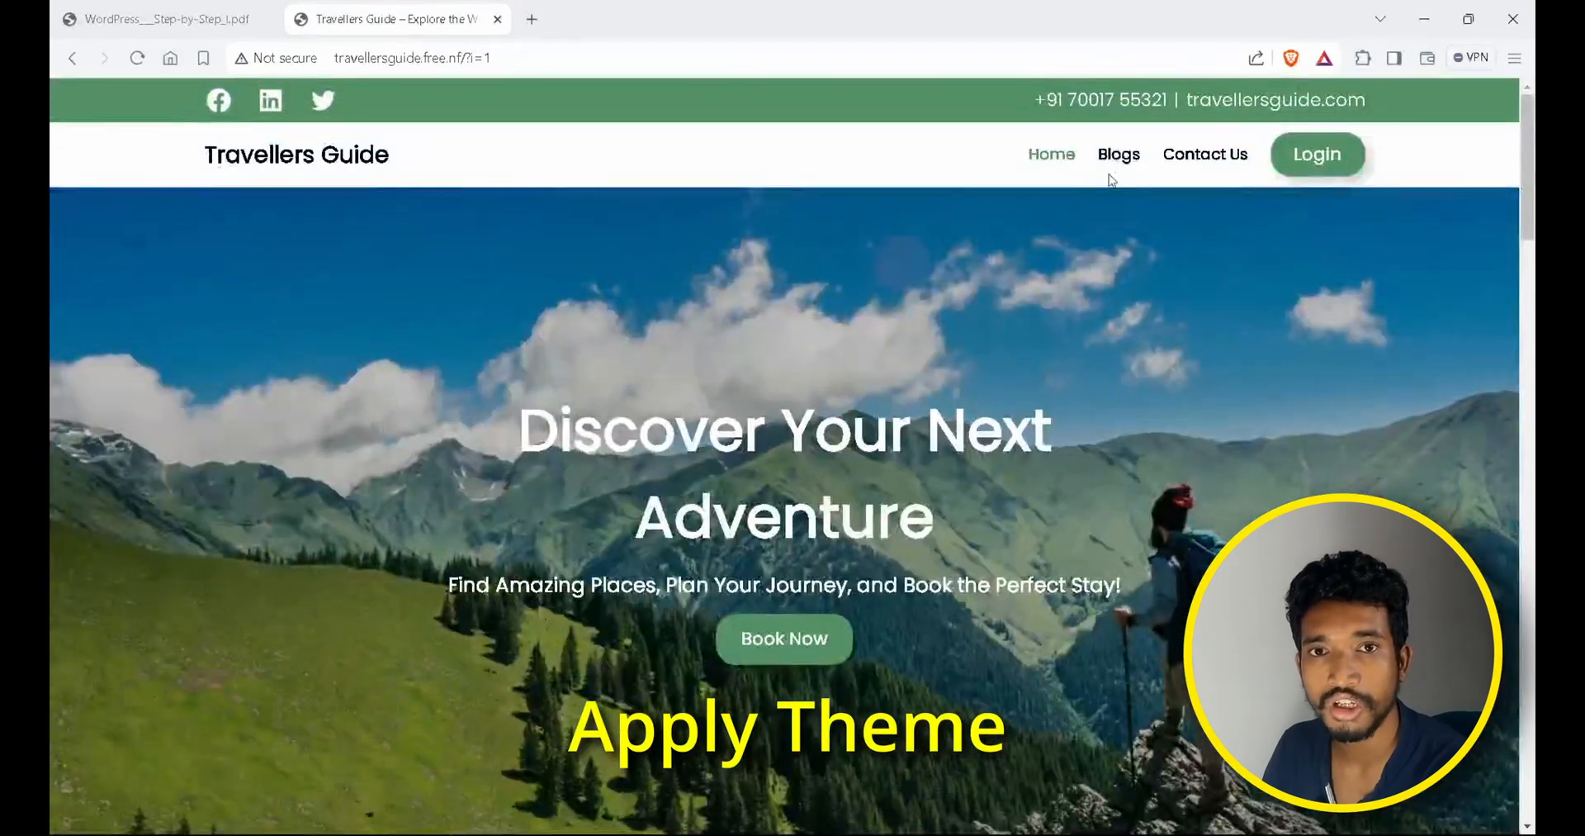
pyautogui.click(1126, 167)
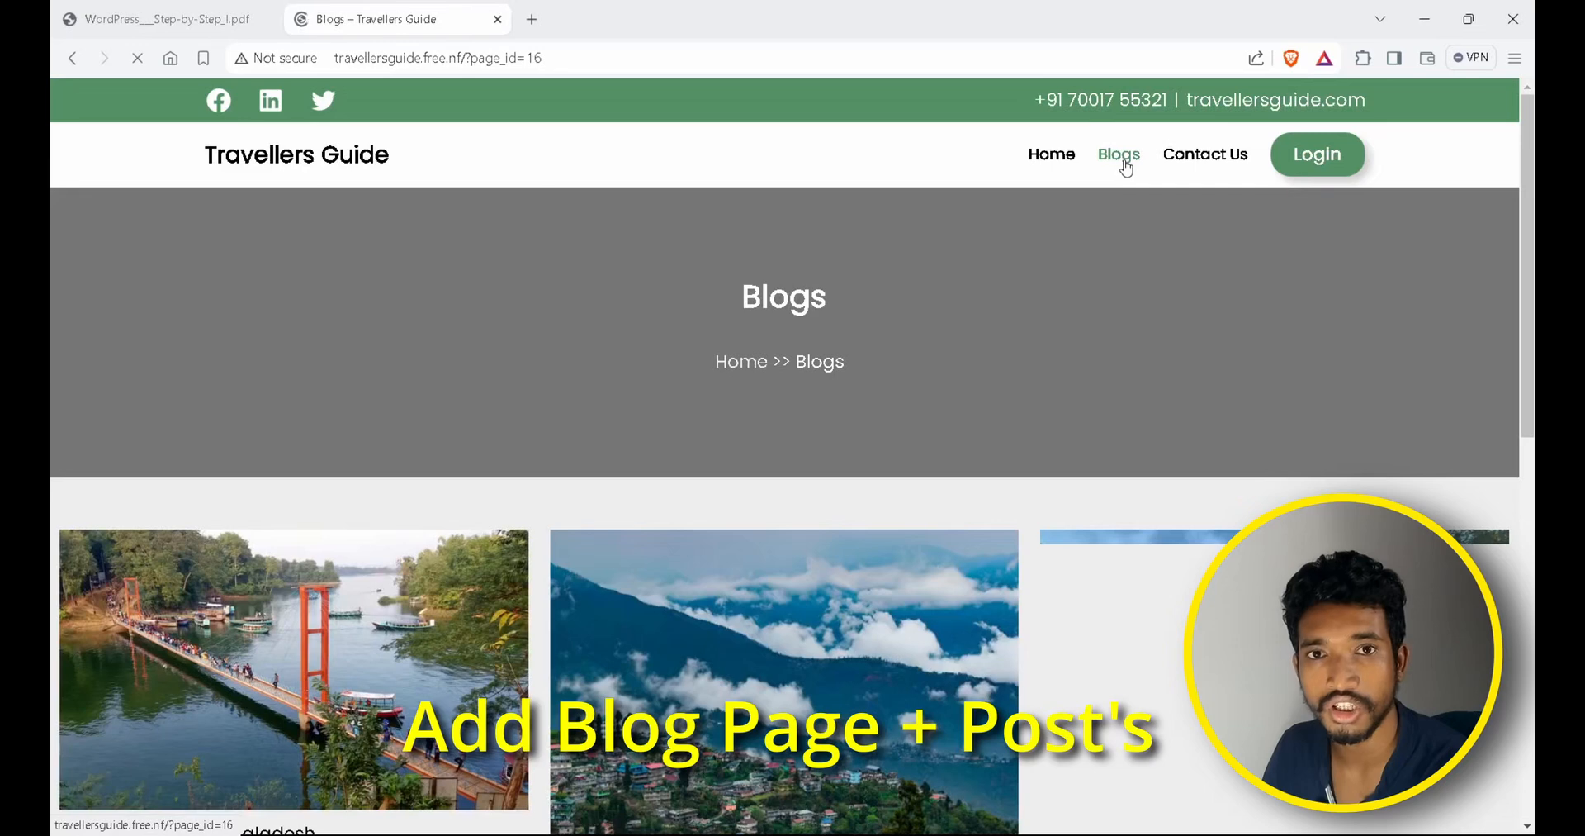
pyautogui.scroll(-9, 1162, 376)
pyautogui.scroll(3, 1163, 384)
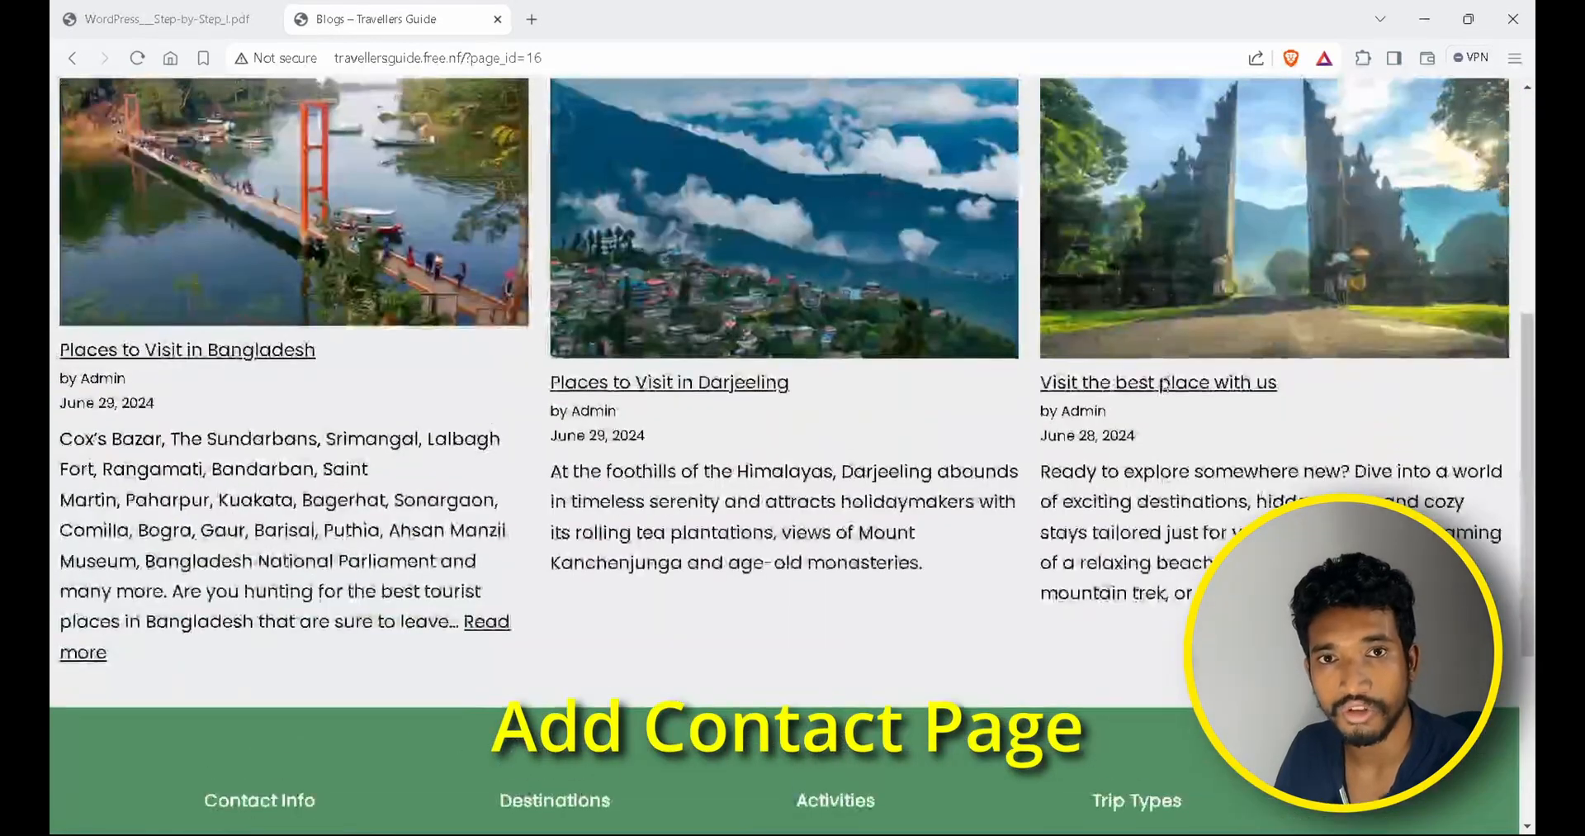
pyautogui.scroll(5, 1160, 363)
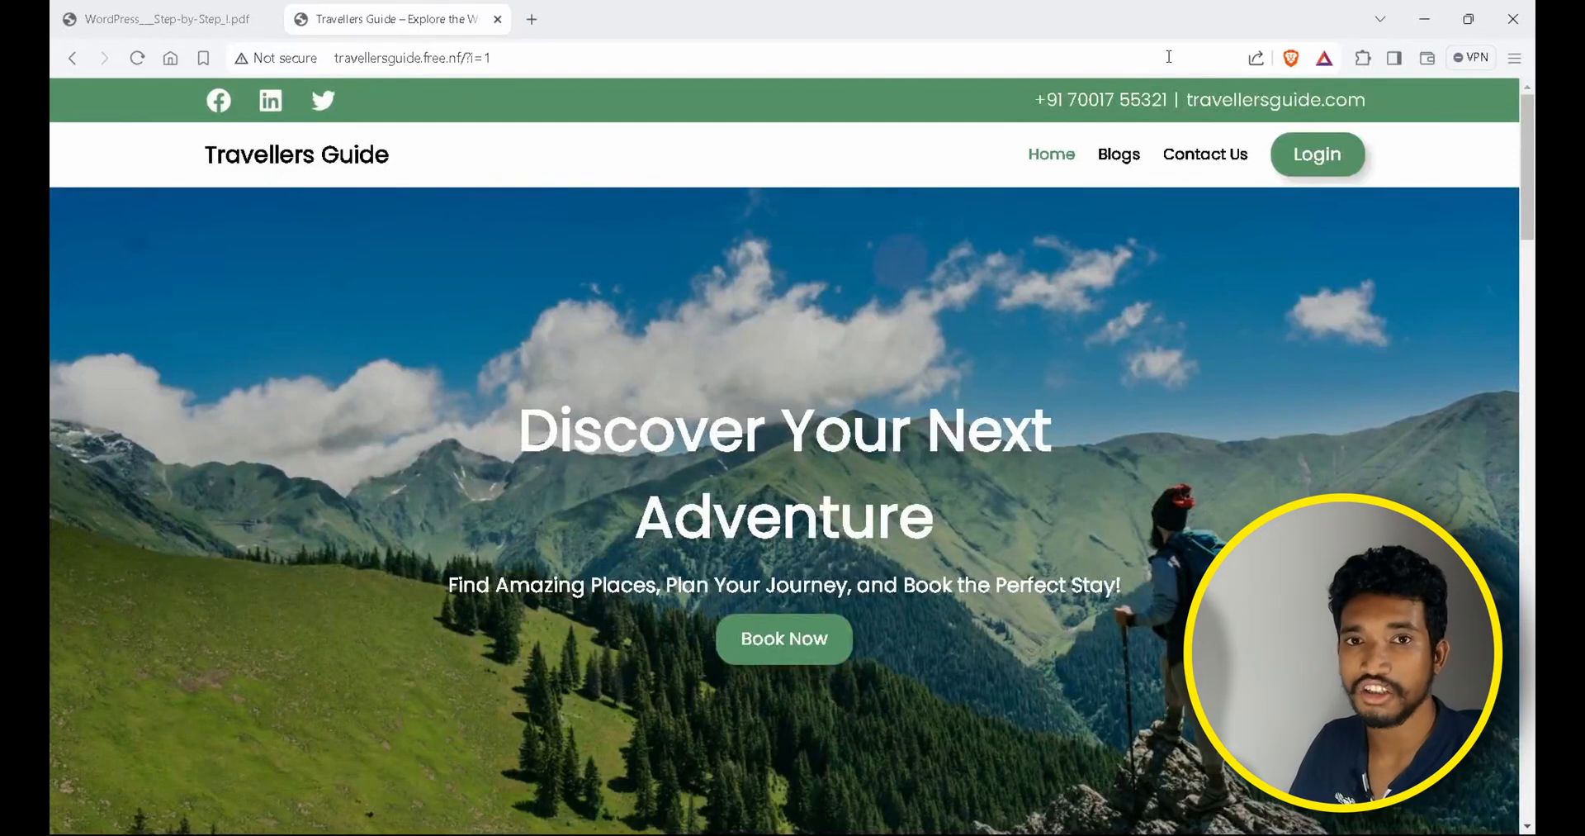
# Review the live home page's sections from the hero banner down to the footer, then return to its beginning.
pyautogui.scroll(-8, 1529, 378)
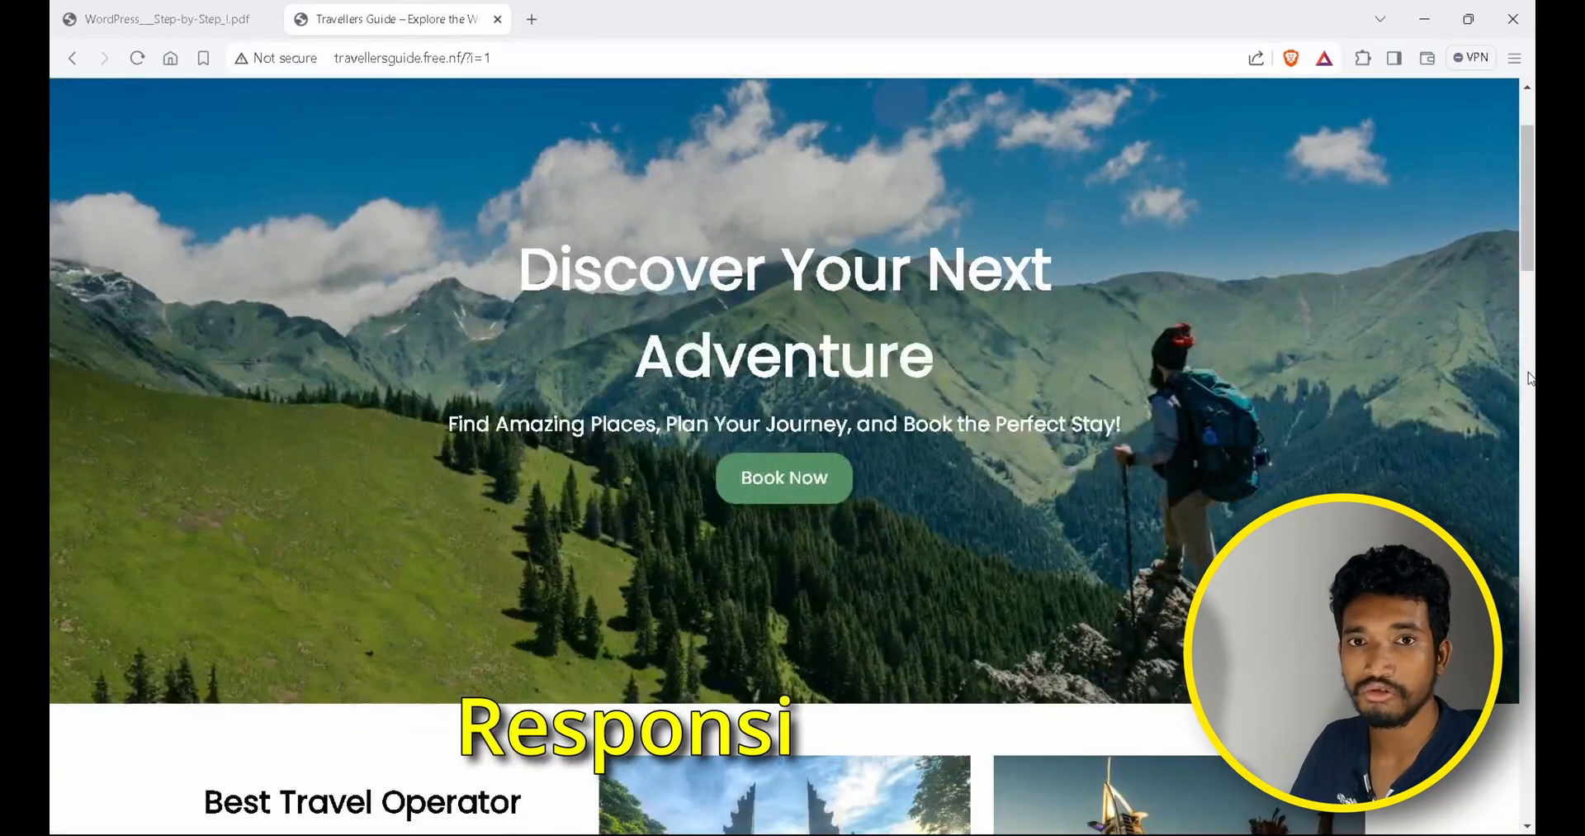
pyautogui.scroll(-14, 1529, 378)
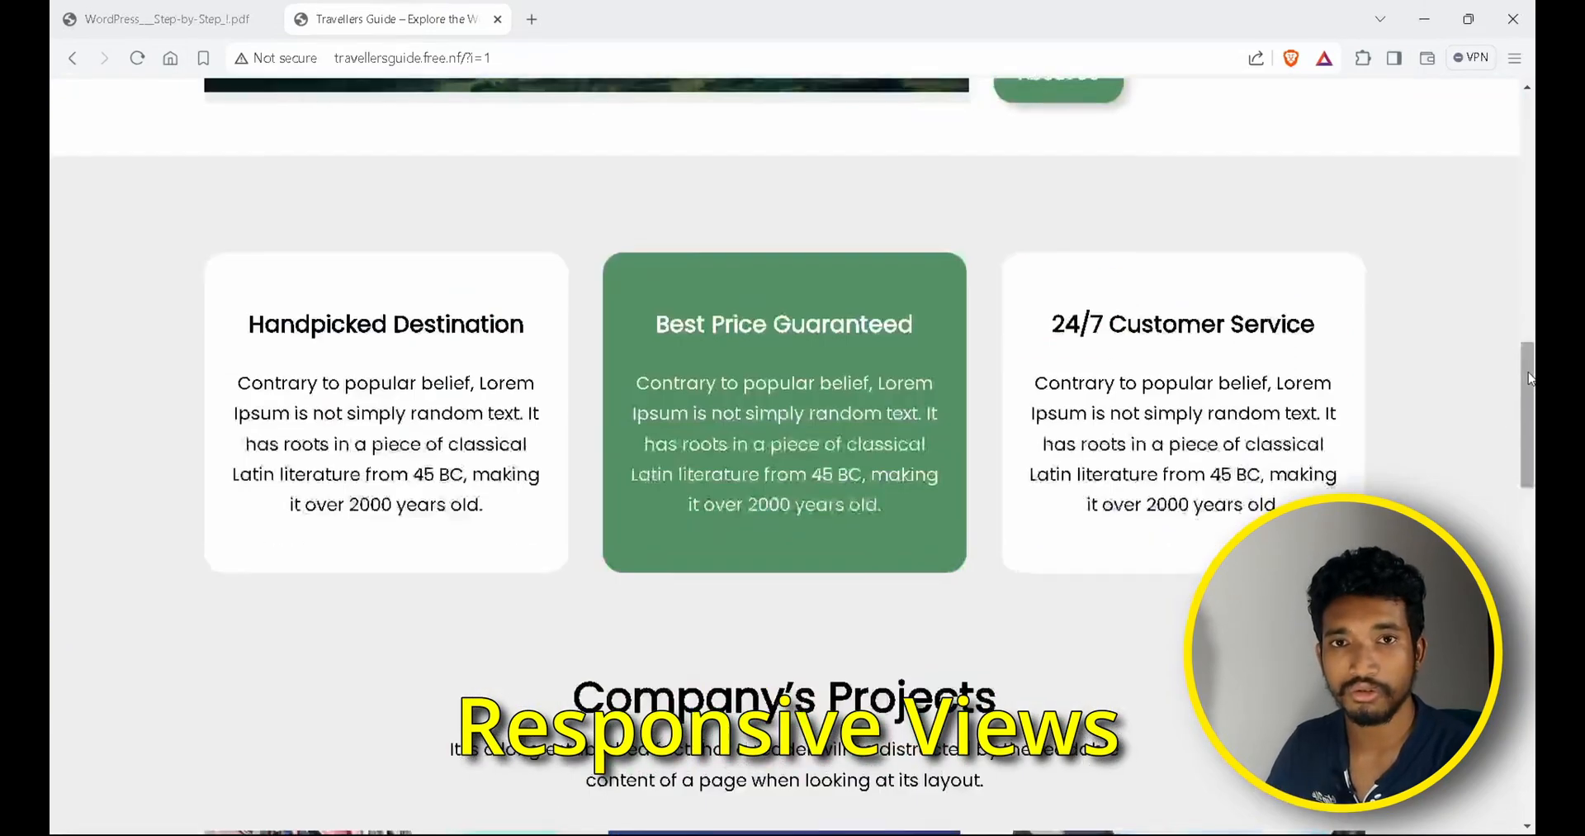
pyautogui.scroll(-14, 1528, 378)
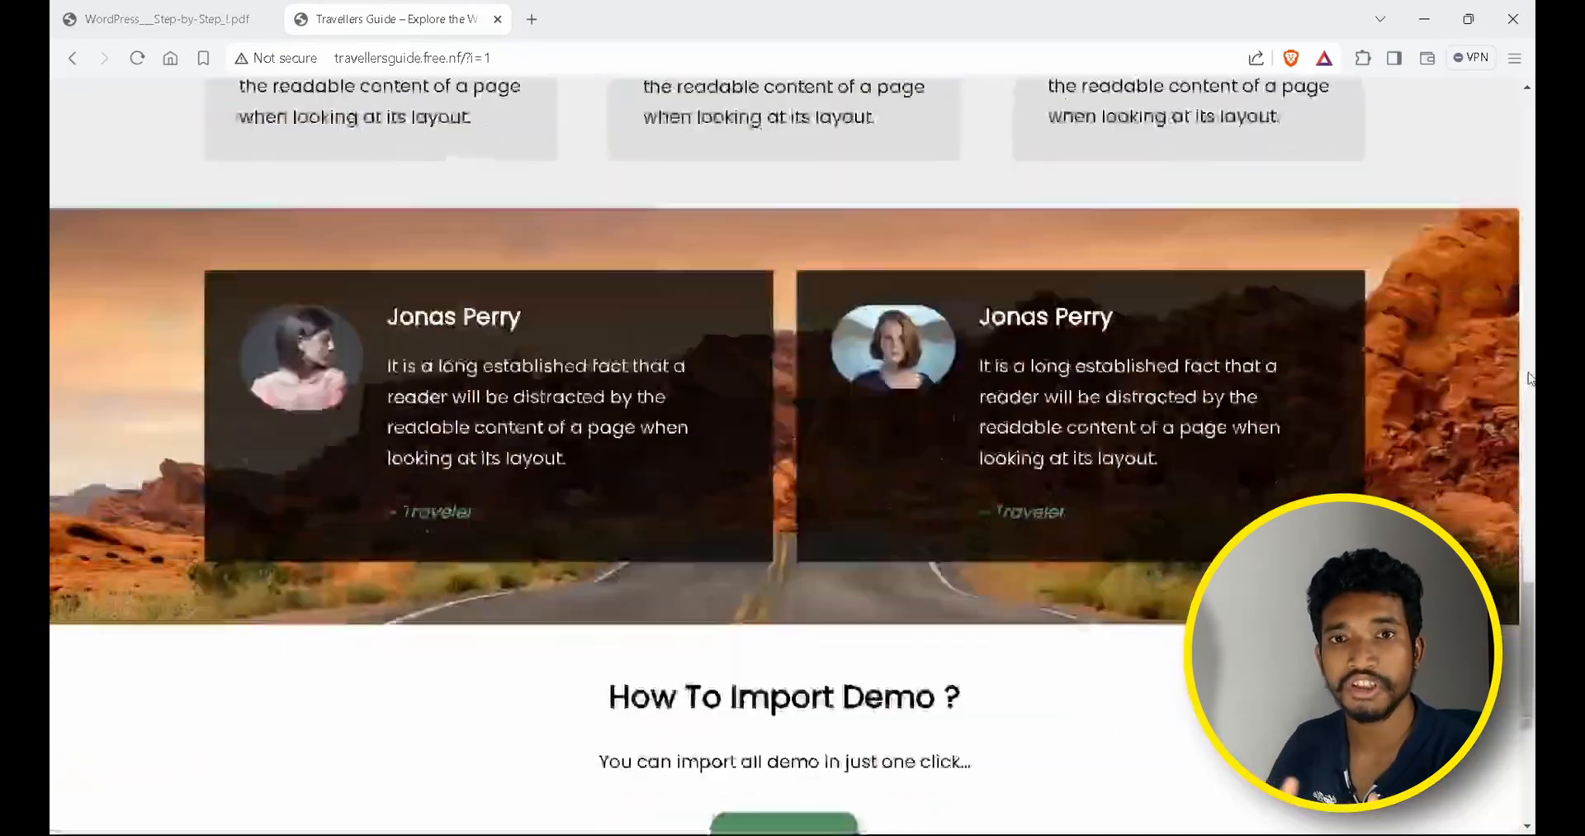
pyautogui.scroll(-1, 1530, 378)
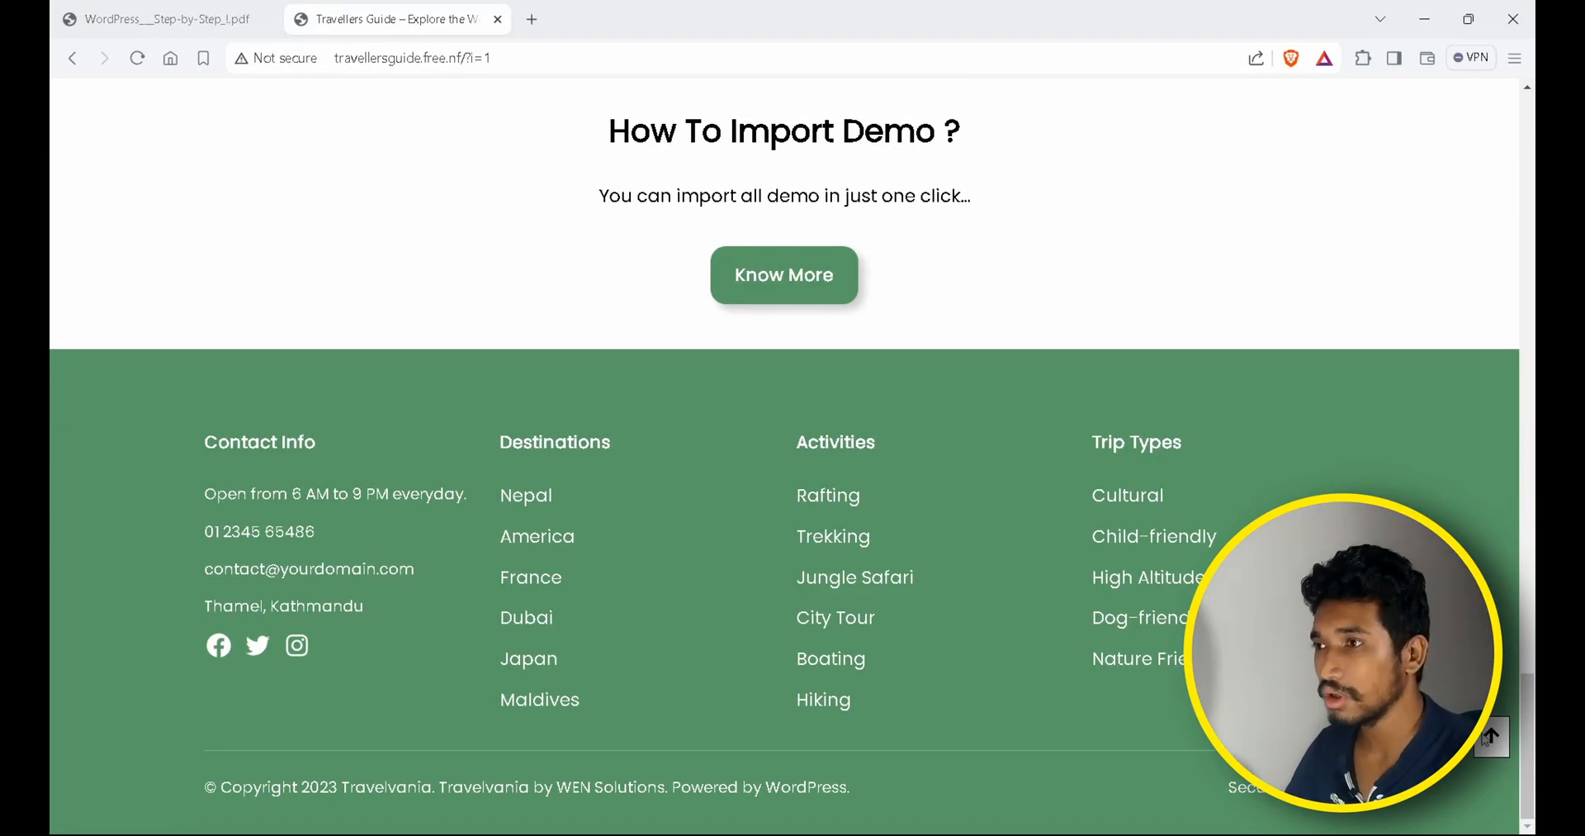
pyautogui.click(1484, 738)
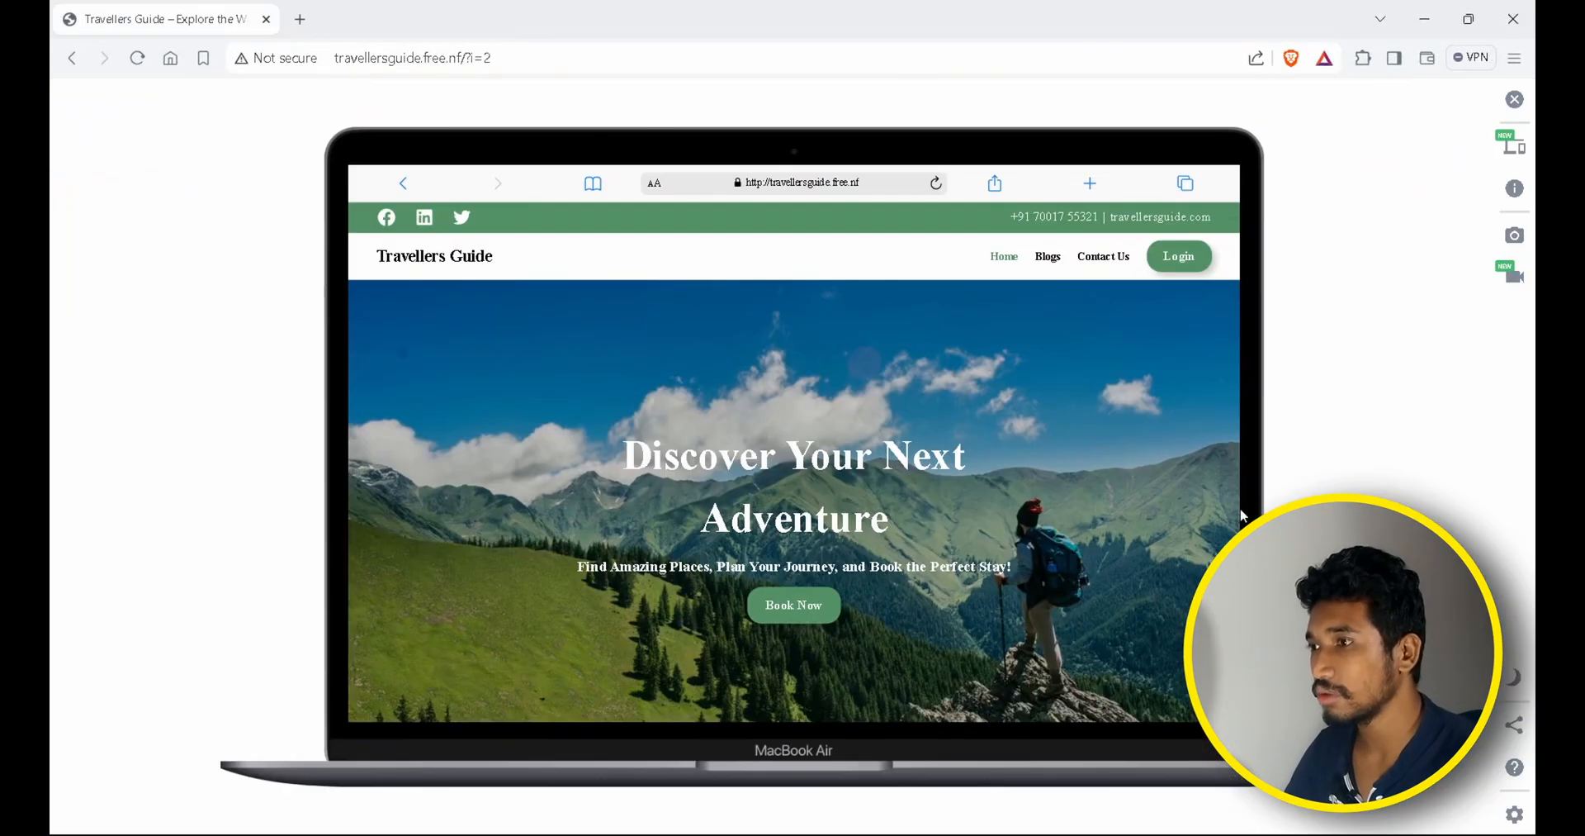
# Check the home page layout in the MacBook Air device preview and open the Blogs page there.
pyautogui.scroll(-10, 1227, 516)
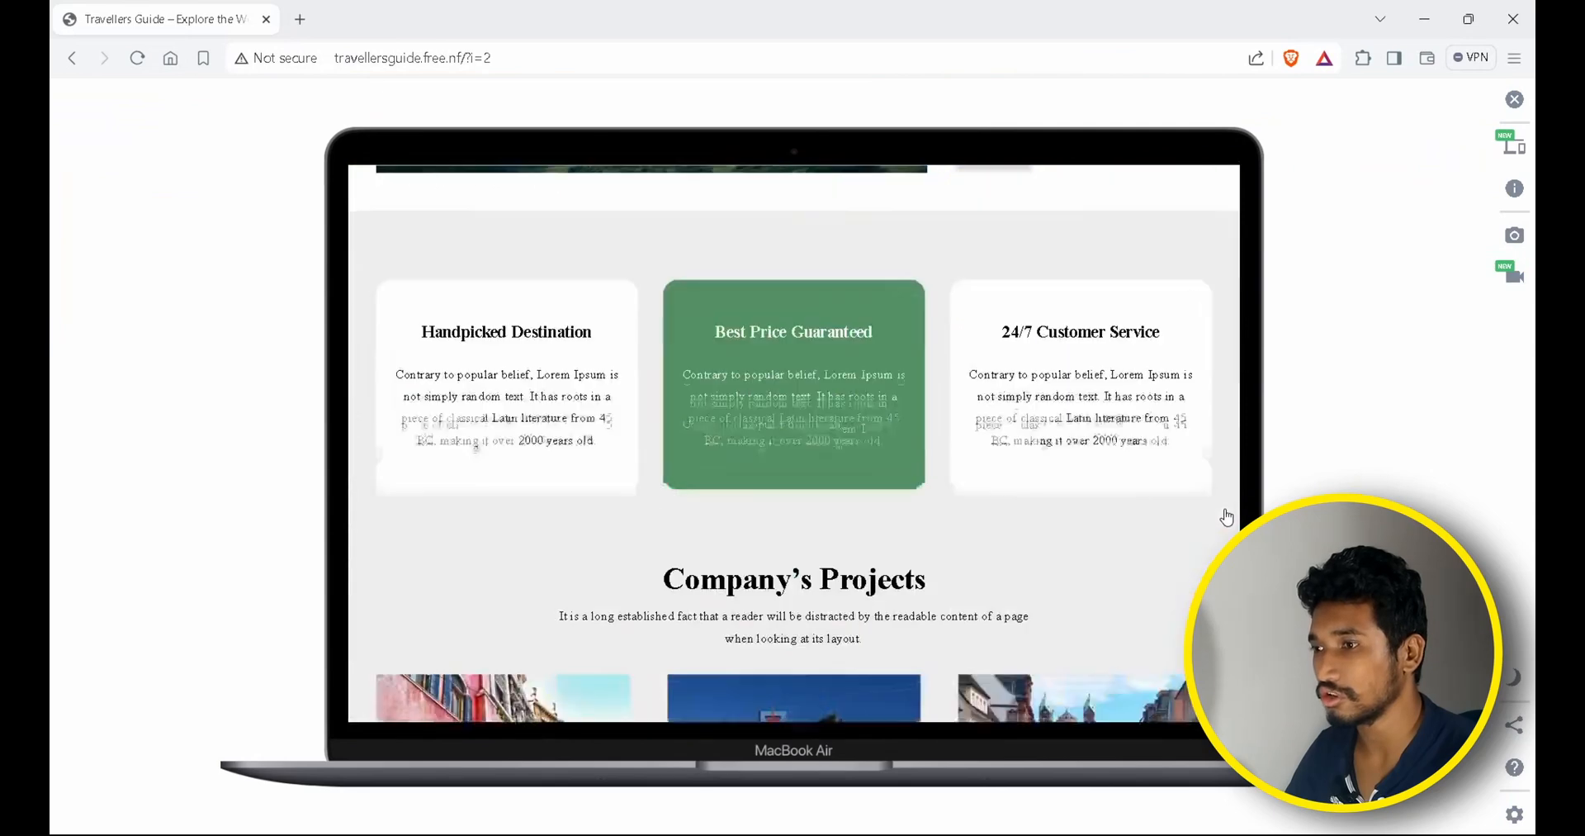
pyautogui.scroll(-10, 1224, 517)
pyautogui.scroll(20, 1214, 498)
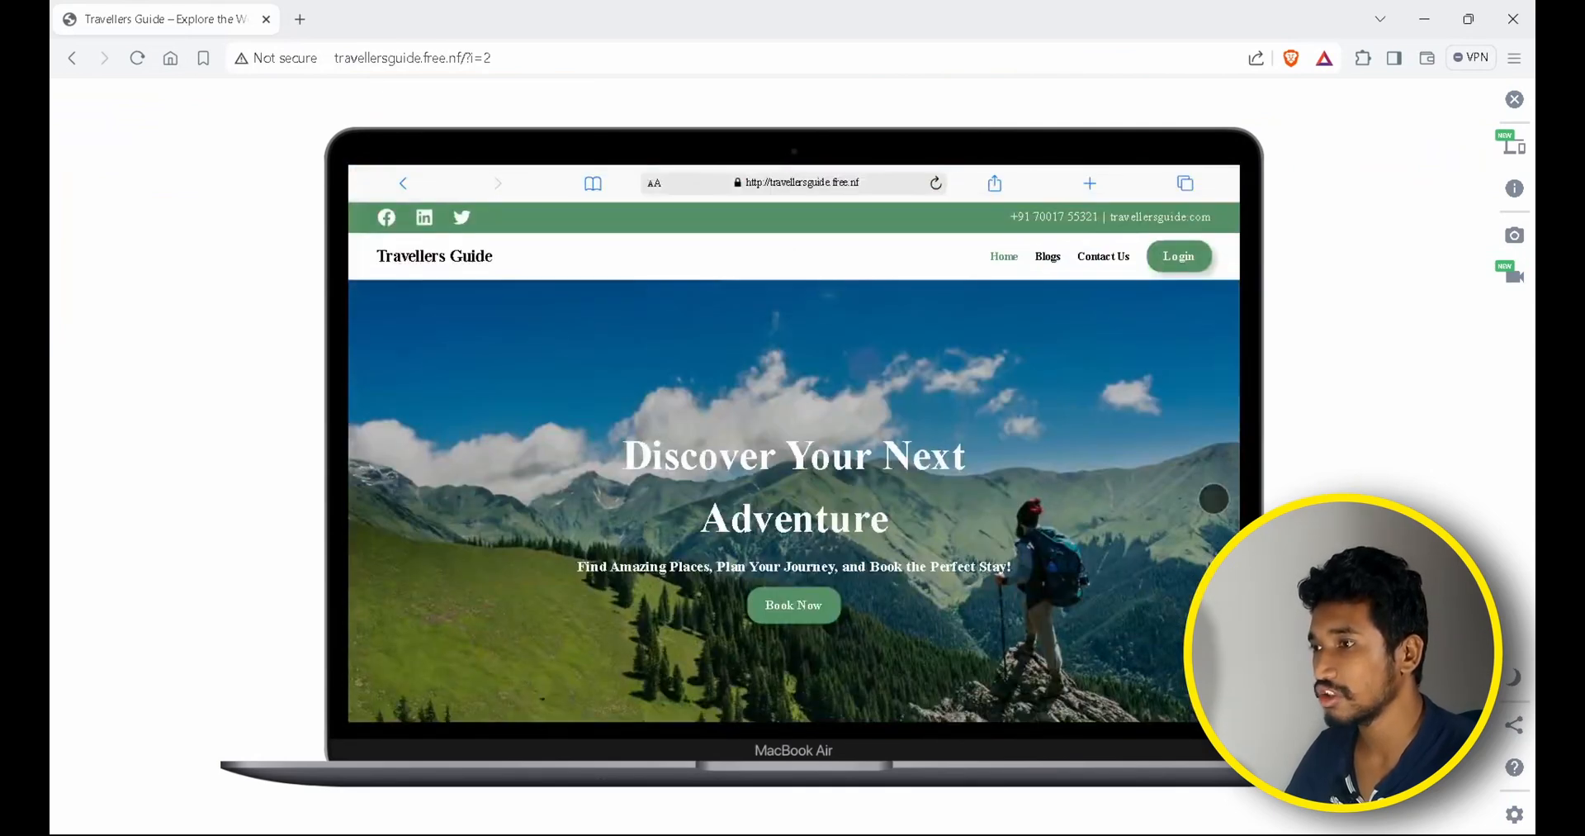
pyautogui.click(1047, 256)
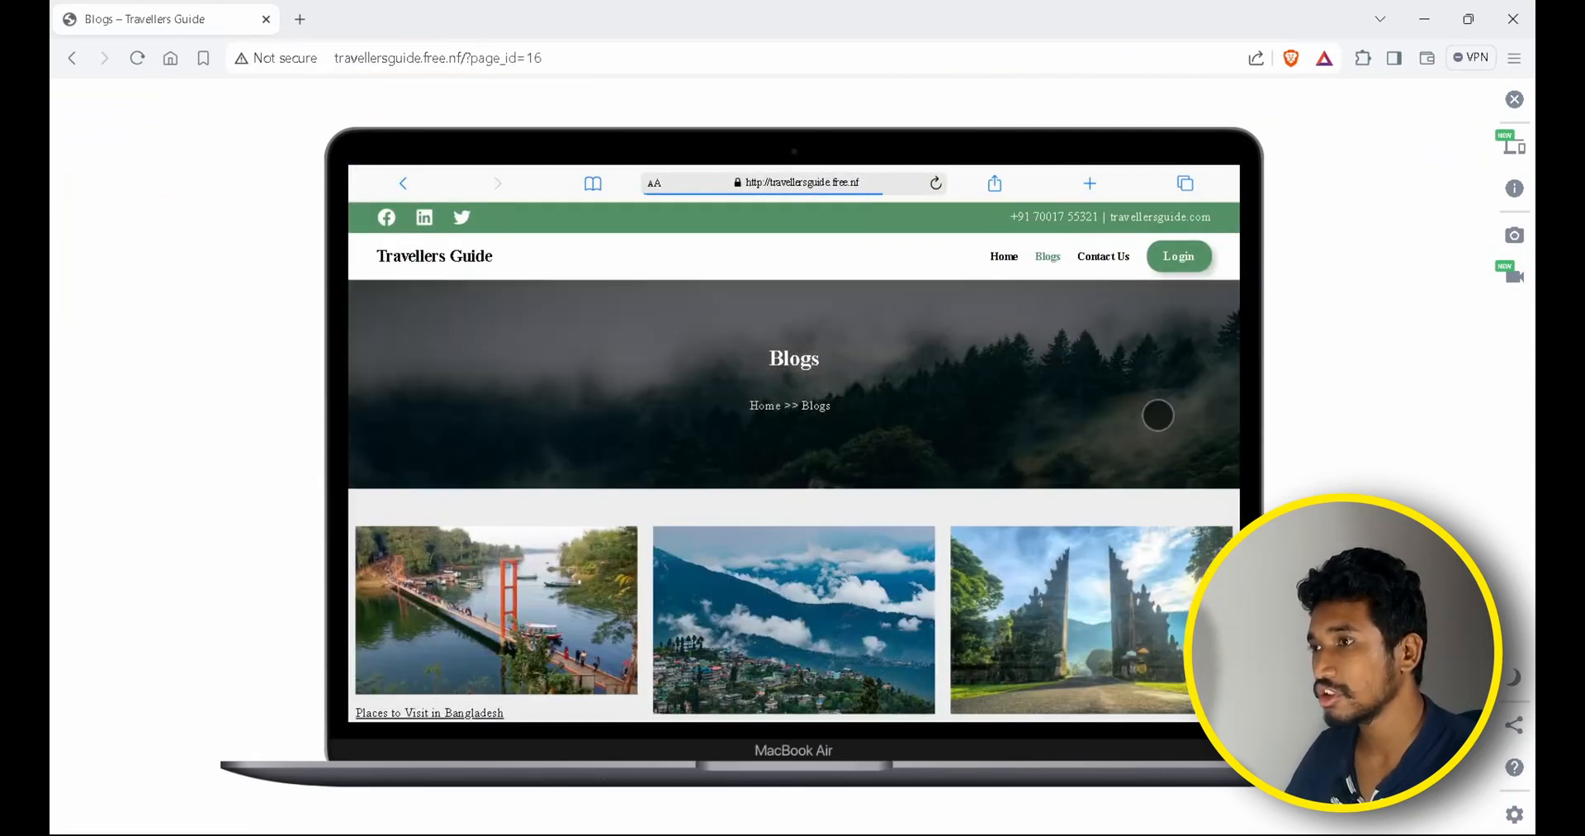
# Check the Blogs page layout in the MacBook Air preview, then open and look through the Contact Us page there.
pyautogui.scroll(-5, 1158, 415)
pyautogui.scroll(5, 1158, 415)
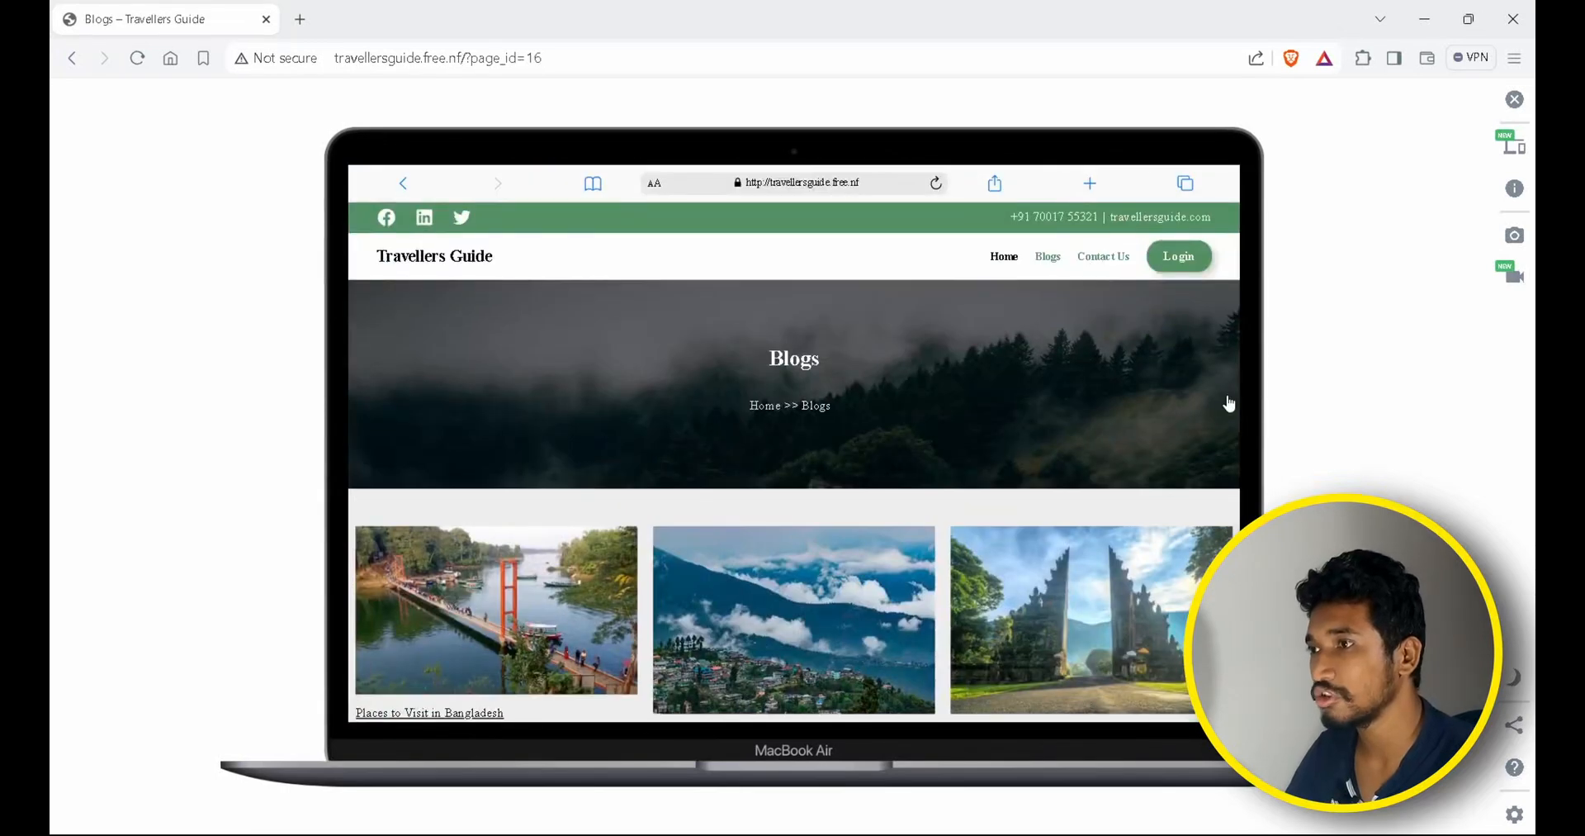
pyautogui.click(1103, 256)
pyautogui.scroll(-5, 1230, 402)
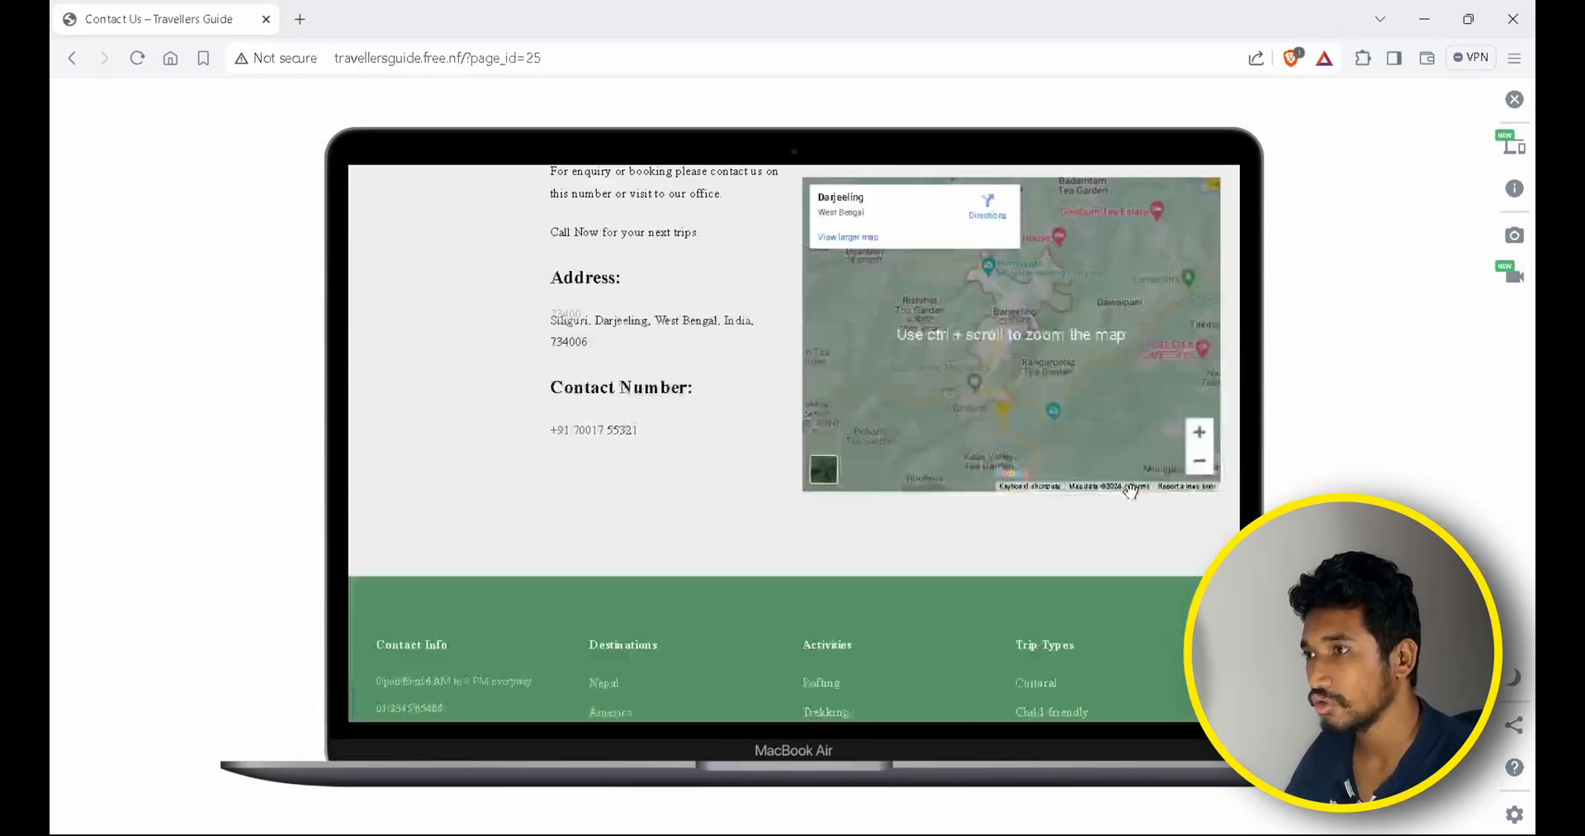
pyautogui.scroll(5, 1121, 489)
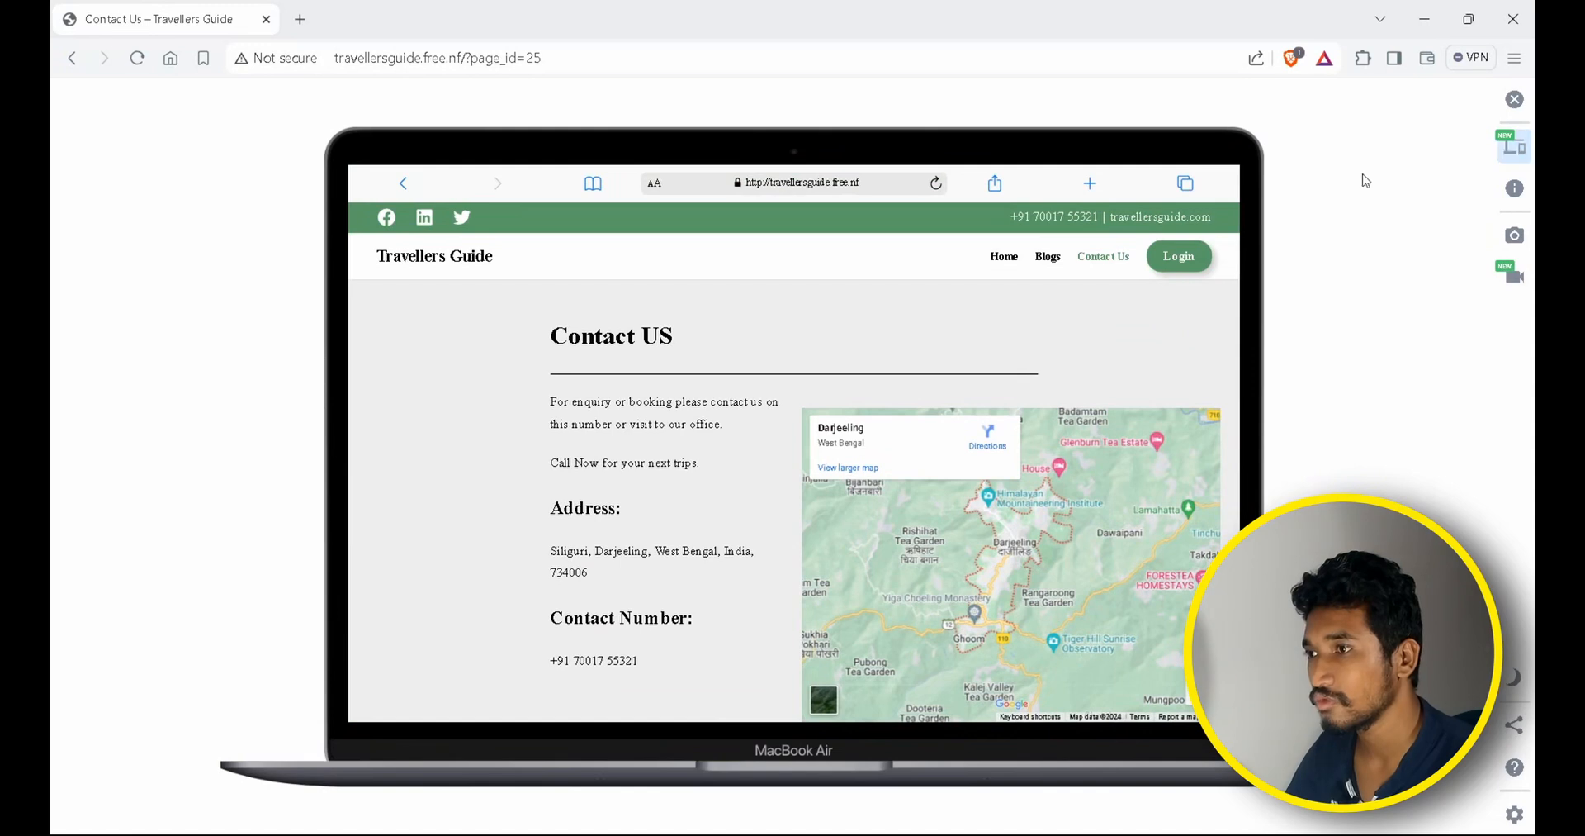
# Switch the device preview to a tablet and review the home page from the hero banner through the Company's Projects section.
pyautogui.click(1515, 145)
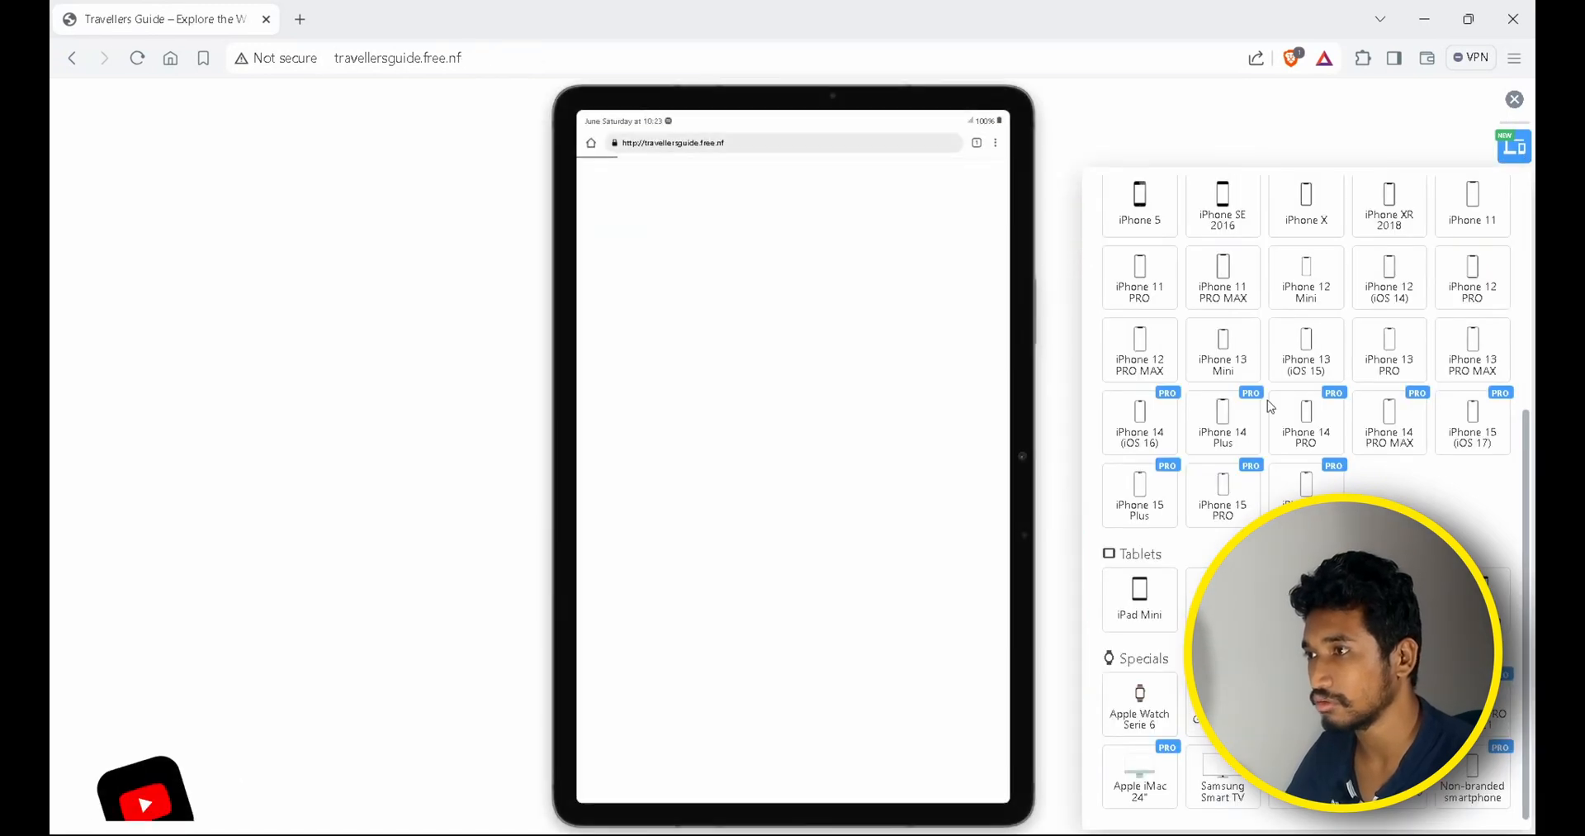
pyautogui.scroll(-2, 1002, 493)
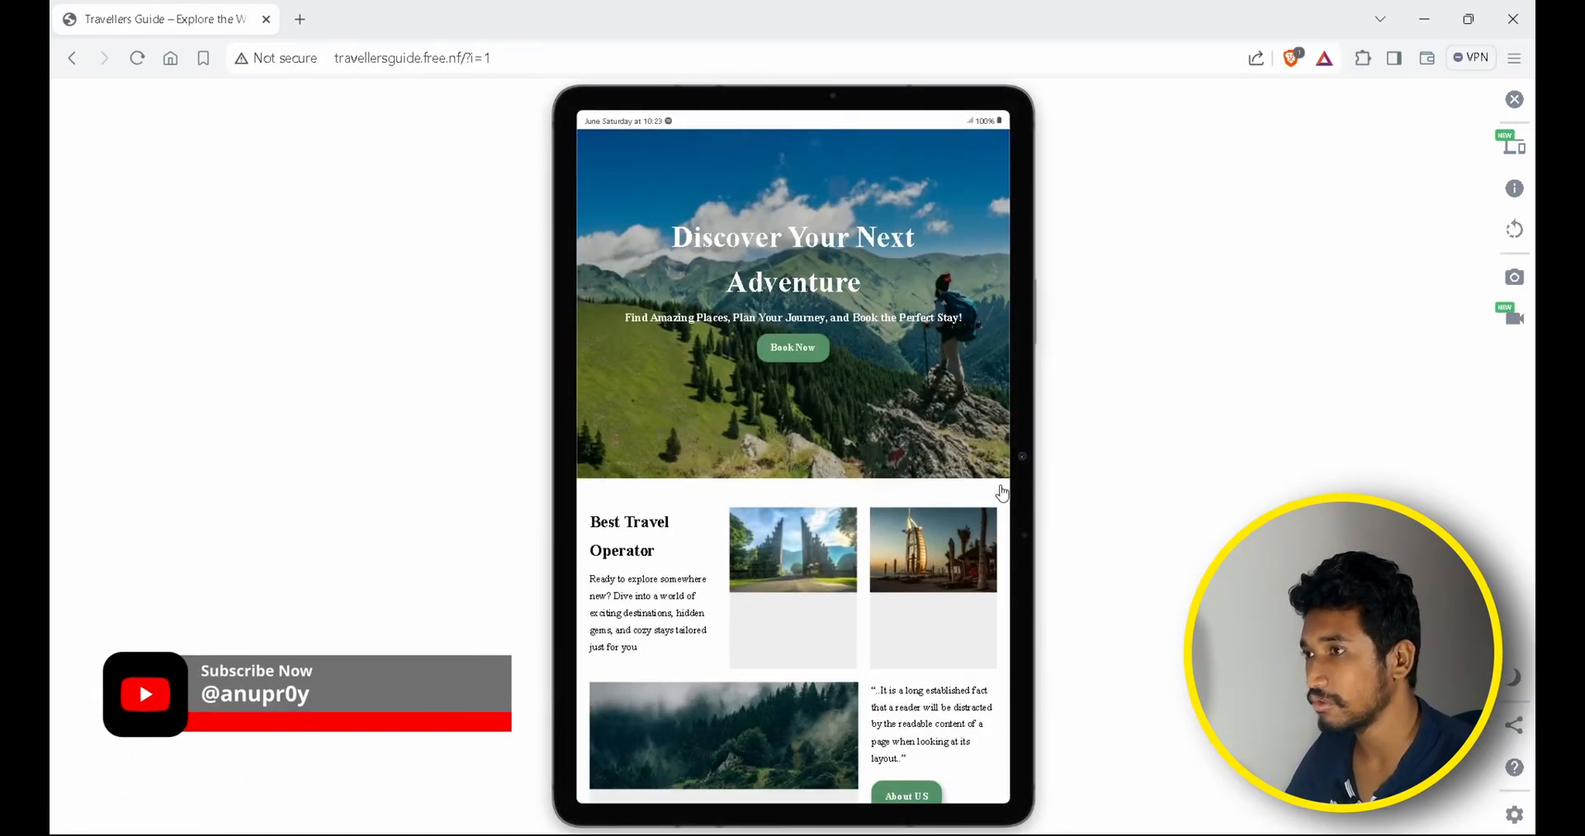
pyautogui.scroll(1, 1006, 502)
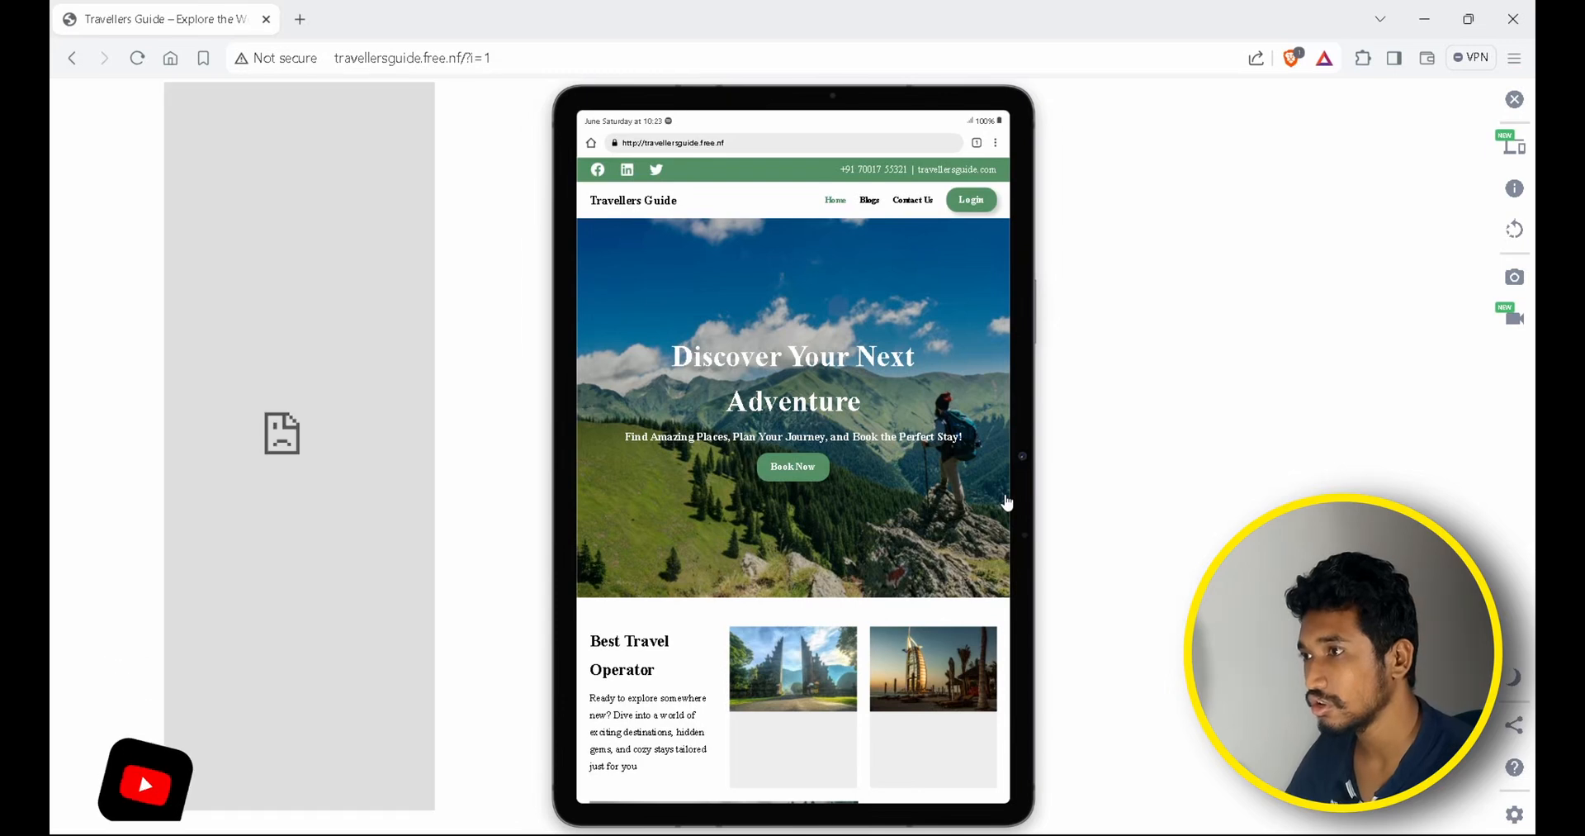
pyautogui.scroll(-2, 1006, 502)
pyautogui.scroll(-10, 1005, 502)
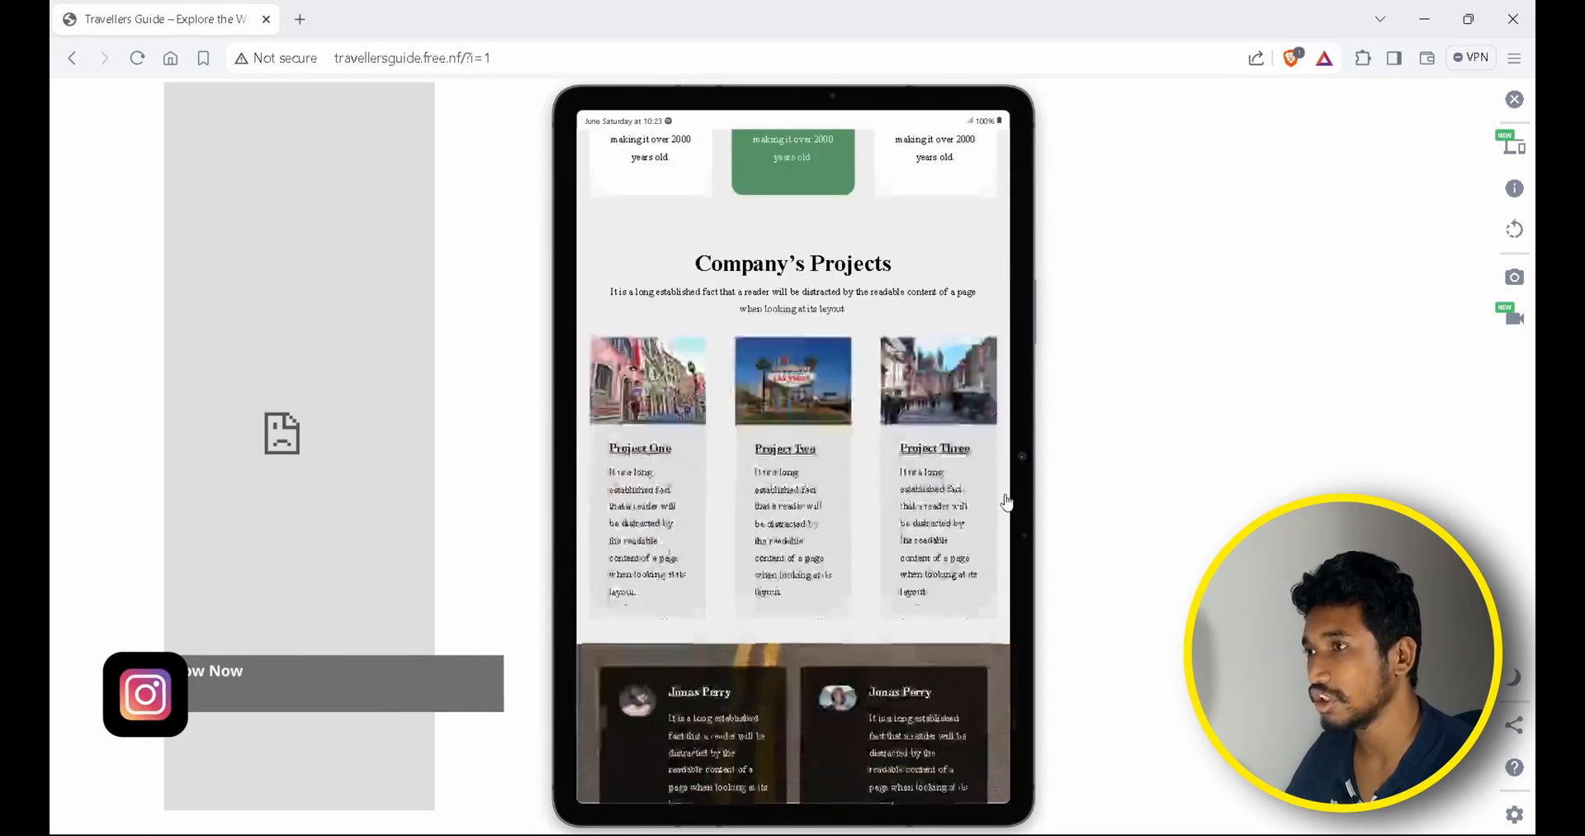
pyautogui.scroll(12, 1005, 502)
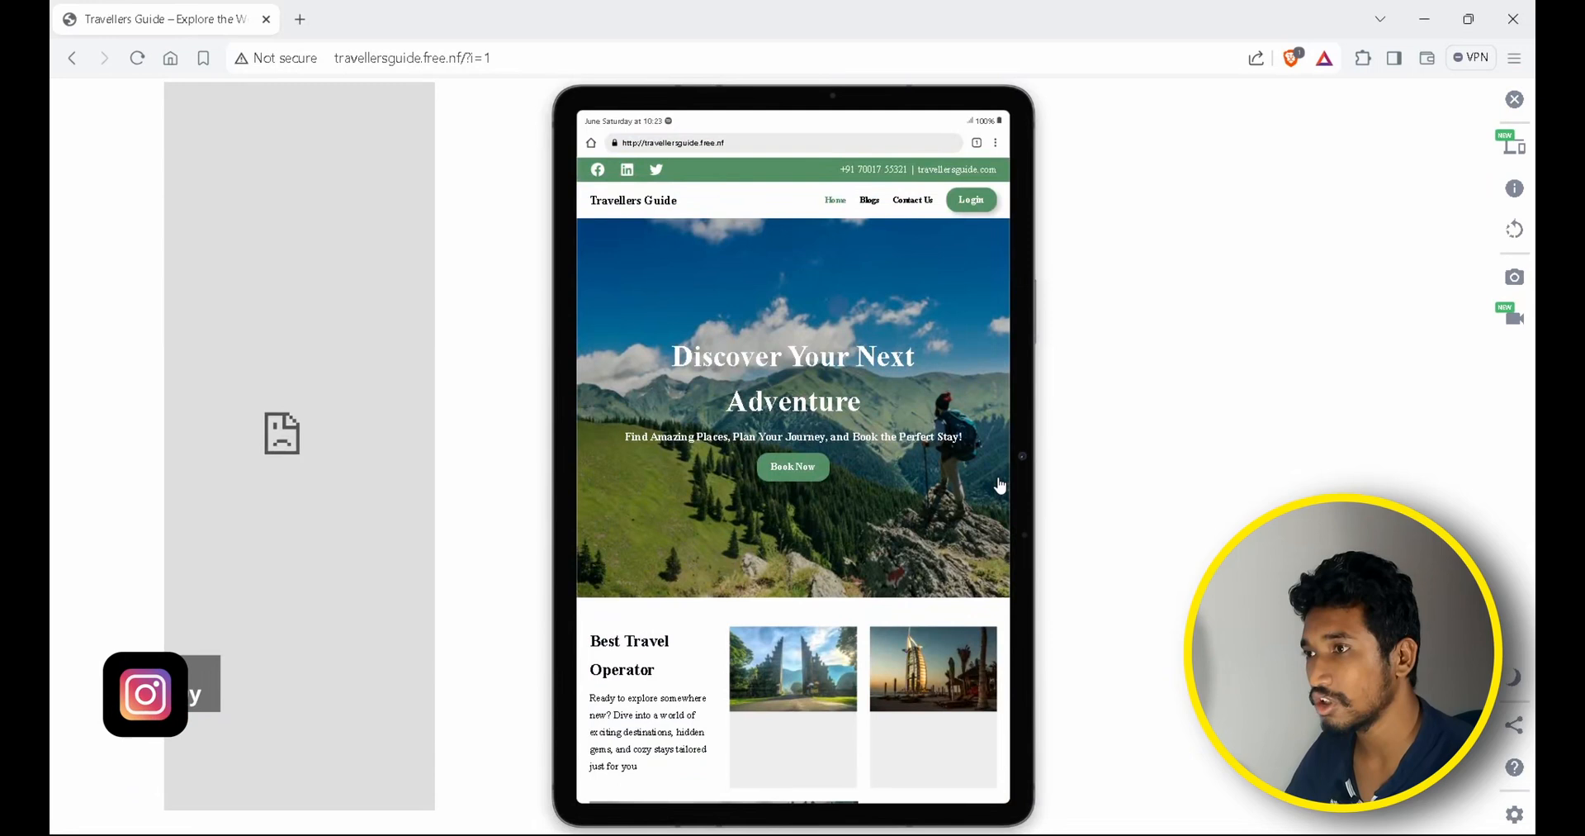
# Switch the device preview to an Android smartphone and review the mobile home page down to the footer and back.
pyautogui.click(1507, 147)
pyautogui.click(1140, 390)
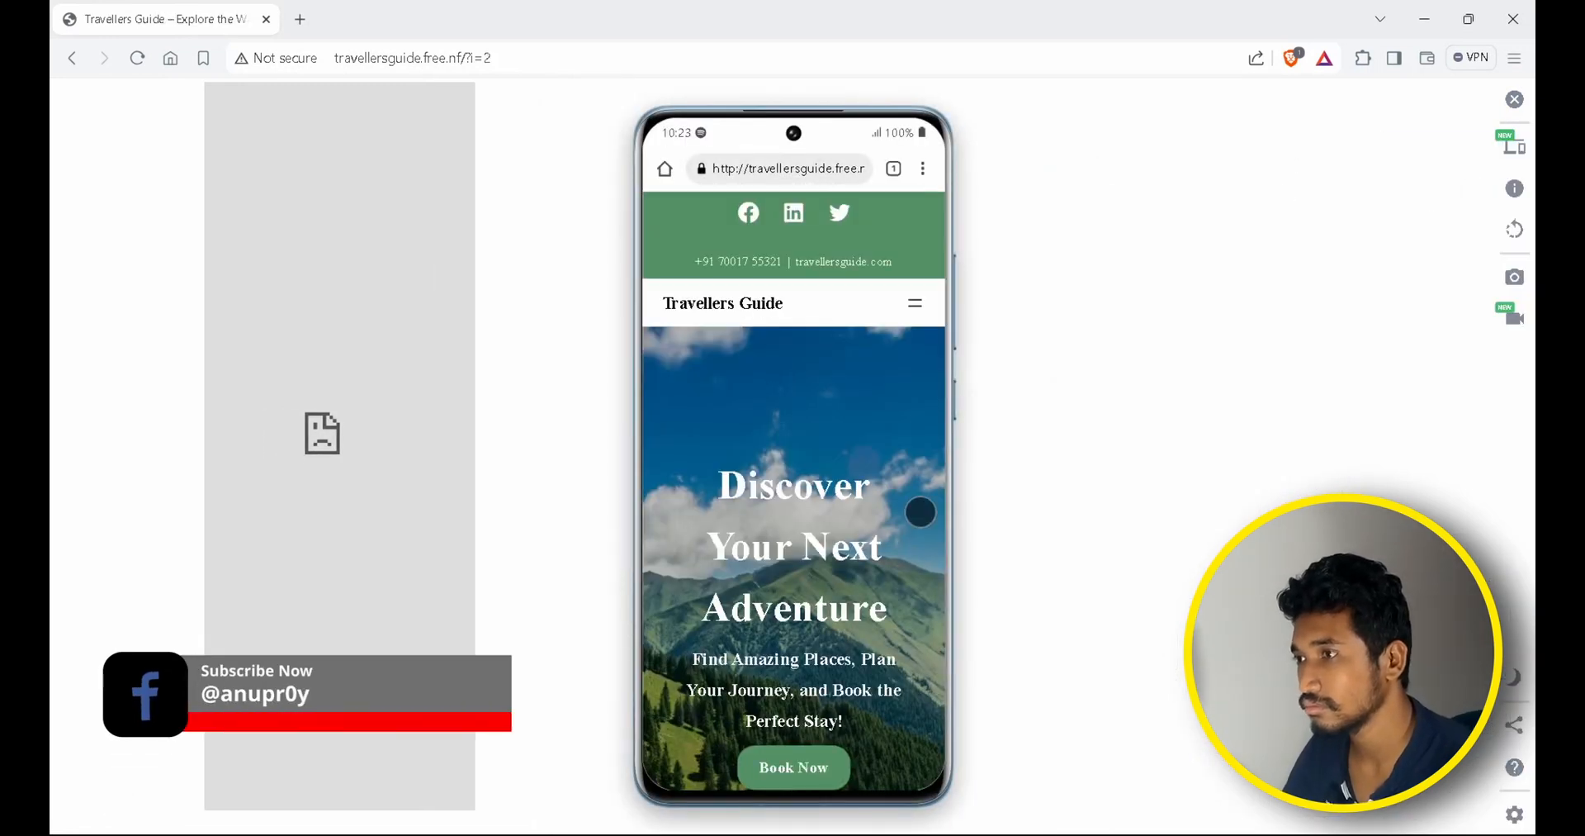
pyautogui.scroll(-1, 937, 524)
pyautogui.scroll(-15, 937, 524)
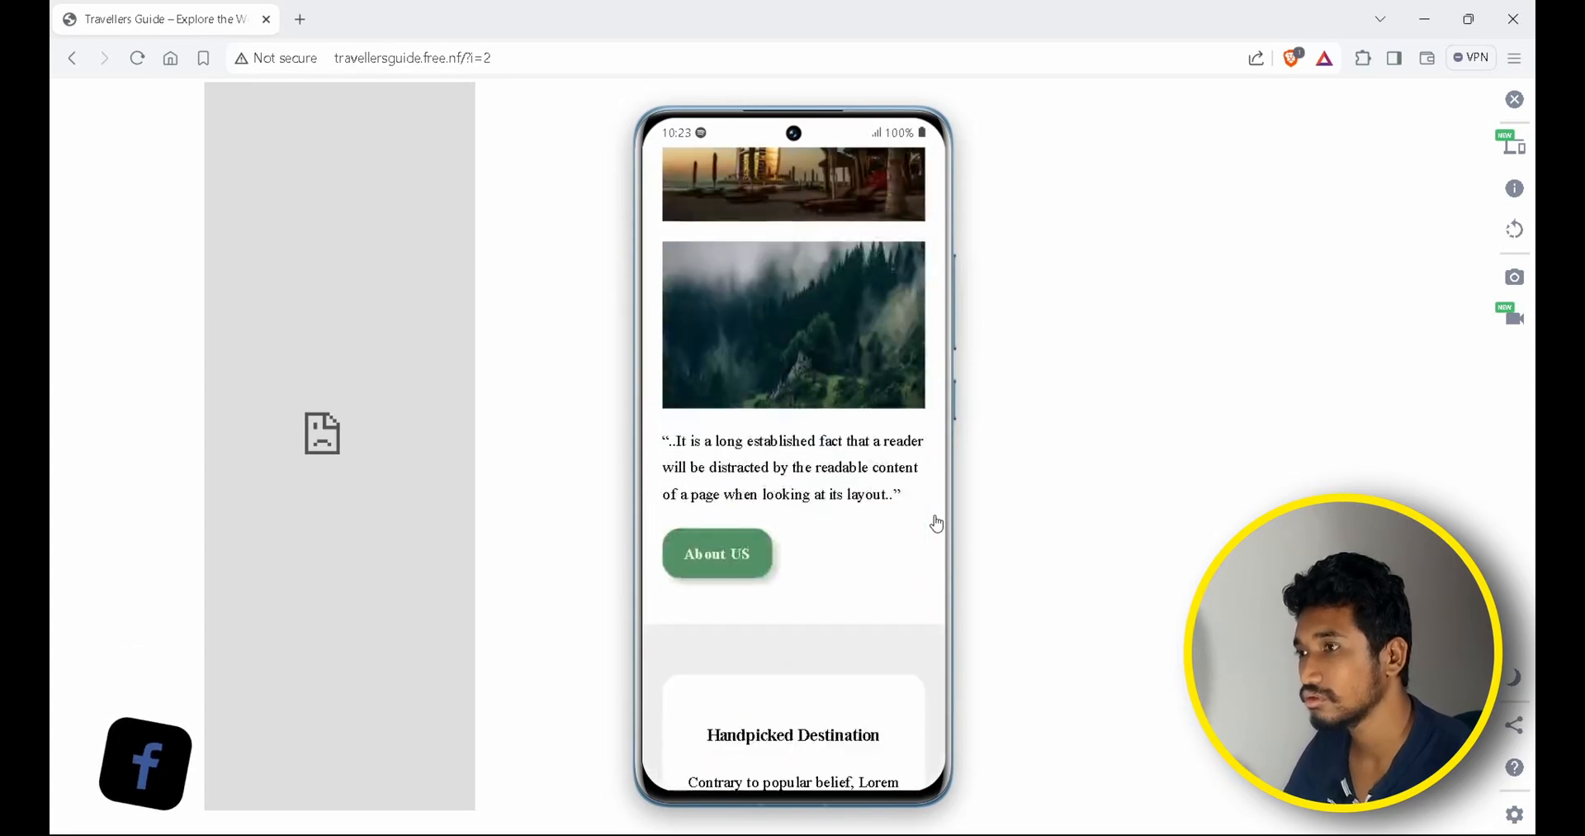
pyautogui.scroll(-20, 937, 525)
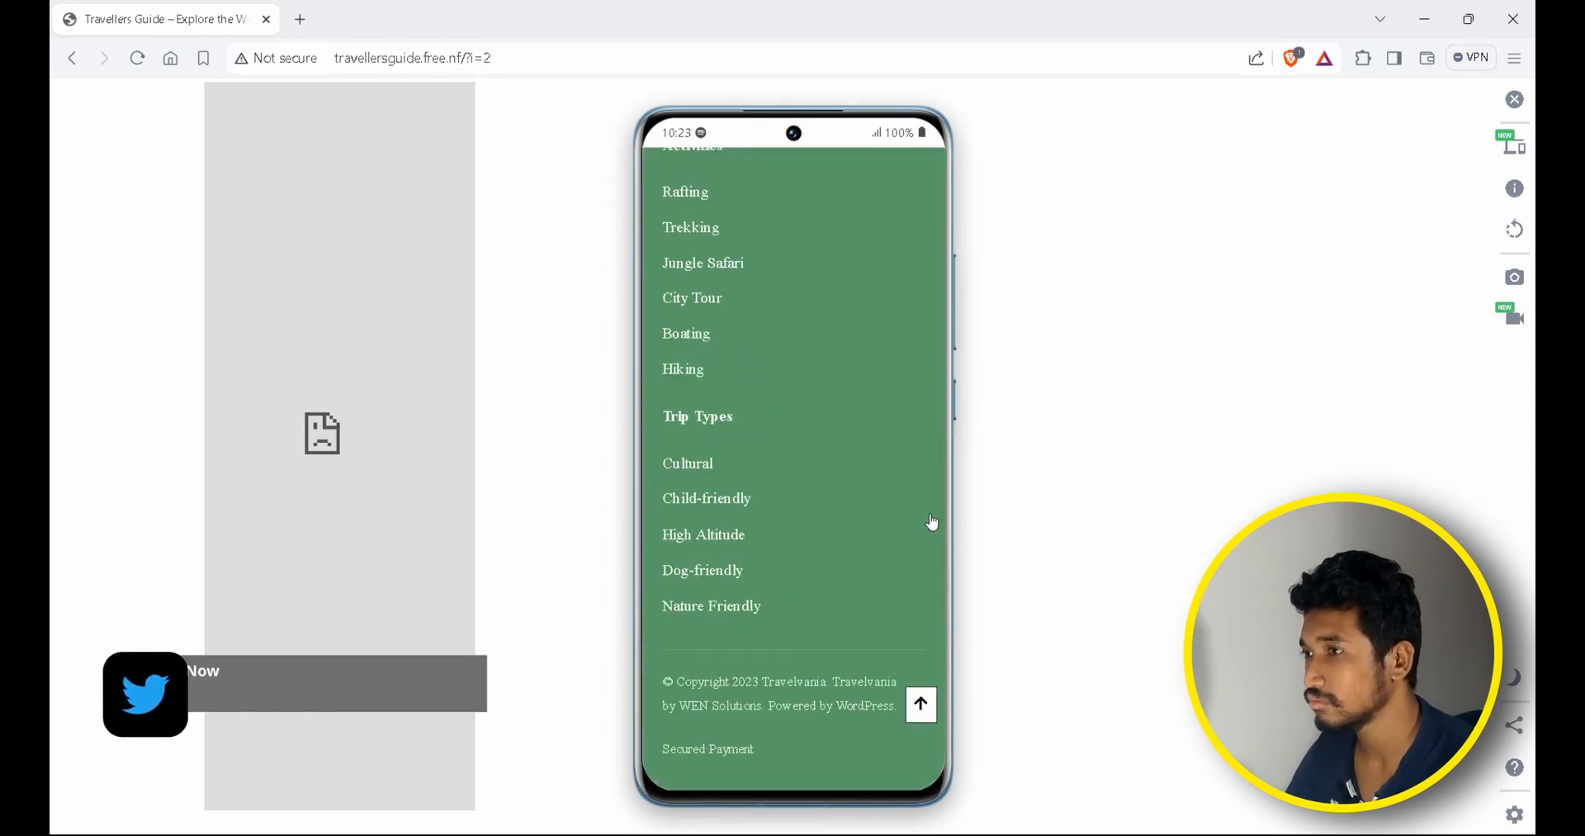
pyautogui.scroll(6, 930, 520)
pyautogui.scroll(20, 929, 516)
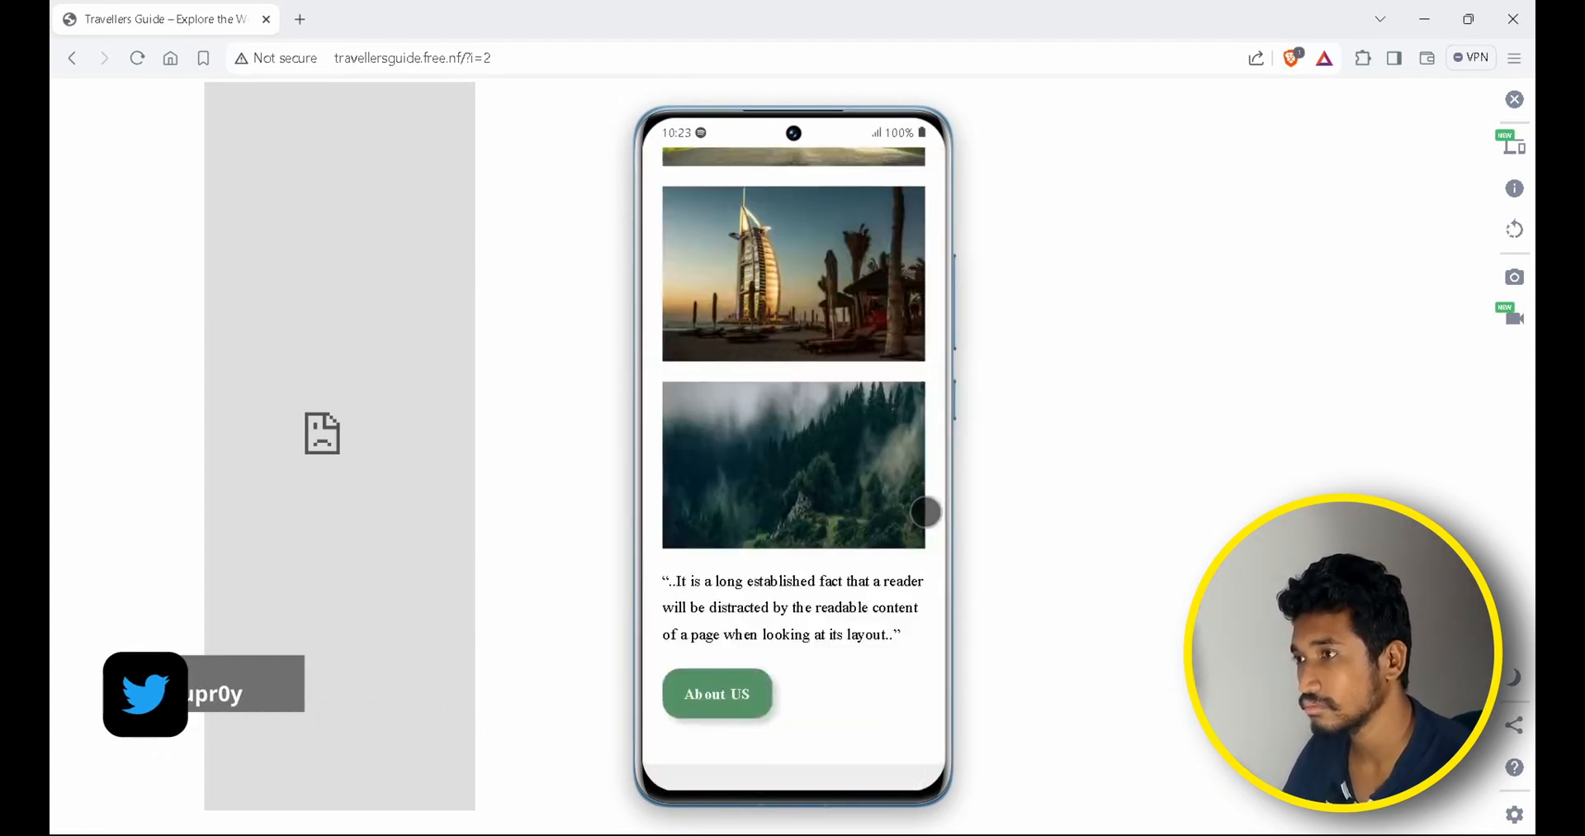
pyautogui.scroll(3, 926, 511)
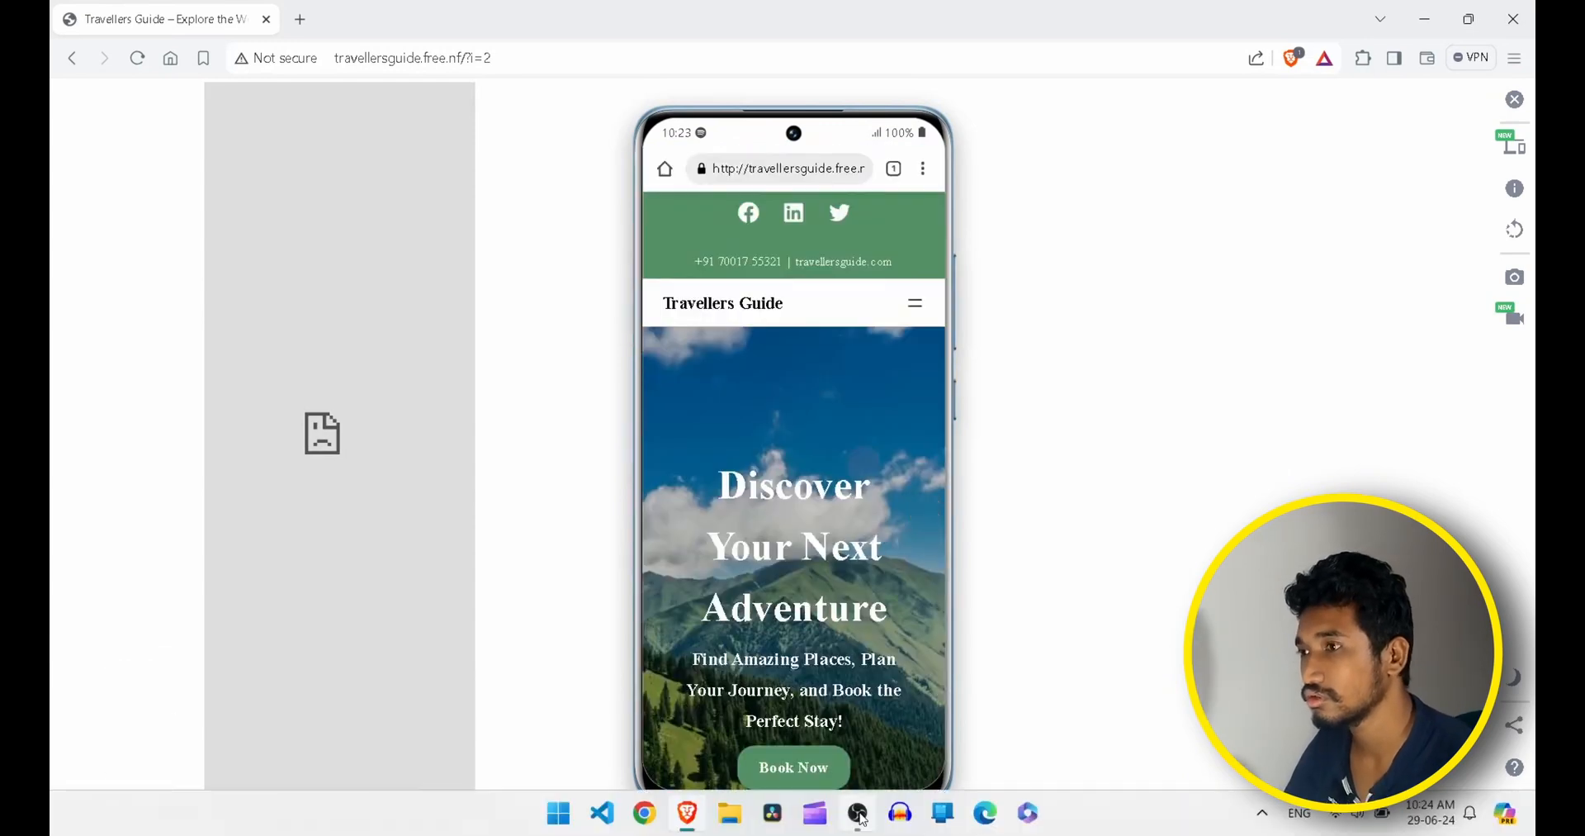